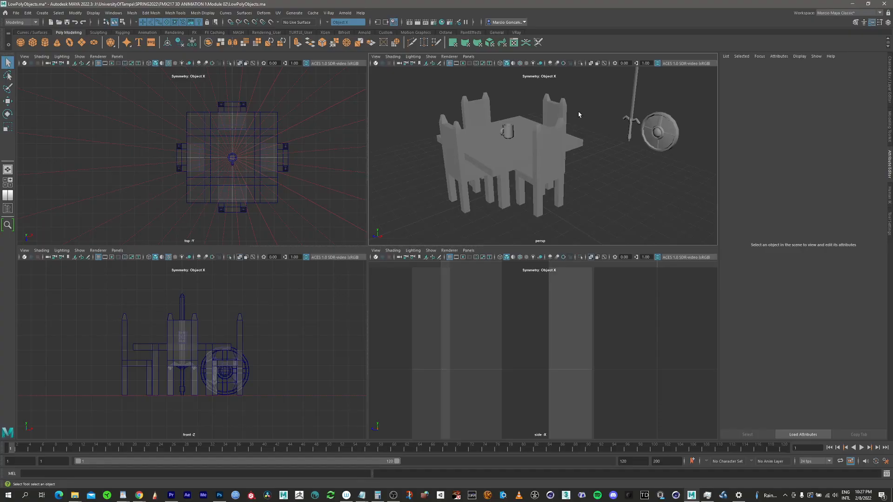
Step: Show the Outliner beside the viewports and maximize the perspective view
click(7, 208)
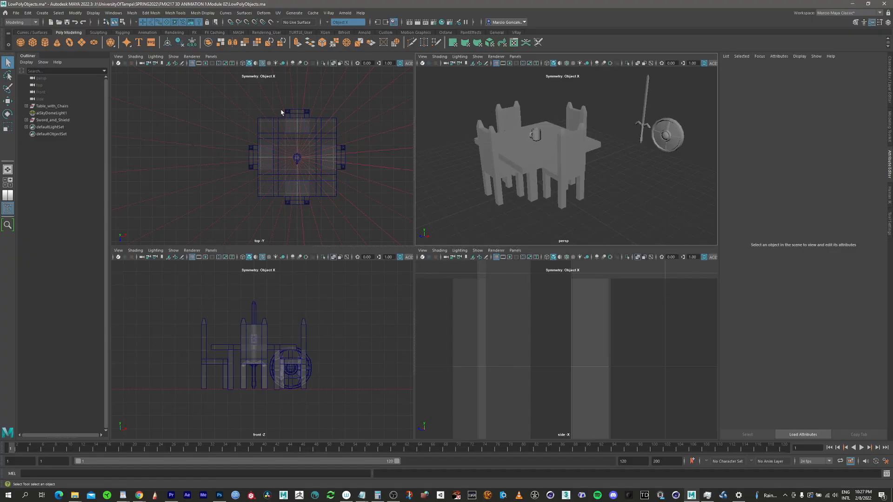
key(space)
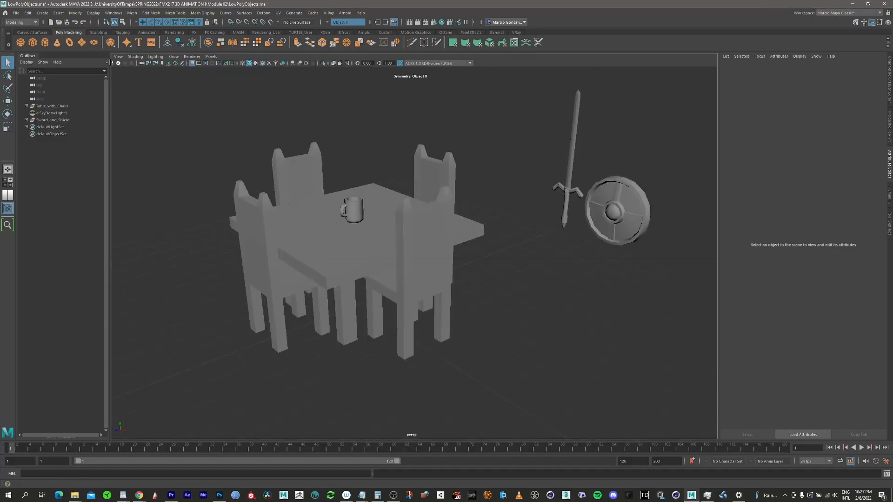
Step: Select the sky dome light and preview the scene with the Arnold viewport render, then stop the render and deselect
click(62, 114)
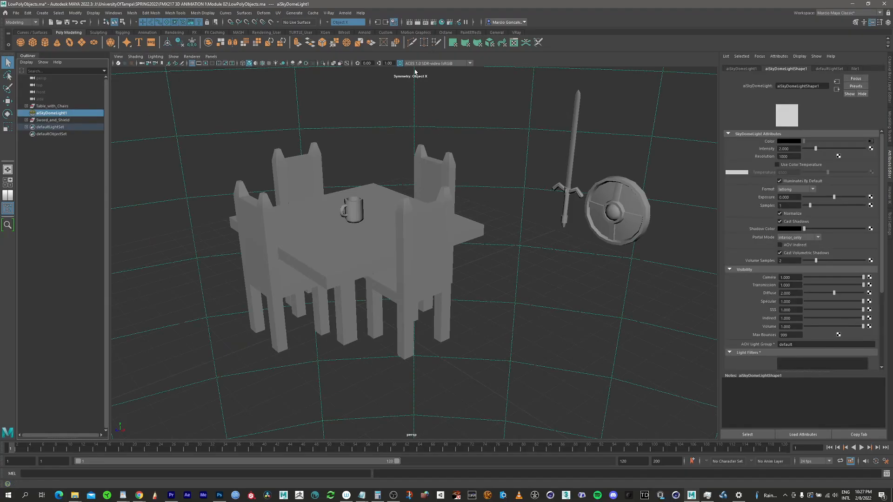
click(191, 56)
click(210, 98)
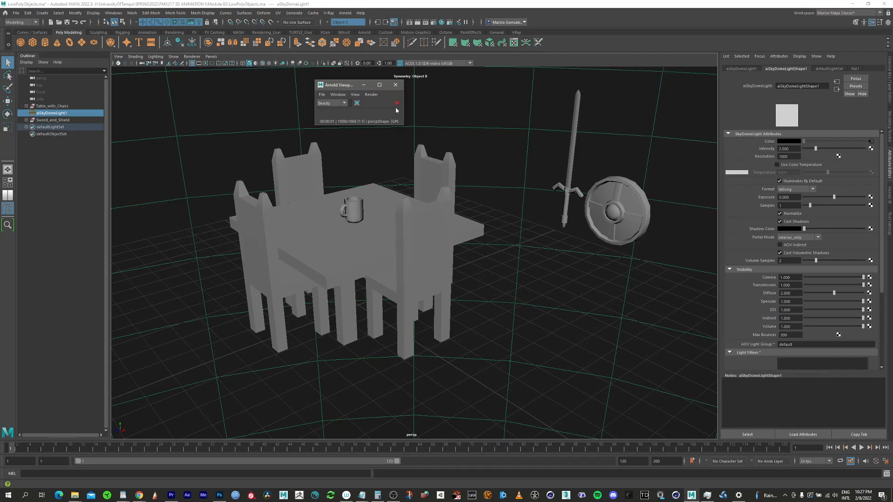
click(397, 104)
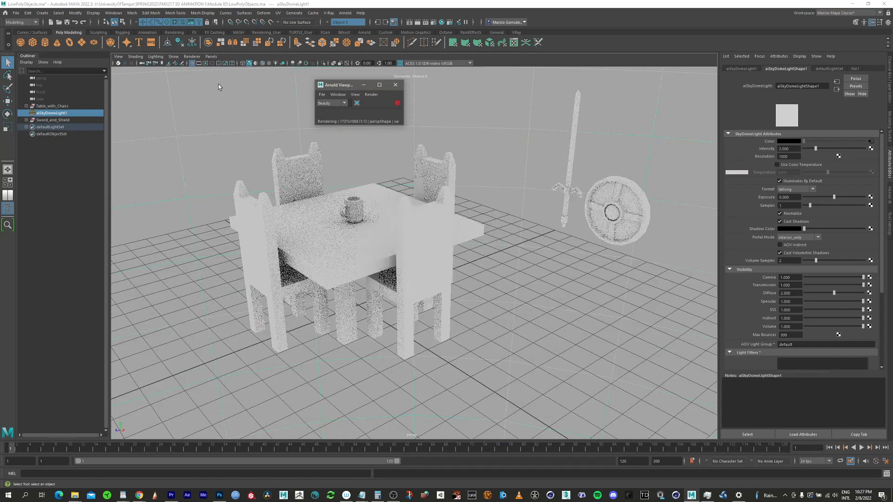
drag(344, 85, 162, 93)
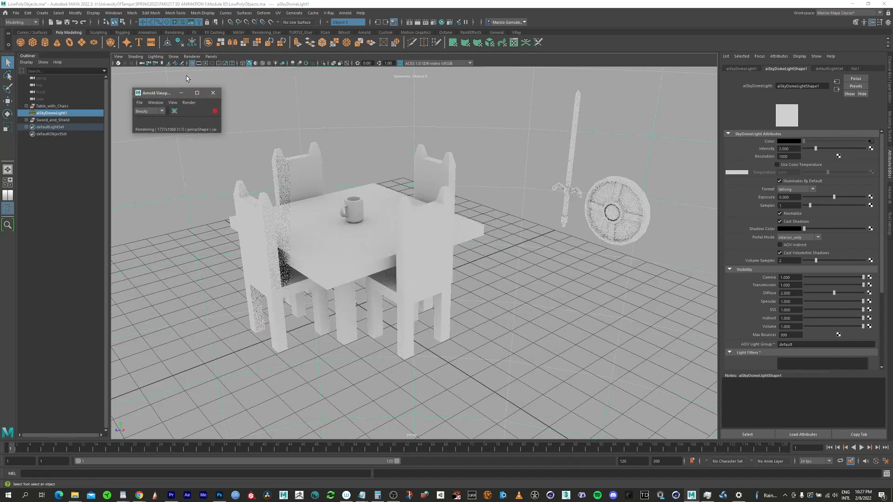
alt+drag(378, 241, 406, 224)
alt+middle_drag(406, 224, 360, 272)
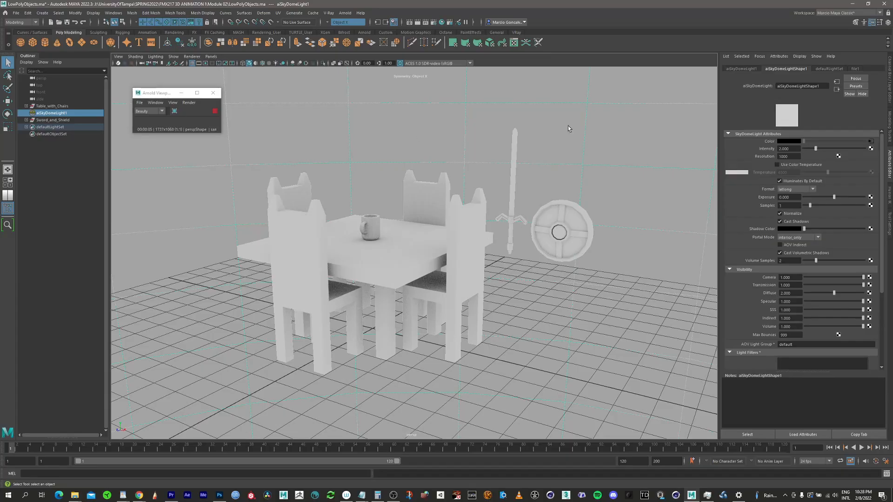
click(215, 111)
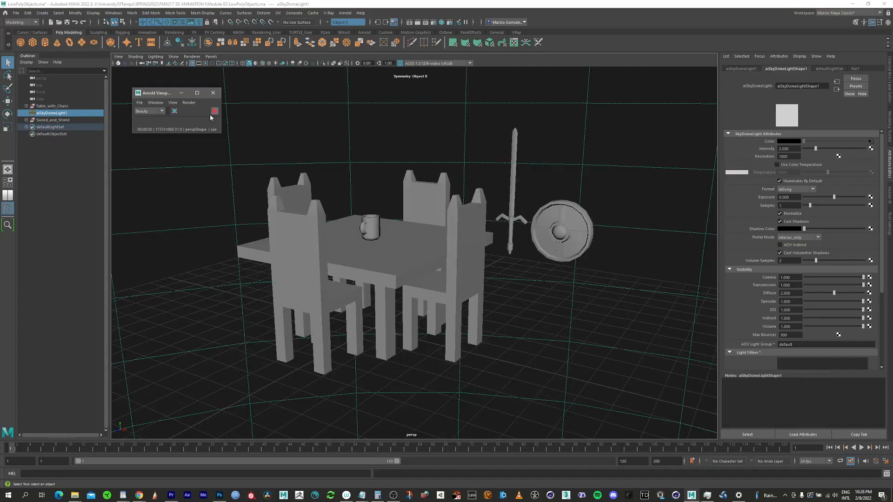
drag(177, 97, 174, 95)
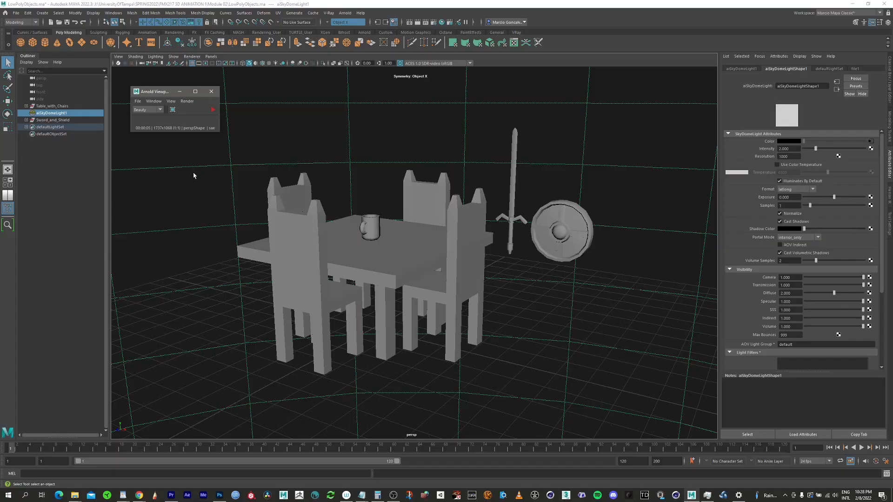
click(204, 198)
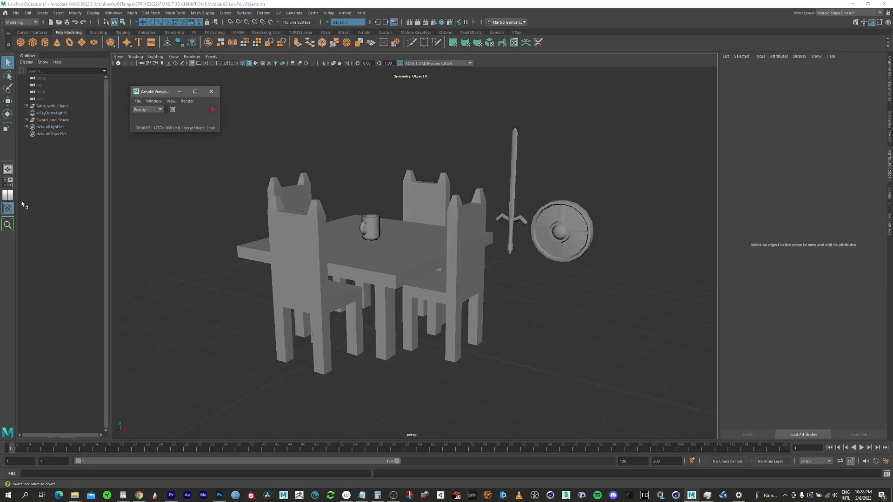
Step: Switch to the Hypershade layout next to the perspective view
click(8, 208)
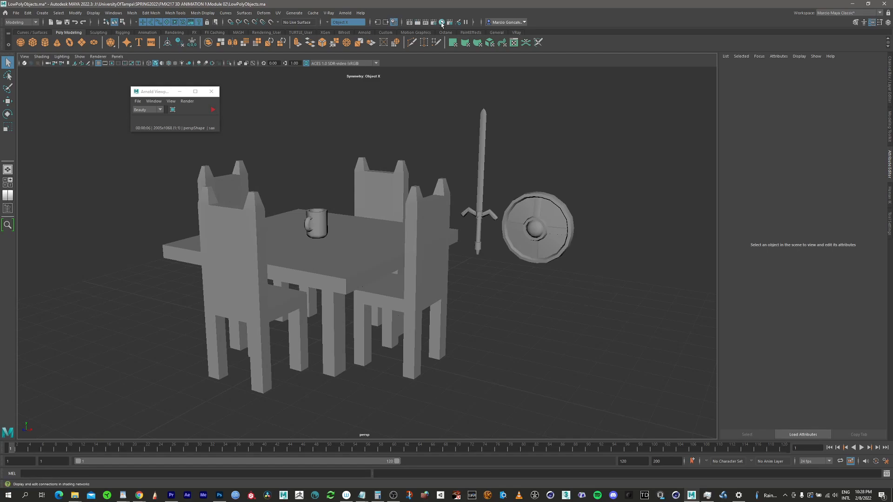
click(9, 197)
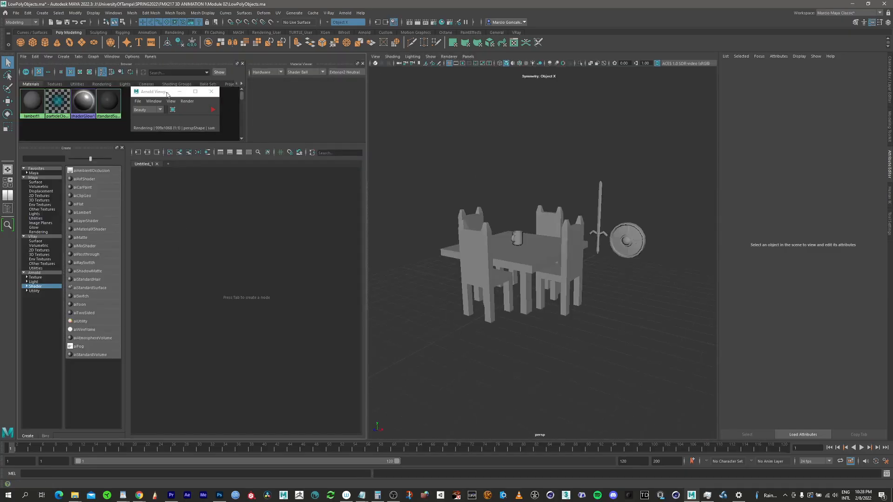
drag(167, 93, 330, 92)
alt+right_drag(503, 264, 571, 250)
alt+middle_drag(570, 250, 590, 229)
alt+drag(593, 239, 570, 247)
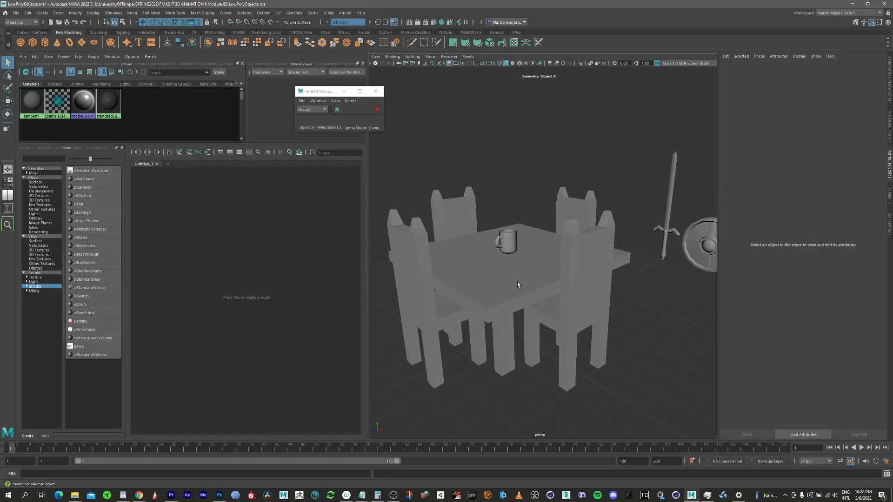
Step: Hide the Sword_and_Shield group
click(8, 208)
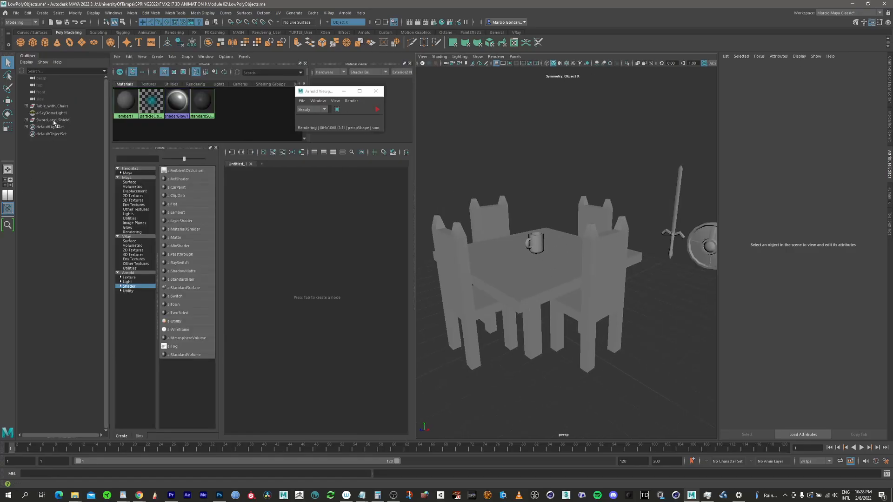
click(53, 120)
key(h)
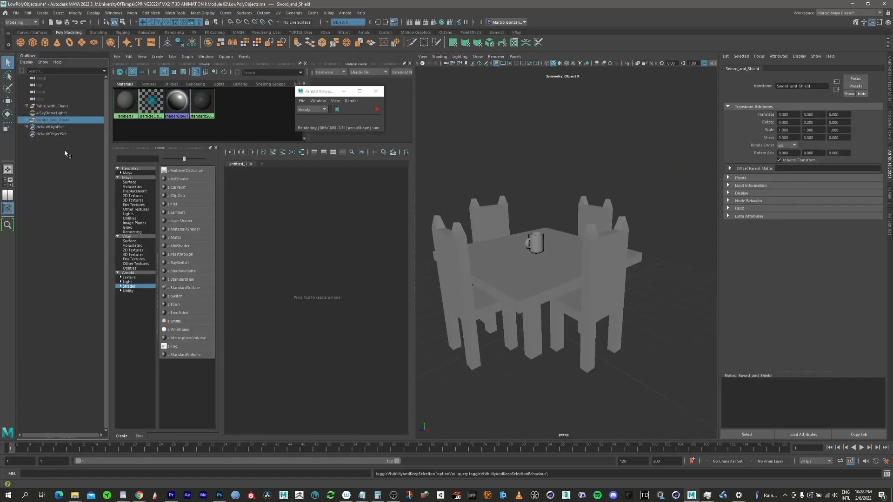
Step: Create an aiStandardSurface material in the Hypershade and name it WoodTable
click(8, 208)
alt+drag(567, 218, 539, 231)
scroll(530, 218, down, 2)
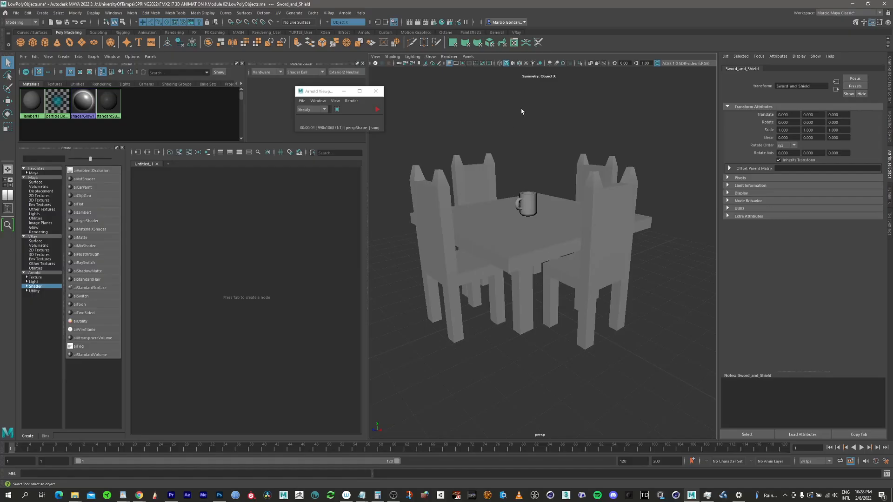
scroll(521, 208, up, 8)
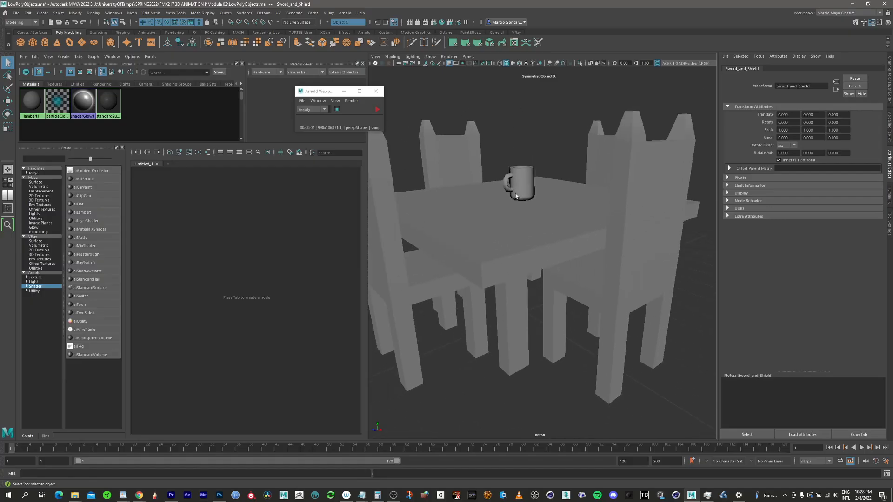
scroll(563, 186, down, 3)
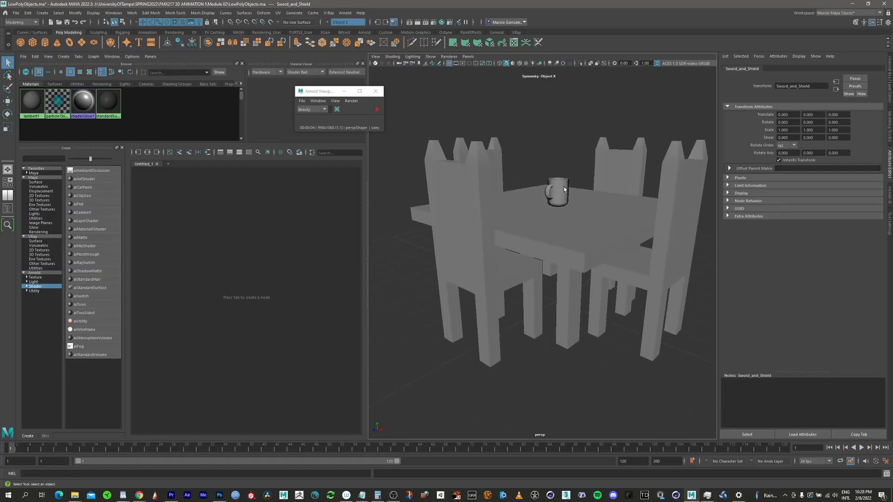
scroll(558, 191, down, 1)
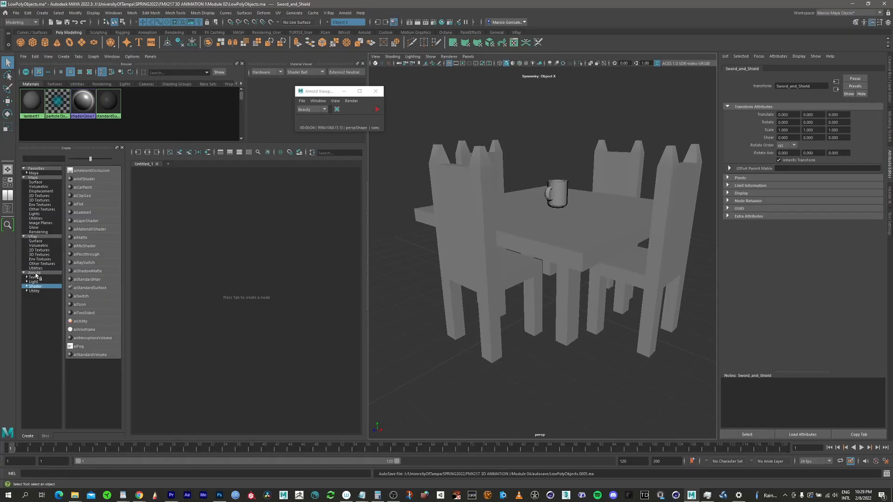
click(100, 289)
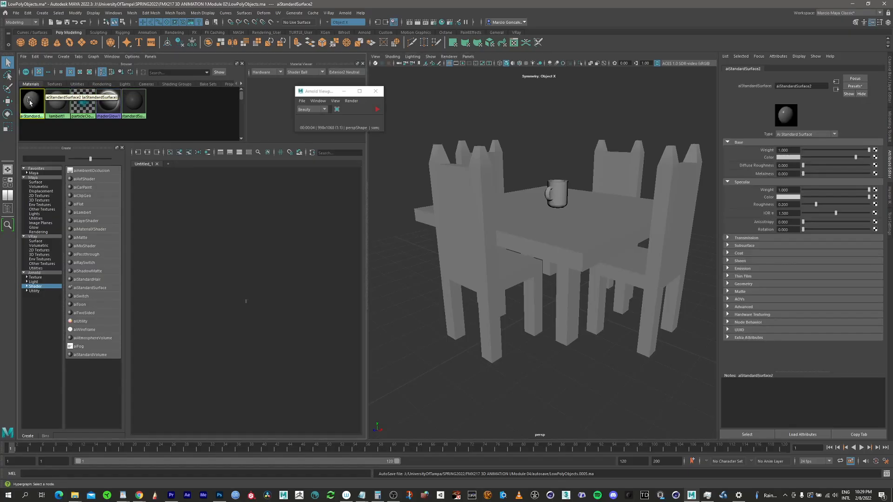
double_click(817, 84)
text(WoodTable)
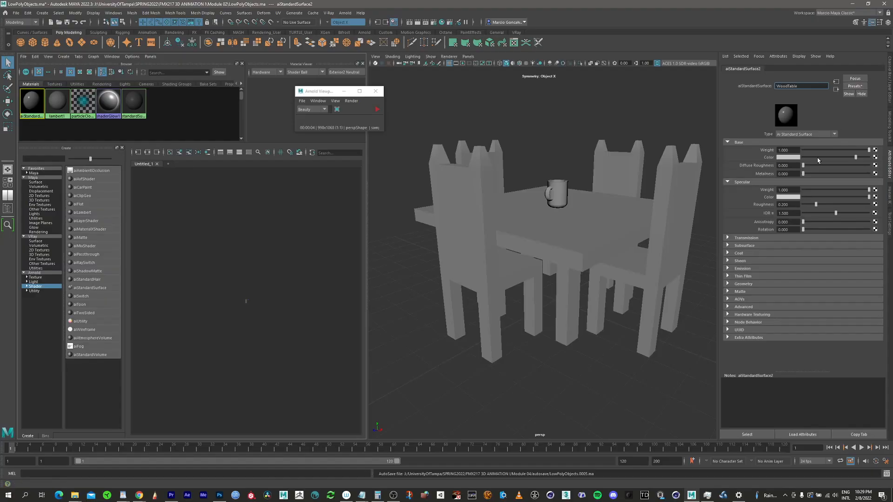
Step: Try to apply the Clay material preset at Blend 25% to the WoodTable material
click(858, 87)
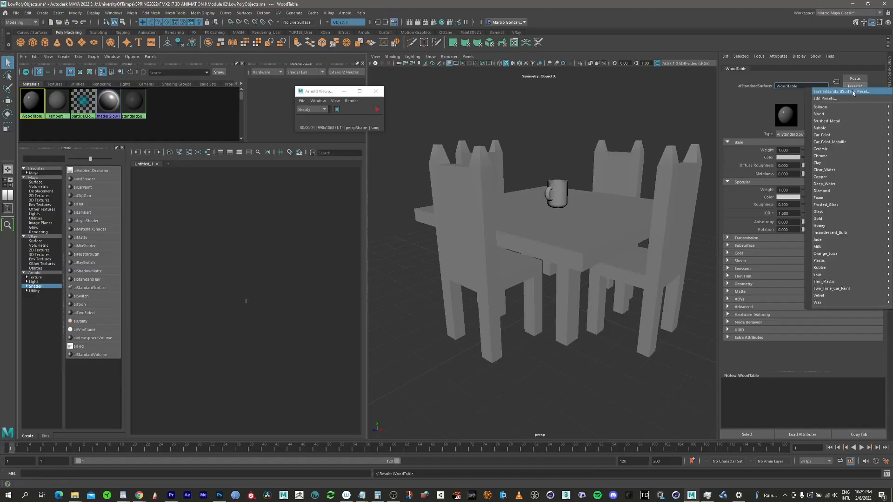
mouse_move(844, 114)
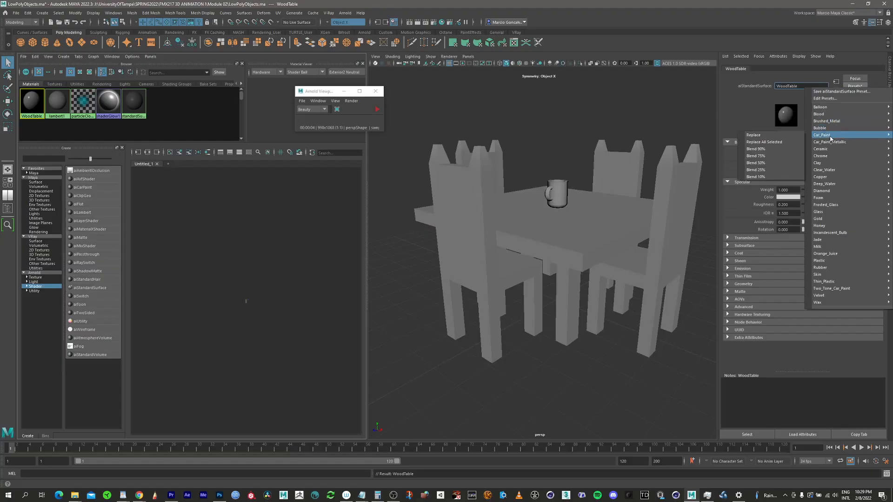
mouse_move(829, 208)
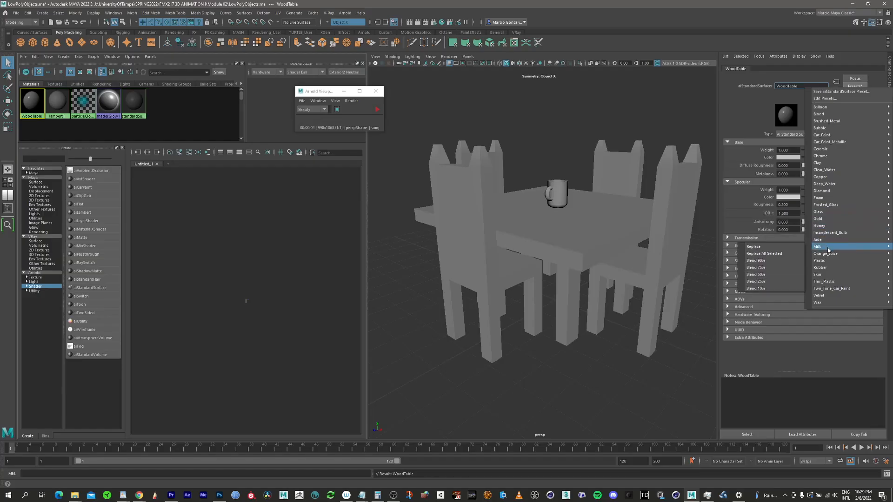
mouse_move(829, 255)
mouse_move(830, 303)
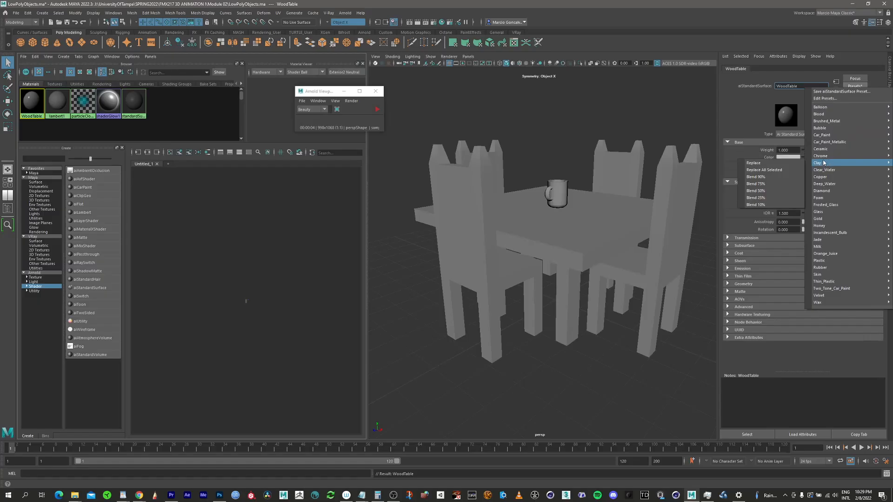
mouse_move(825, 163)
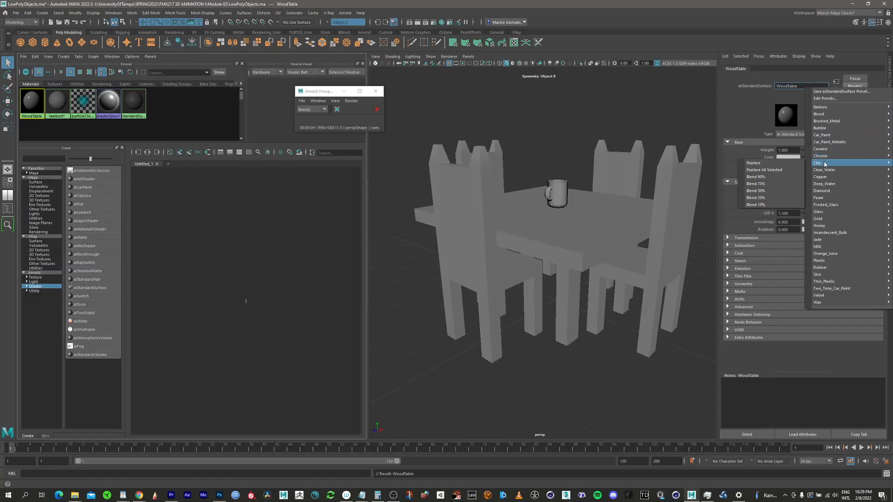
click(771, 193)
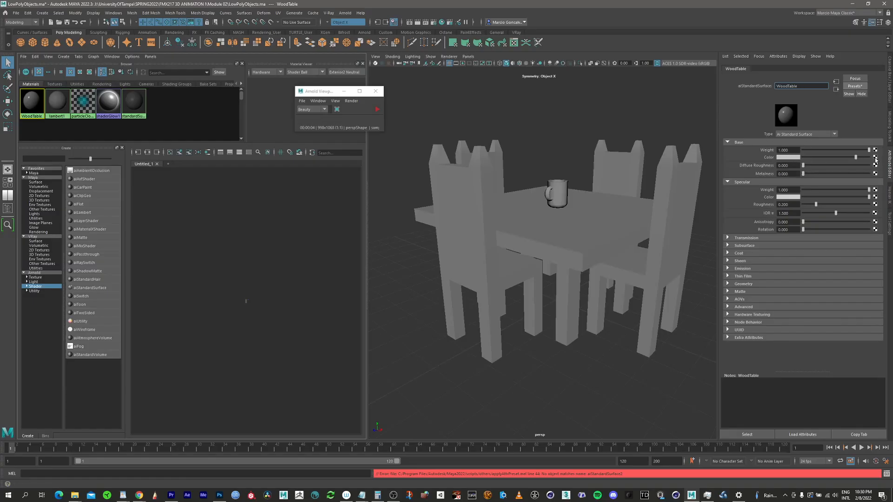
Step: Connect a File texture to the WoodTable base color, loading Hackberry_pxr128.tif from the Module 04 Textures/Wood folder
click(875, 157)
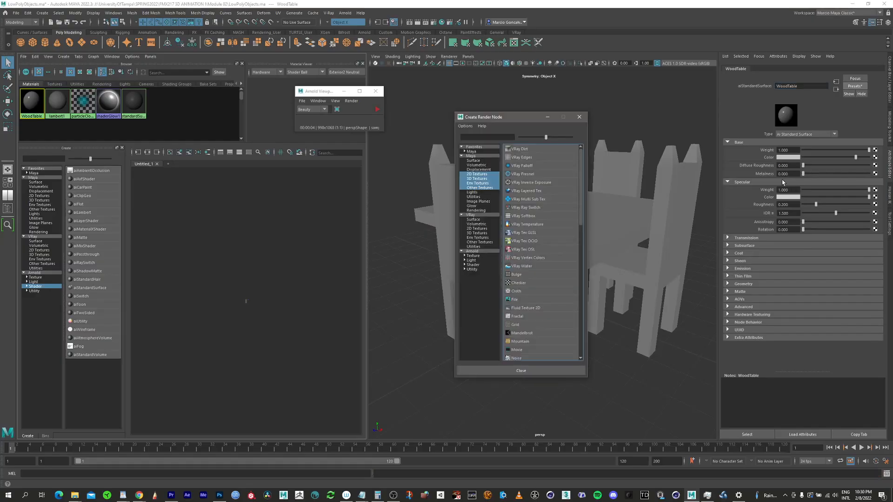
click(514, 299)
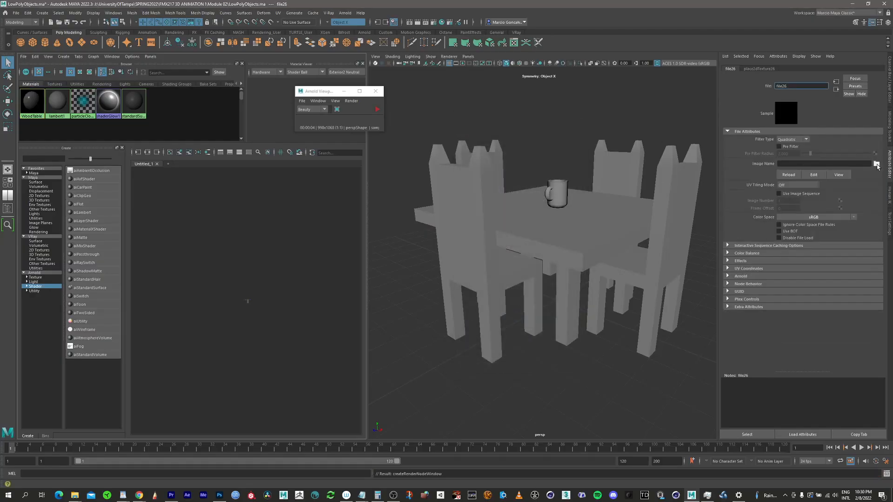
click(876, 165)
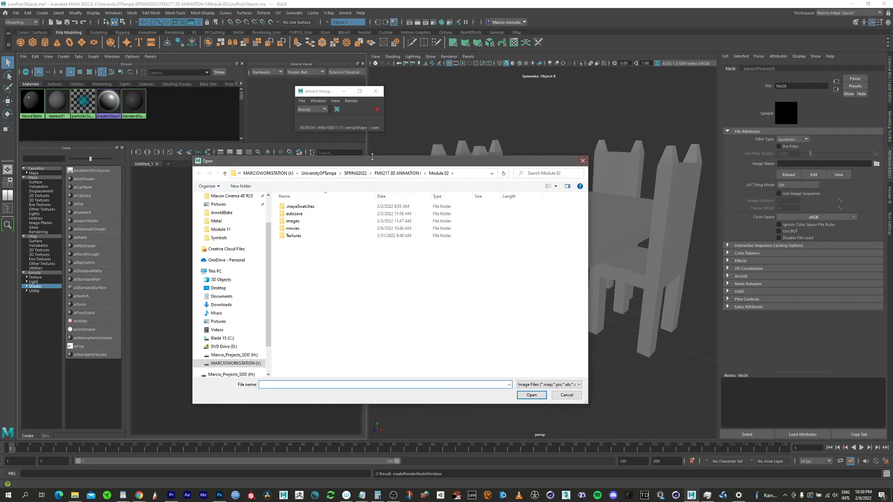
click(388, 177)
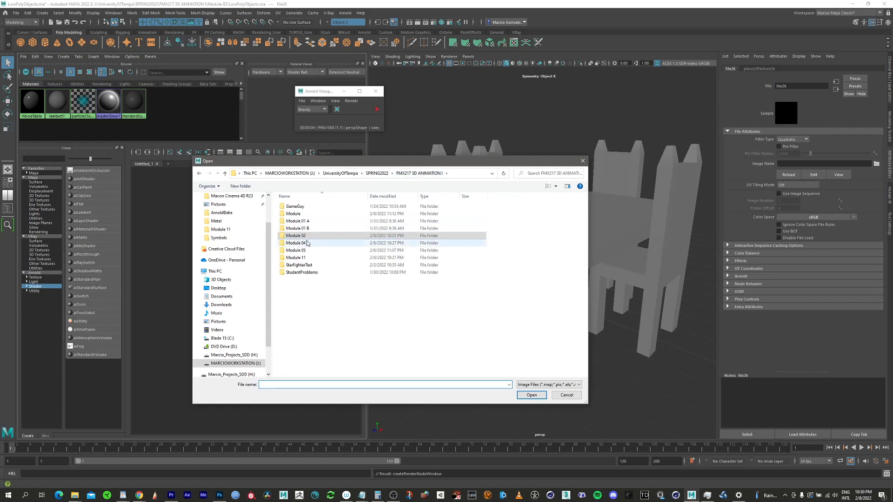
click(306, 245)
double_click(305, 244)
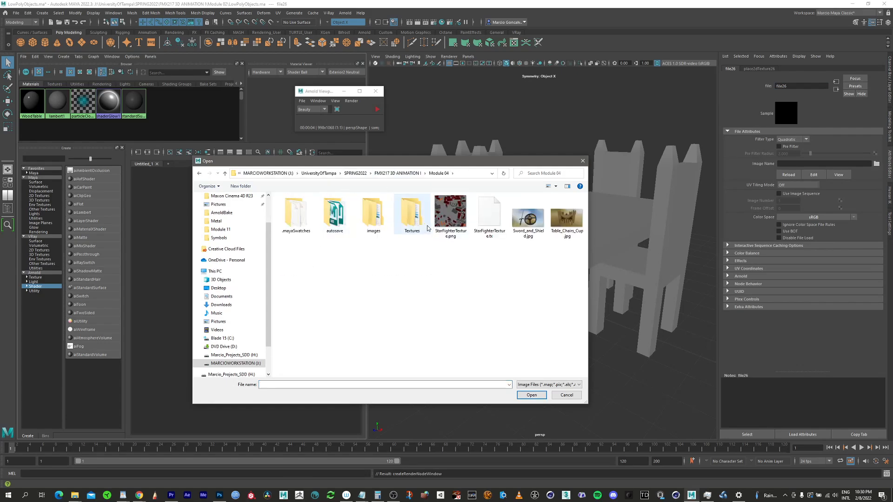
double_click(416, 221)
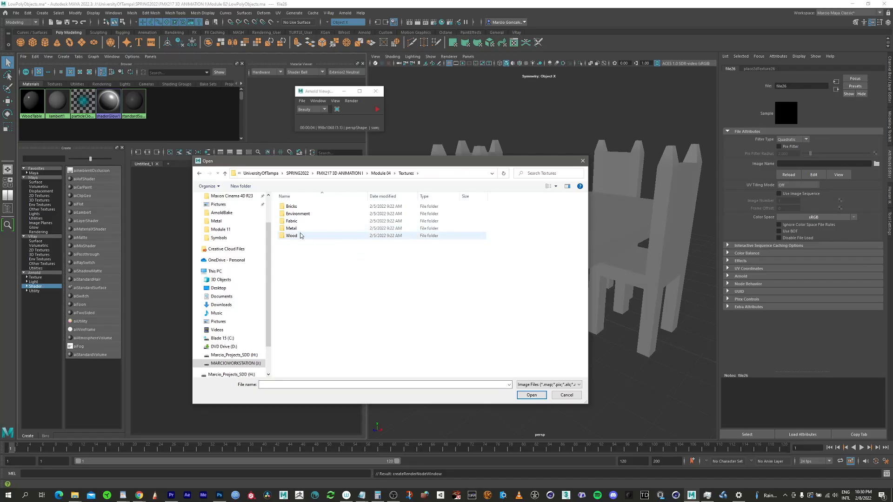
click(300, 237)
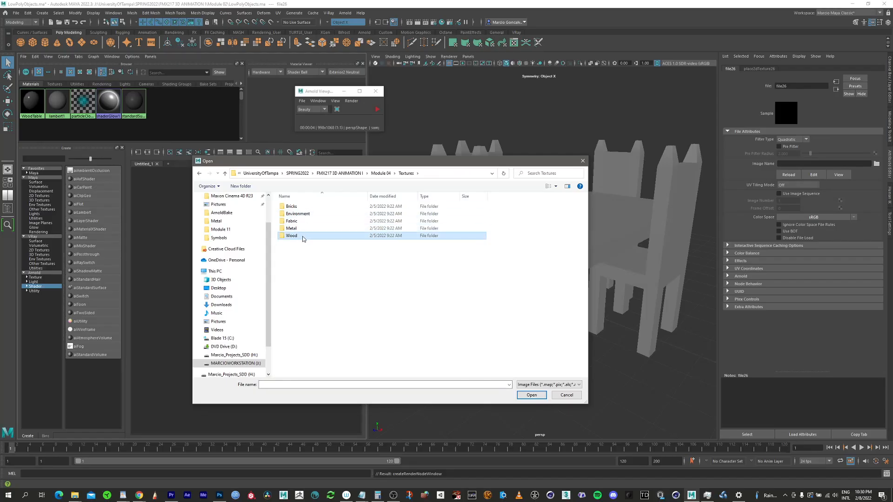
double_click(292, 238)
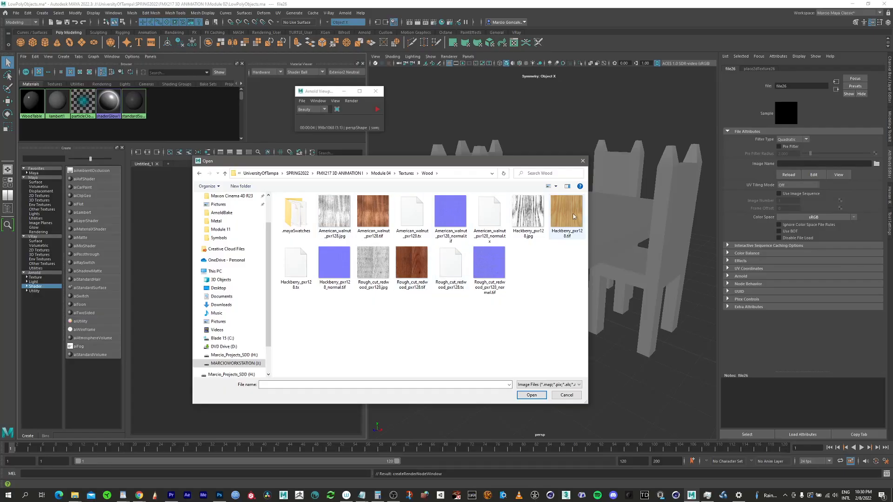
click(563, 234)
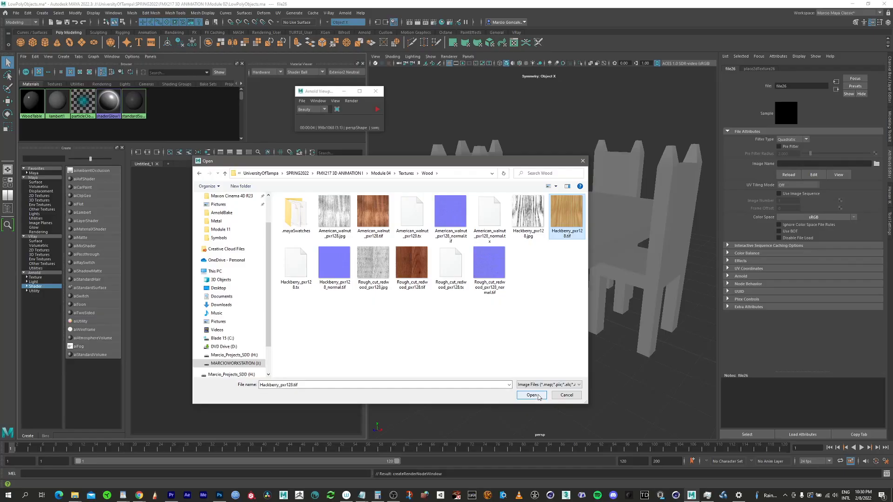
click(532, 396)
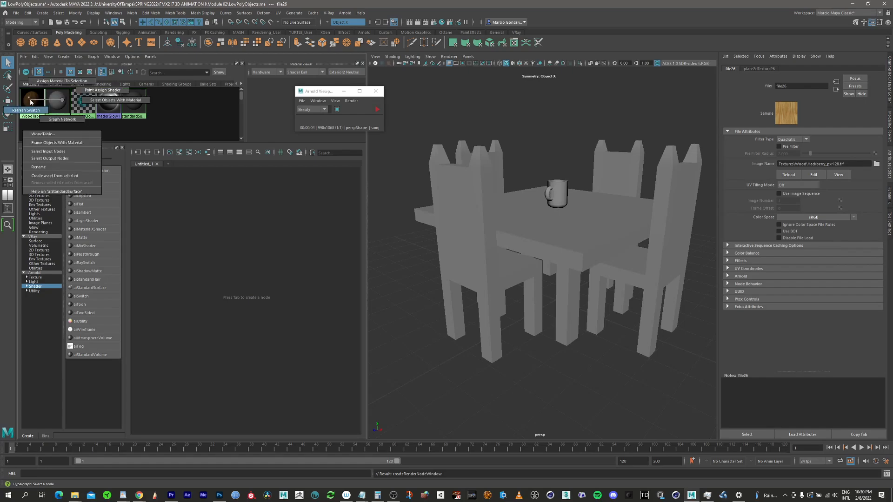
Step: Graph the WoodTable material network in the node editor and enlarge the node swatches
right_drag(51, 115, 60, 119)
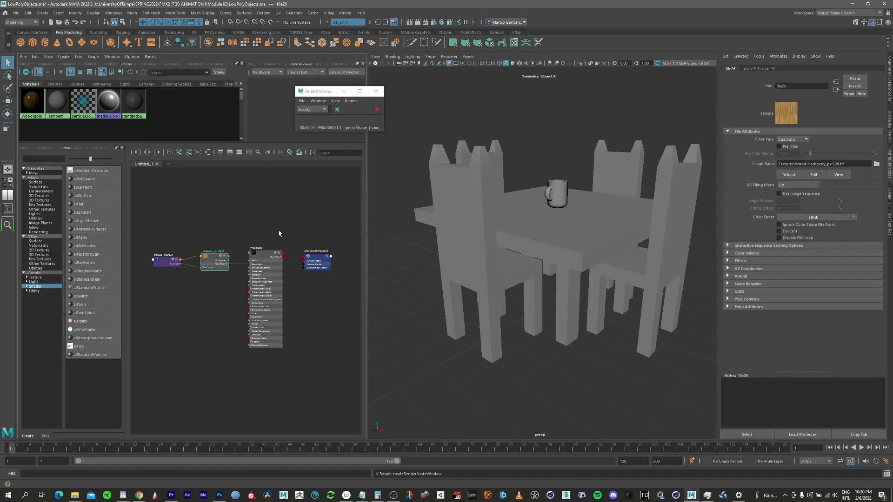
scroll(273, 288, up, 2)
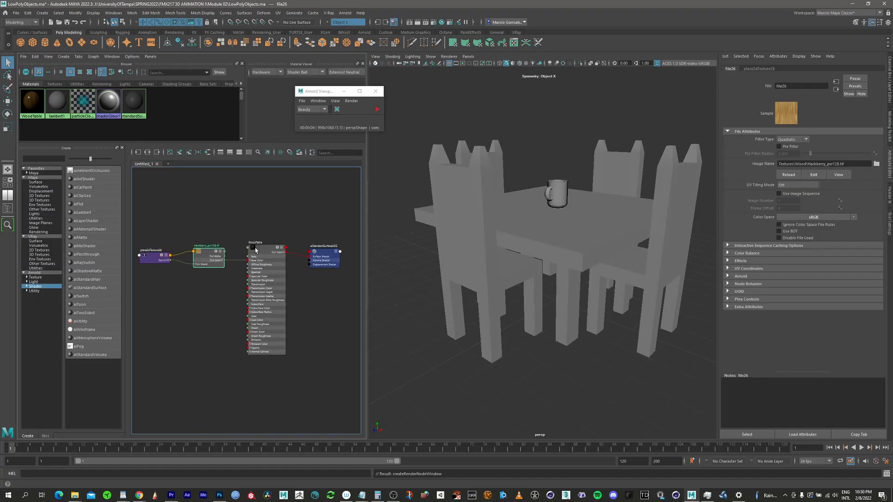
click(268, 153)
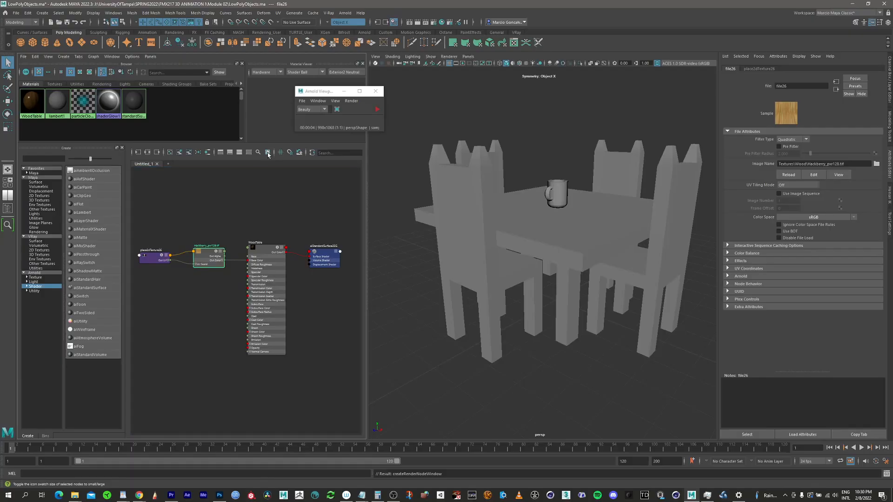
click(267, 254)
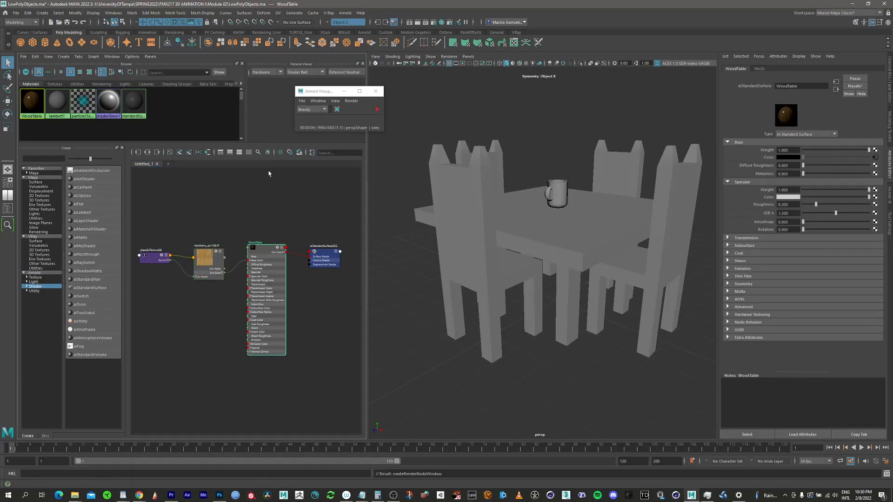
click(267, 153)
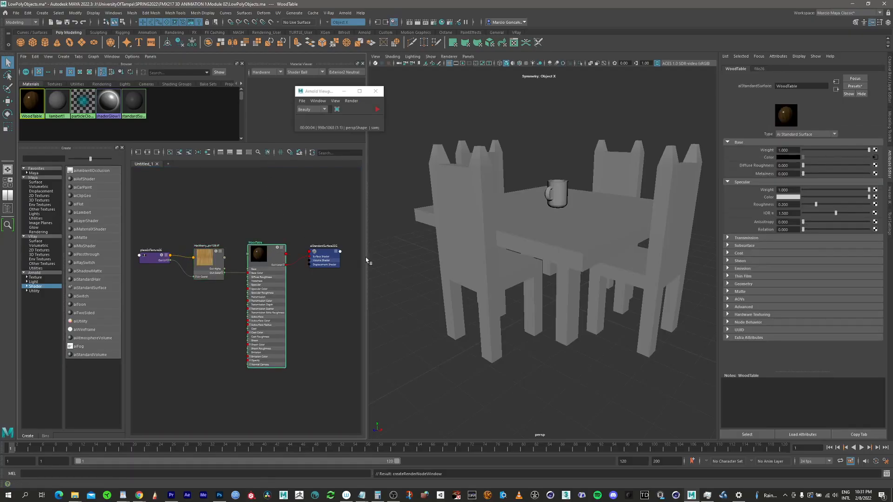
Step: Arrange and inspect the place2dTexture, Hackberry file and WoodTable nodes in the graph
click(255, 234)
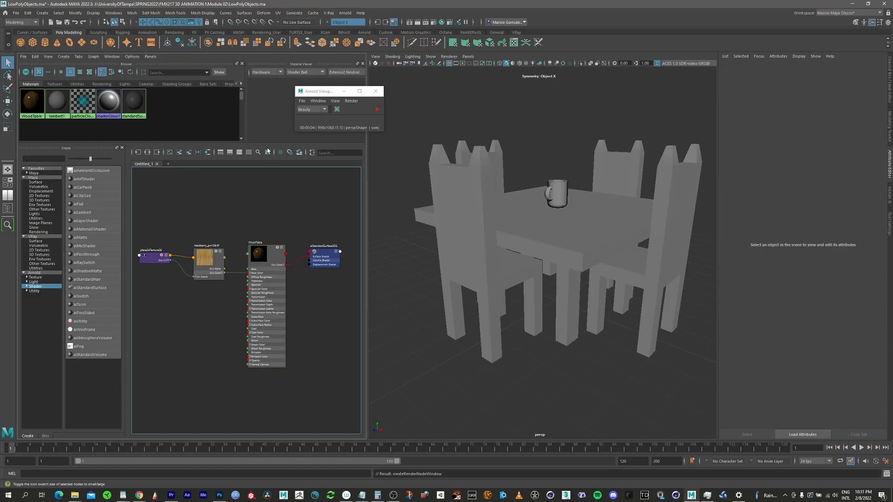
click(268, 152)
alt+right_drag(280, 221, 340, 203)
alt+middle_drag(275, 253, 303, 187)
alt+right_drag(249, 222, 263, 215)
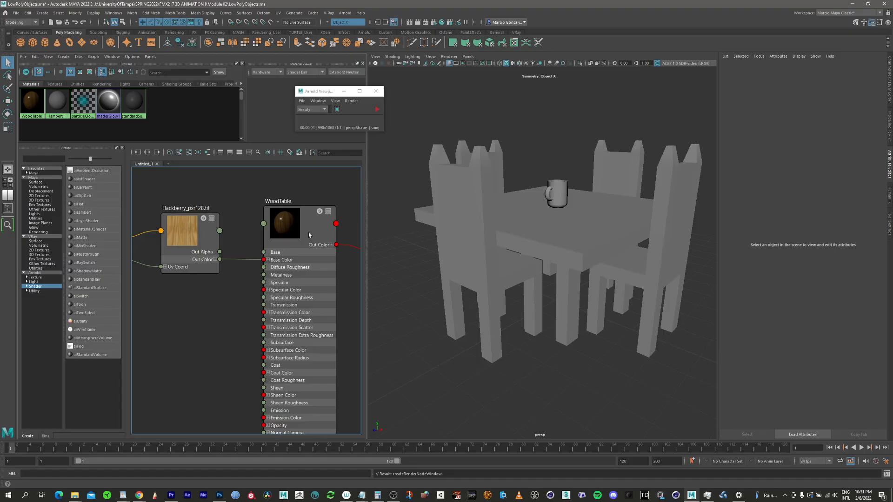
alt+right_drag(310, 235, 201, 246)
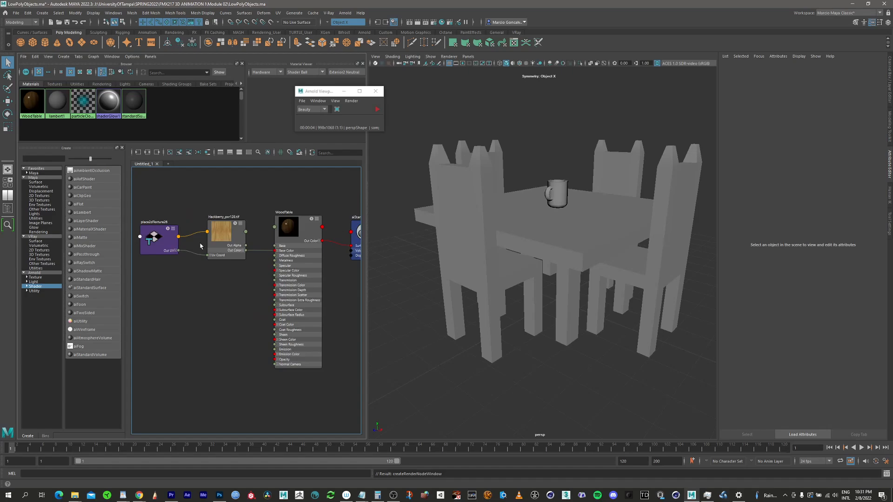
click(158, 240)
alt+middle_drag(195, 204, 215, 203)
alt+right_drag(215, 203, 225, 207)
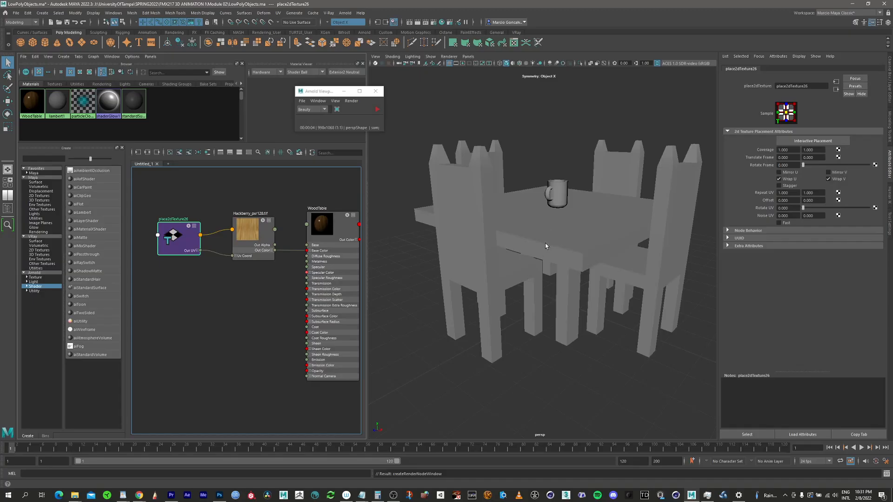
Step: Assign the WoodTable material to the selected table
click(533, 243)
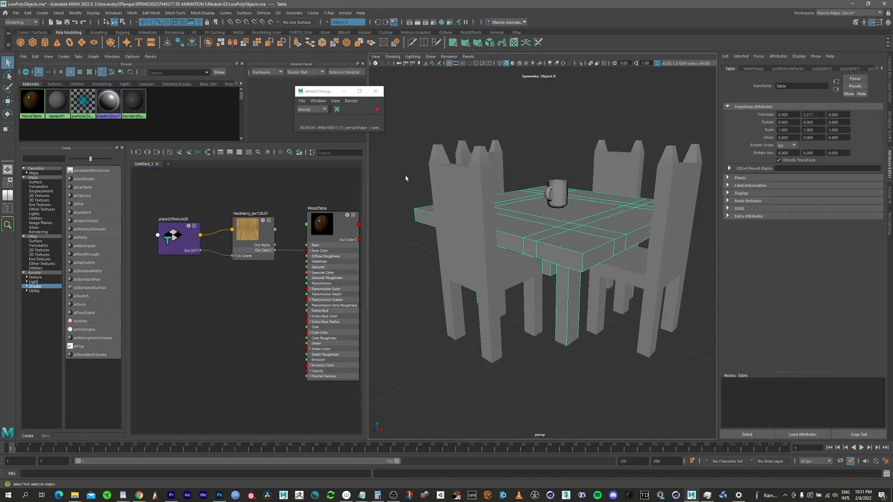
right_click(37, 100)
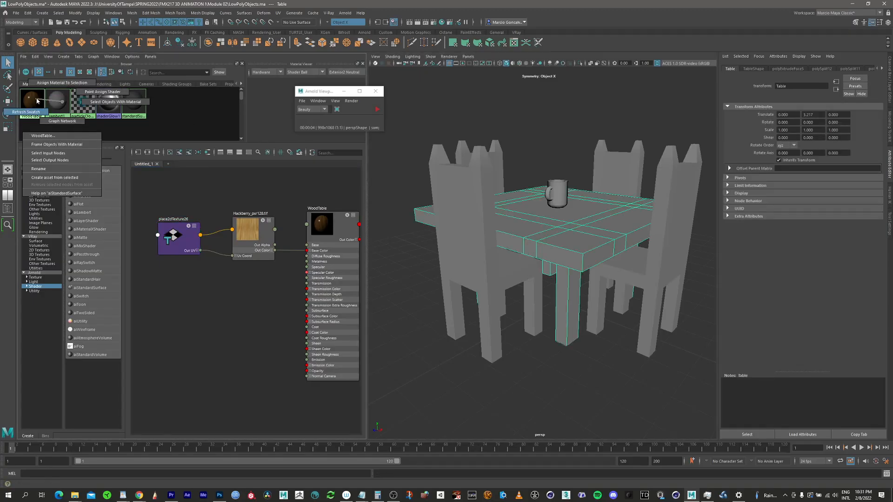
click(62, 83)
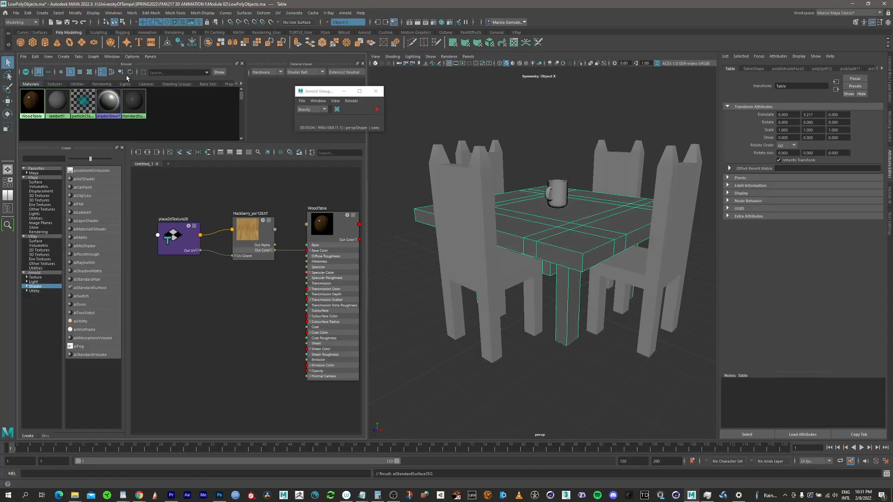
Step: Switch the perspective view to textured display to see the wood on the table
alt+drag(571, 215, 504, 208)
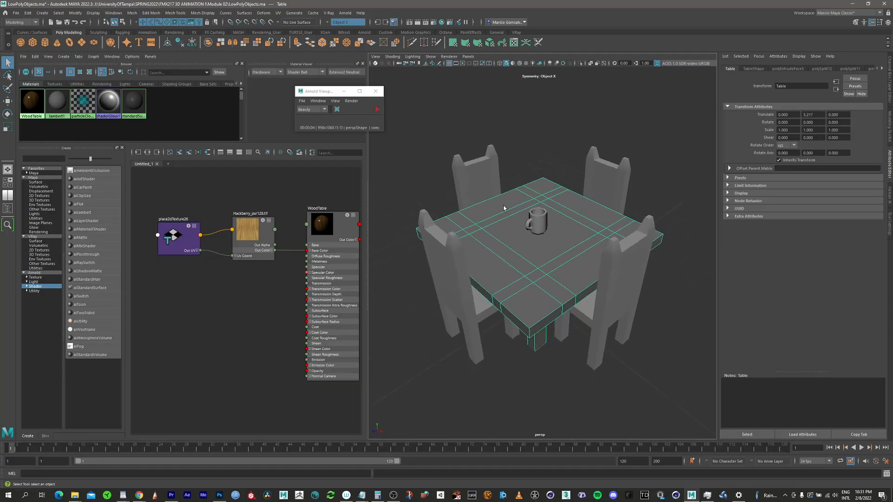
click(526, 64)
alt+drag(540, 242, 568, 152)
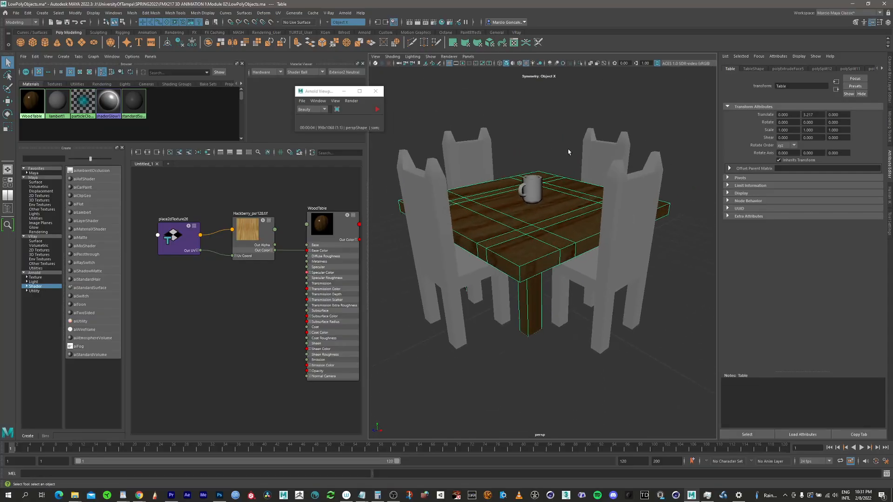
click(560, 154)
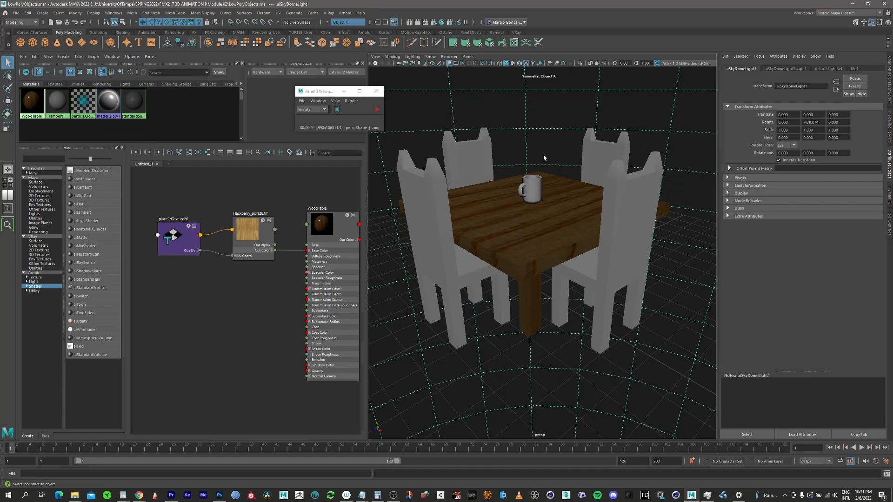
Step: Start an Arnold render preview of the table and chairs and inspect it
click(378, 109)
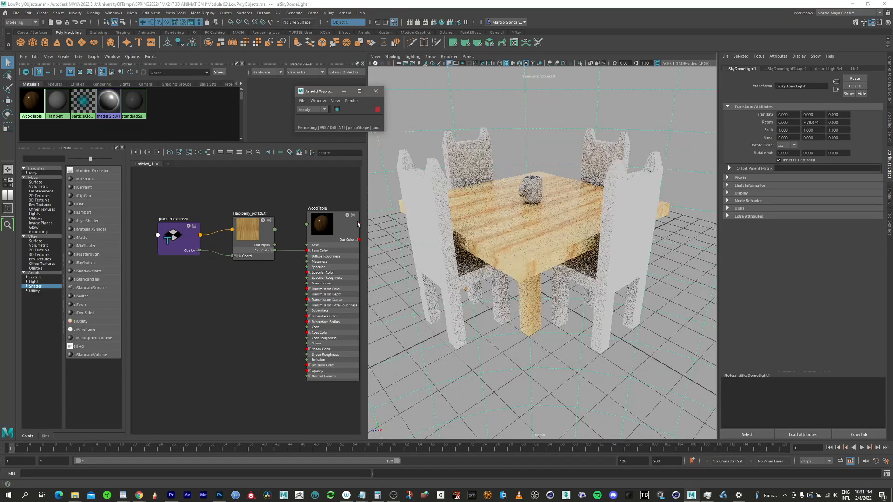
scroll(533, 212, up, 5)
alt+drag(533, 212, 552, 226)
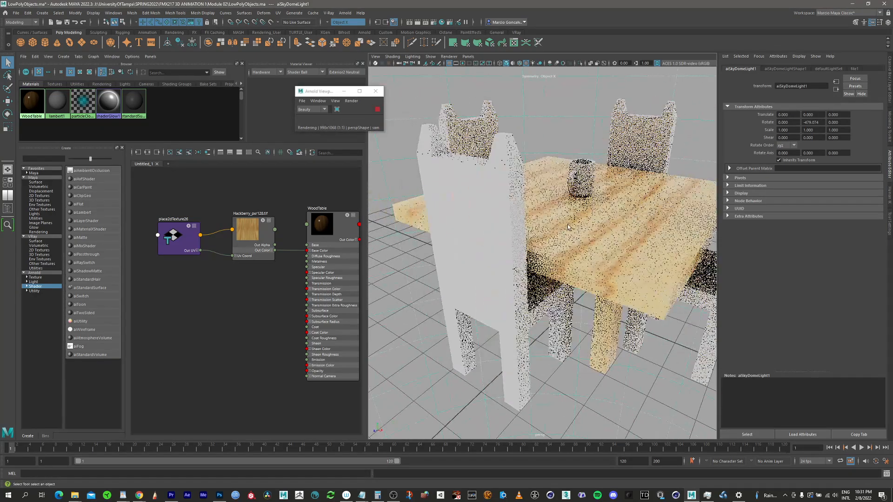
scroll(553, 225, up, 3)
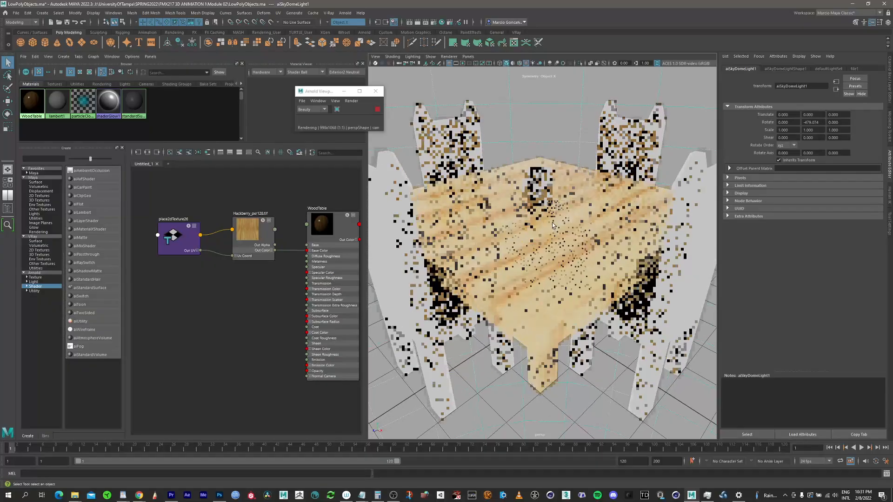
scroll(540, 233, down, 2)
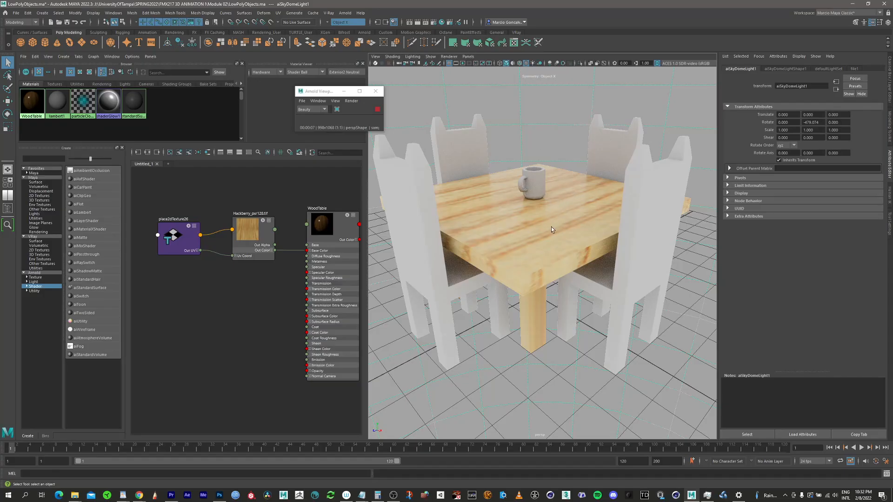
Step: Show the Outliner and open the sky dome light's color file texture node
click(6, 210)
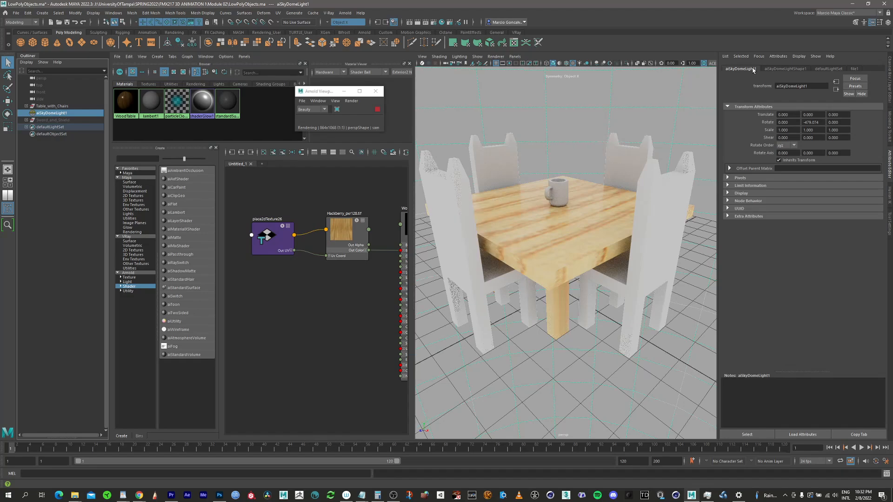
click(789, 69)
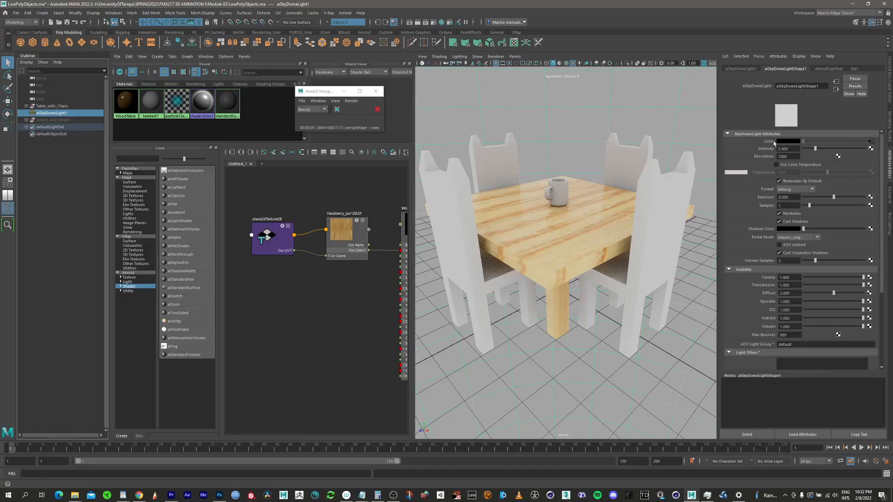
click(871, 142)
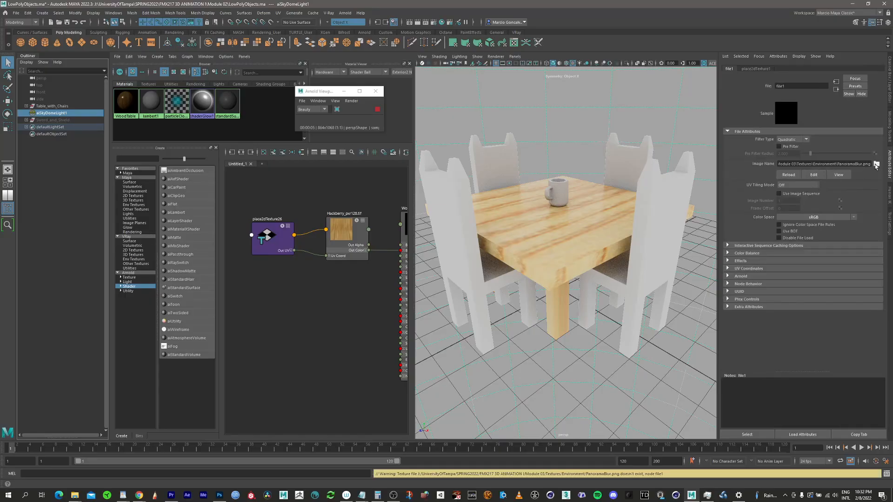
Step: Load PanoramaBlur.png from the Module 04 Textures Environment folder as the sky dome's image file
click(876, 165)
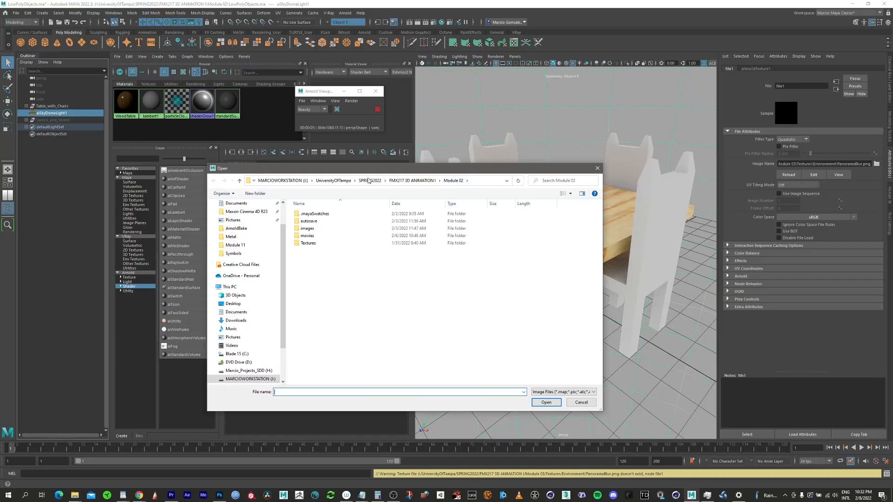
click(406, 182)
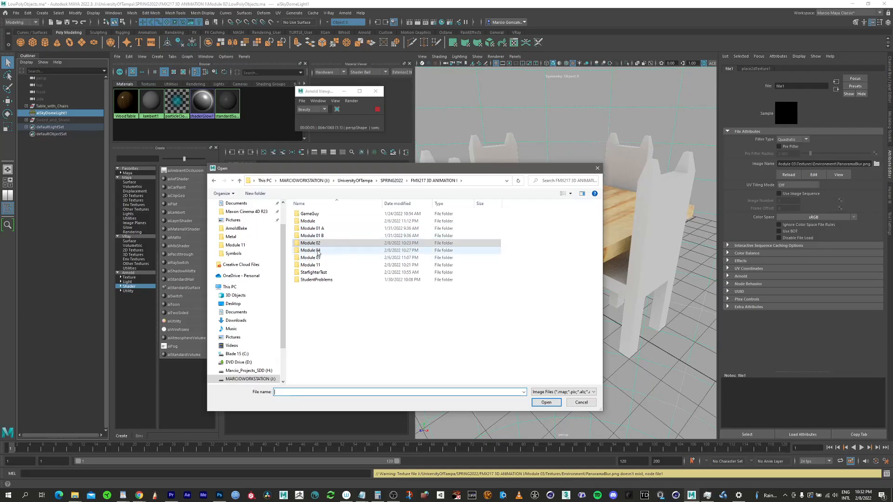
double_click(310, 250)
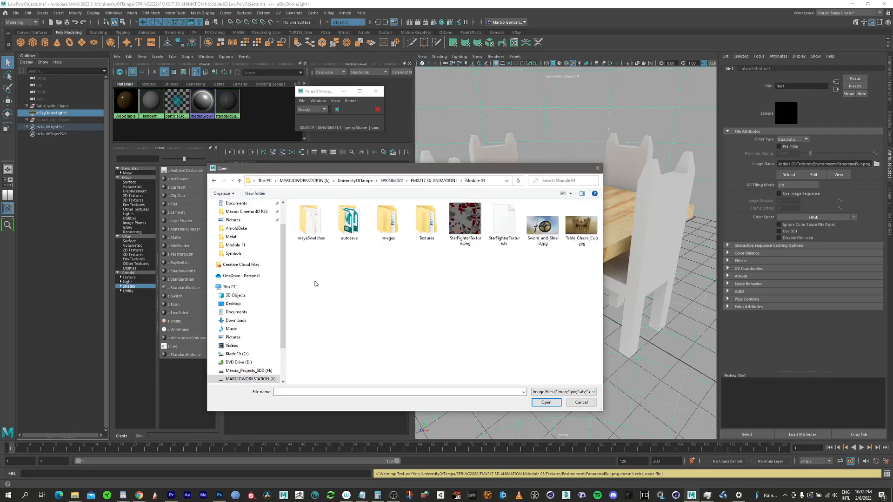
double_click(434, 226)
double_click(299, 224)
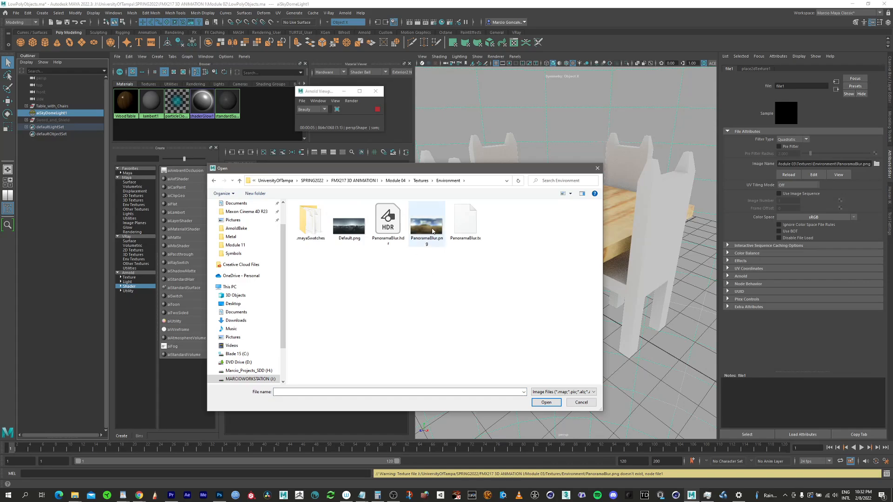
click(427, 227)
click(546, 402)
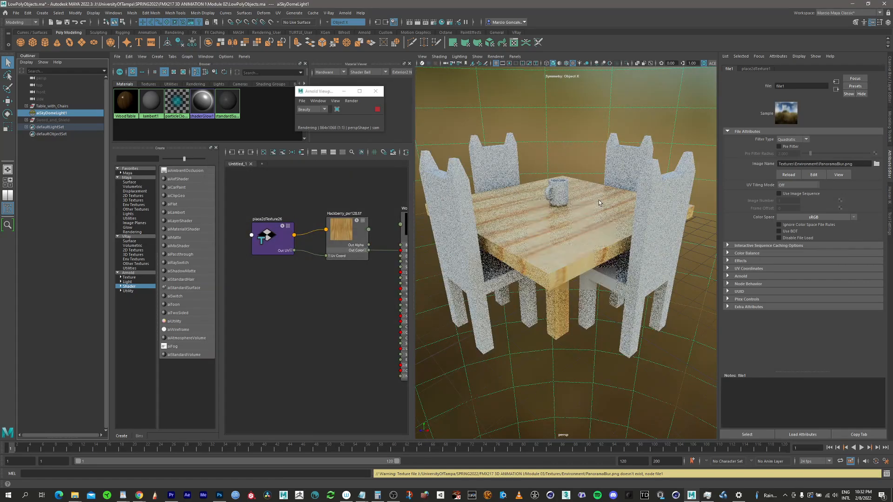
Step: Inspect the Arnold render of the table and chairs against the environment from several angles, then stop the render
alt+drag(583, 204, 559, 214)
alt+right_drag(559, 214, 582, 217)
alt+drag(583, 217, 581, 229)
alt+middle_drag(581, 204, 577, 233)
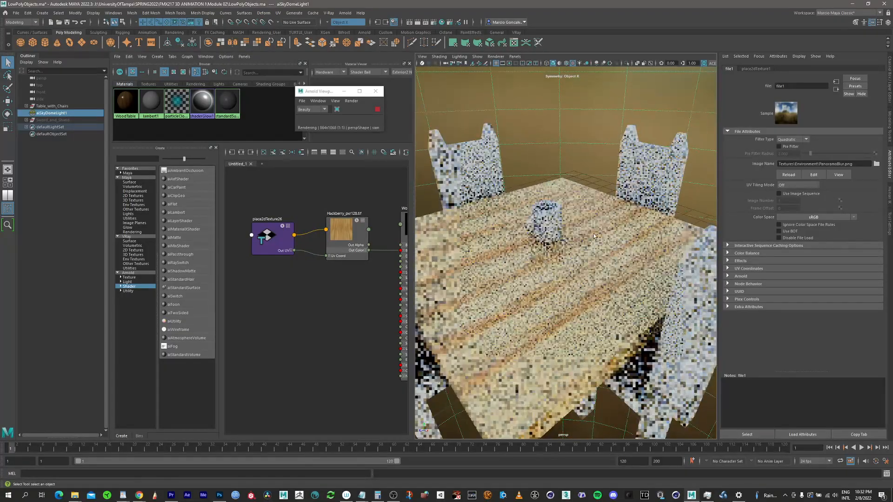
alt+drag(578, 233, 572, 234)
alt+right_drag(572, 234, 553, 232)
alt+drag(554, 232, 563, 229)
alt+right_drag(563, 229, 587, 230)
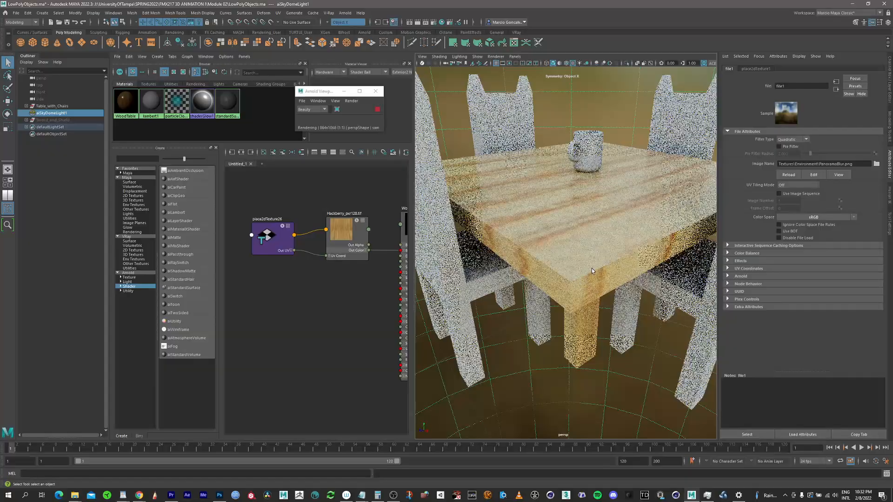
alt+drag(571, 251, 580, 240)
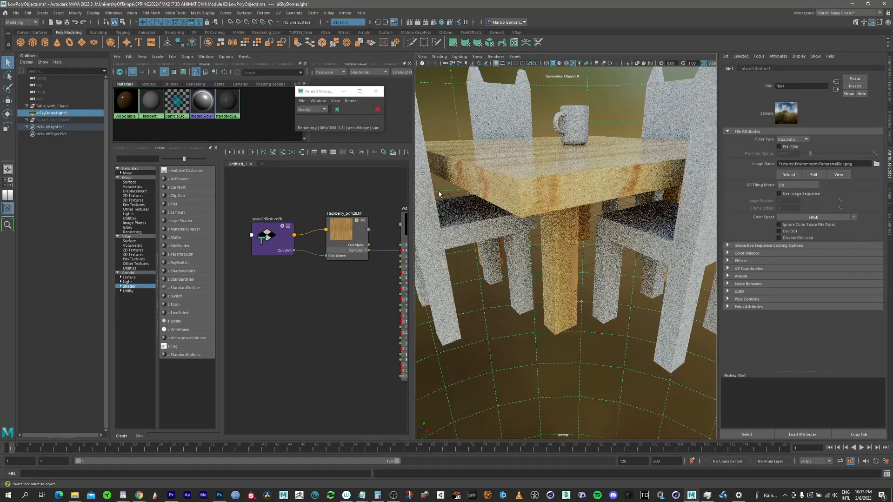
click(377, 110)
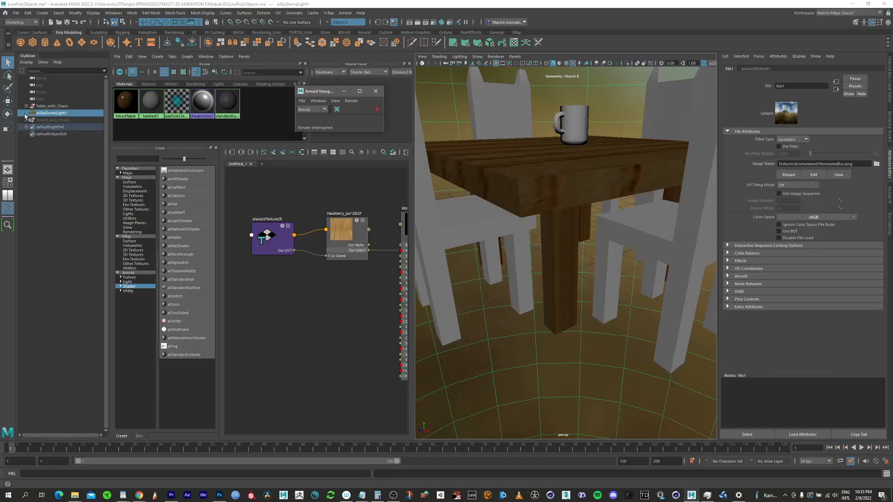
Step: Hide the four chairs and the cup inside the Table_with_Chairs group
click(26, 106)
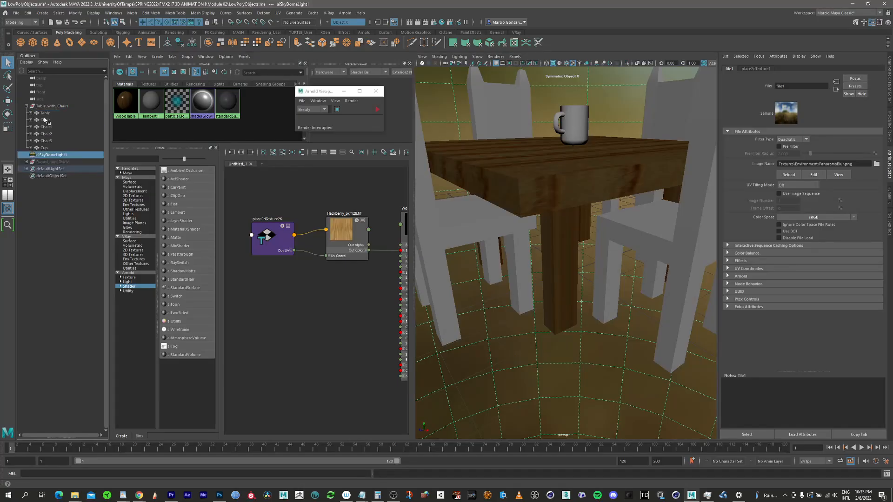
click(46, 121)
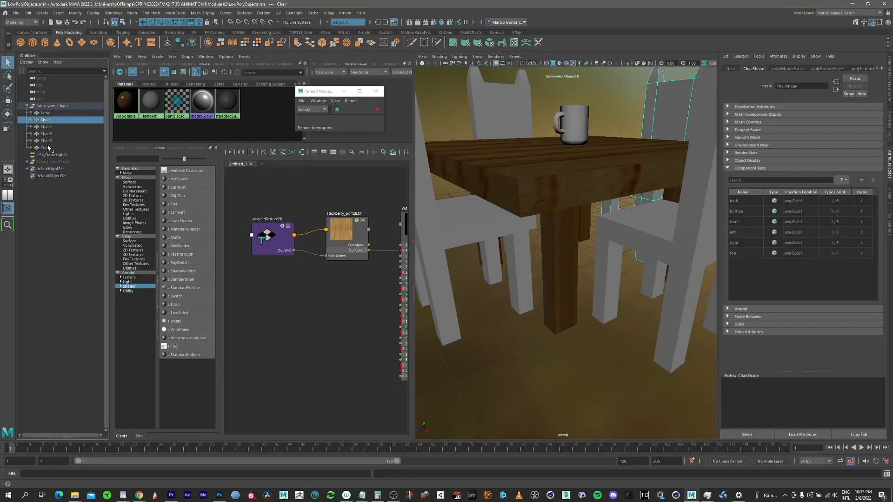
shift+click(47, 148)
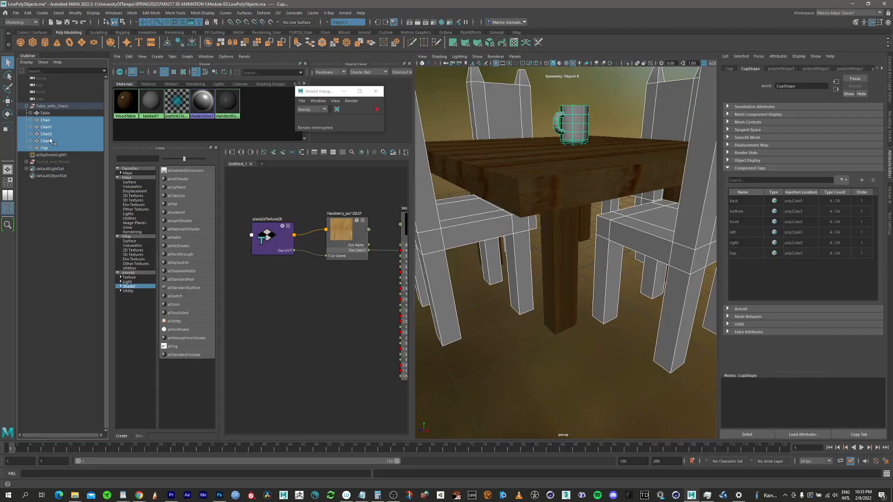
key(h)
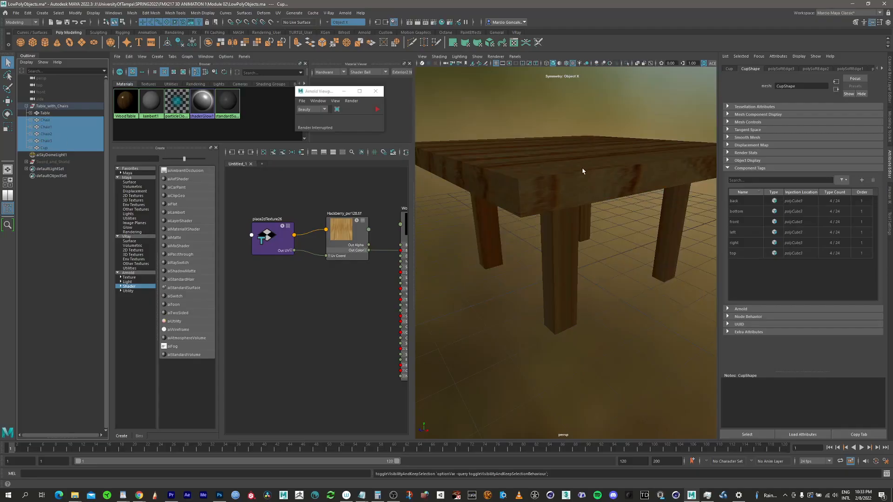
Step: Orbit around the table to examine the wood texture on its top and legs
alt+drag(566, 198, 547, 233)
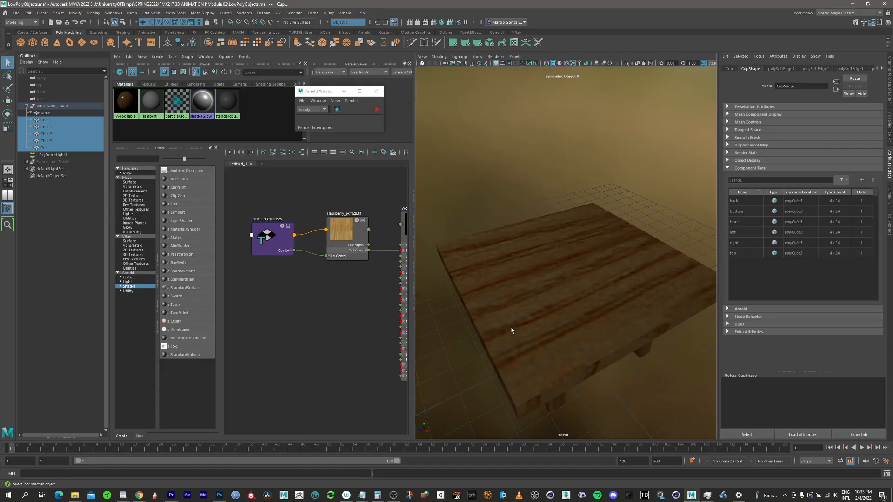
alt+drag(513, 270, 607, 307)
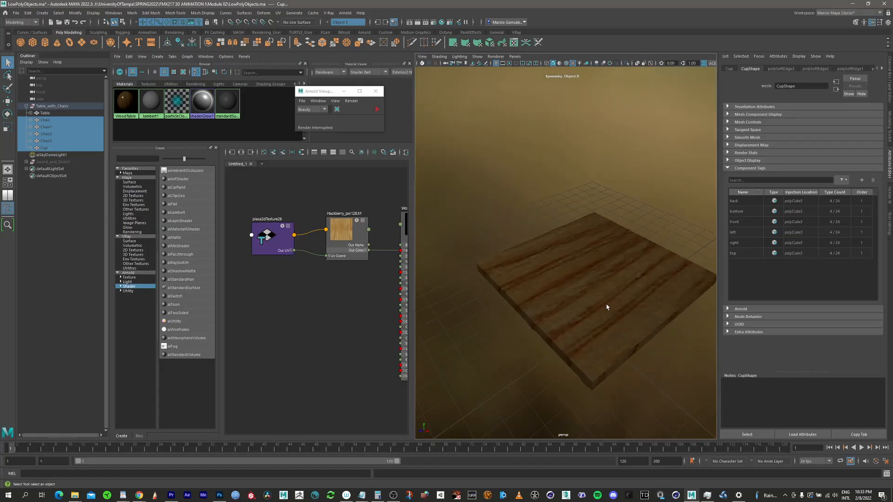
alt+drag(619, 274, 535, 280)
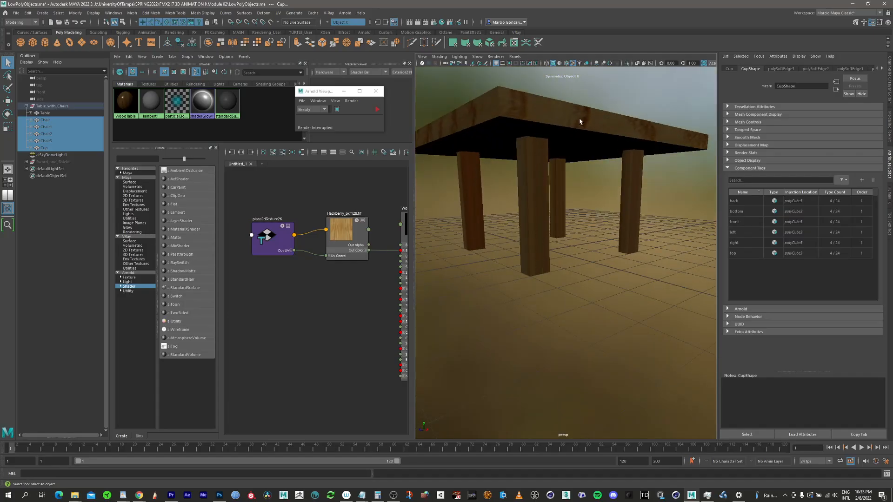
alt+middle_drag(589, 143, 602, 175)
alt+drag(602, 178, 593, 215)
alt+right_drag(592, 216, 569, 207)
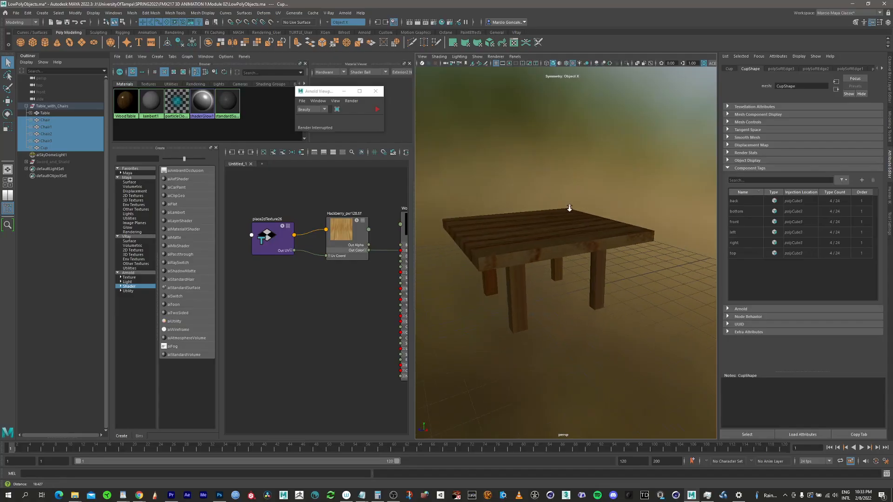
alt+drag(553, 245, 656, 192)
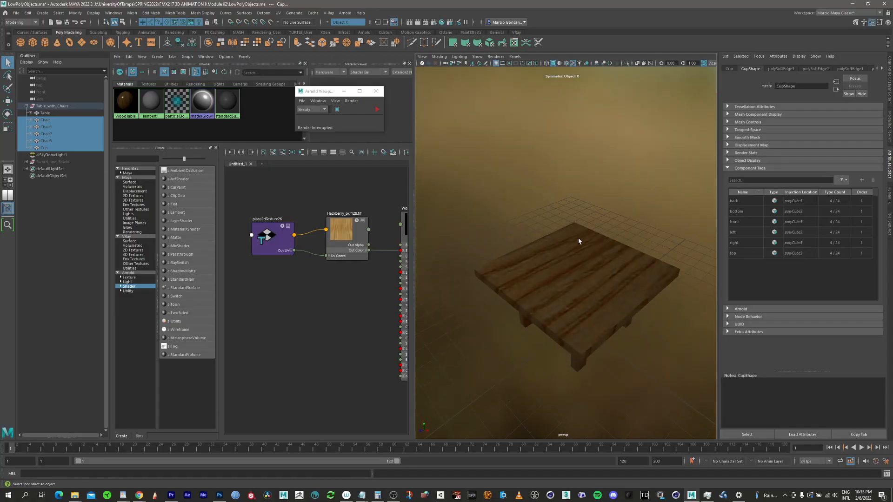
alt+drag(579, 241, 527, 281)
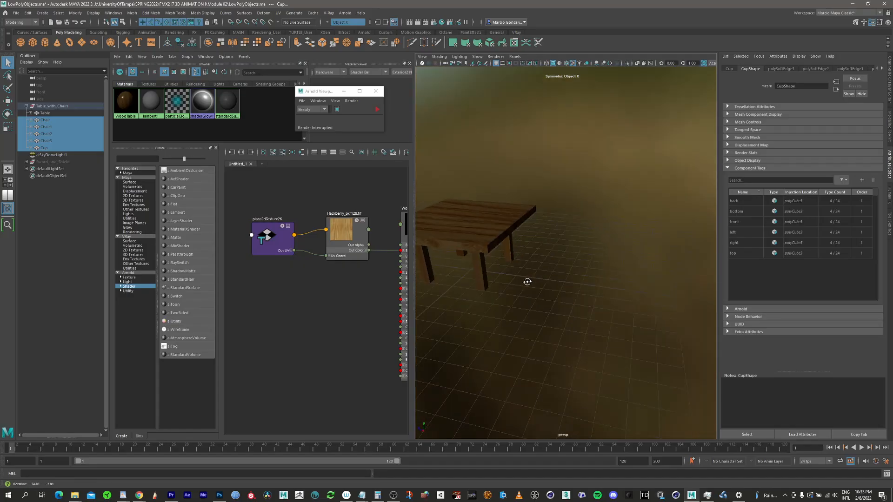
alt+middle_drag(459, 205, 542, 241)
alt+right_drag(556, 242, 586, 243)
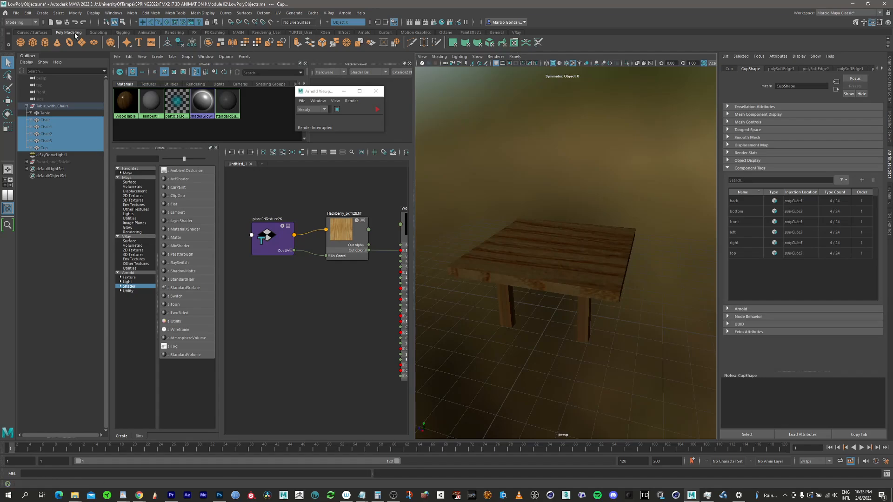
Step: Open the UV Editor to inspect the table's UV layout, then close it
click(515, 42)
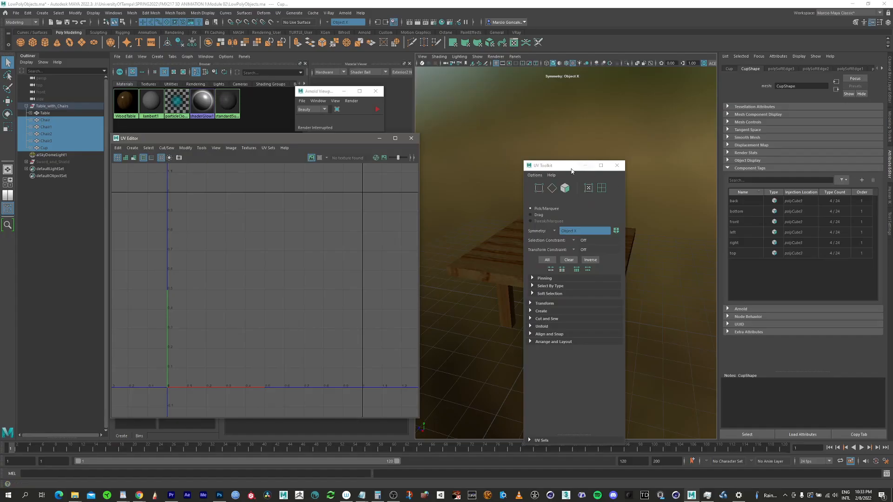
drag(572, 166, 461, 288)
click(560, 272)
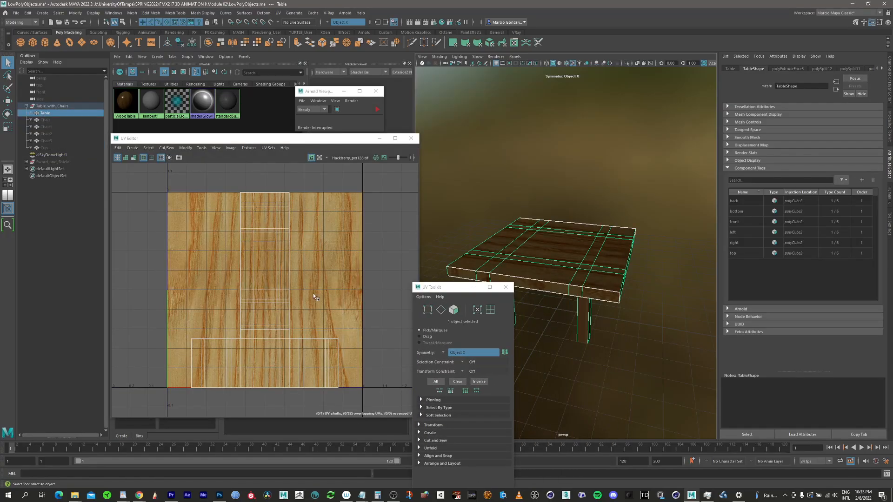
scroll(294, 285, up, 1)
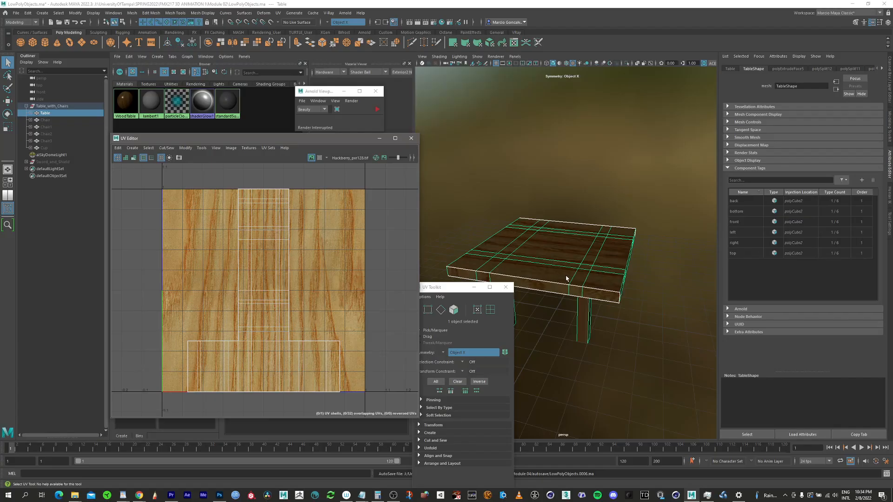
alt+drag(591, 274, 565, 234)
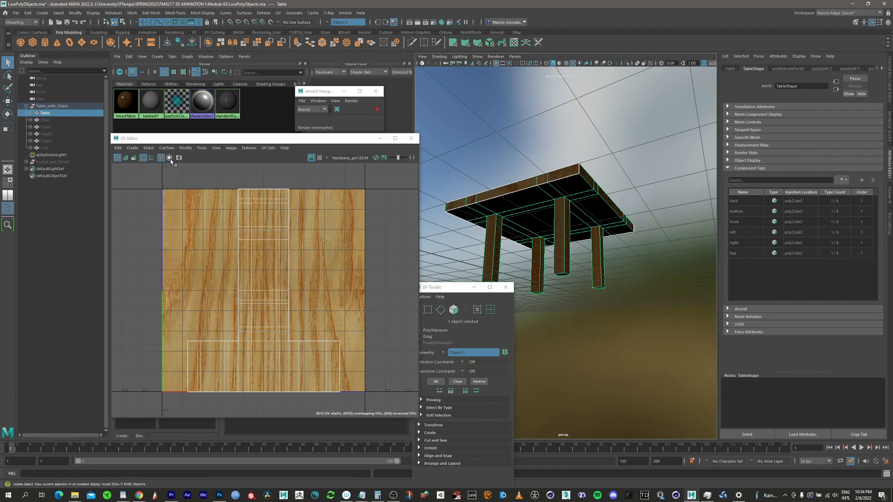
click(411, 139)
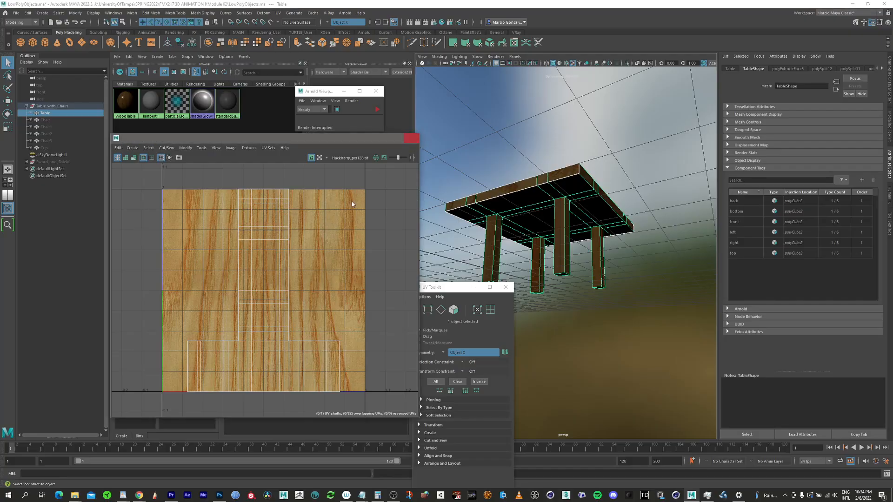
Step: Create a Projection utility node in the Hypershade graph
click(8, 208)
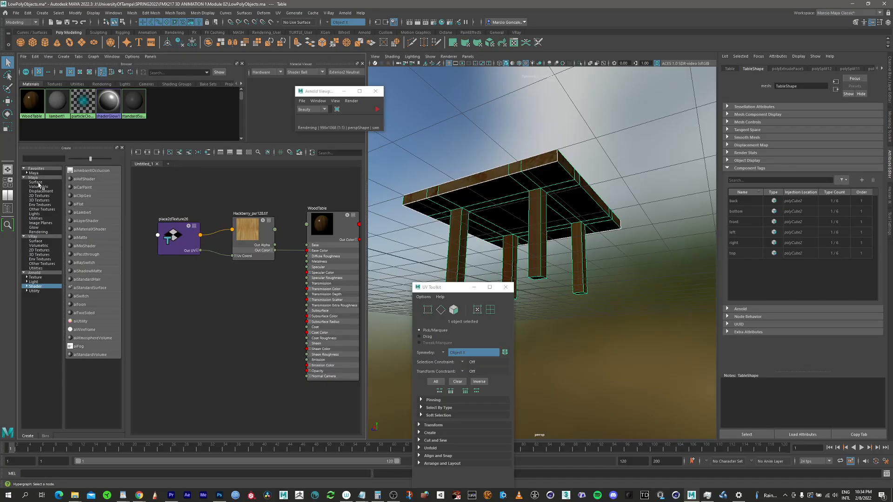
click(40, 219)
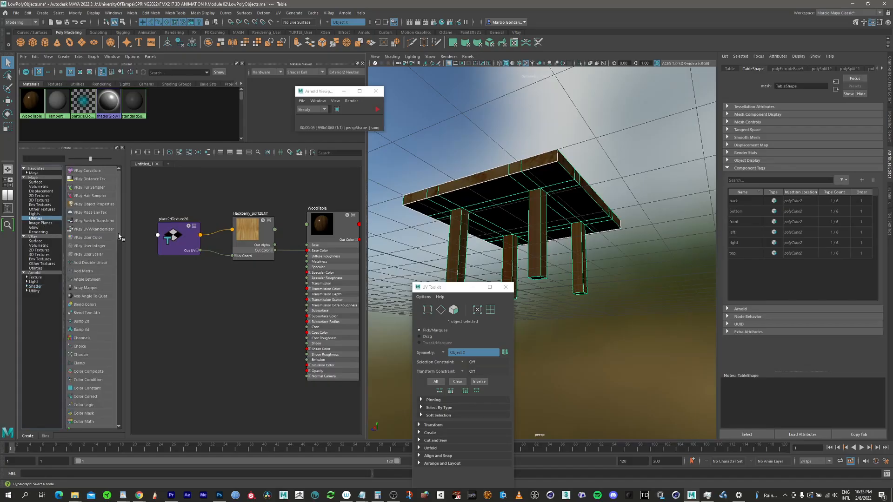
scroll(118, 256, down, 2)
drag(119, 255, 117, 337)
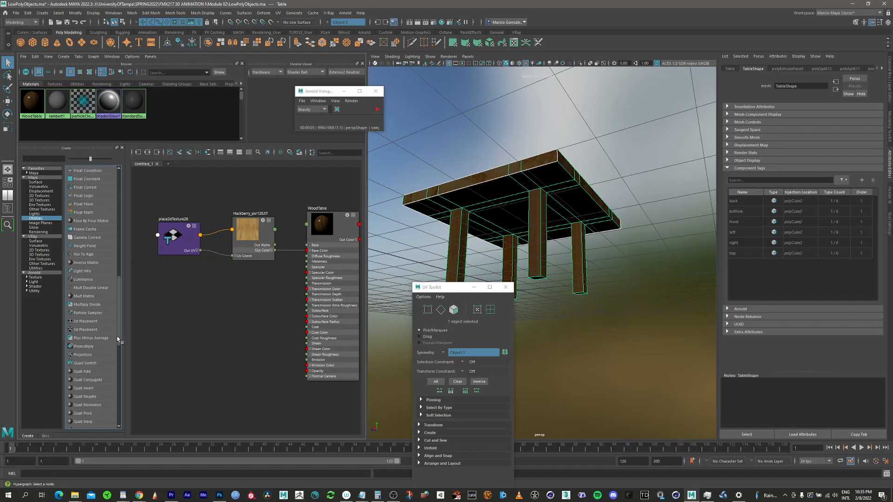
click(86, 356)
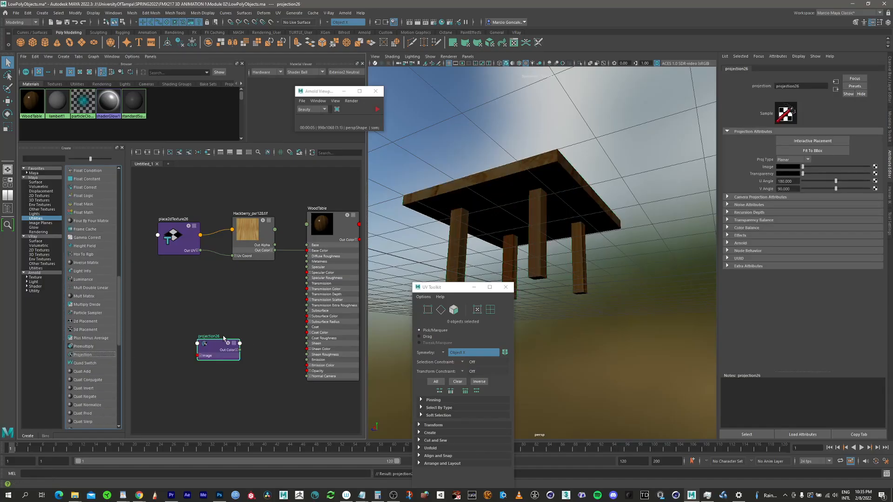
drag(221, 347, 273, 280)
Step: Route the Hackberry texture into the projection node's Image and the projection's output into WoodTable's Base Color
click(180, 231)
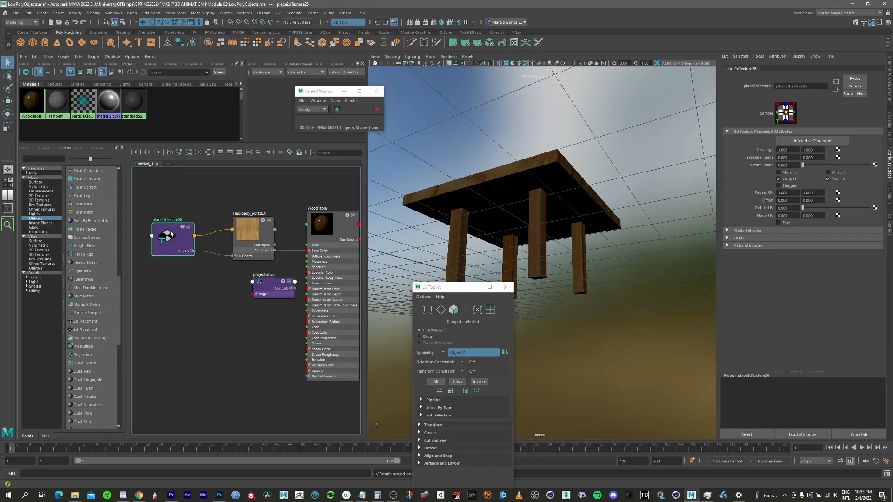
drag(180, 230, 146, 244)
click(249, 230)
drag(249, 230, 210, 235)
drag(328, 226, 352, 224)
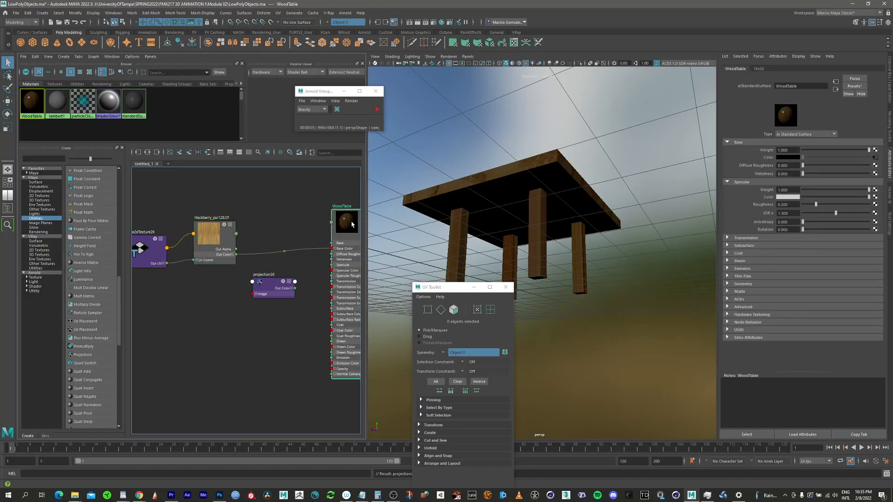
drag(206, 235, 202, 249)
drag(273, 289, 333, 251)
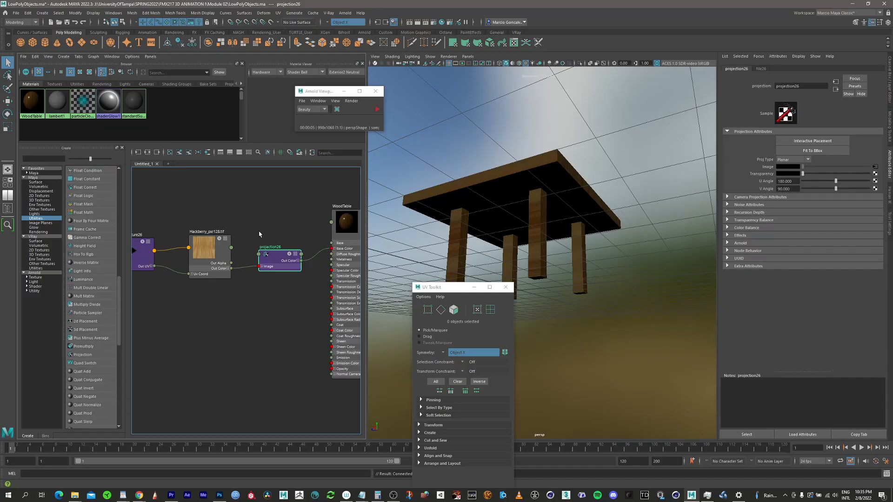
alt+middle_drag(302, 228, 289, 226)
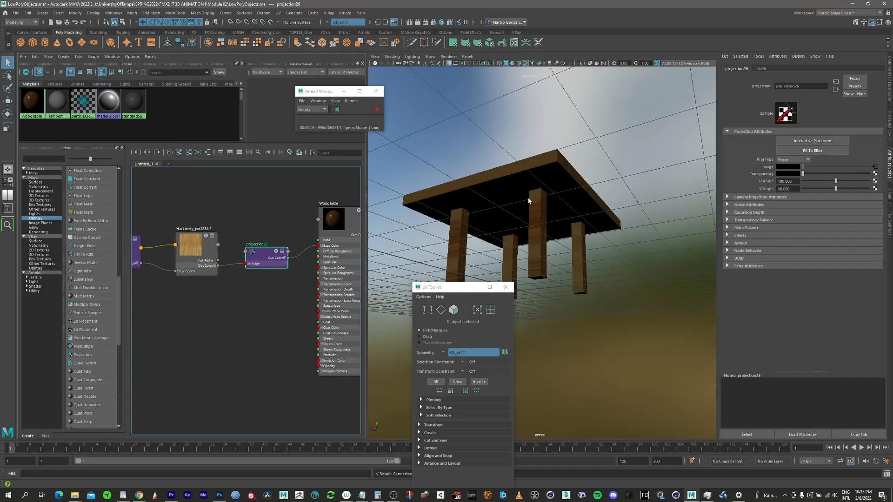
alt+drag(529, 200, 520, 238)
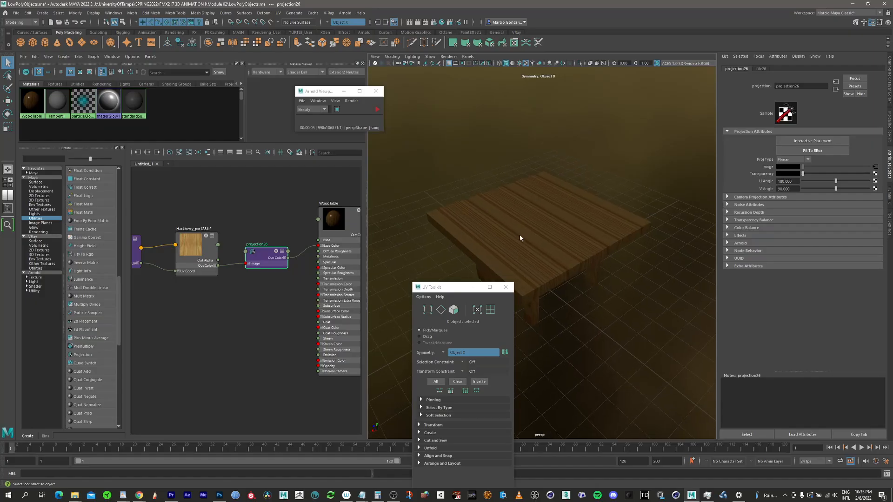
drag(451, 286, 432, 306)
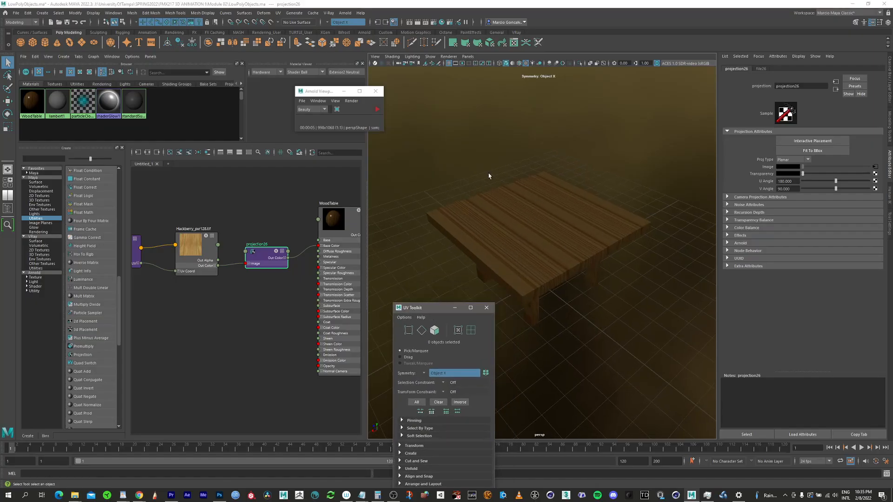
Step: Set the projection node's projection type to TriPlanar
click(239, 245)
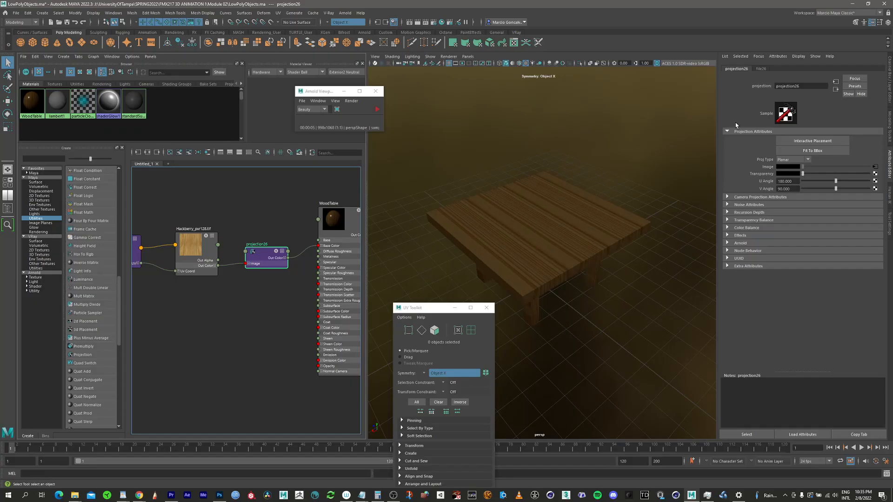
click(801, 161)
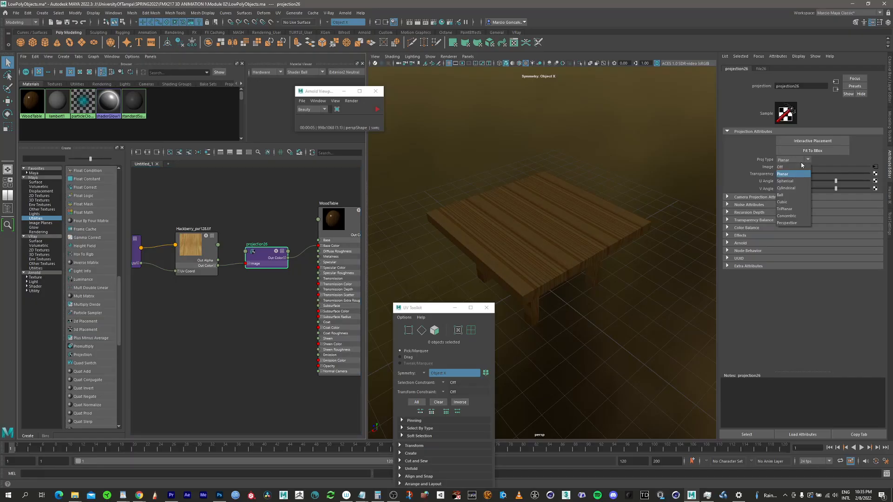
click(789, 210)
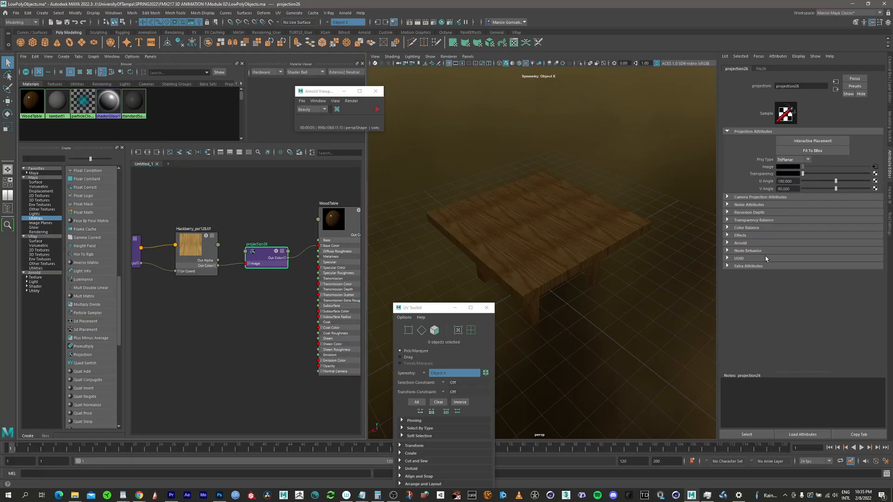
Step: Orbit and zoom around the table to examine the triplanar wood mapping on its top and legs
alt+drag(580, 209, 478, 228)
alt+drag(509, 186, 530, 194)
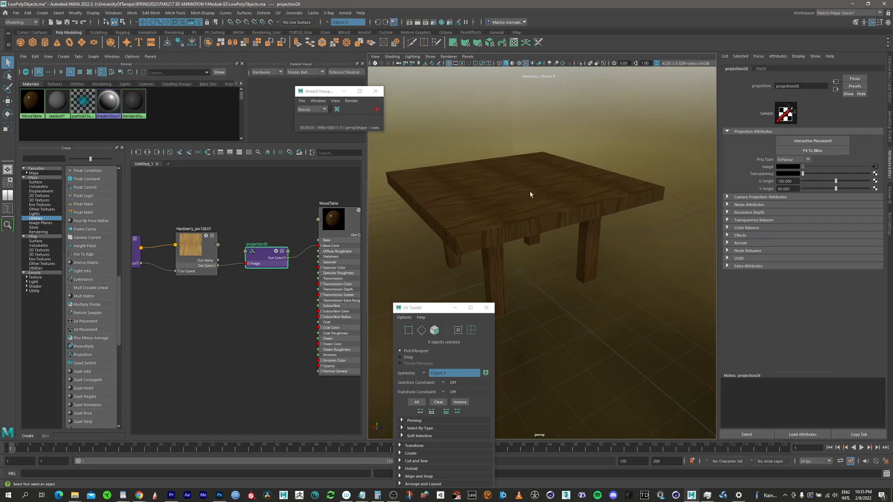
scroll(535, 198, up, 3)
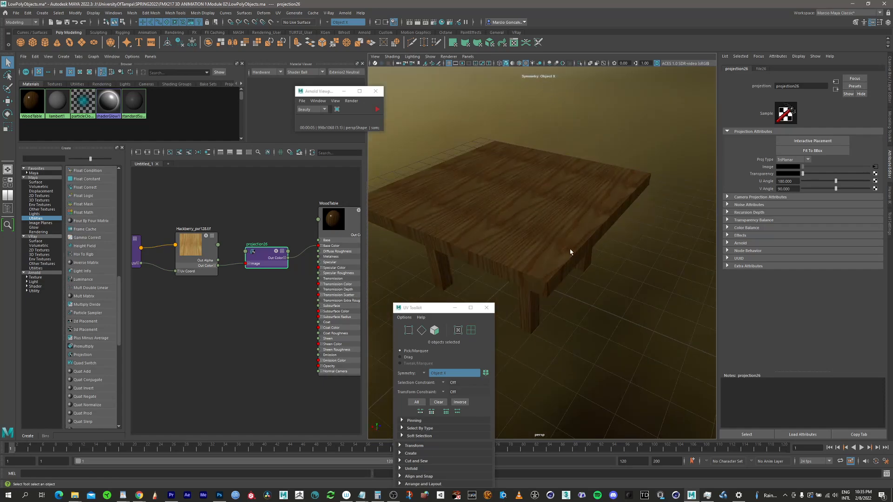
scroll(549, 165, down, 3)
alt+drag(564, 168, 544, 160)
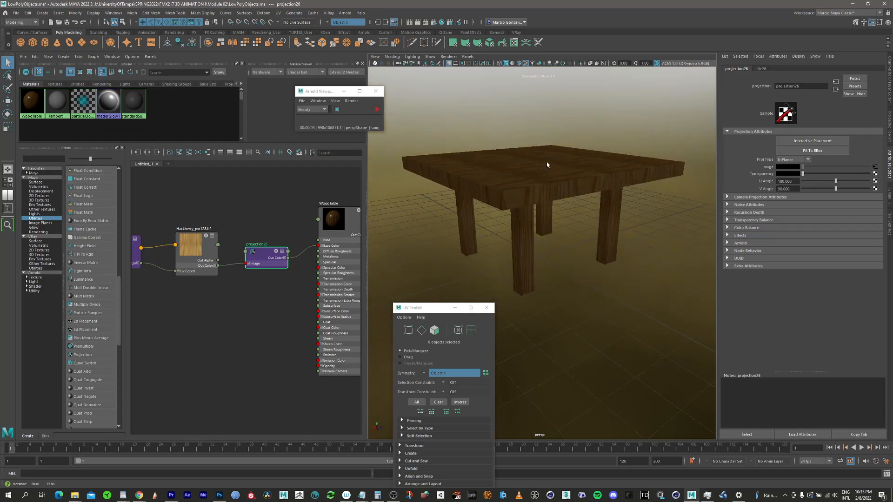
alt+drag(544, 225, 587, 185)
scroll(610, 166, up, 3)
scroll(609, 166, down, 3)
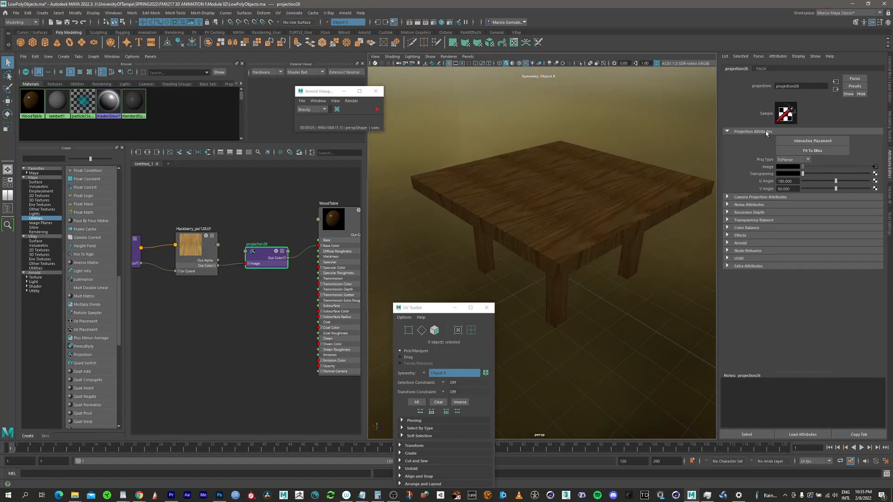
scroll(618, 191, down, 1)
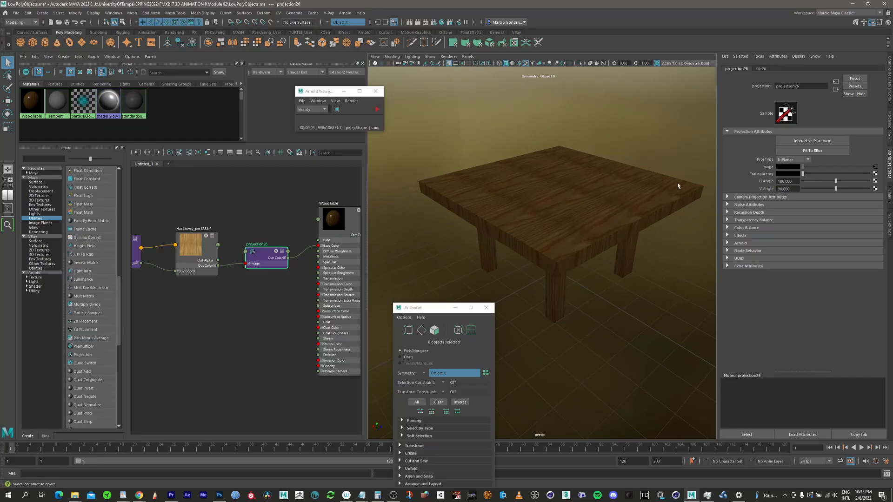
scroll(607, 185, up, 3)
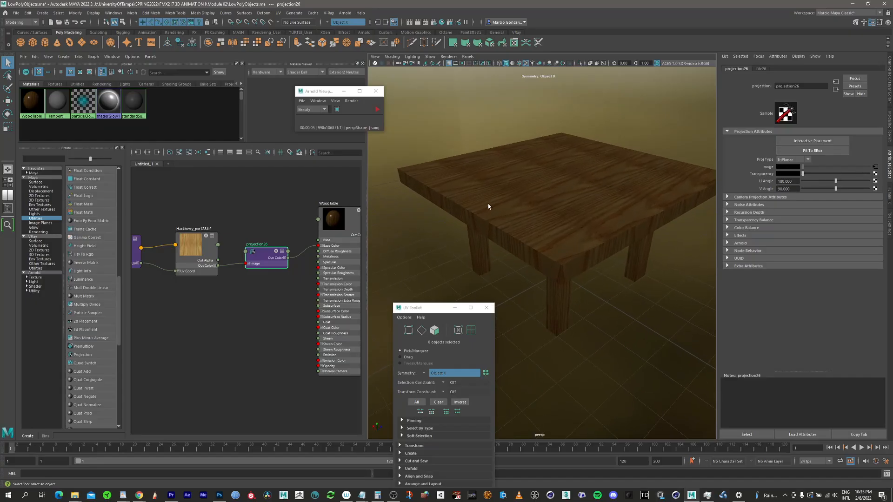
alt+drag(488, 203, 556, 195)
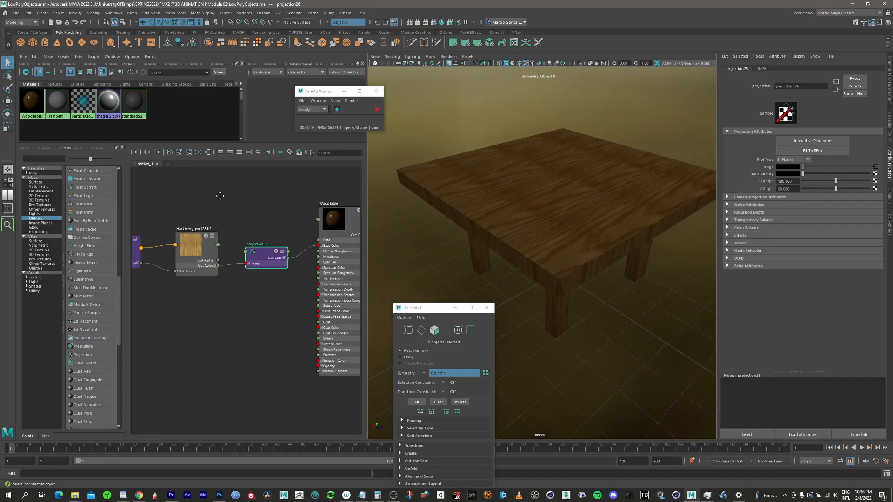
Step: Start Interactive Placement on the projection node and create a 3D placement node for it
alt+middle_drag(220, 196, 254, 195)
click(187, 243)
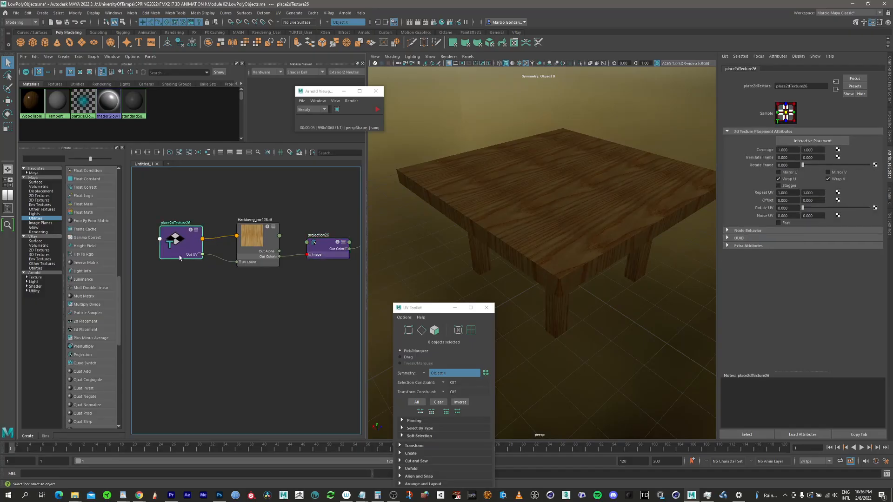
click(326, 250)
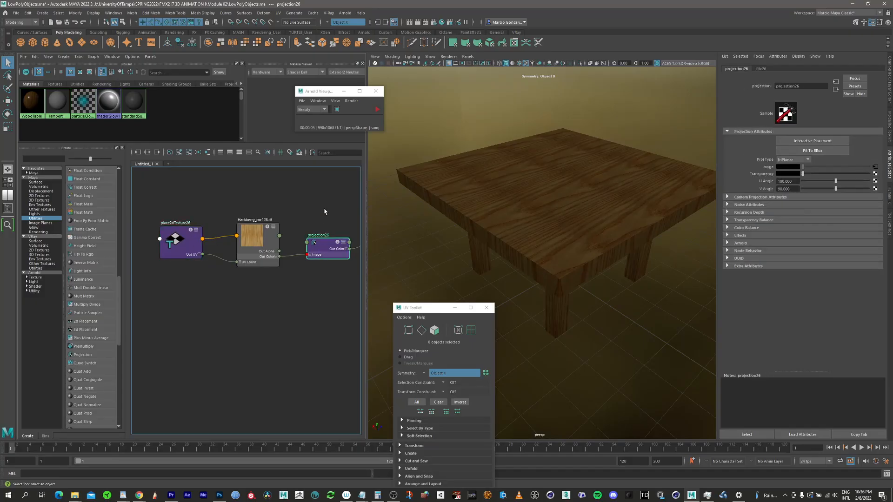
alt+middle_drag(320, 254, 278, 262)
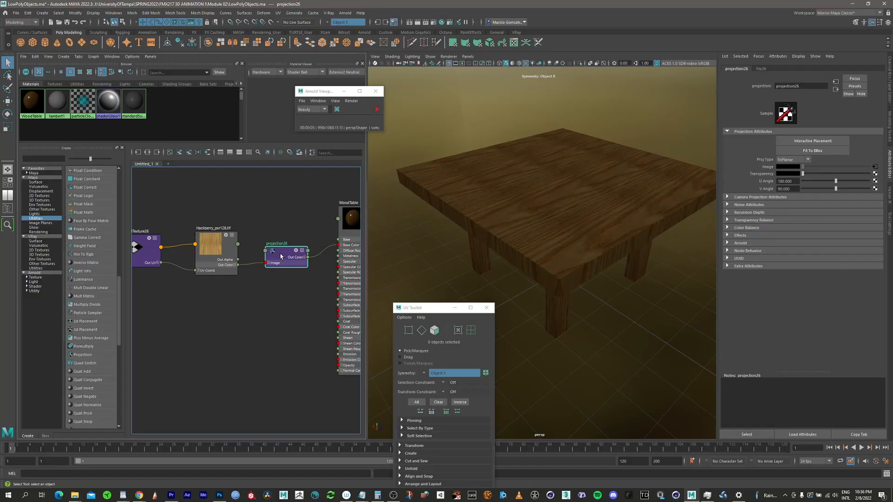
alt+right_drag(623, 186, 592, 186)
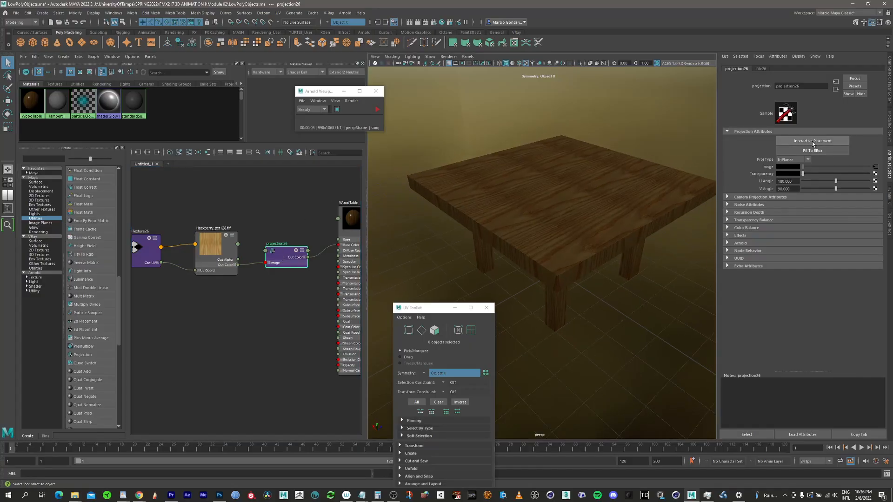
click(813, 142)
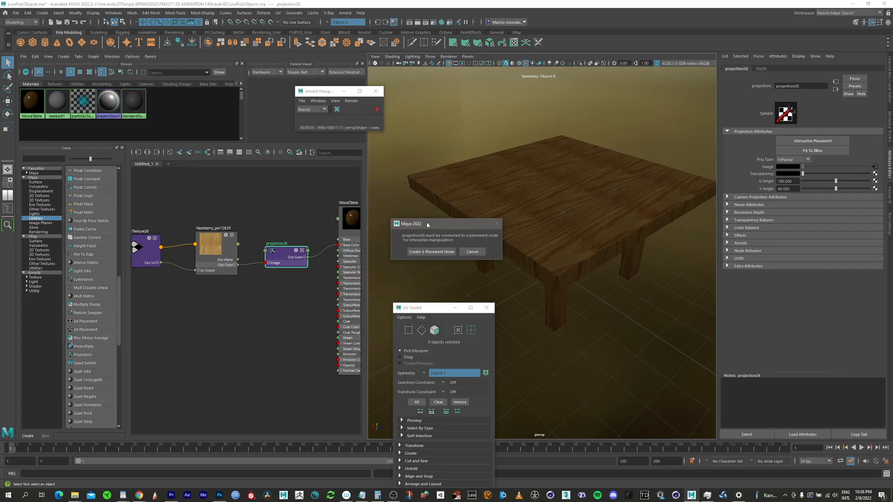
click(438, 253)
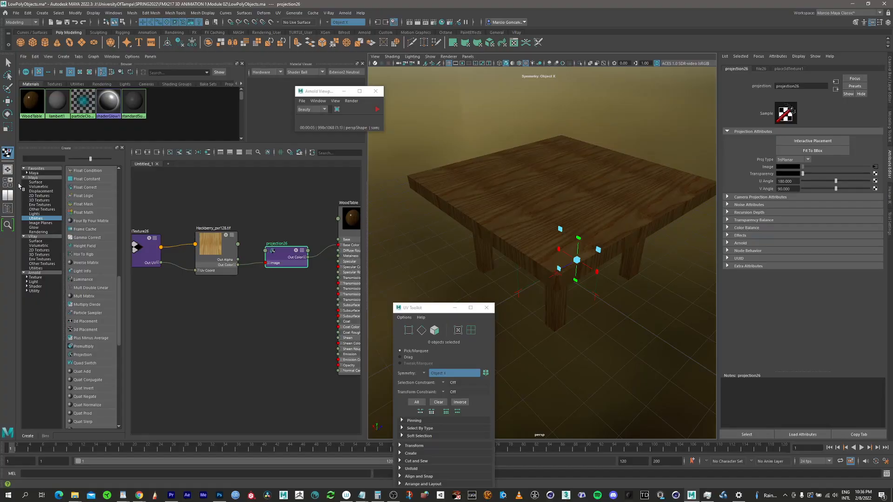
Step: Select place3dTexture1 in the Outliner, move it up and scale it to about 1.29
click(8, 210)
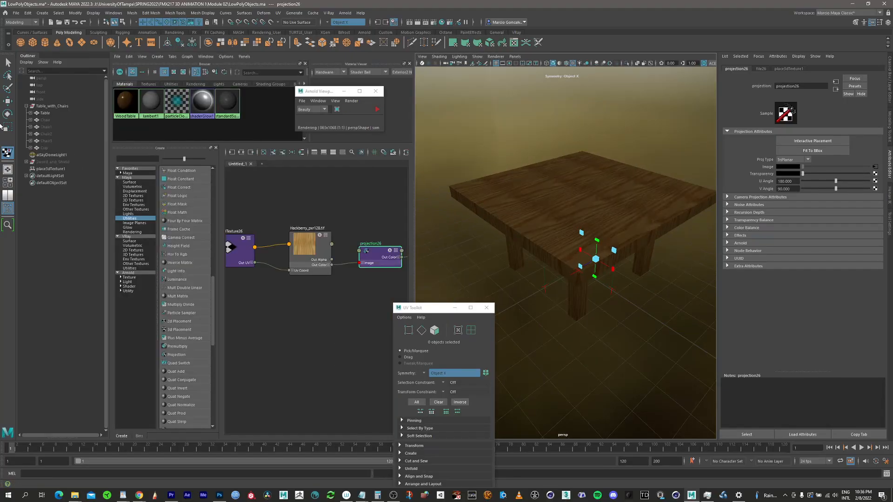
click(52, 169)
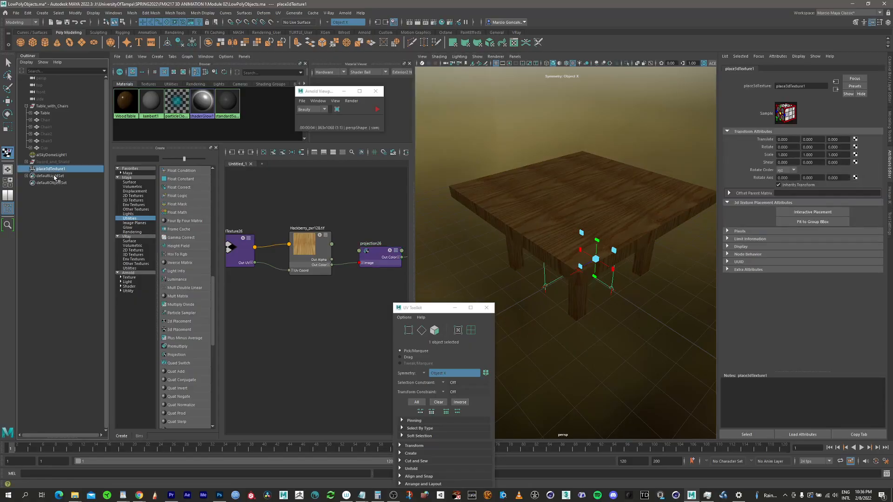
alt+middle_drag(338, 190, 244, 201)
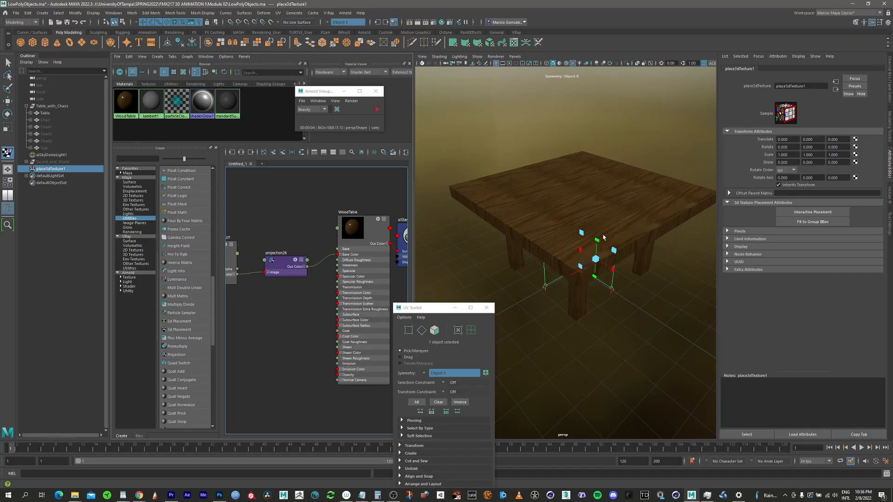
alt+drag(613, 224, 567, 236)
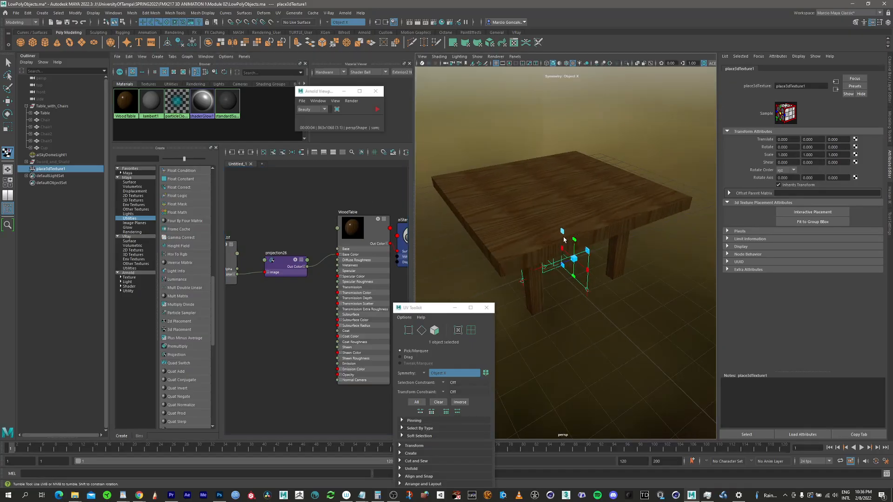
alt+right_drag(561, 219, 557, 209)
mouse_move(557, 210)
alt+mouse_down()
mouse_move(563, 229)
mouse_move(576, 222)
mouse_move(552, 202)
mouse_move(558, 158)
mouse_move(552, 225)
mouse_move(562, 136)
mouse_move(555, 233)
mouse_move(542, 225)
mouse_move(578, 254)
mouse_move(523, 222)
mouse_move(563, 229)
mouse_move(572, 219)
mouse_move(534, 246)
mouse_move(576, 200)
mouse_move(566, 208)
alt+mouse_up()
key(w)
key(r)
alt+middle_drag(576, 183, 585, 190)
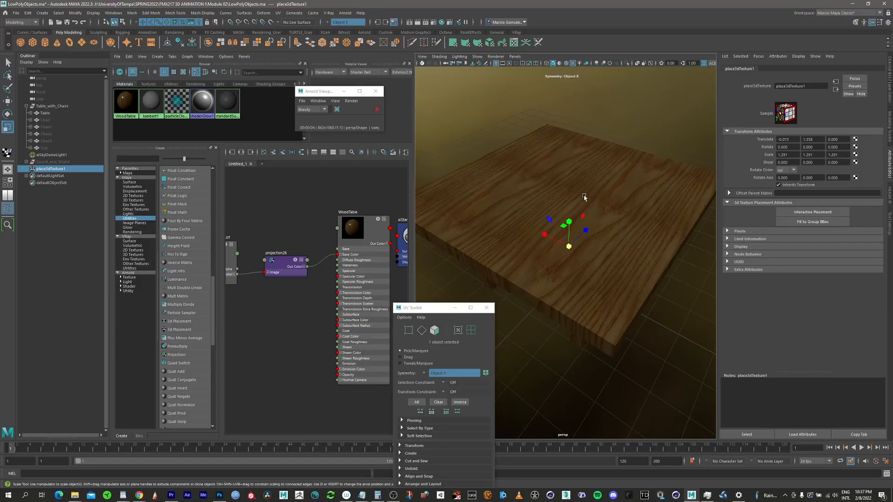
Step: Try moving the 3D placement node again, then undo the move
key(w)
alt+drag(594, 227, 562, 193)
key(e)
key(ctrl+z)
Step: Try the Planar projection type on the table's wood texture
click(283, 264)
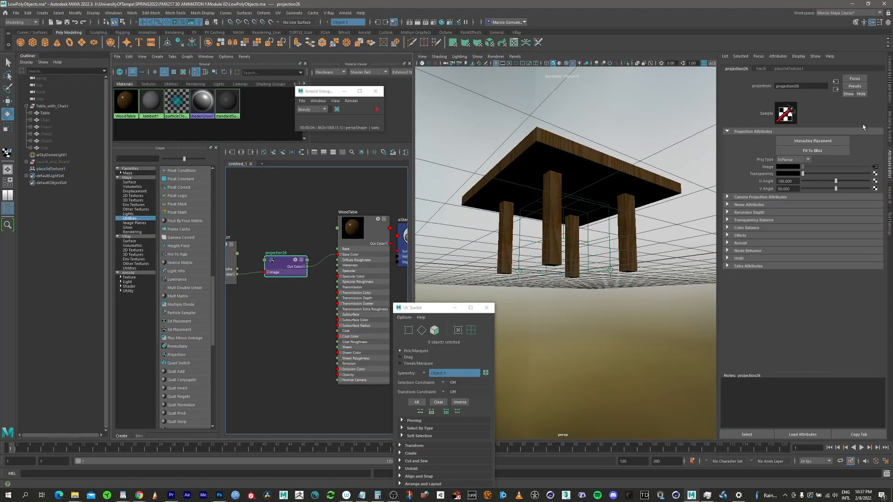
click(800, 161)
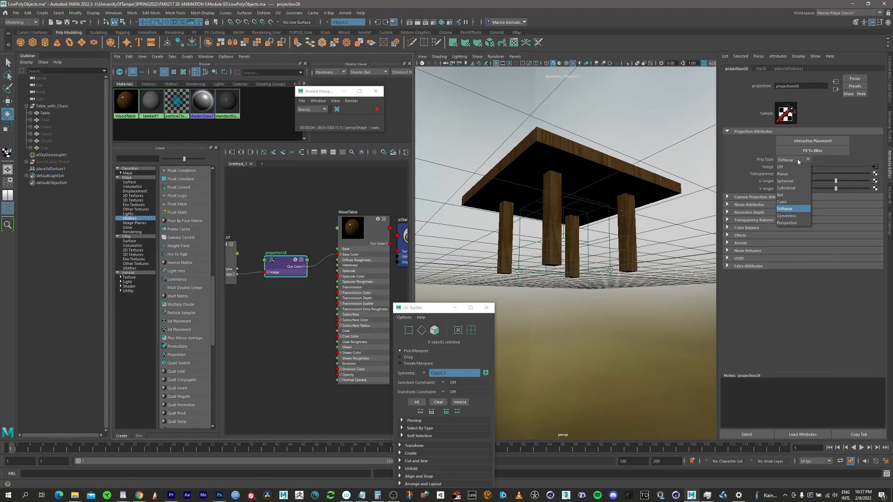
click(792, 176)
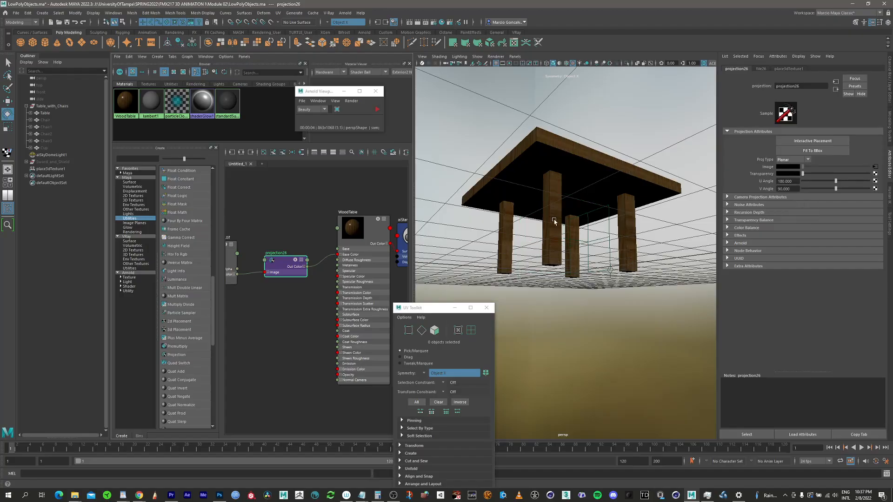
alt+drag(571, 214, 605, 246)
alt+right_drag(597, 239, 632, 217)
alt+middle_drag(583, 219, 561, 231)
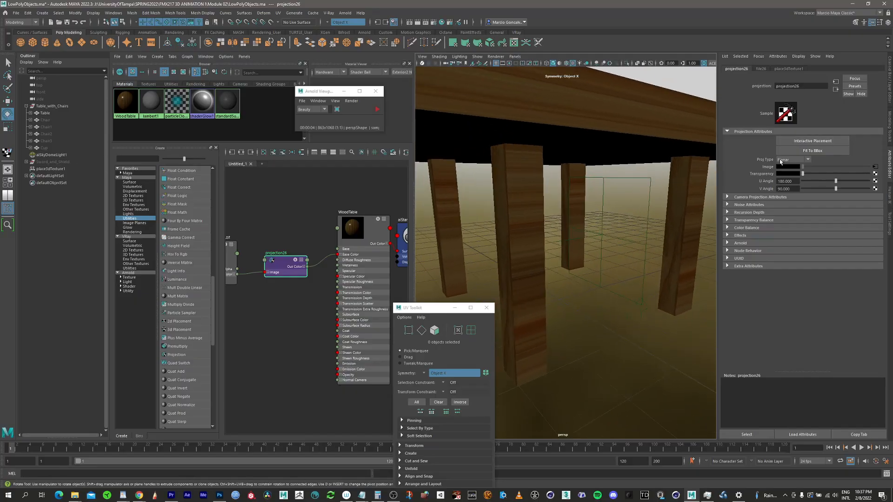
Step: Try the Spherical projection type on the table's wood texture
click(804, 161)
click(791, 182)
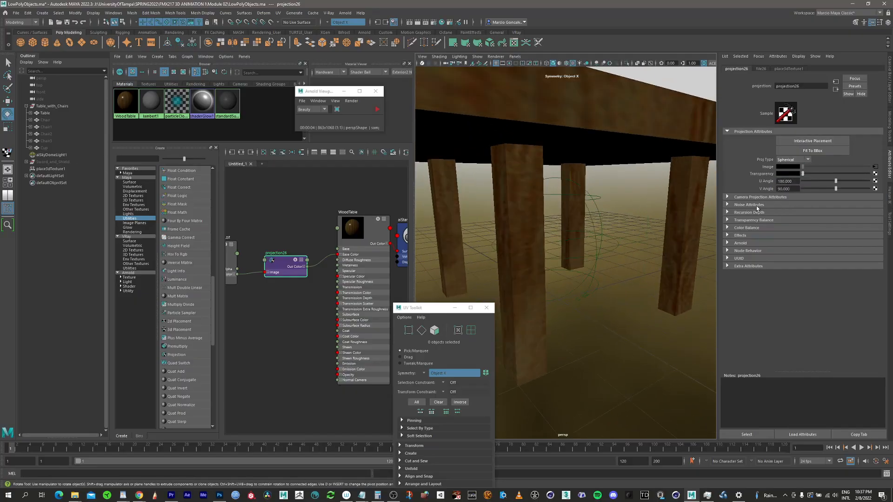
mouse_move(555, 240)
alt+mouse_down()
mouse_move(575, 250)
mouse_move(563, 250)
alt+mouse_up()
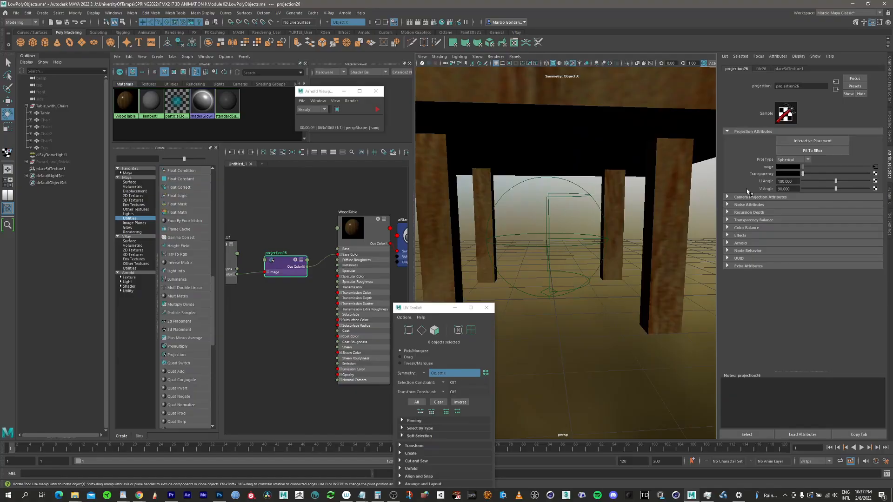
Step: Try the Cylindrical projection type on the table's wood texture
click(800, 165)
click(790, 188)
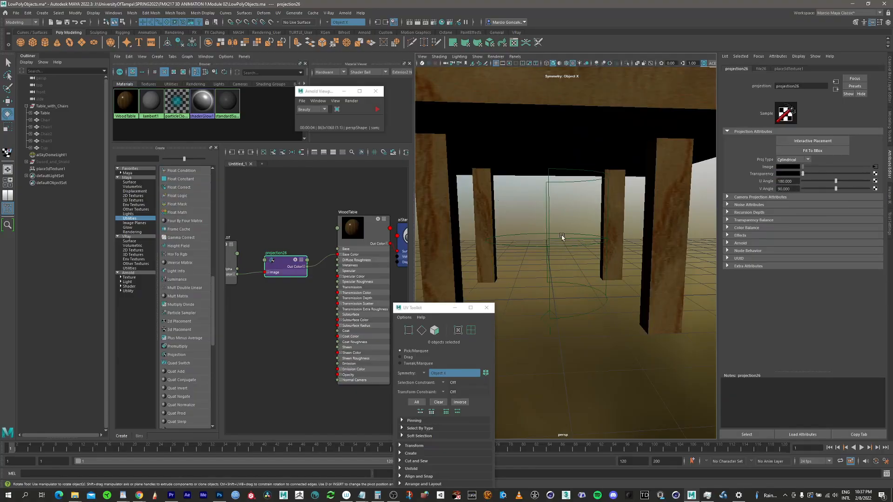
alt+drag(562, 237, 563, 250)
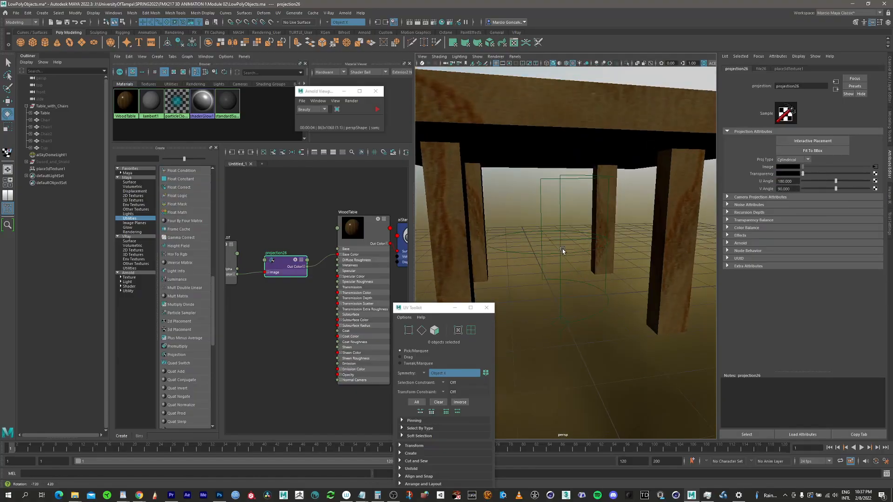
Step: Select the 3D placement node in the Outliner and adjust it with its manipulator
click(54, 169)
alt+drag(558, 257, 561, 226)
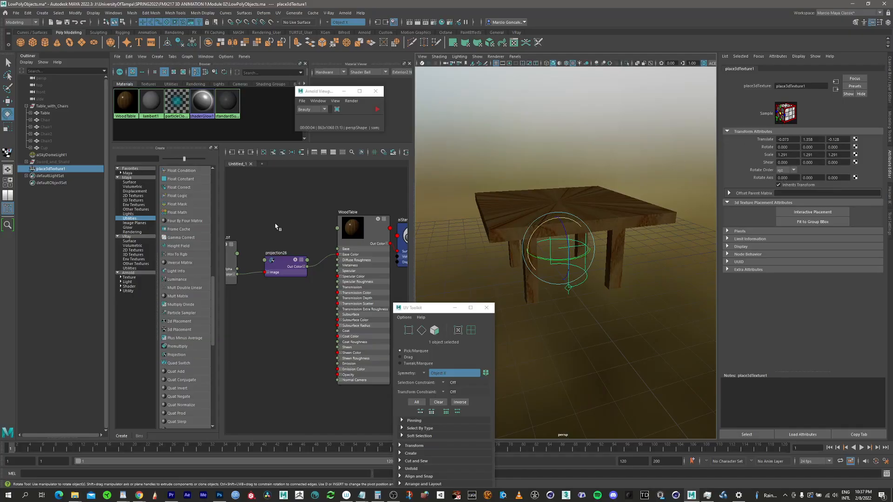
key(d)
Step: Set the projection node's projection type back to TriPlanar
click(283, 269)
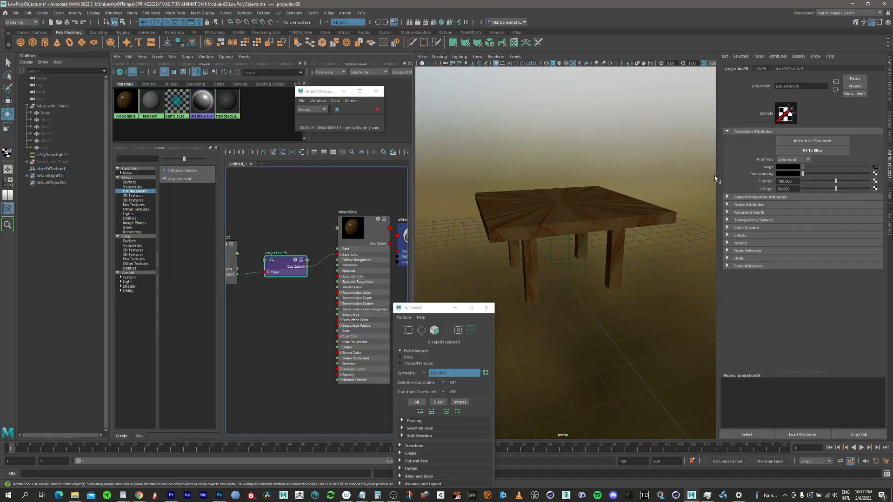
click(789, 160)
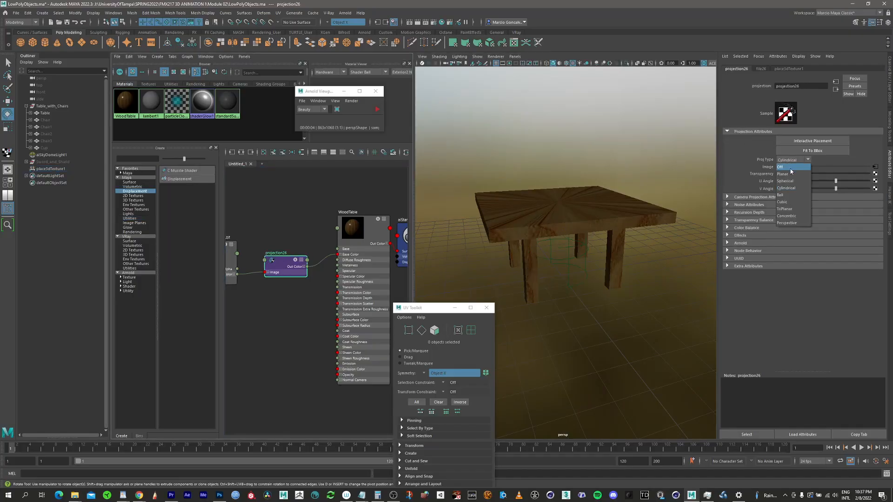
click(792, 212)
scroll(604, 213, up, 10)
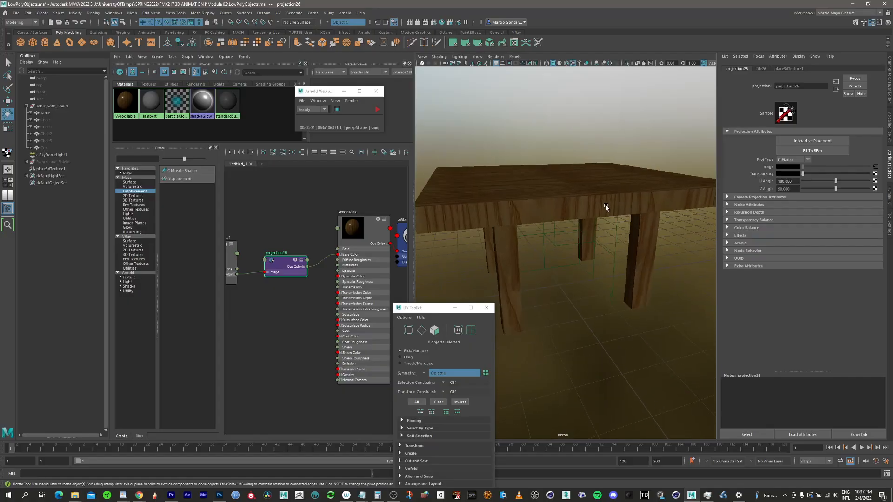
alt+drag(604, 212, 642, 193)
alt+right_drag(642, 194, 572, 177)
alt+middle_drag(572, 177, 583, 197)
alt+drag(584, 197, 558, 197)
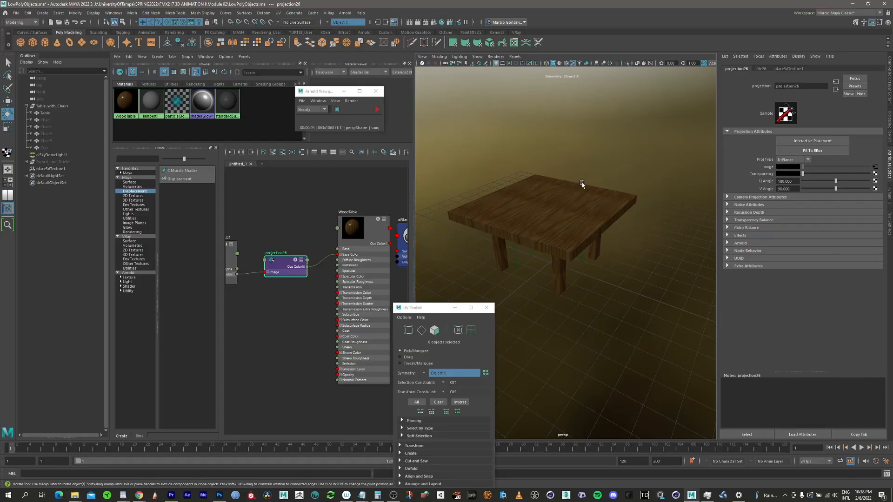
alt+middle_drag(559, 222, 546, 242)
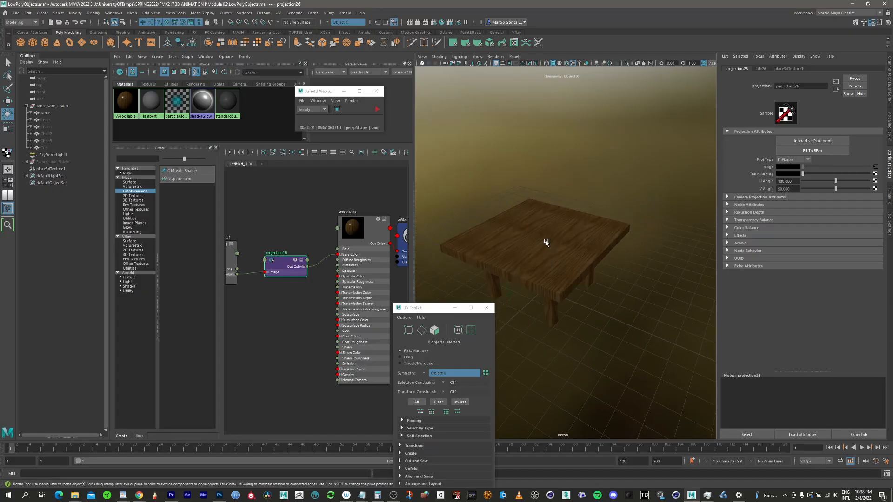
Step: Select the table and orbit around it to inspect the wood mapping
alt+right_drag(546, 242, 608, 230)
key(q)
alt+drag(554, 219, 574, 201)
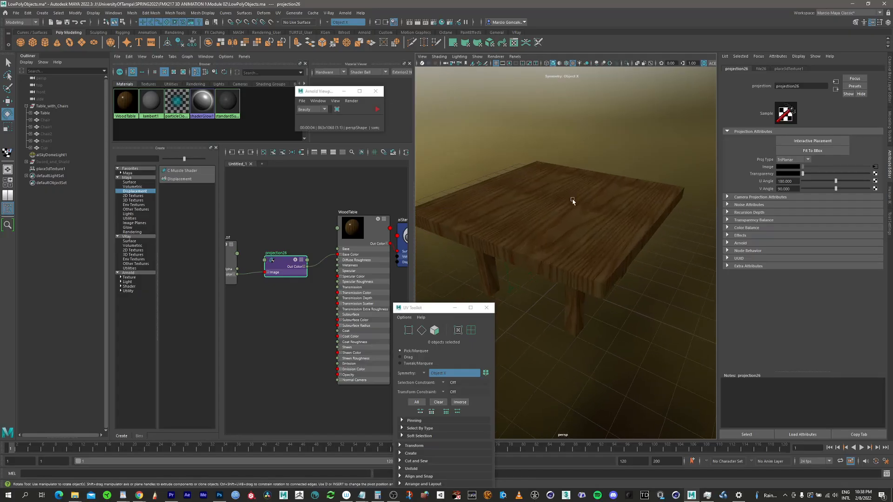
click(624, 241)
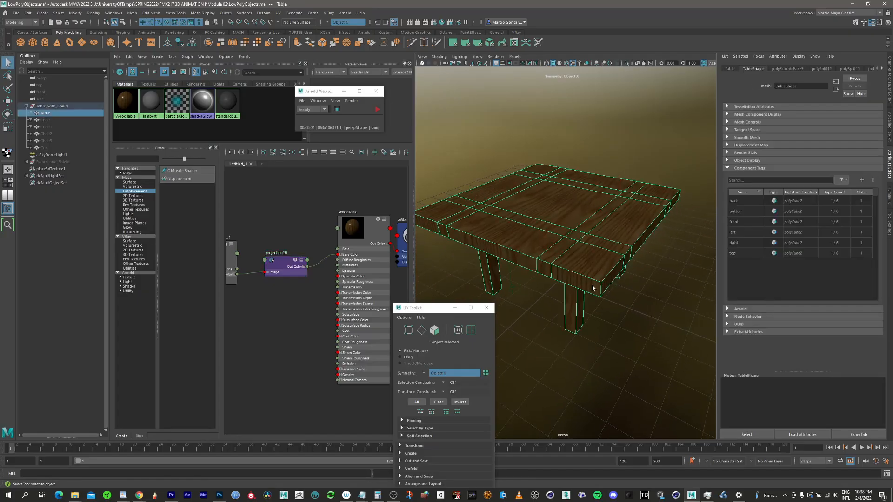
key(w)
alt+drag(580, 225, 596, 198)
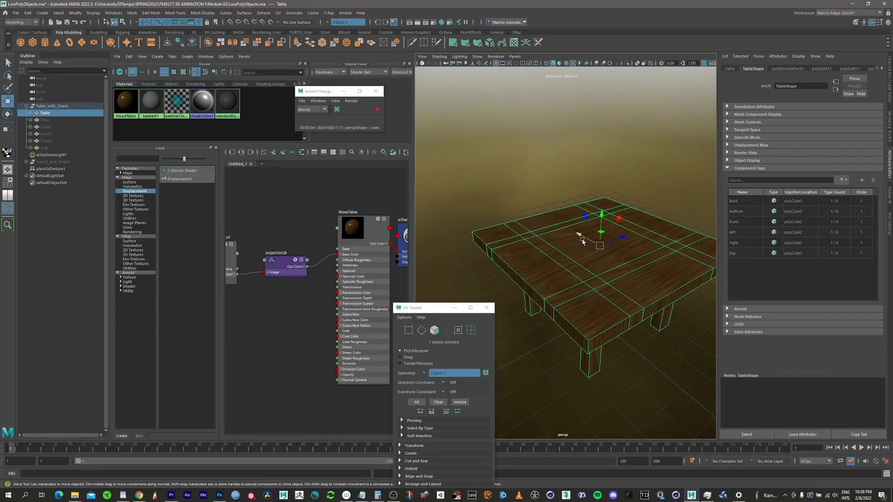
alt+drag(581, 238, 570, 246)
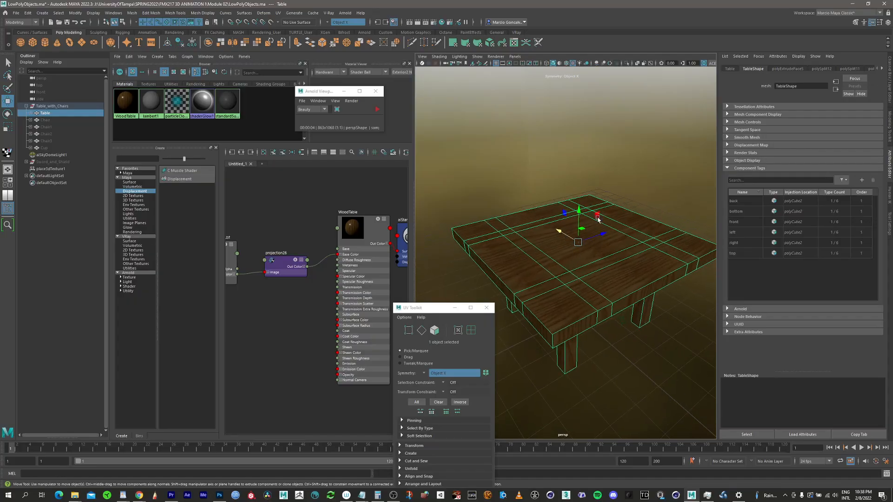
Step: Parent place3dTexture1 under the Table object in the Outliner
click(49, 169)
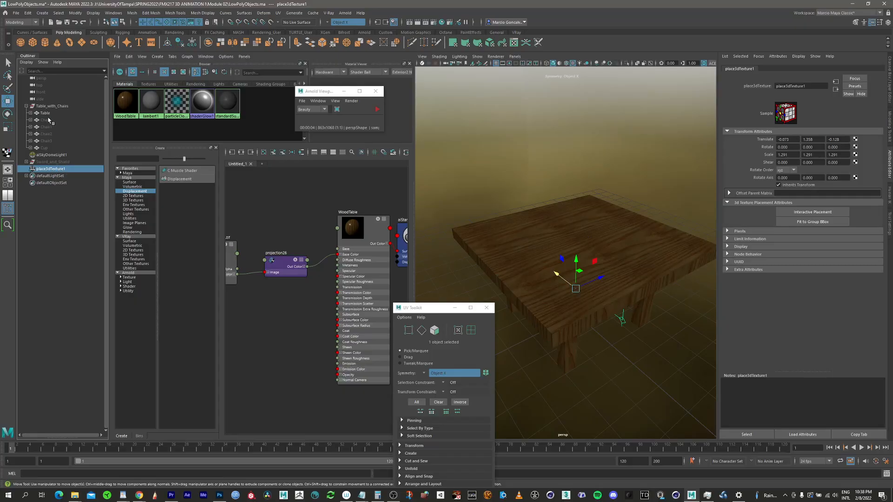
click(55, 170)
drag(55, 170, 43, 116)
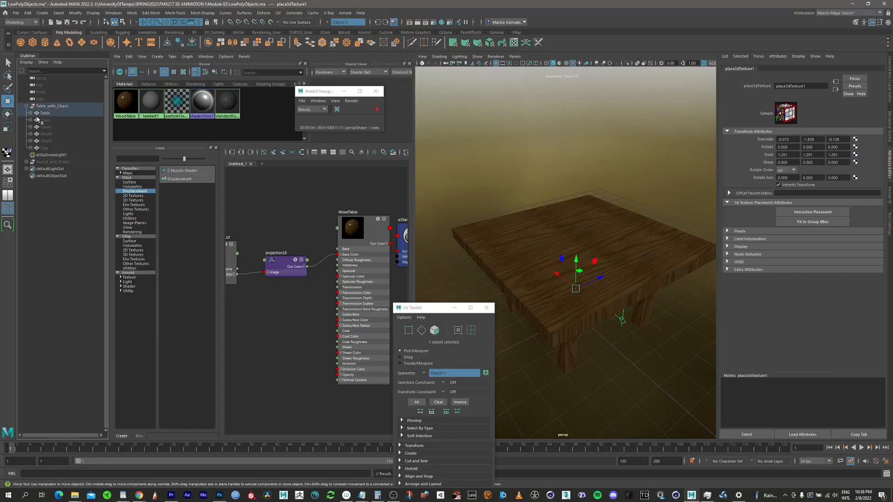
click(30, 113)
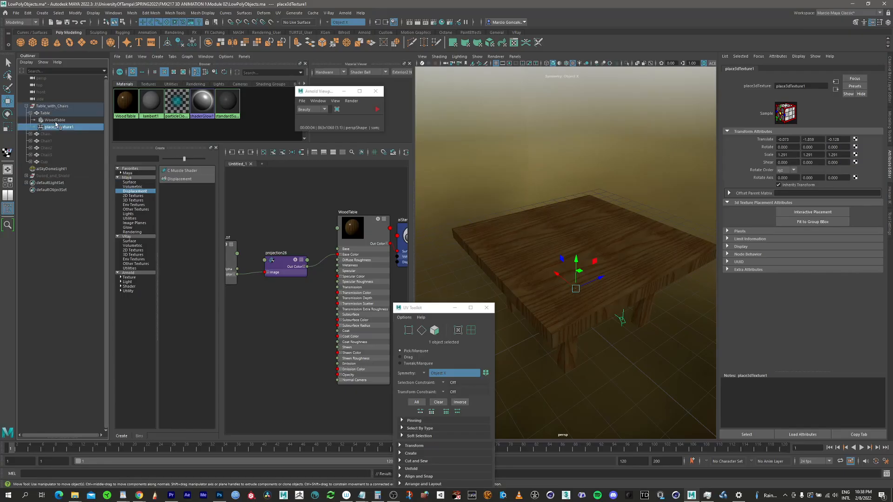
click(30, 113)
Step: Move the table with its manipulator to check that the wood texture follows it
click(551, 256)
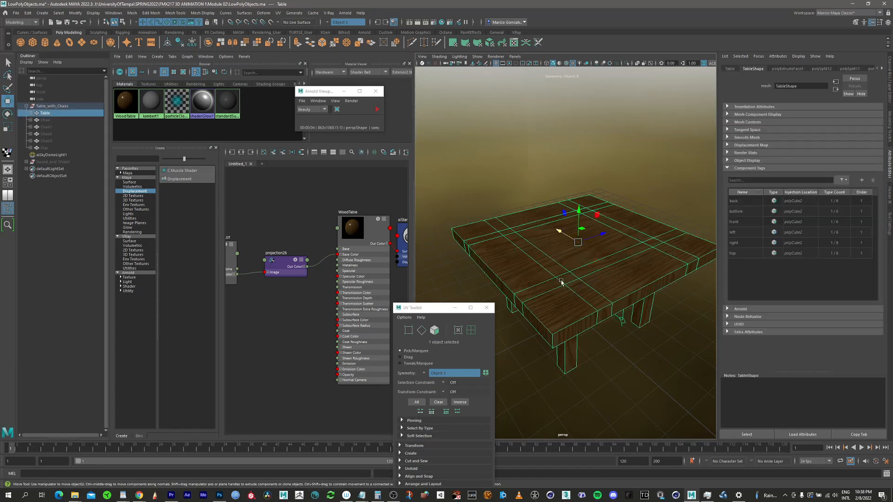
drag(565, 234, 573, 269)
mouse_move(594, 230)
mouse_down()
mouse_move(570, 241)
mouse_move(597, 229)
mouse_up()
Step: Select place3dTexture1 under the Table and move it to shift the wood pattern
click(29, 113)
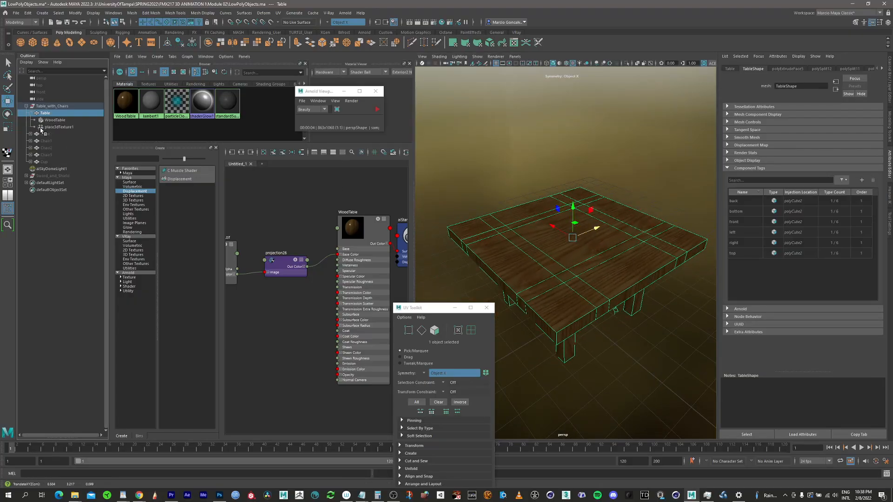
click(57, 127)
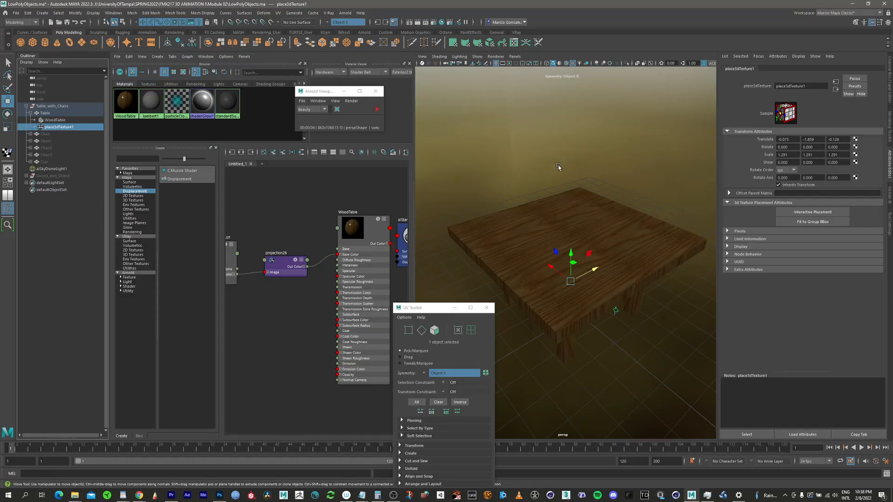
drag(576, 263, 592, 232)
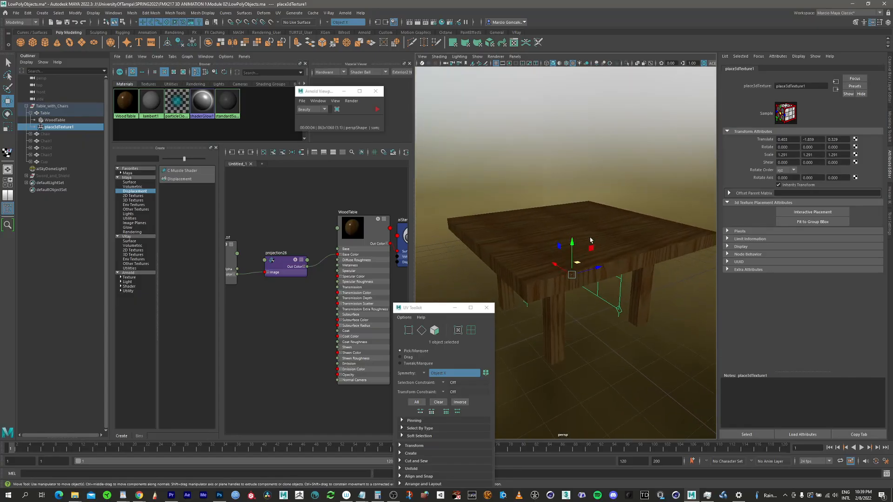
Step: Deselect everything and widen the viewport panel
key(q)
click(596, 325)
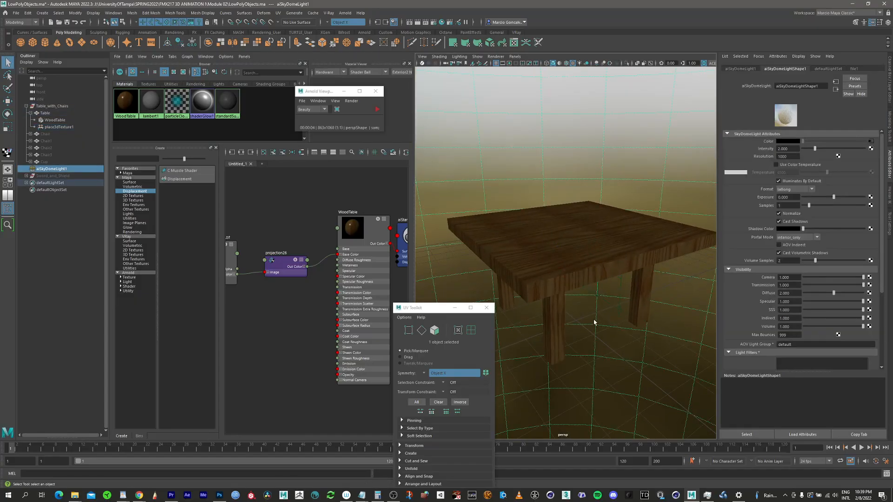
click(589, 314)
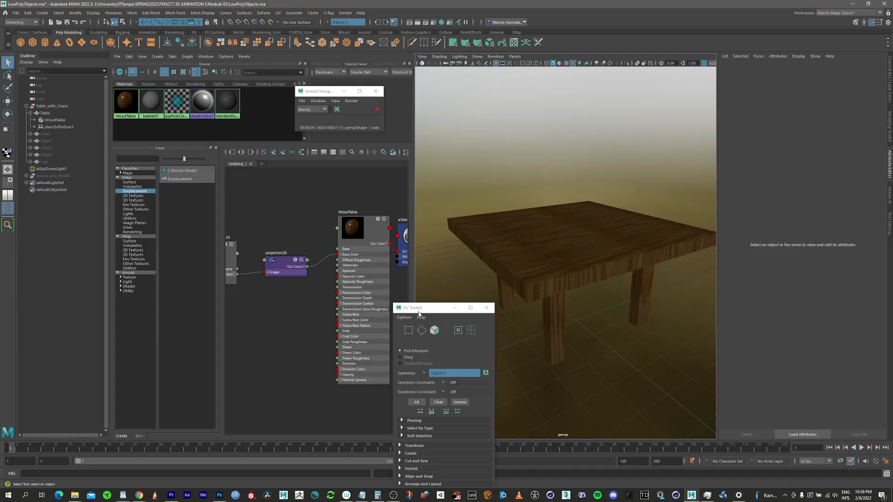
drag(418, 314, 384, 310)
Step: Start the Arnold interactive render and orbit the view to review the table
click(7, 208)
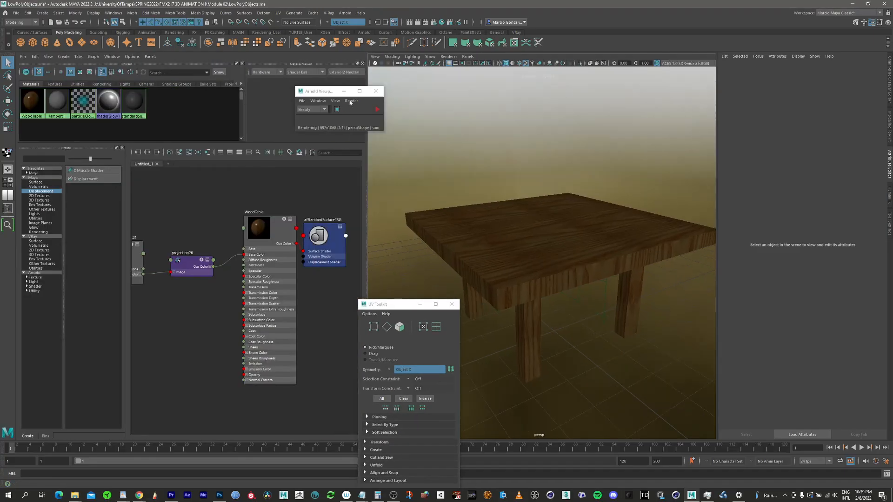
click(378, 111)
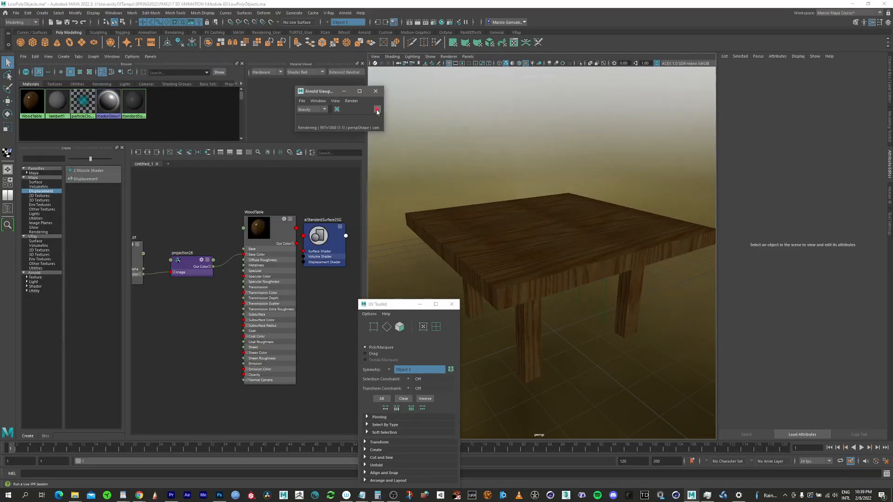
drag(329, 96, 279, 79)
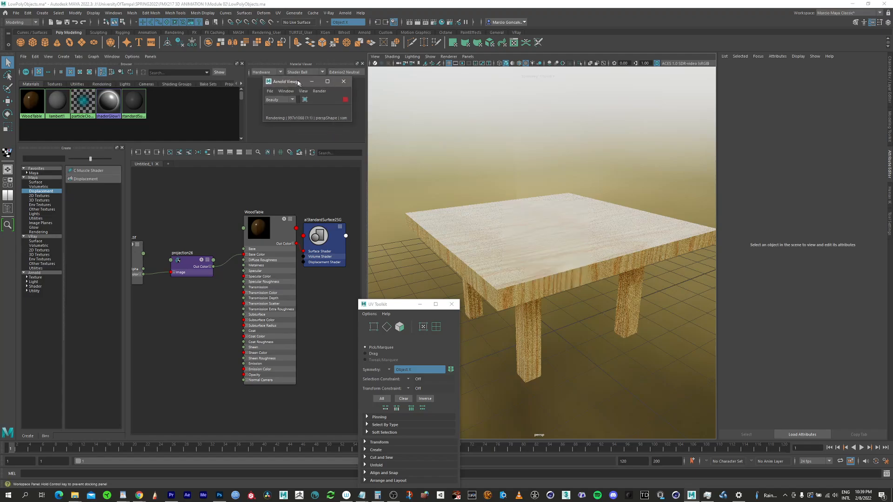
alt+drag(546, 260, 562, 236)
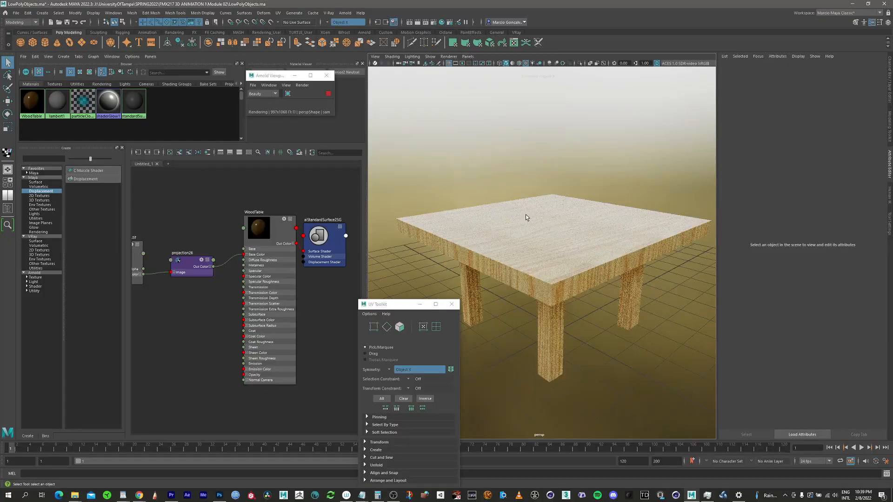
alt+drag(526, 208, 570, 208)
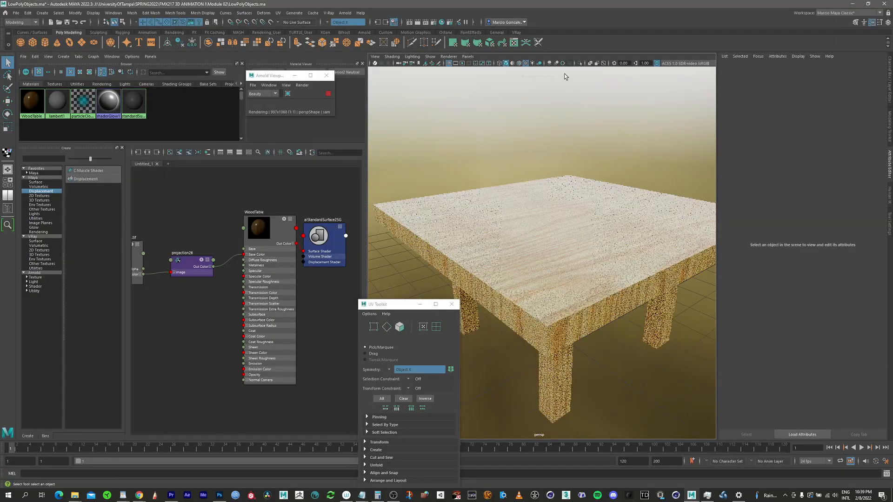
Step: Rearrange the WoodTable texture network nodes in the node editor
click(274, 235)
drag(192, 258, 194, 243)
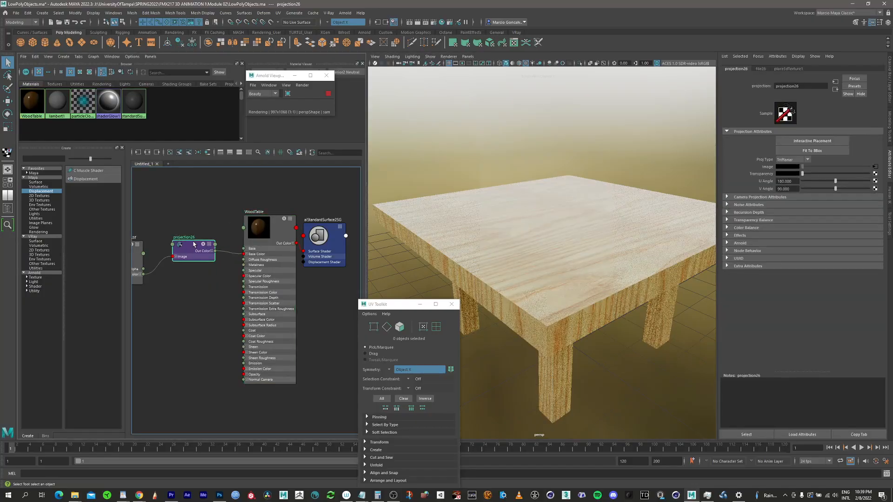
drag(277, 230, 281, 230)
drag(334, 234, 347, 232)
alt+right_drag(226, 253, 196, 275)
alt+middle_drag(225, 267, 260, 258)
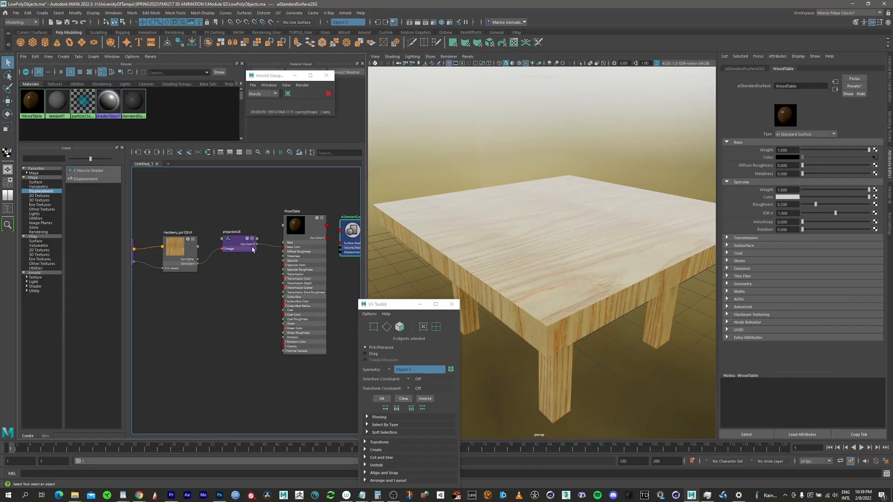
Step: Connect a Bump 2d node to the WoodTable shader's Bump Mapping and set it to Tangent Space Normals
click(308, 226)
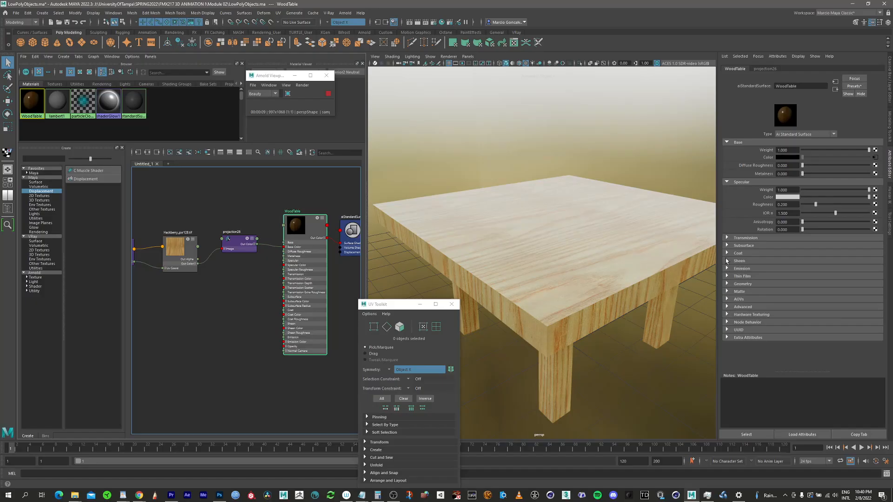
click(727, 284)
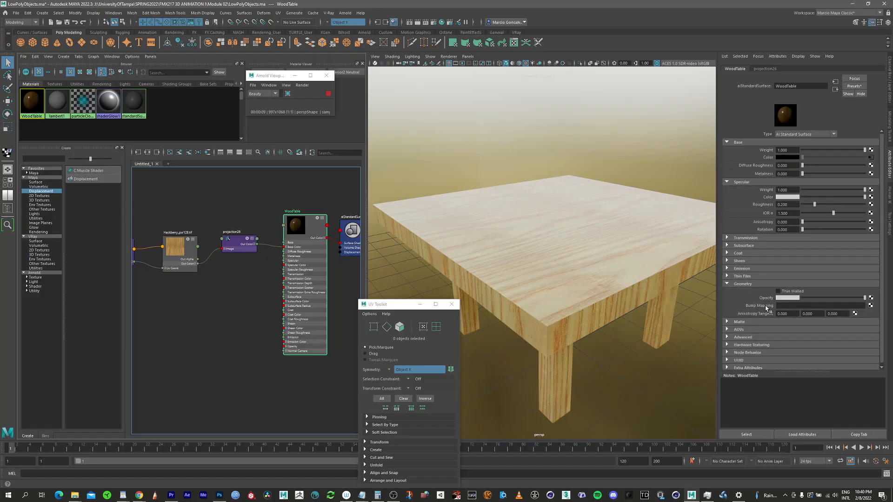
click(871, 306)
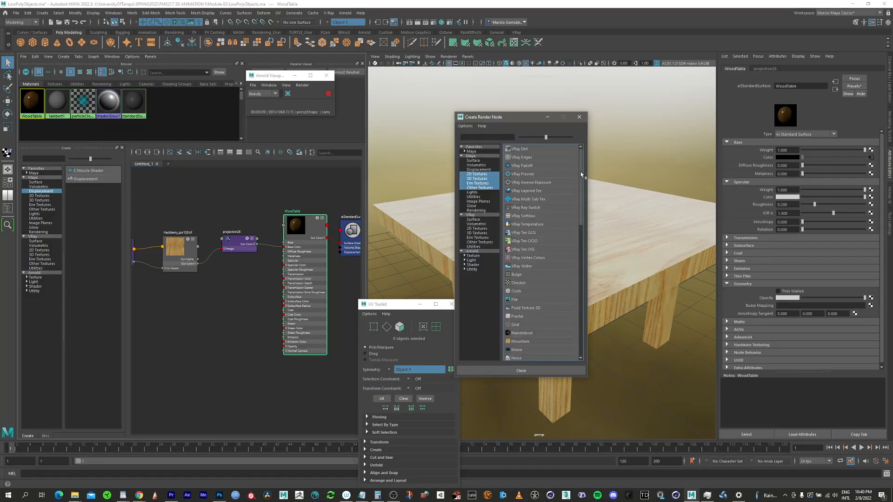
scroll(581, 172, down, 1)
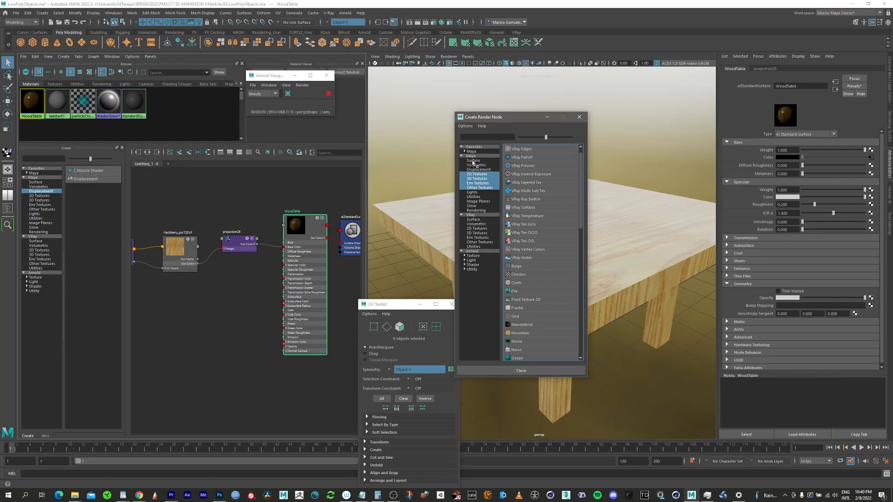
click(476, 197)
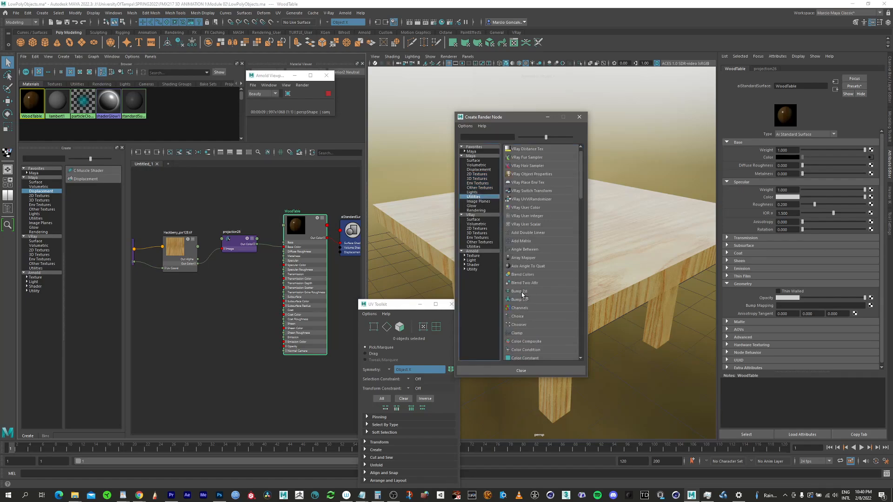
click(520, 292)
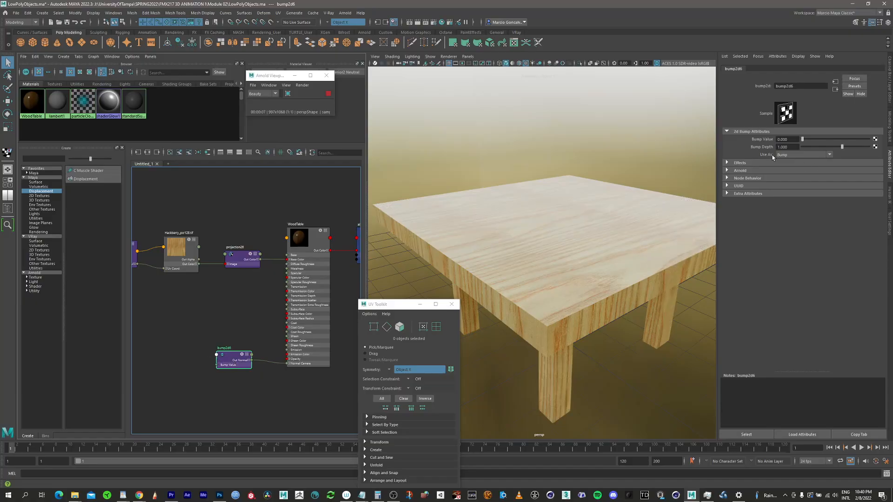
click(794, 155)
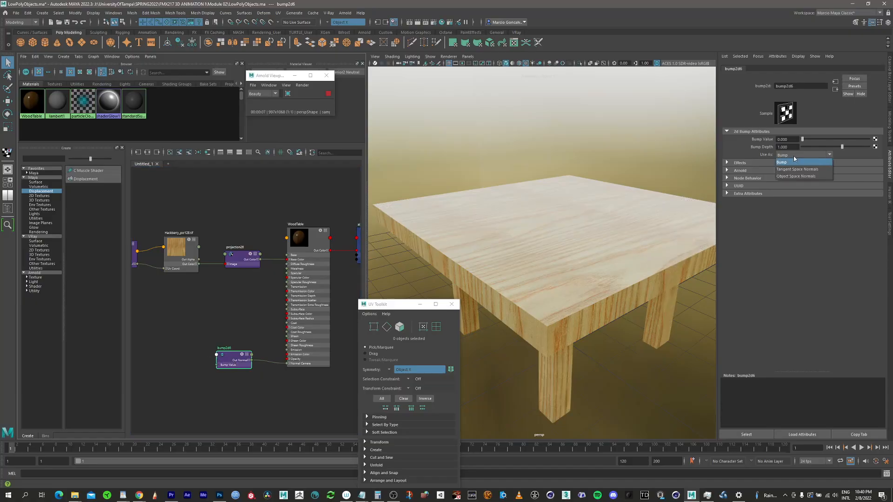
click(817, 171)
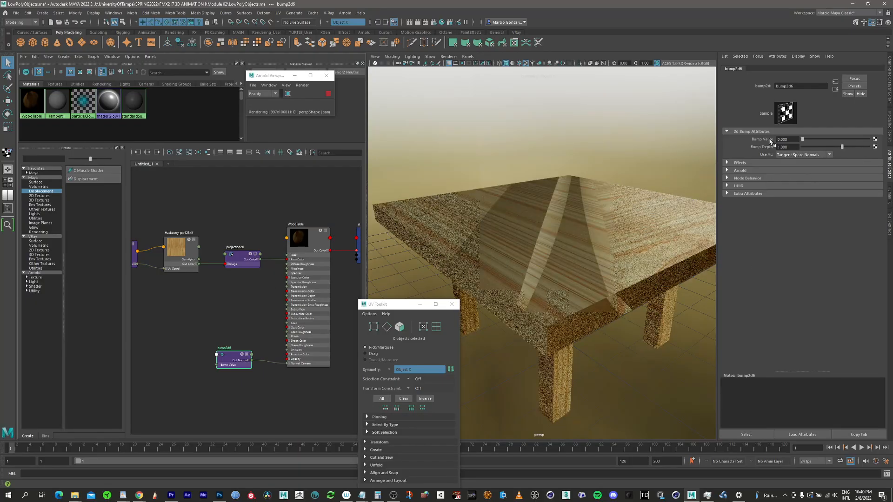
Step: Create a File texture node connected to the bump node's Bump Value
click(874, 139)
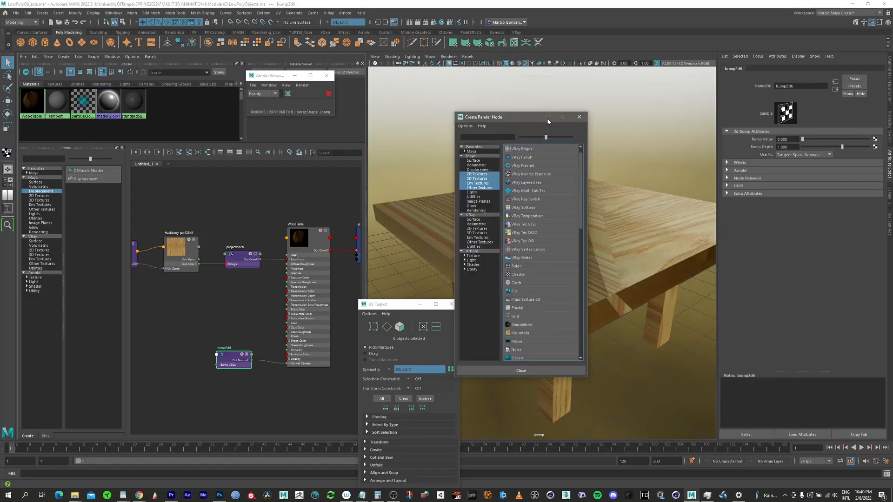
drag(518, 118, 551, 113)
scroll(612, 172, down, 2)
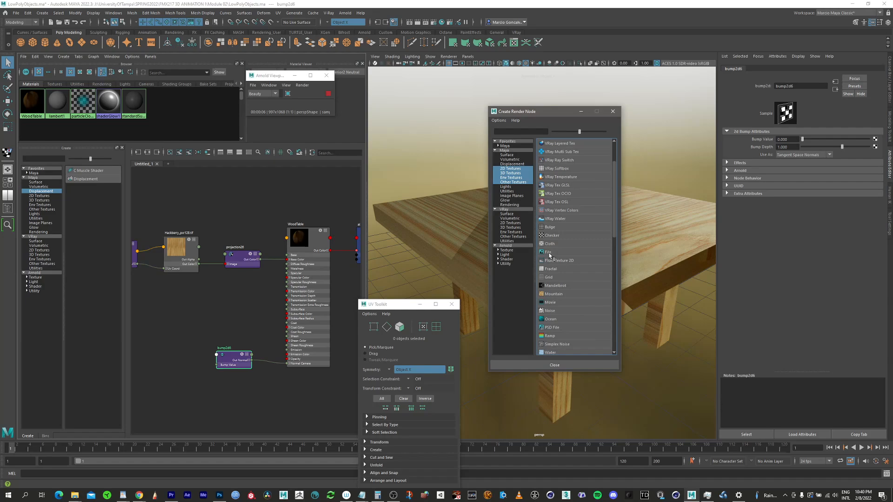
click(549, 253)
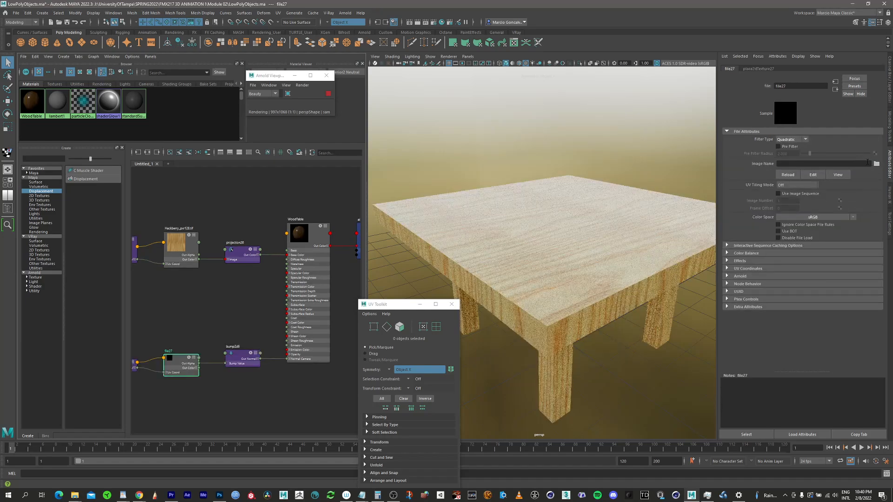
Step: Load Hackberry_psr128_normal.tif from the Wood textures folder as the file node's image
click(877, 165)
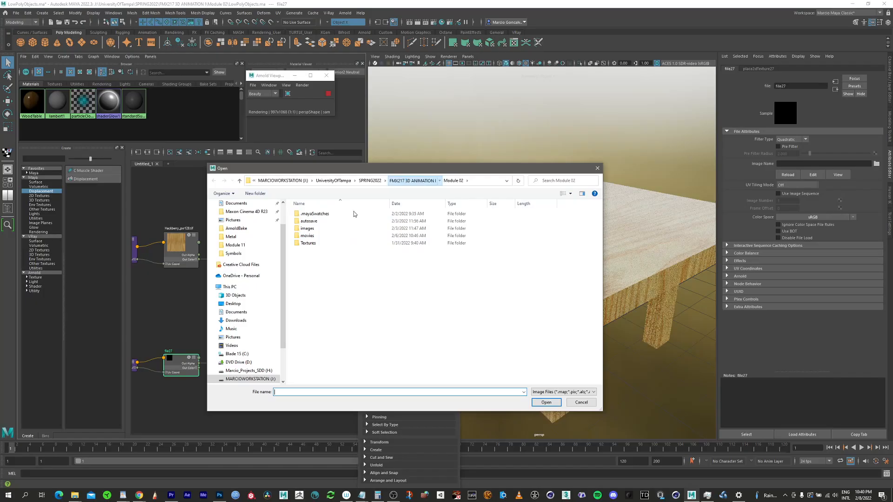
double_click(315, 252)
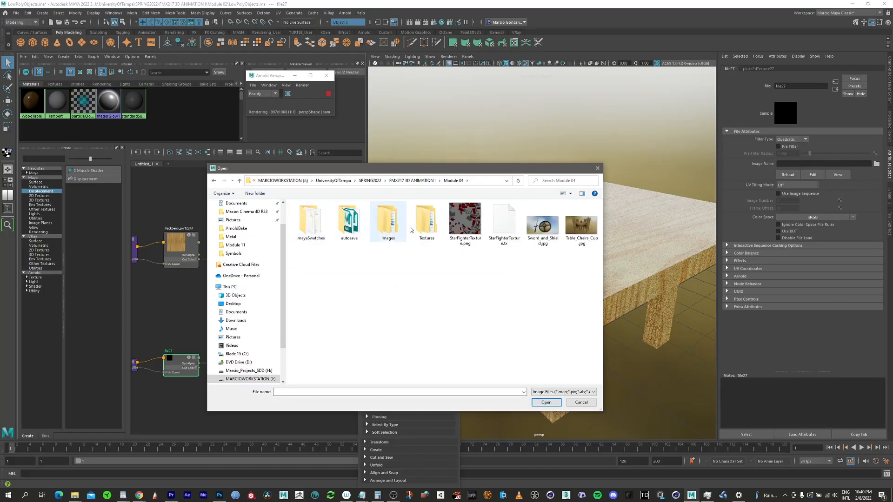
double_click(424, 224)
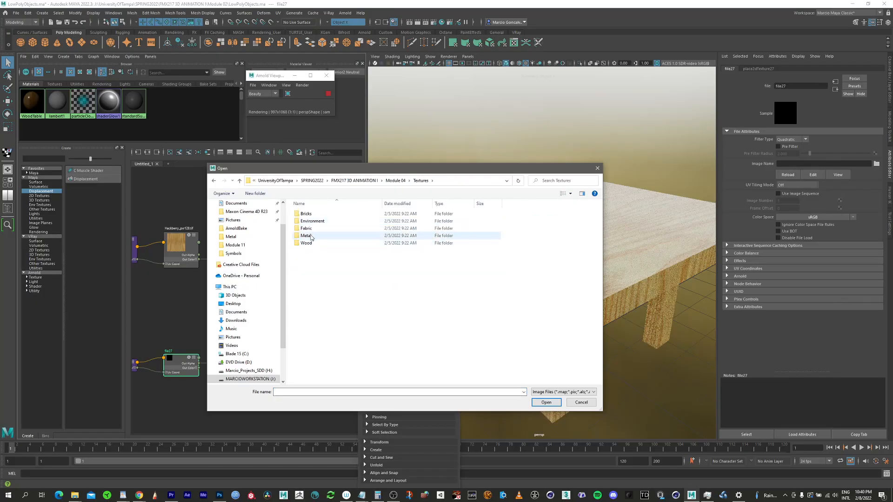
double_click(308, 243)
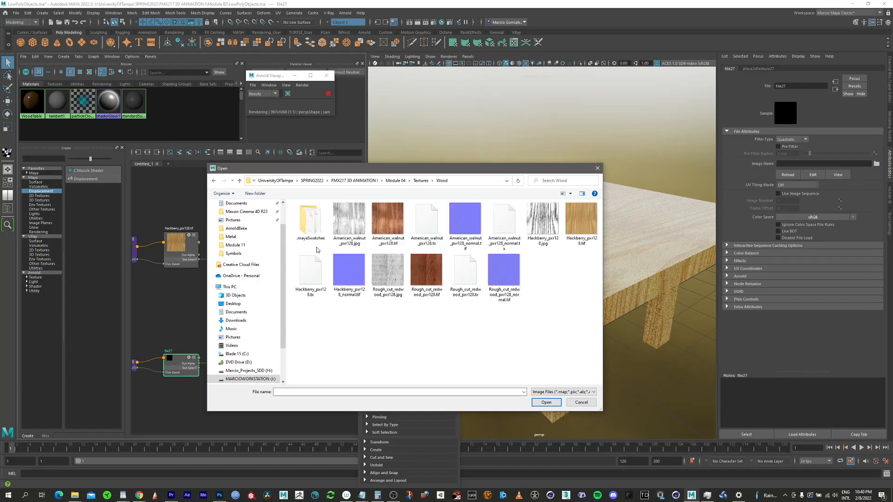
click(584, 219)
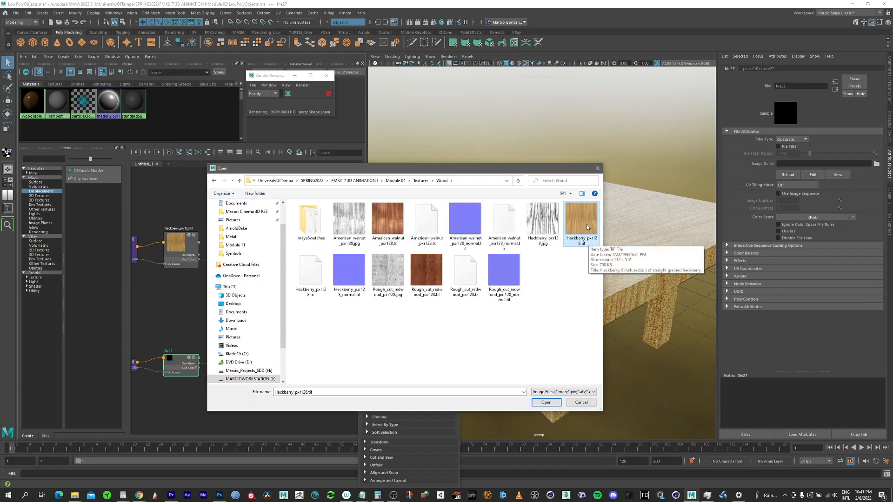
click(359, 277)
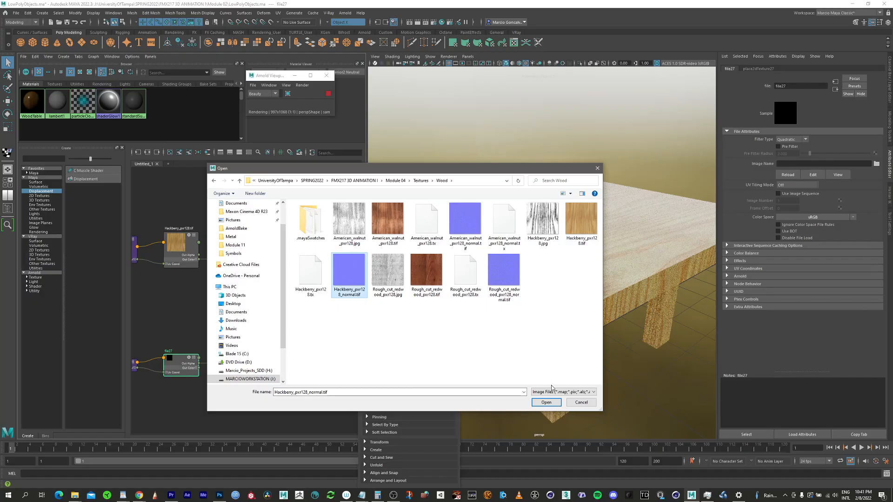
click(546, 403)
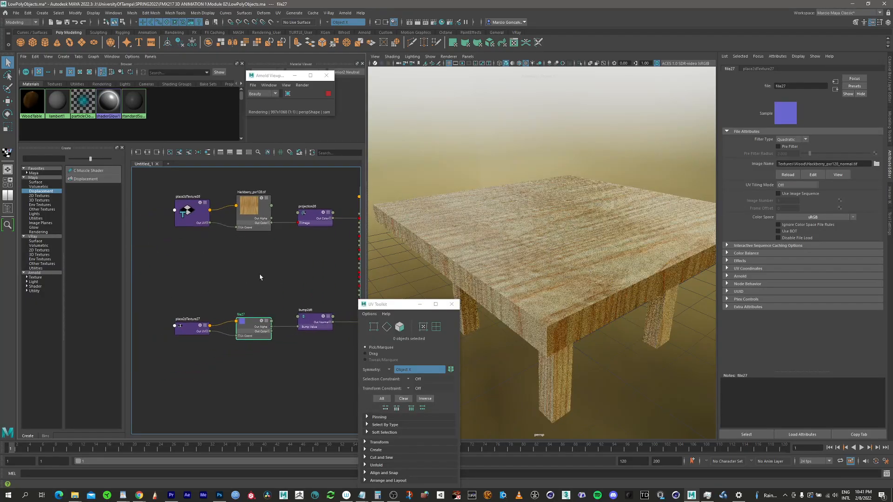
Step: Duplicate the wood texture's TriPlanar projection node for the normal map network
alt+right_drag(260, 277, 269, 273)
alt+middle_drag(264, 260, 254, 249)
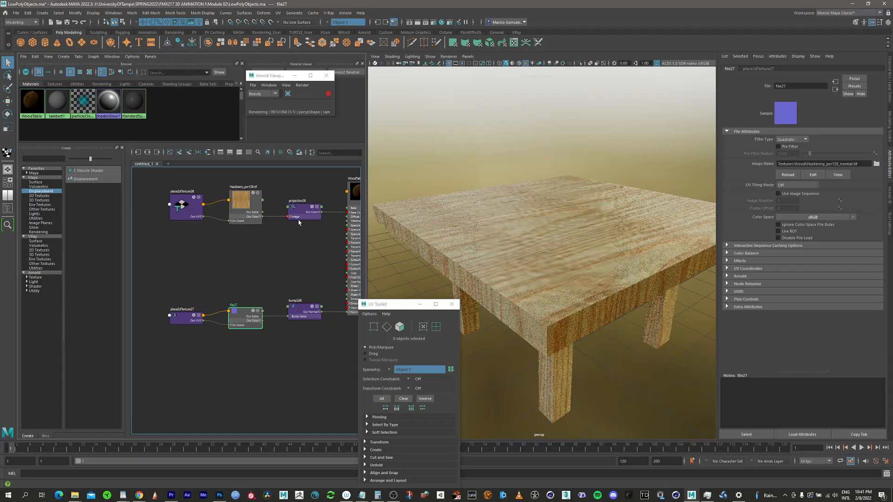
alt+right_drag(268, 257, 292, 223)
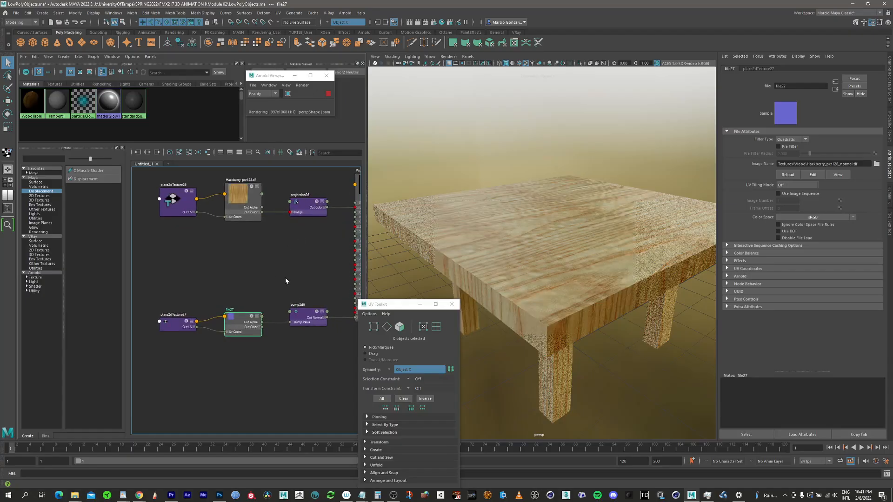
alt+middle_drag(265, 272, 256, 258)
alt+right_drag(260, 255, 284, 246)
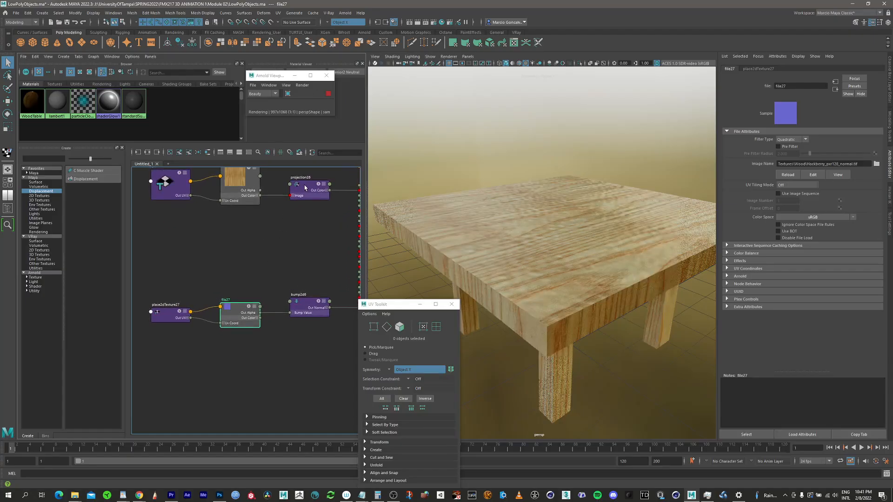
click(305, 188)
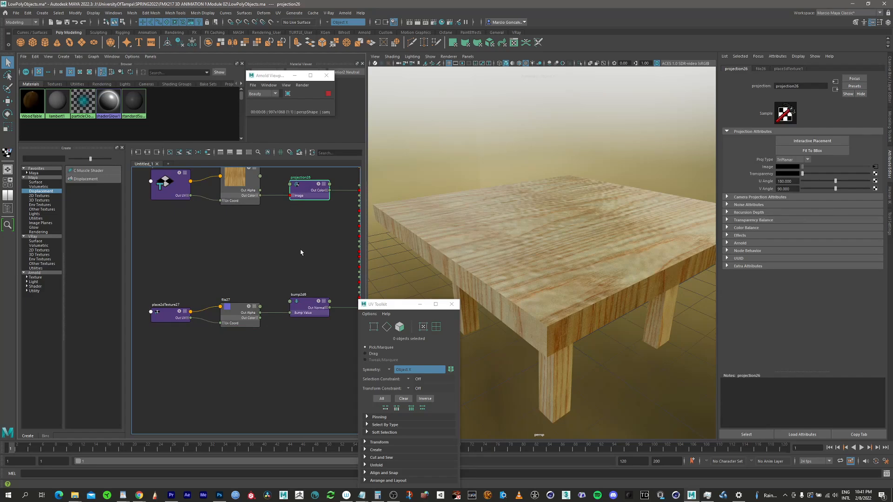
key(ctrl+d)
drag(245, 382, 263, 347)
Step: Arrange the nodes and plug the normal file texture into the duplicated projection node's Image
drag(240, 311, 216, 302)
click(159, 317)
drag(158, 318, 132, 314)
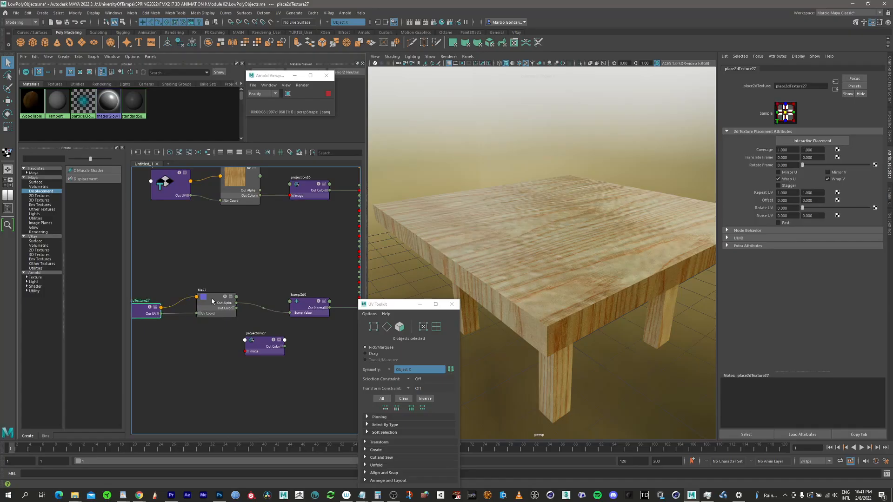
drag(215, 303, 201, 303)
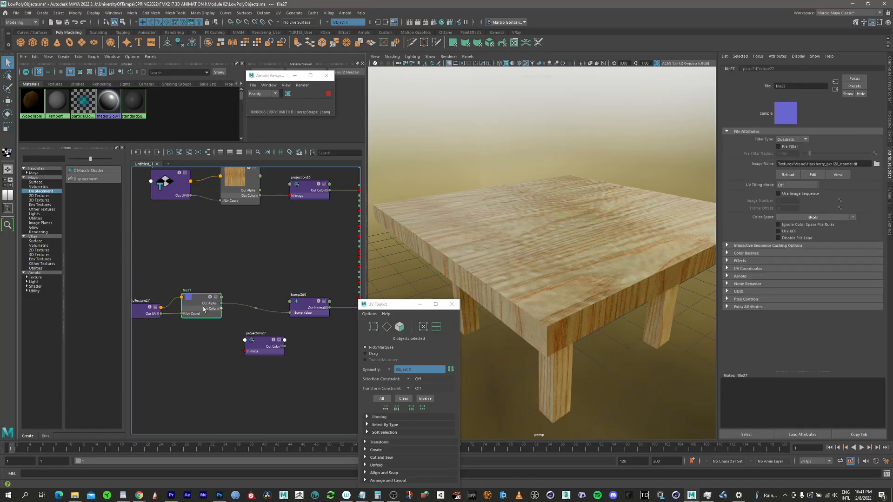
drag(149, 317, 138, 312)
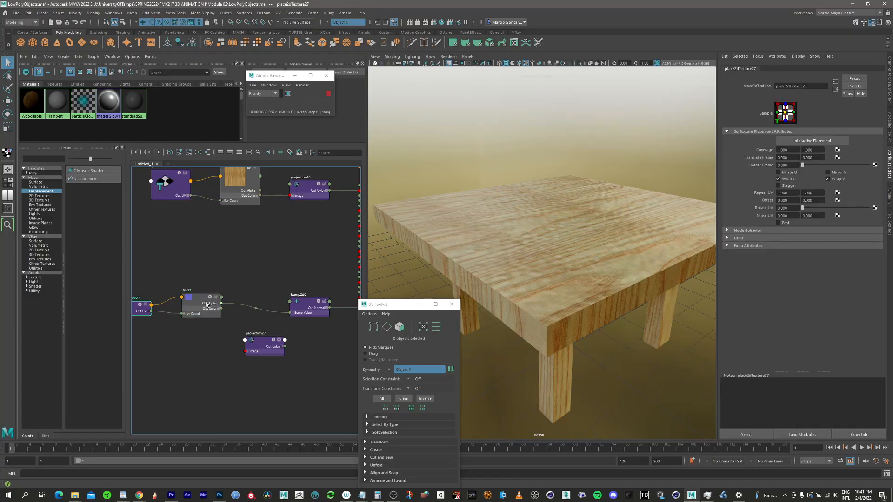
drag(206, 305, 199, 304)
alt+middle_drag(260, 295, 218, 281)
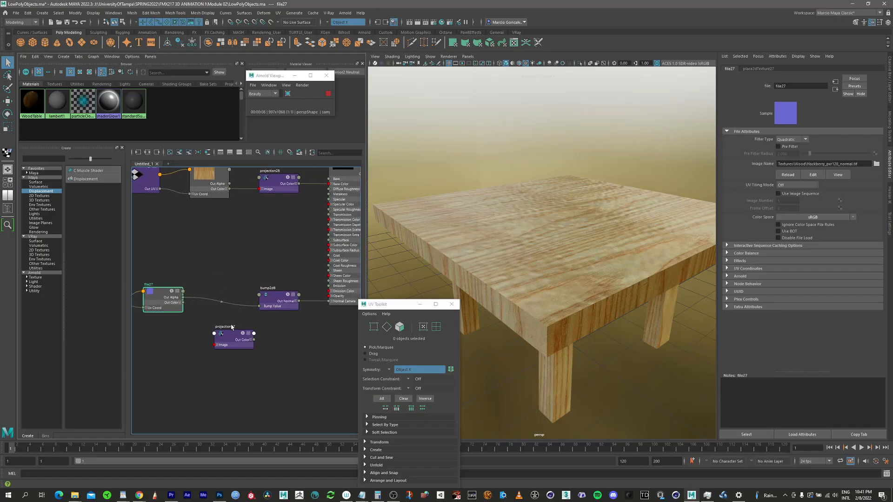
drag(236, 346, 261, 364)
drag(273, 303, 276, 303)
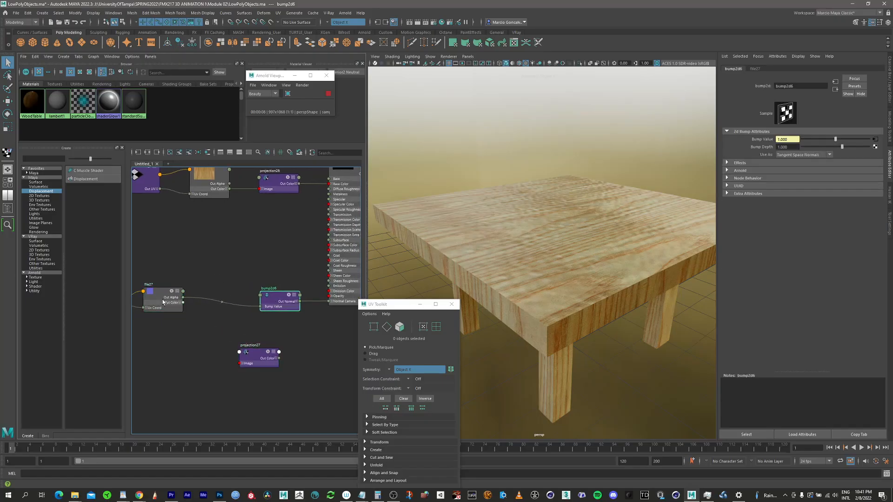
drag(163, 302, 168, 300)
drag(259, 359, 217, 259)
drag(222, 300, 250, 295)
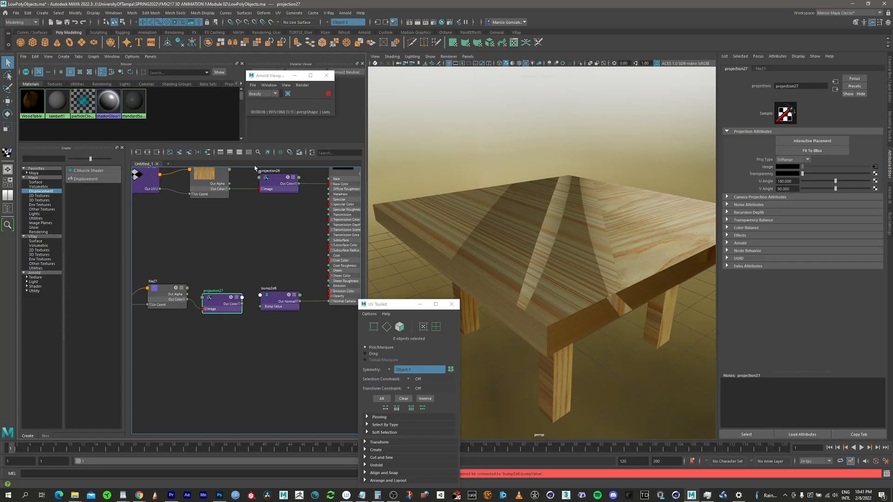
Step: Connect the duplicated projection node's Out Alpha to the bump node's Bump Value
click(239, 153)
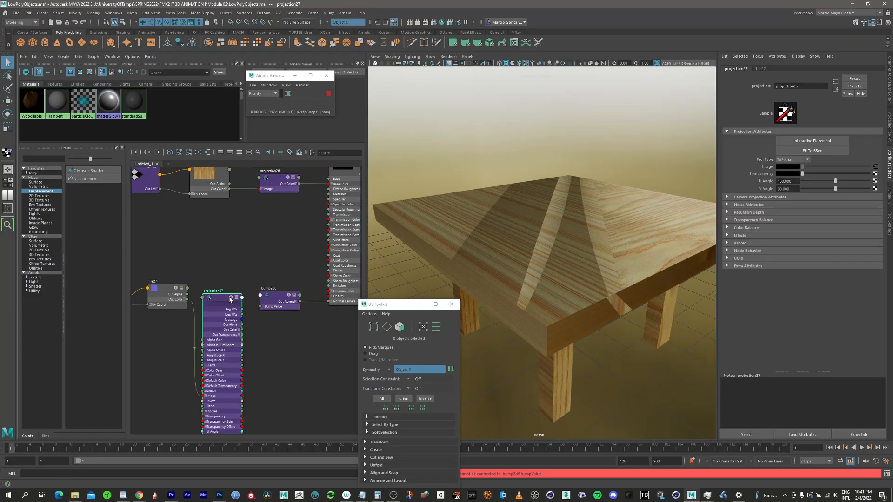
drag(243, 327, 261, 307)
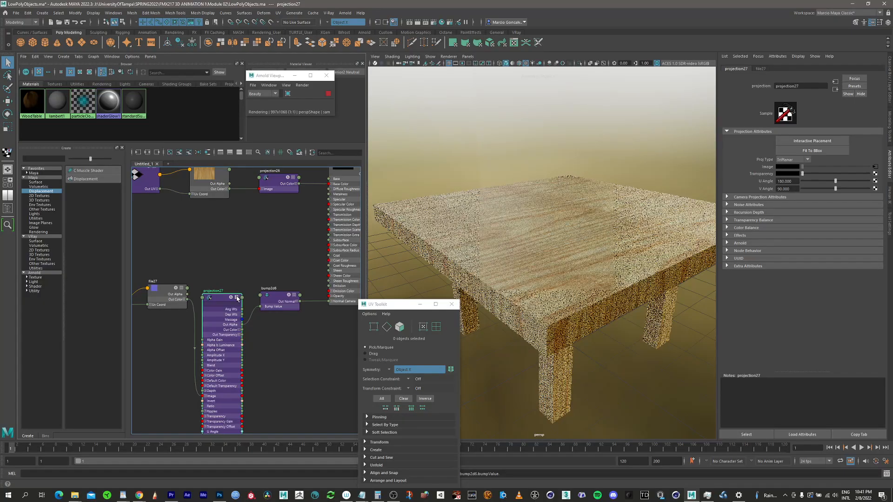
click(230, 152)
alt+middle_drag(259, 266, 233, 267)
drag(249, 299, 258, 300)
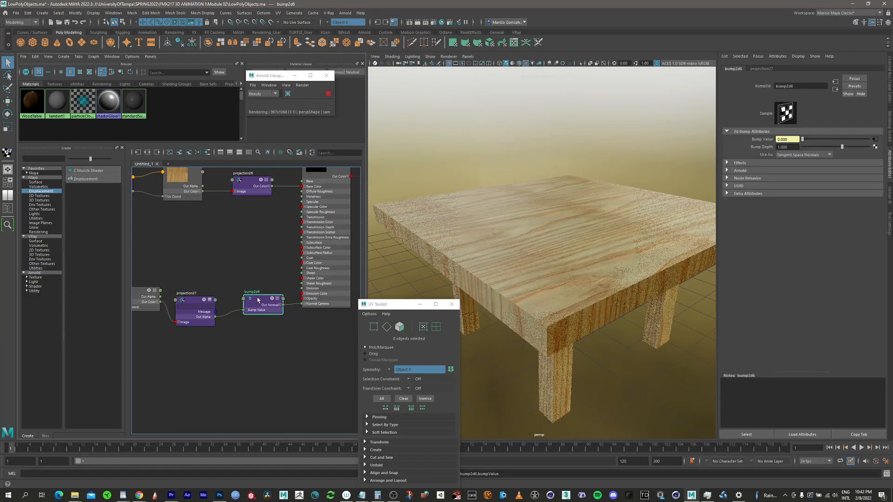
scroll(253, 252, down, 2)
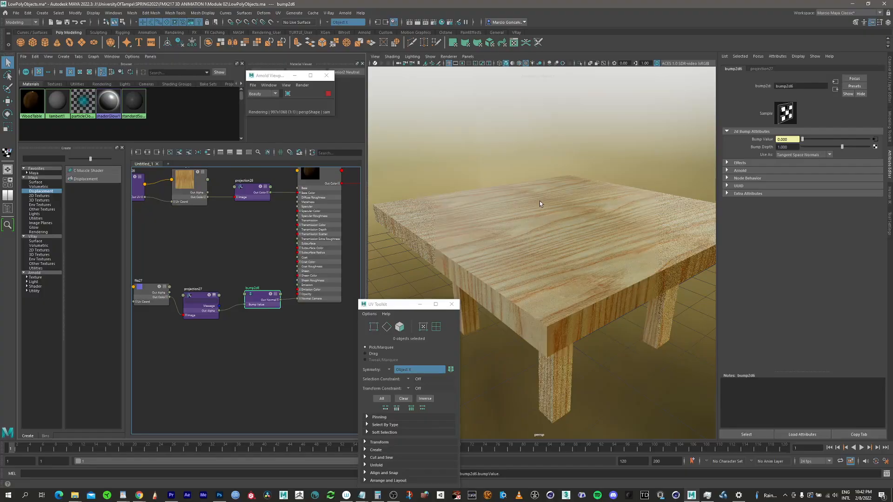
Step: Orbit around the table to review the normal bump detail in the render
drag(398, 308, 364, 327)
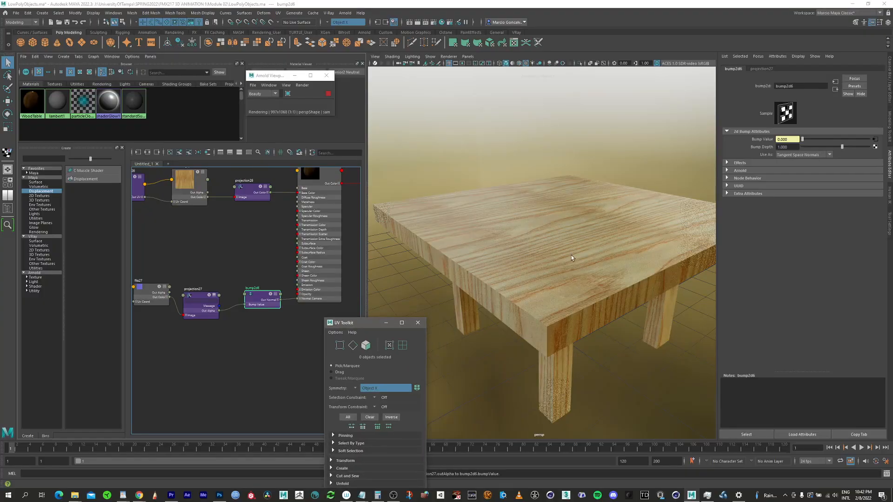
alt+drag(566, 263, 506, 230)
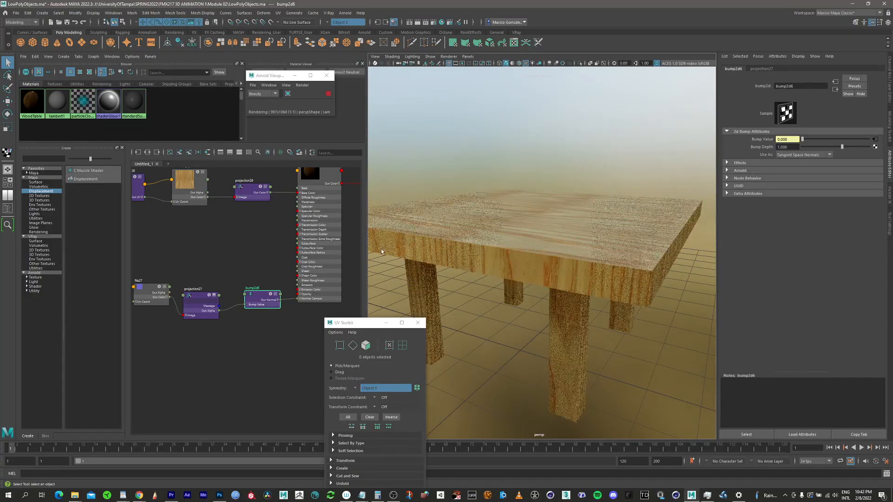
alt+right_drag(510, 219, 574, 241)
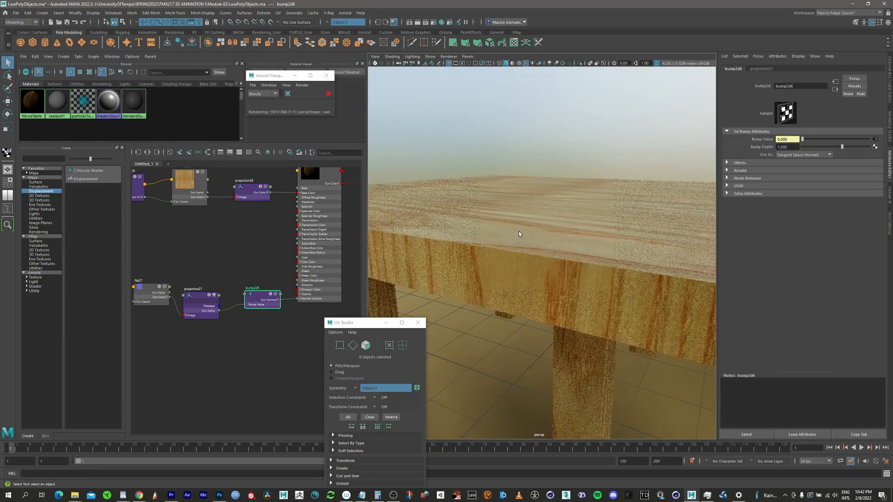
alt+drag(518, 230, 571, 223)
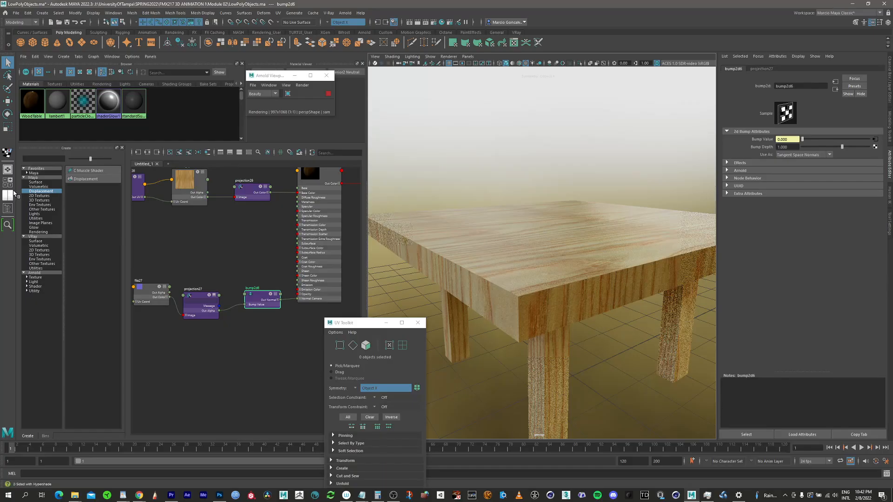
Step: Open the Outliner and unhide the four chairs and the cup
click(8, 208)
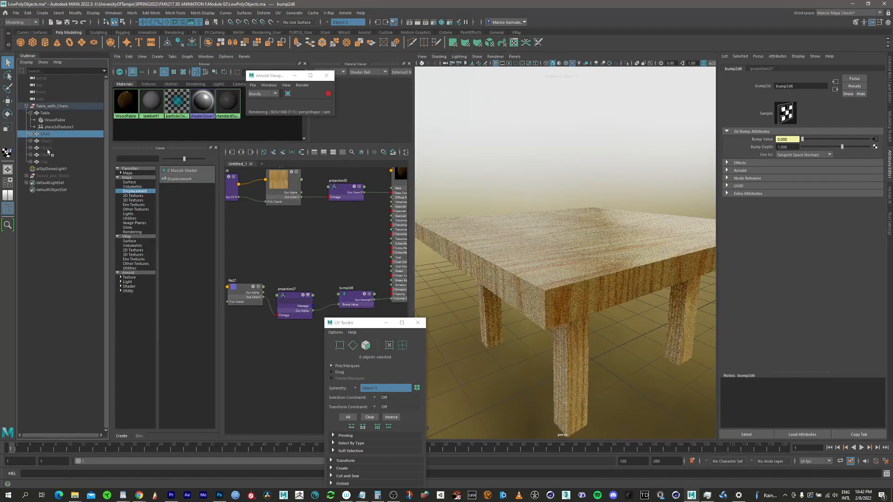
click(45, 134)
shift+click(46, 162)
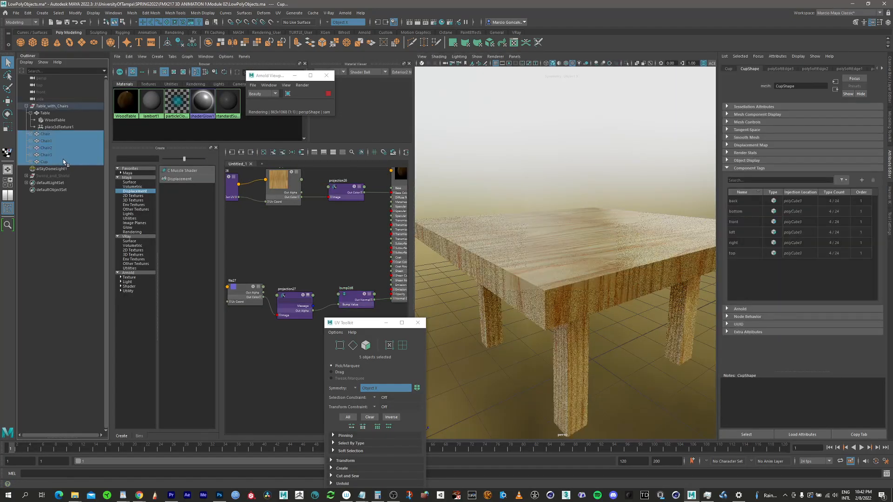
key(h)
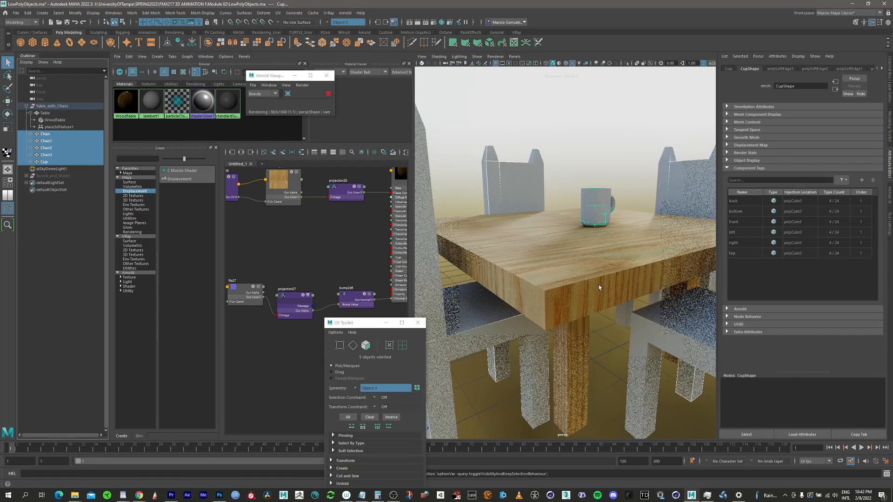
alt+drag(596, 282, 569, 297)
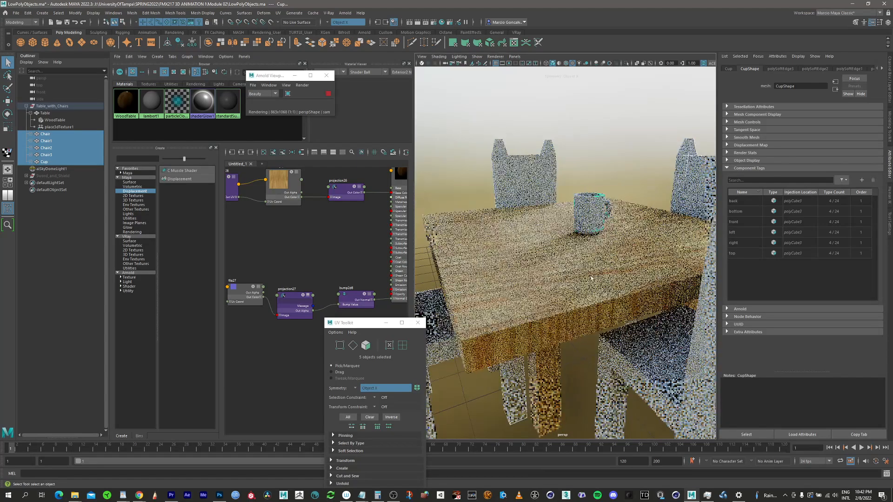
alt+right_drag(618, 220, 586, 230)
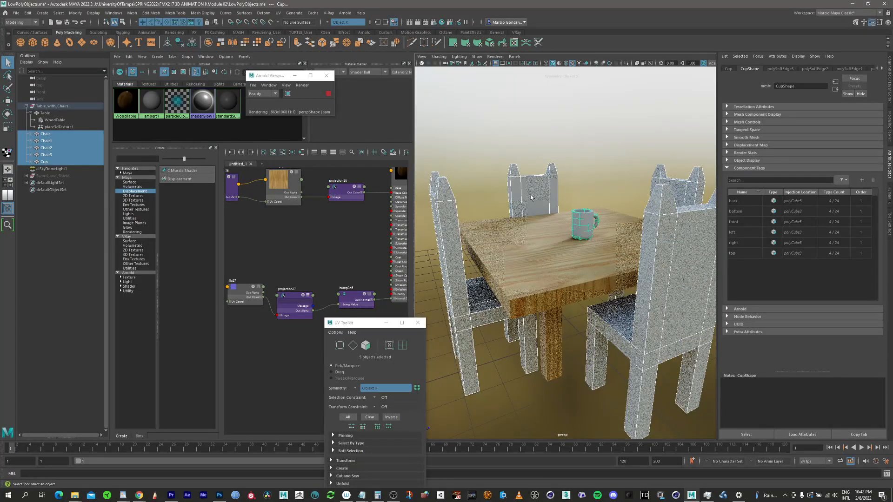
Step: Select the four chairs and assign the WoodTable material to them
click(50, 135)
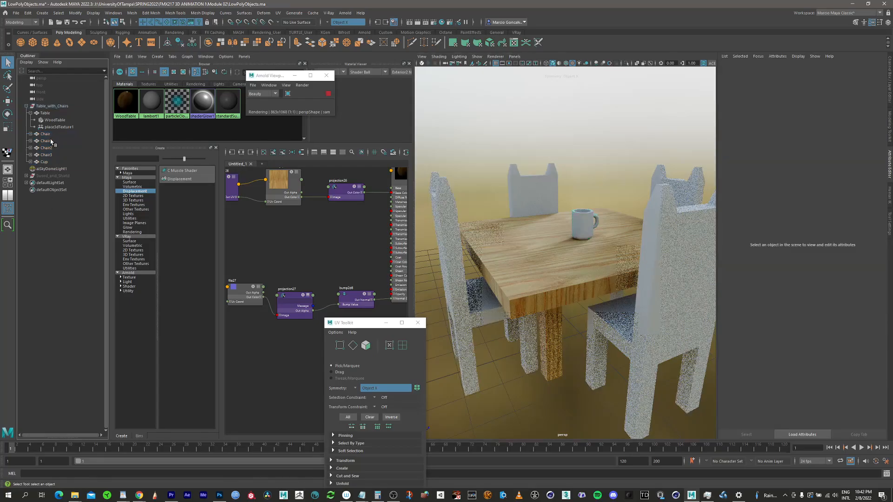
shift+click(46, 155)
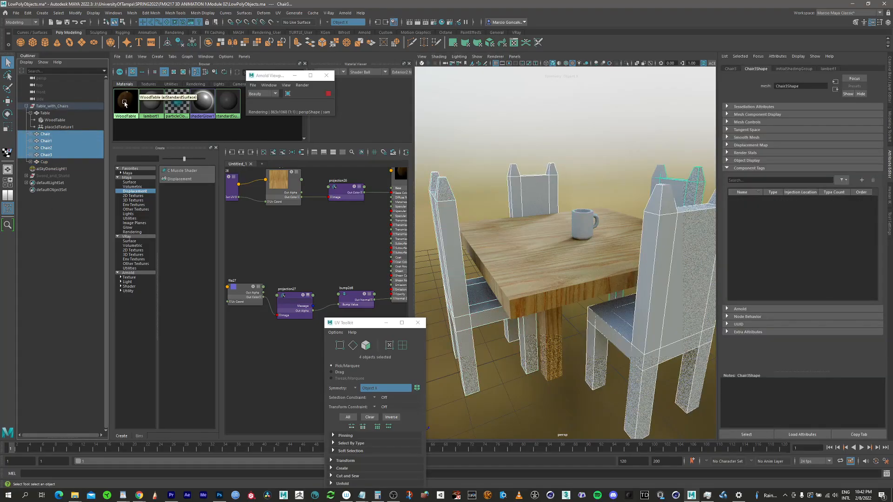
right_click(125, 103)
click(124, 82)
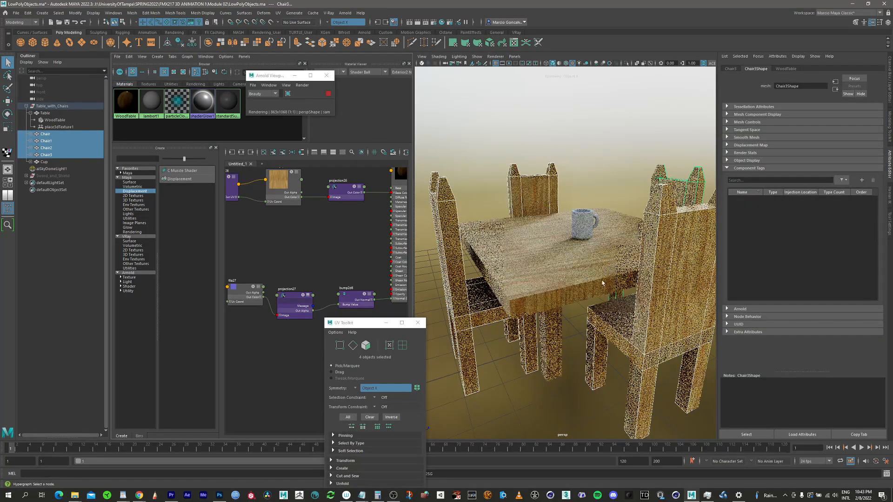
Step: Select the cup and close the Outliner and the UV Toolkit window
alt+drag(609, 261, 562, 208)
scroll(562, 208, up, 5)
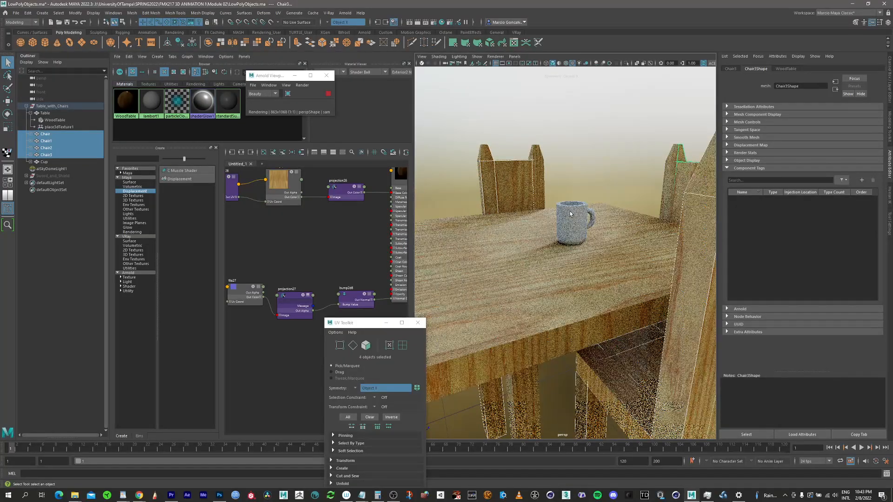
click(573, 225)
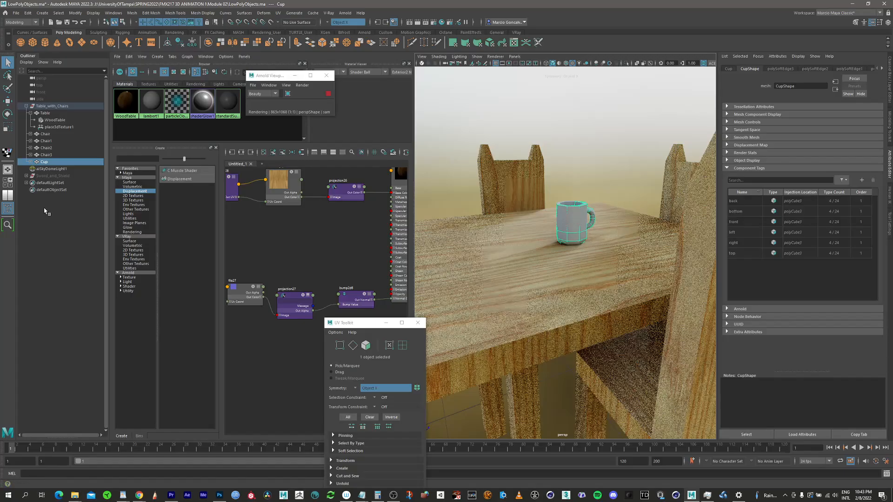
click(8, 208)
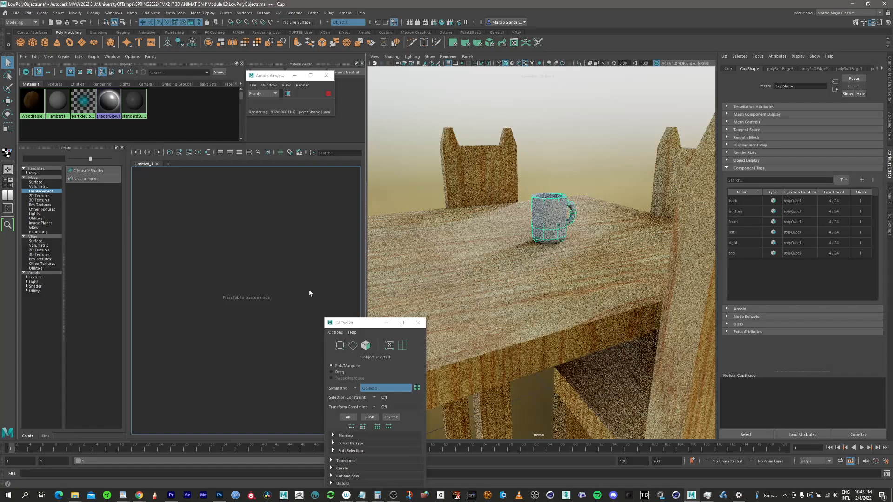
click(418, 324)
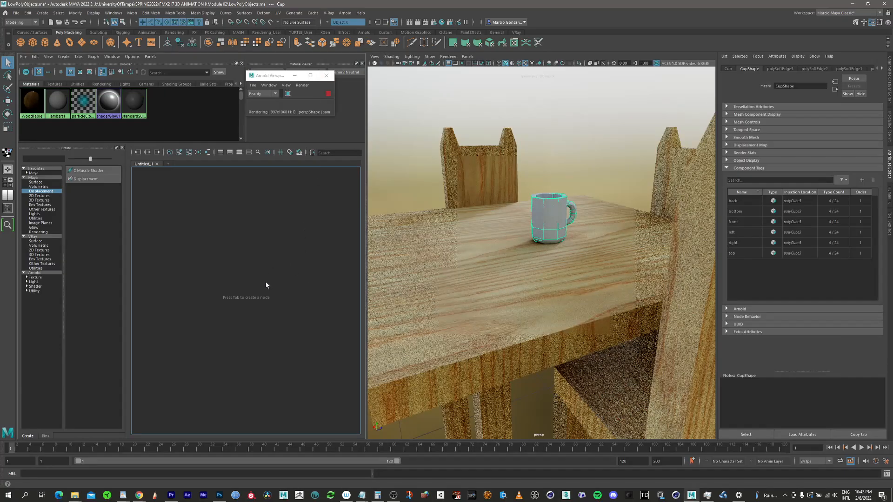
Step: Duplicate the WoodTable material's shading network
click(32, 98)
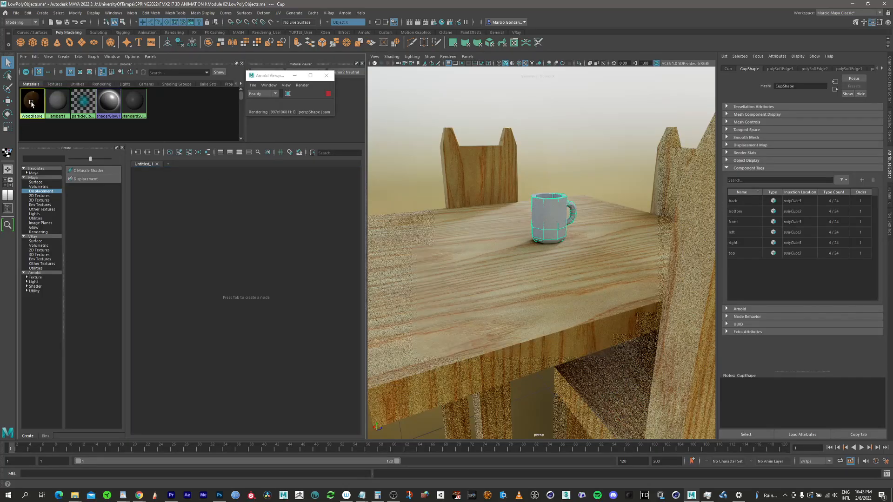
click(35, 56)
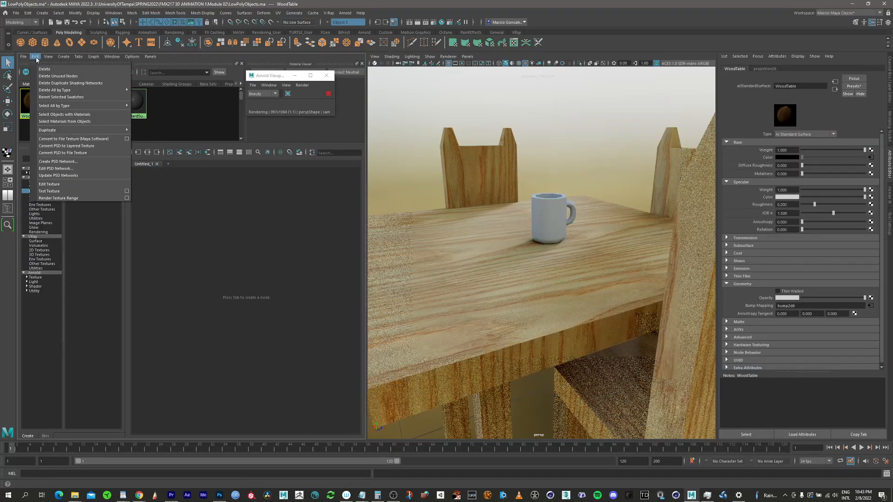
mouse_move(72, 130)
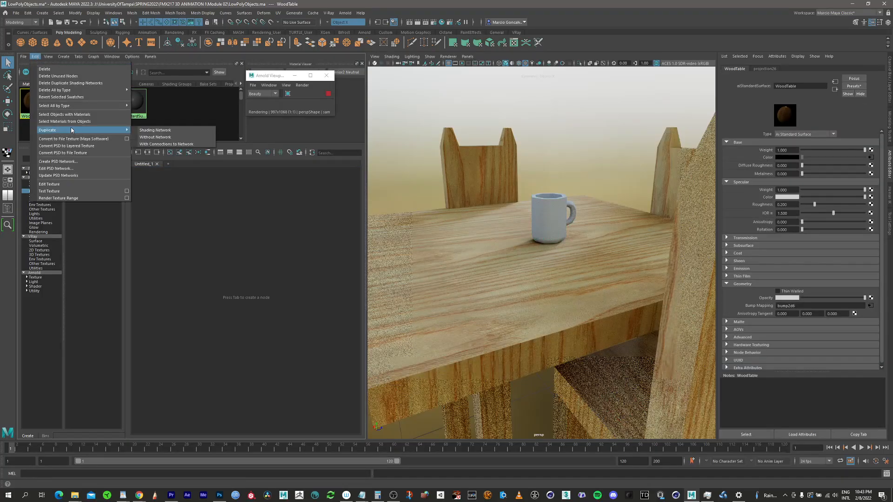
click(165, 131)
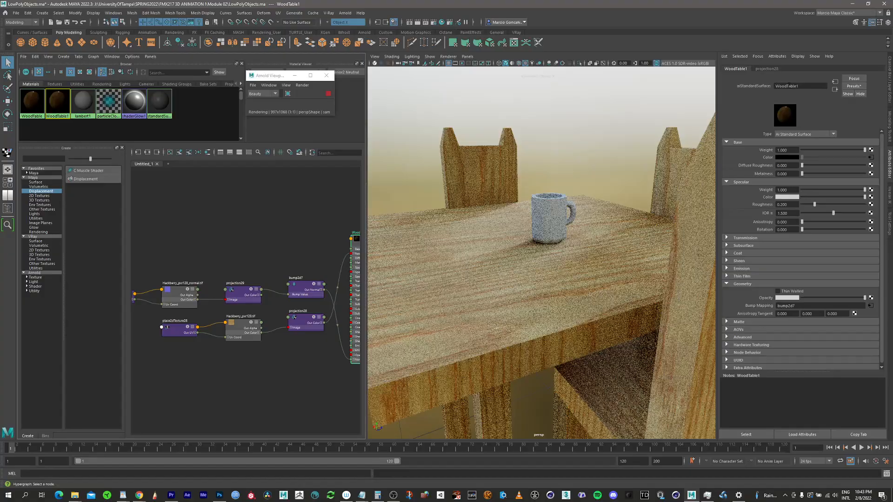
Step: Rename the duplicated material as WoodCup
click(787, 86)
drag(806, 87, 732, 79)
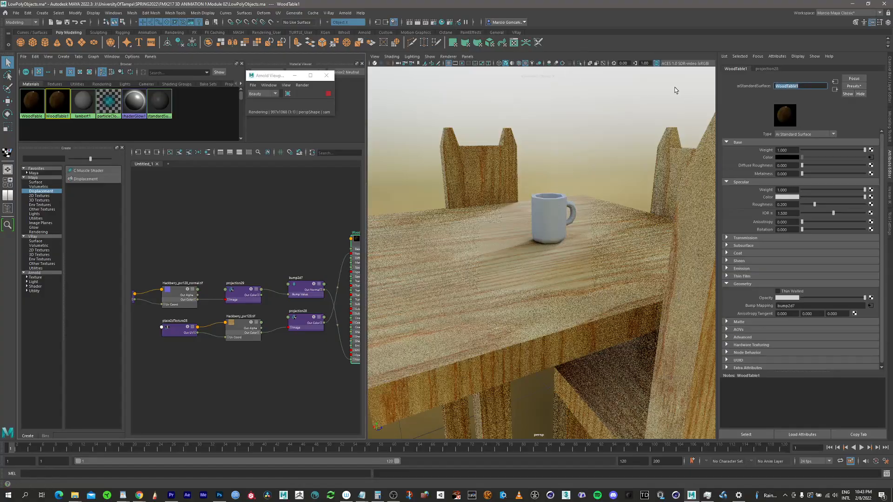
text(C)
text(Wo)
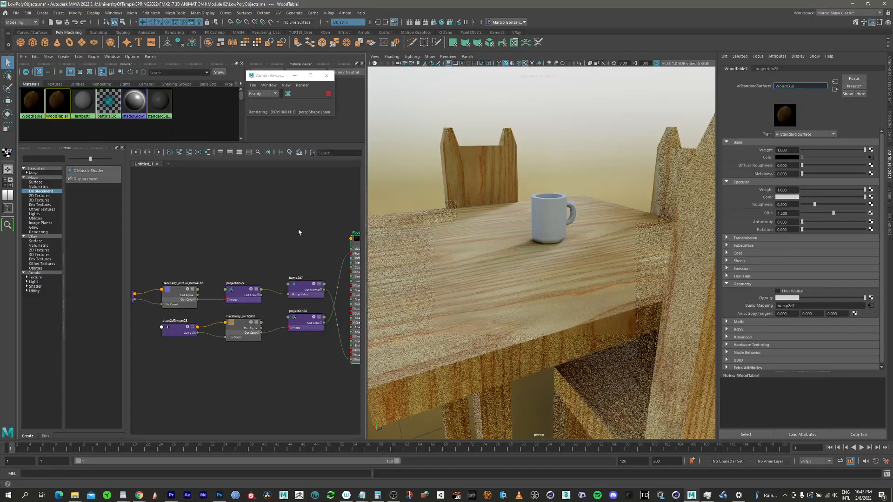
key(Return)
Step: Graph the WoodCup network in the node editor and arrange its nodes for editing
click(169, 153)
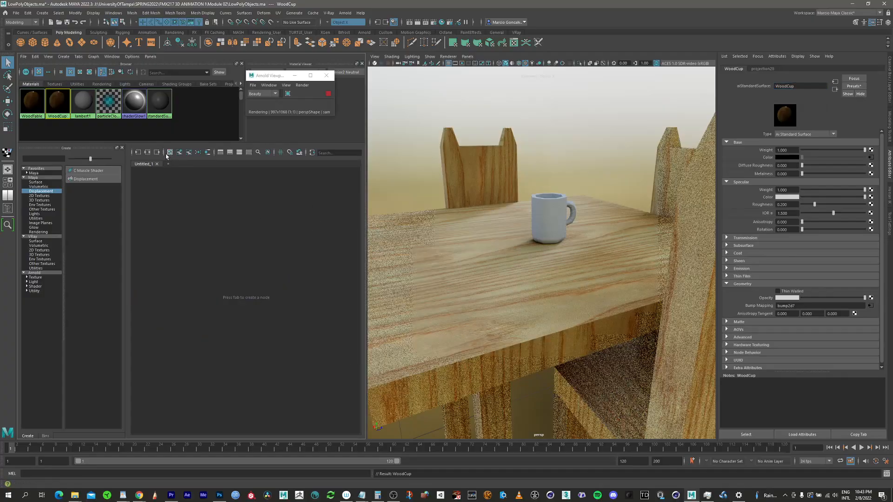
click(133, 153)
alt+middle_drag(260, 316, 239, 281)
alt+right_drag(239, 281, 314, 261)
alt+middle_drag(282, 249, 271, 310)
alt+right_drag(272, 310, 283, 289)
alt+middle_drag(270, 282, 319, 279)
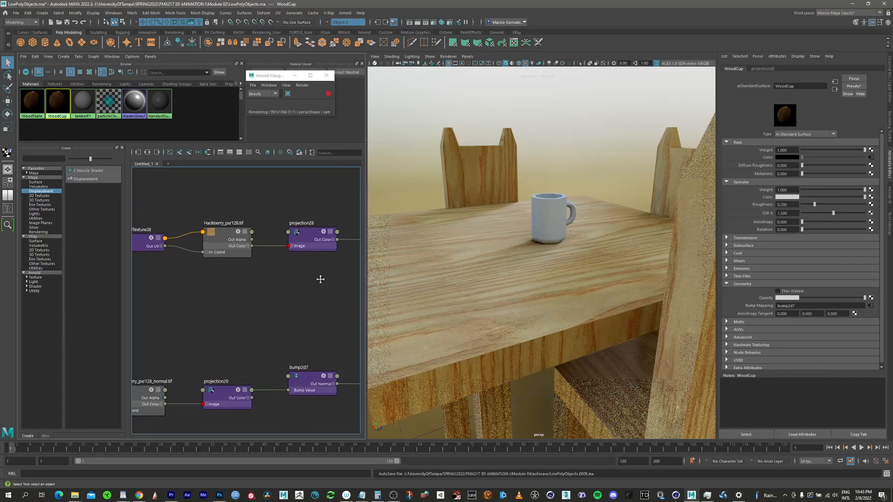
alt+right_drag(255, 279, 226, 270)
alt+middle_drag(226, 271, 275, 245)
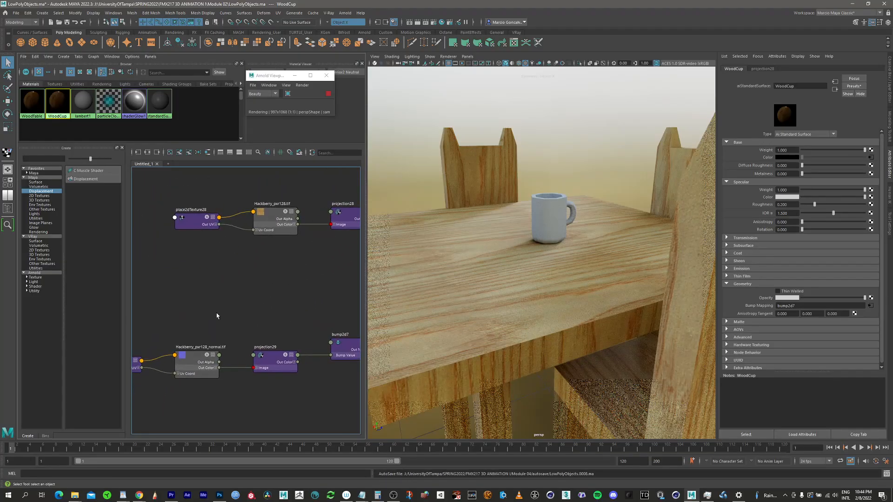
Step: Load Rough_cut_redwood_pxr128.tif into the WoodCup network's color file texture
click(272, 217)
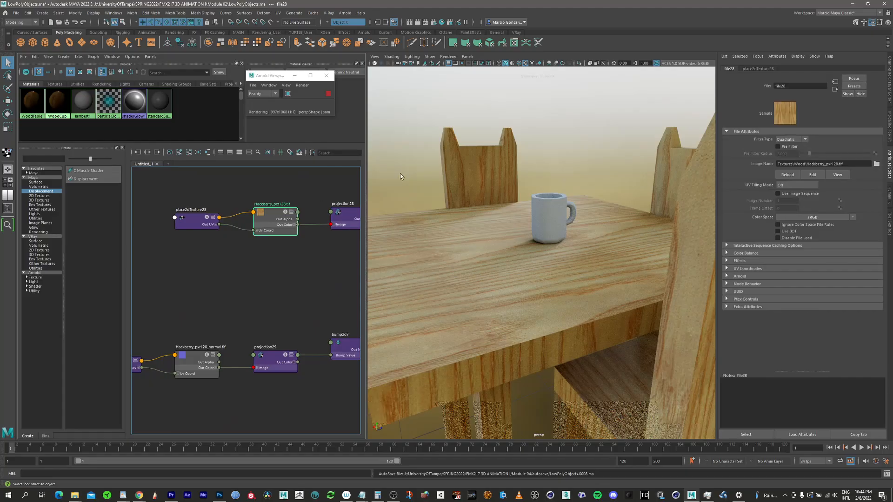
click(879, 164)
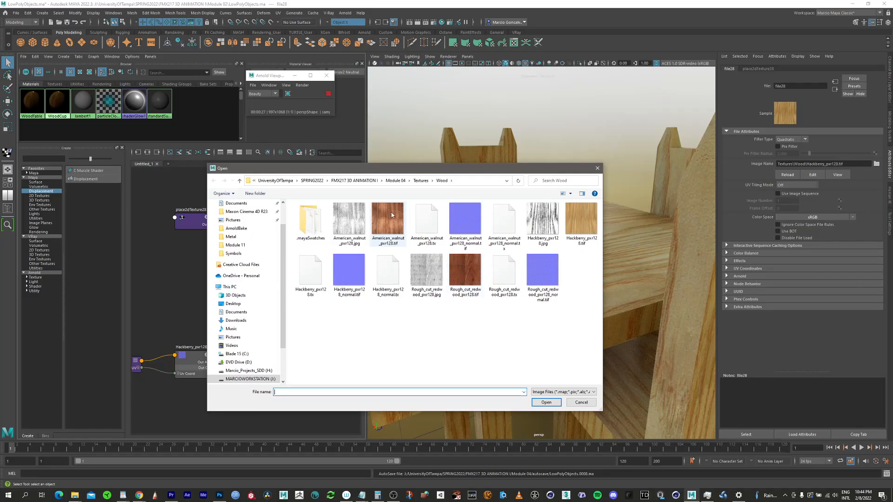
click(457, 267)
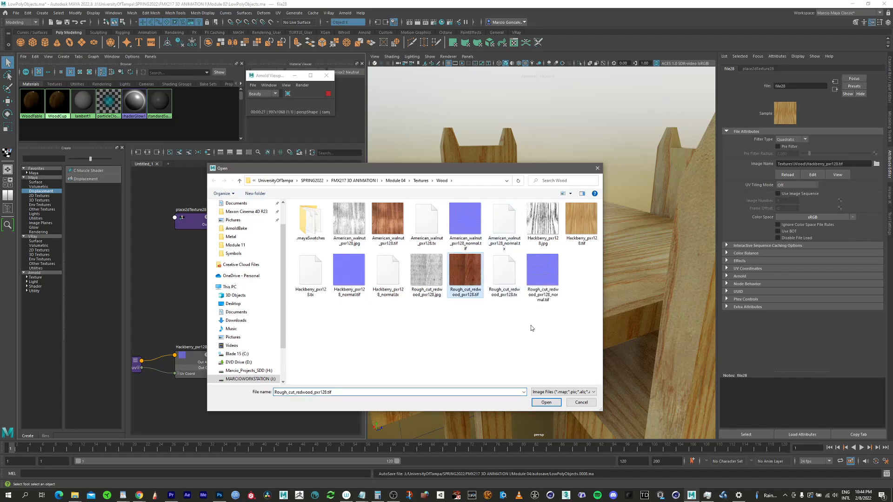
click(546, 402)
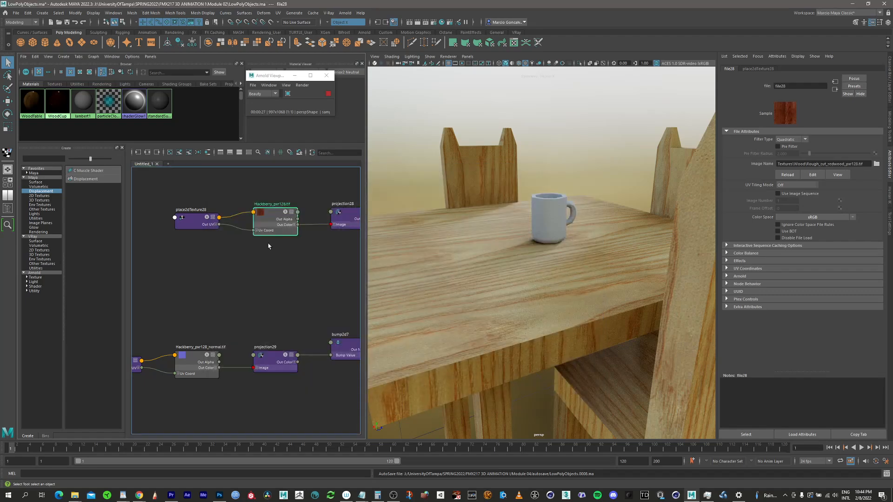
Step: Load Rough_cut_redwood_pxr128_normal.tif into the WoodCup network's normal file texture
click(188, 365)
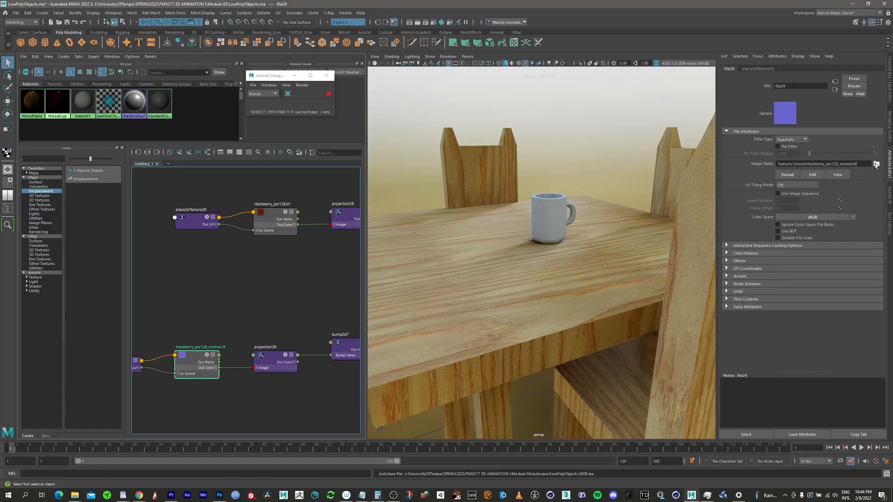
click(876, 164)
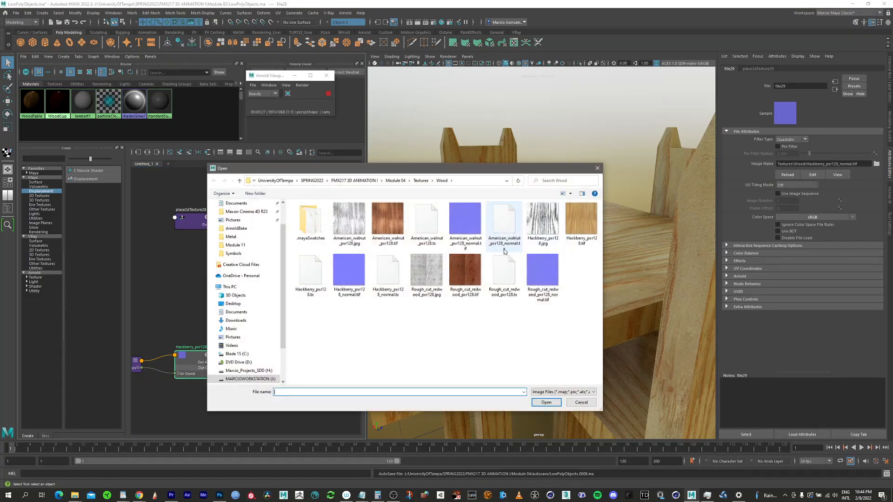
click(543, 269)
click(546, 402)
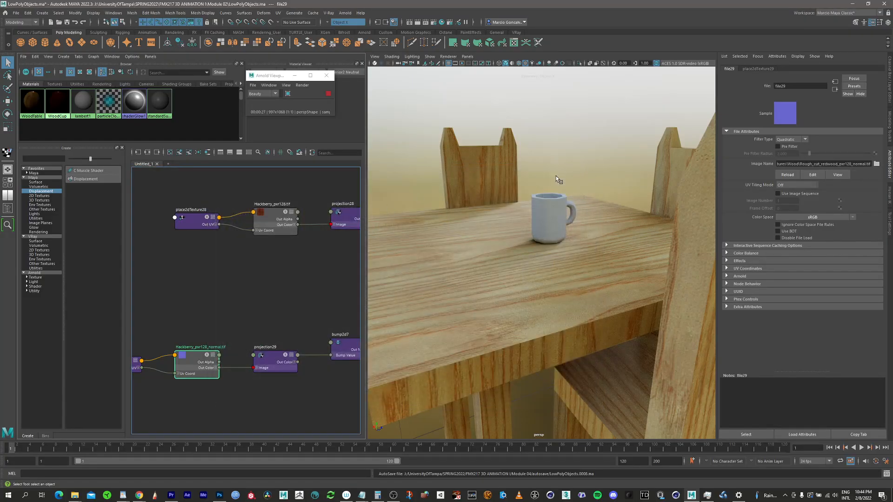
Step: Assign the WoodCup material to the cup and orbit to check it in the render
click(564, 214)
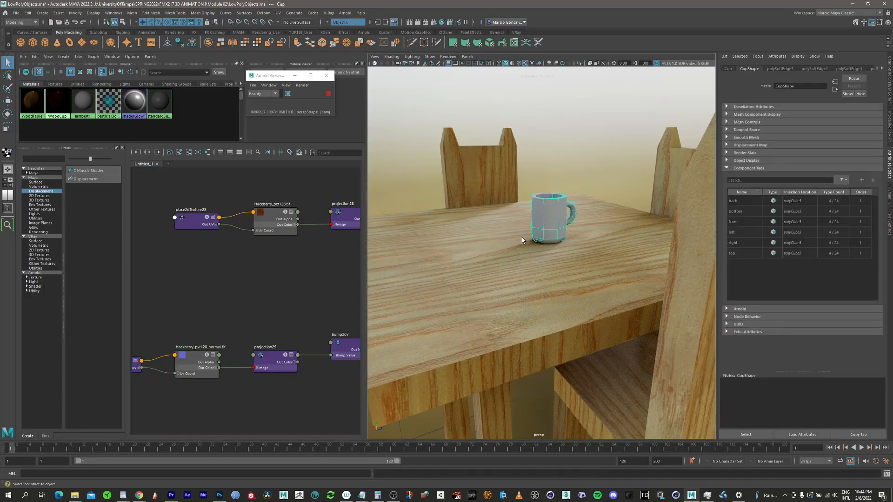
right_drag(59, 99, 62, 81)
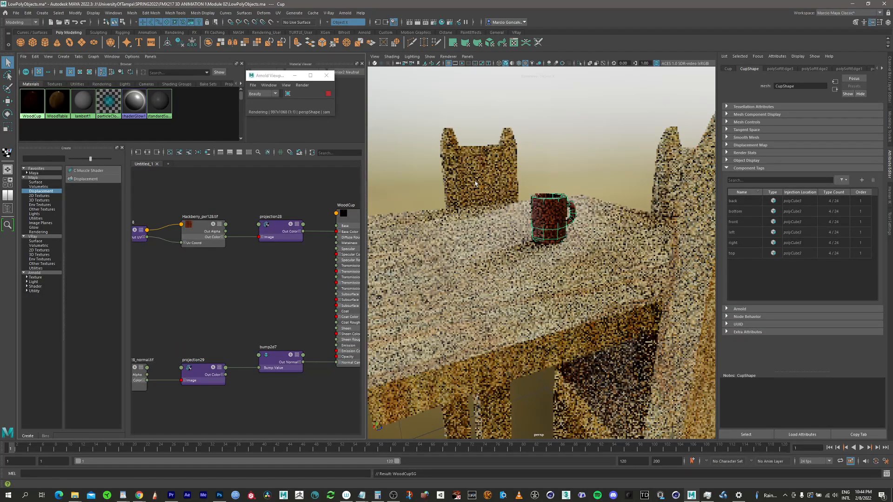
alt+right_drag(541, 229, 557, 198)
alt+drag(557, 198, 564, 204)
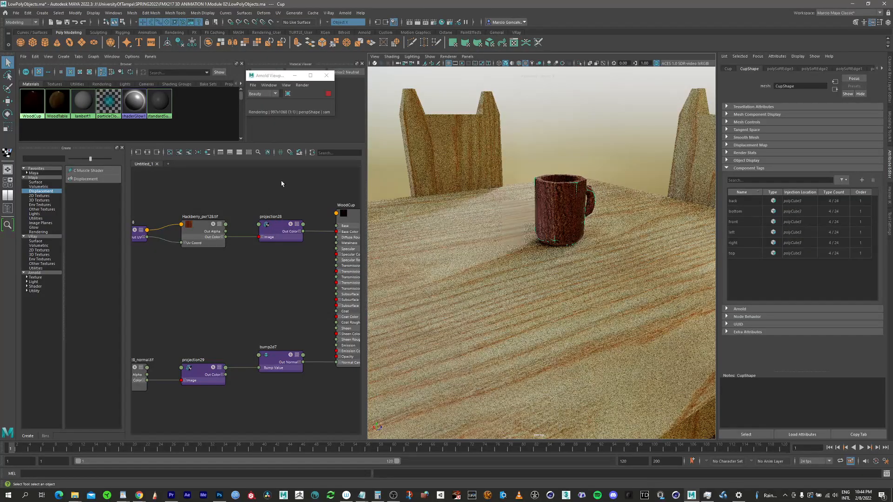
Step: Reopen the Outliner and parent the WoodCup network's 3D placement node, place3dTexture2, under the Cup
click(281, 228)
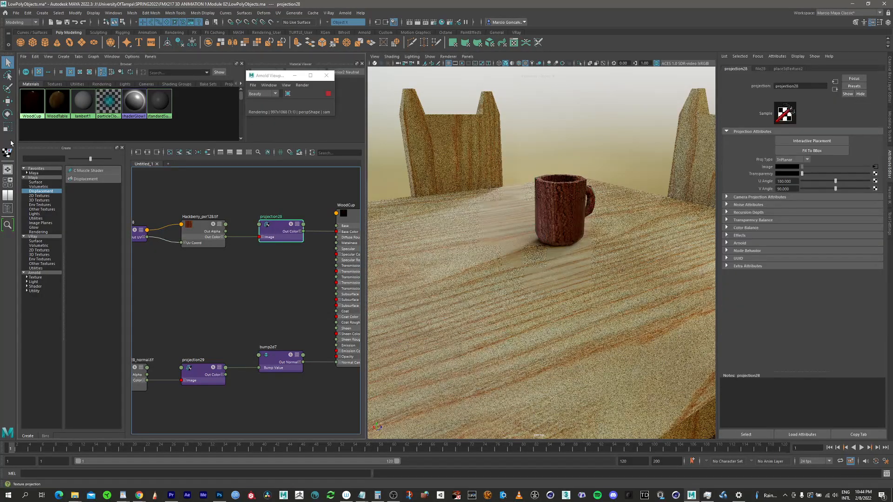
scroll(253, 190, down, 3)
alt+middle_drag(256, 194, 253, 227)
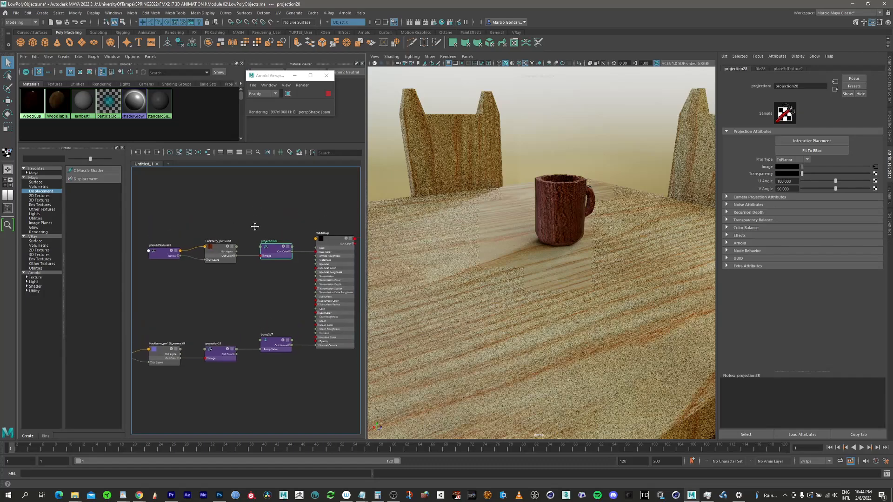
click(7, 211)
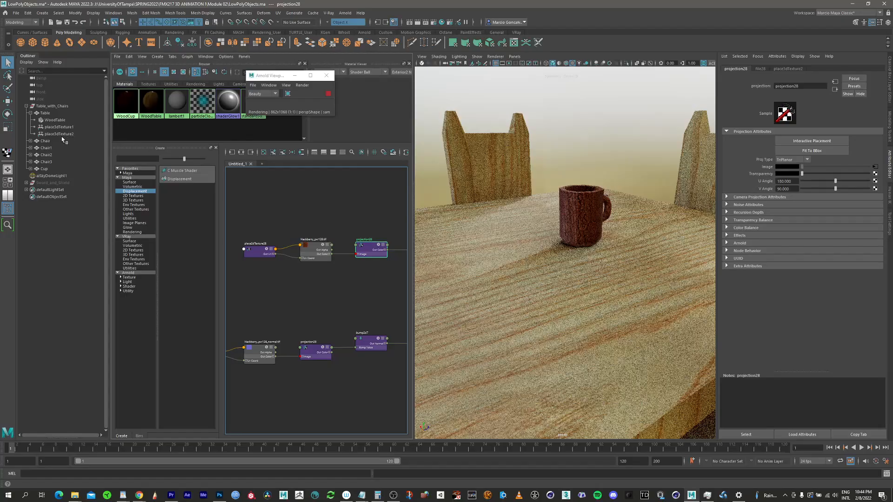
click(61, 134)
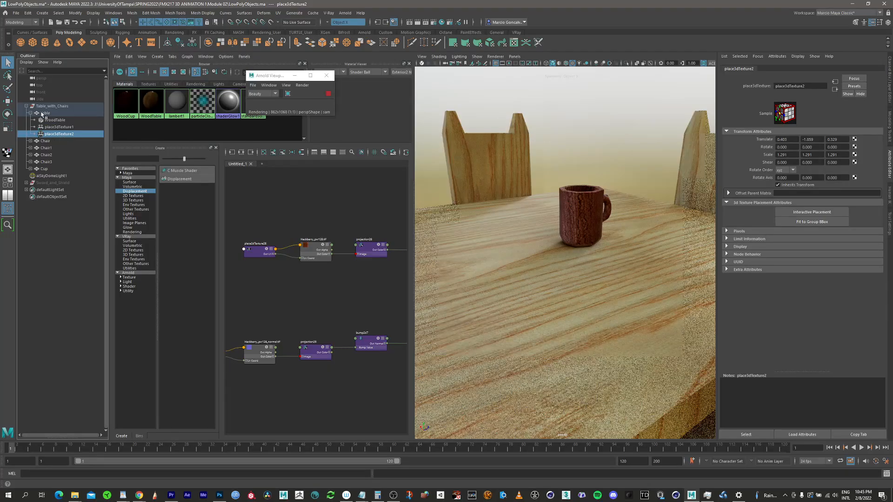
middle_drag(60, 134, 45, 170)
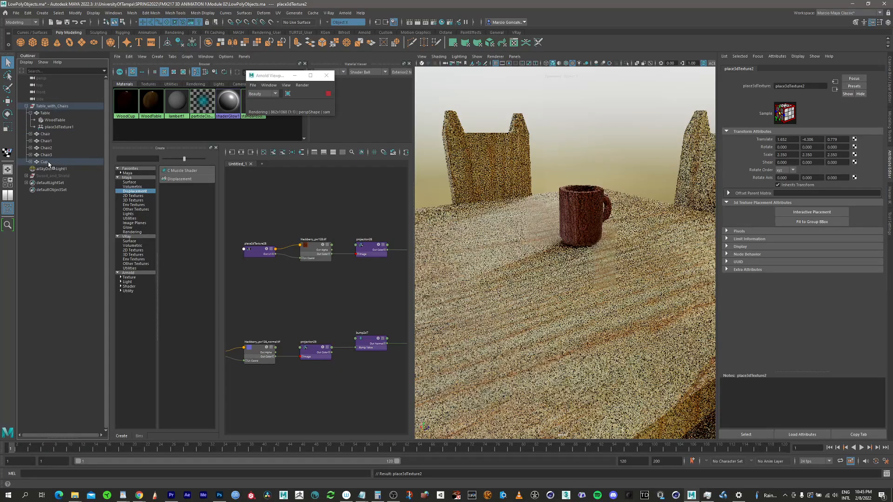
Step: Select place3dTexture2 and move it up onto the cup, to a Y translate of about 0
click(52, 168)
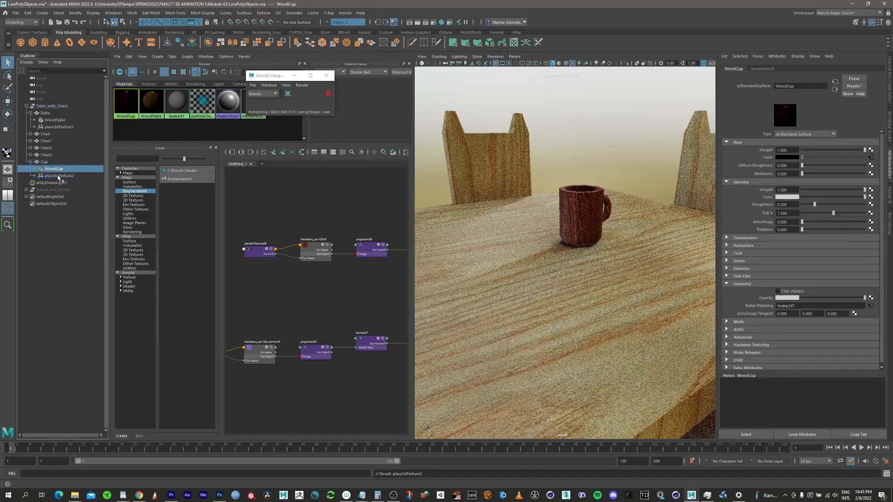
click(56, 176)
scroll(534, 251, down, 5)
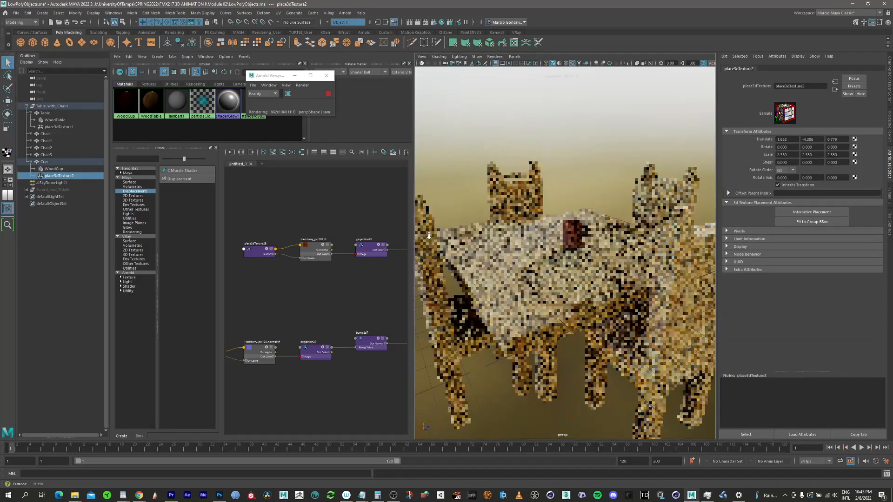
alt+drag(537, 274, 560, 176)
key(w)
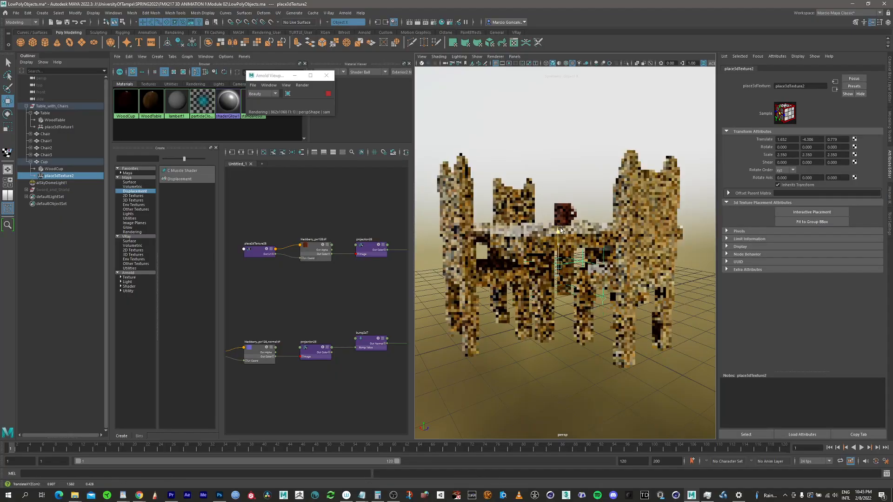
scroll(633, 196, up, 5)
alt+drag(633, 196, 567, 252)
scroll(595, 233, up, 5)
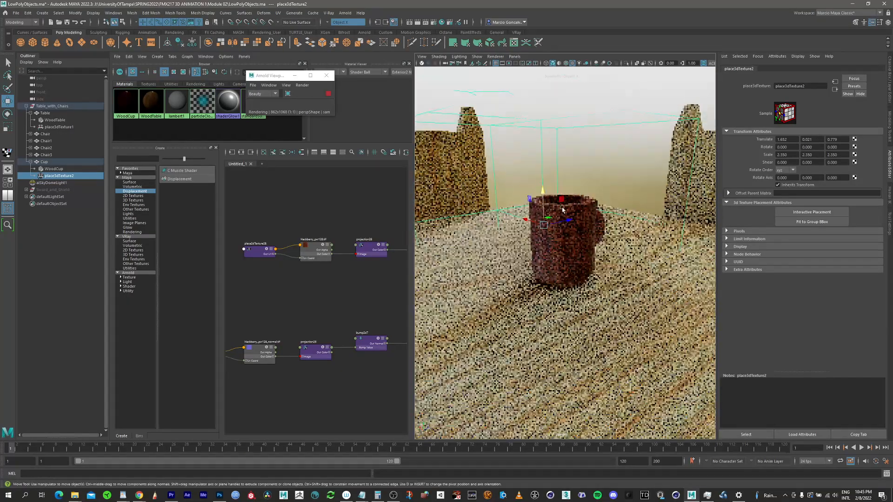
Step: Move place3dTexture2 along X to about 1.47 and scale it down uniformly to about 0.06
drag(525, 220, 558, 238)
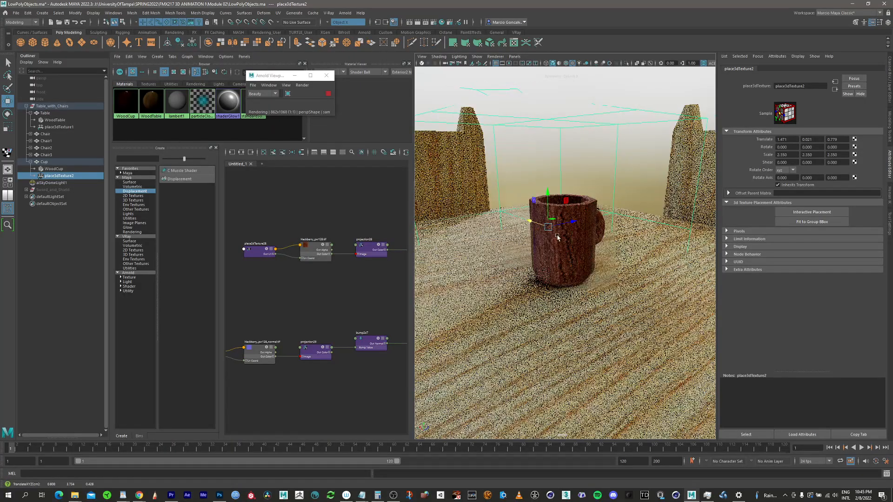
key(r)
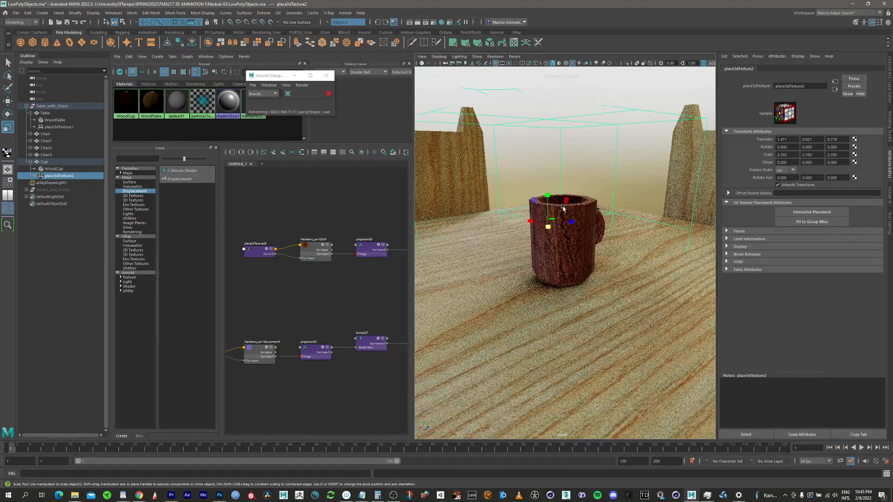
drag(549, 226, 531, 237)
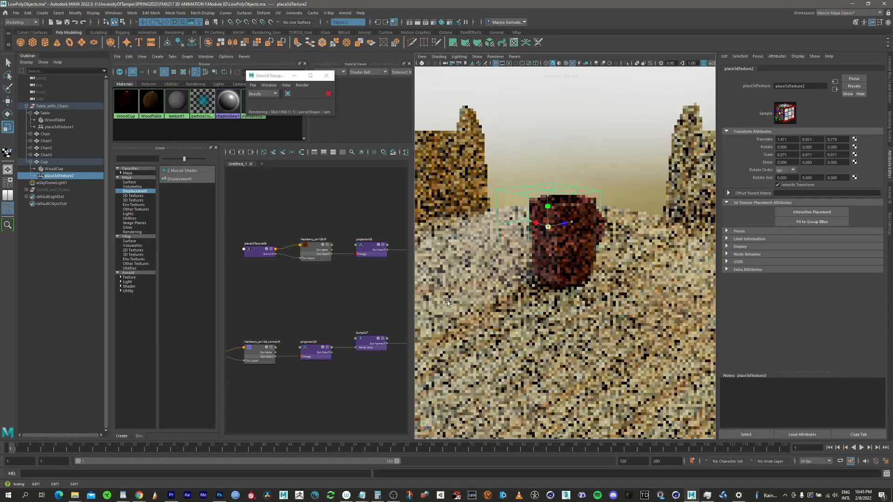
drag(447, 302, 445, 303)
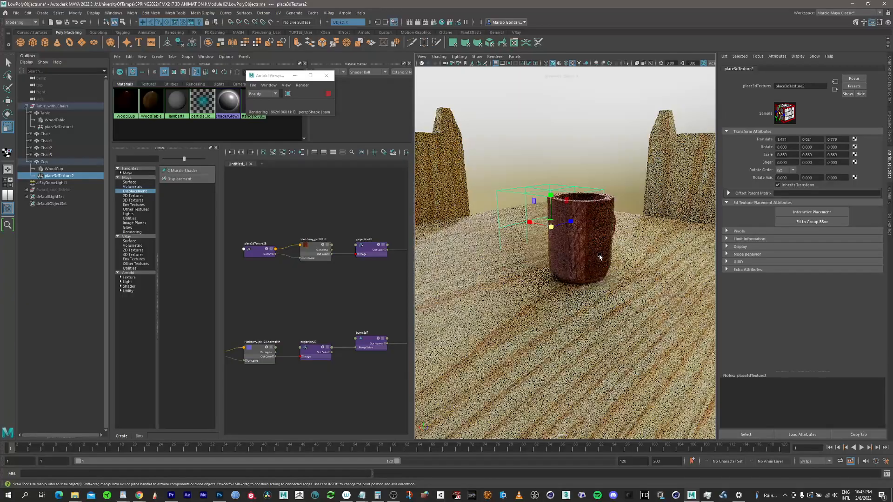
middle_drag(600, 257, 579, 252)
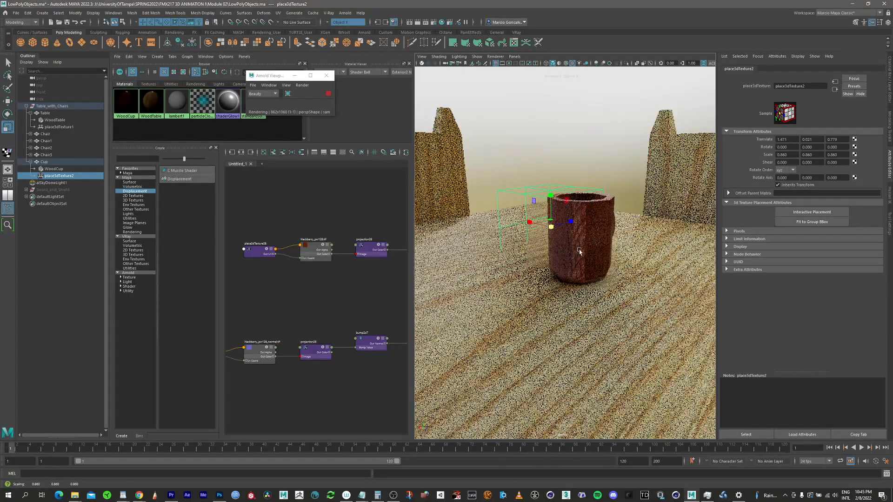
Step: Reposition place3dTexture2 over the cup to a Translate X of about 1.64
key(w)
mouse_move(530, 226)
mouse_down()
mouse_move(553, 231)
mouse_move(525, 225)
mouse_up()
alt+drag(601, 235, 551, 238)
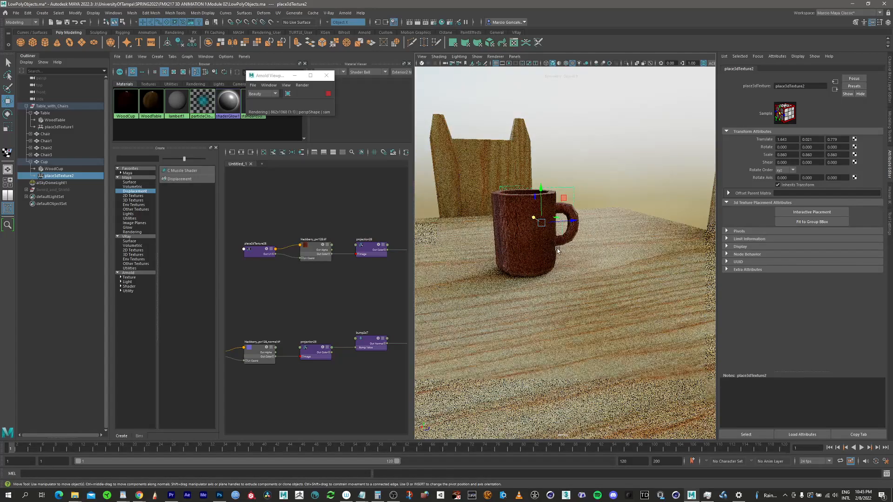
alt+drag(552, 246, 583, 271)
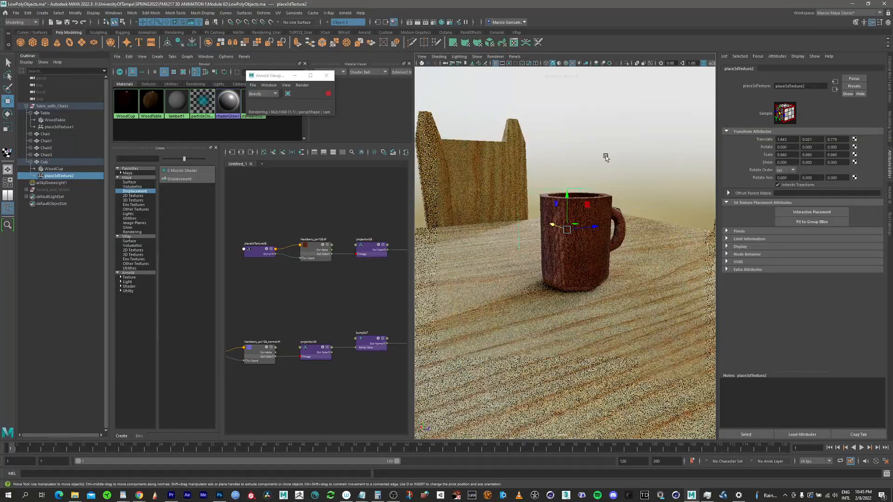
key(q)
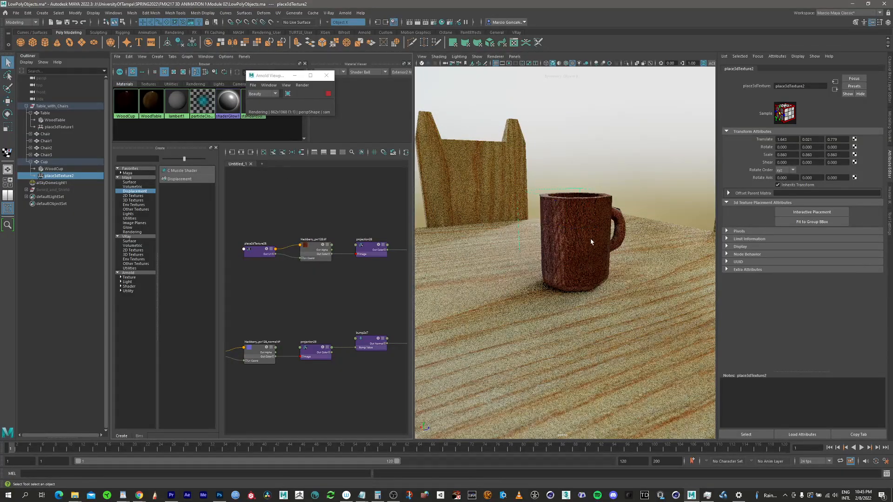
Step: Zoom out over the textured table scene and save the scene file
scroll(614, 237, down, 10)
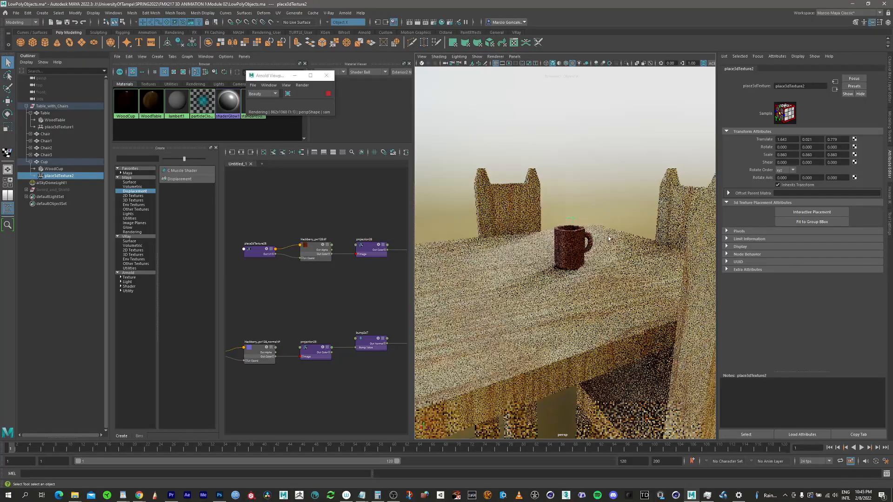
scroll(609, 238, down, 6)
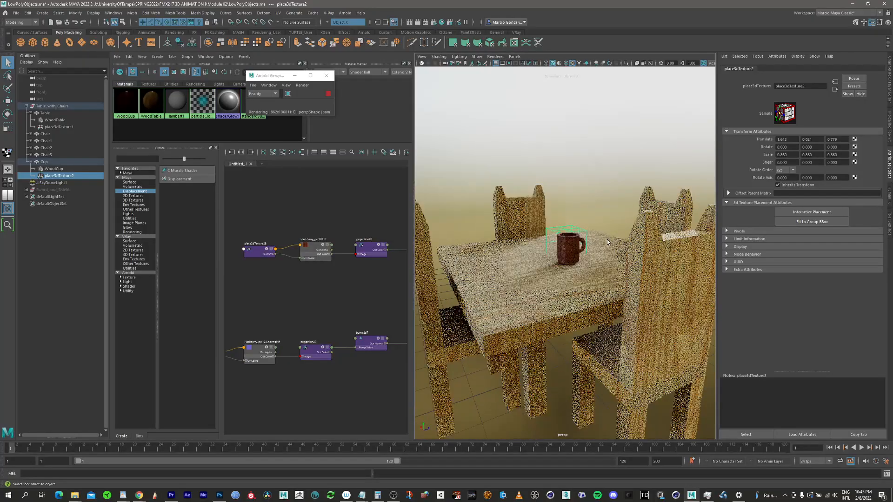
scroll(608, 242, down, 3)
alt+drag(608, 243, 647, 220)
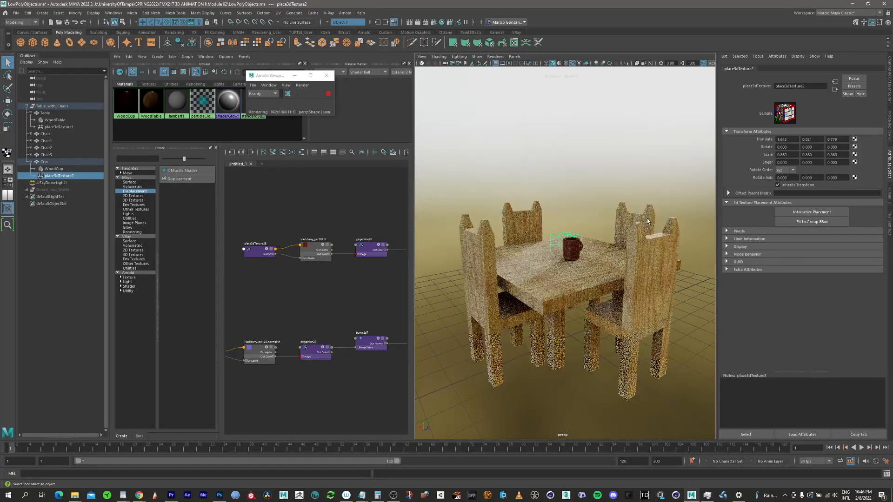
click(17, 13)
click(33, 42)
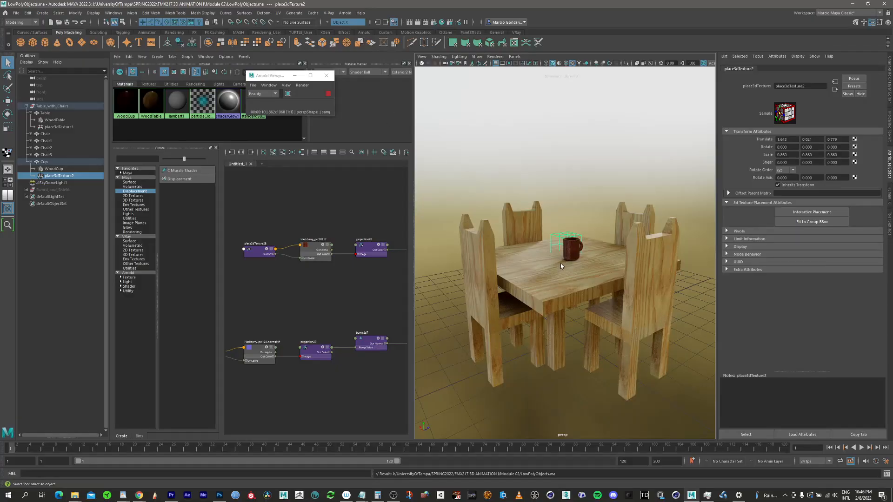
Step: Collapse and select the Table_with_Chairs group, then hide it
alt+drag(618, 255, 600, 214)
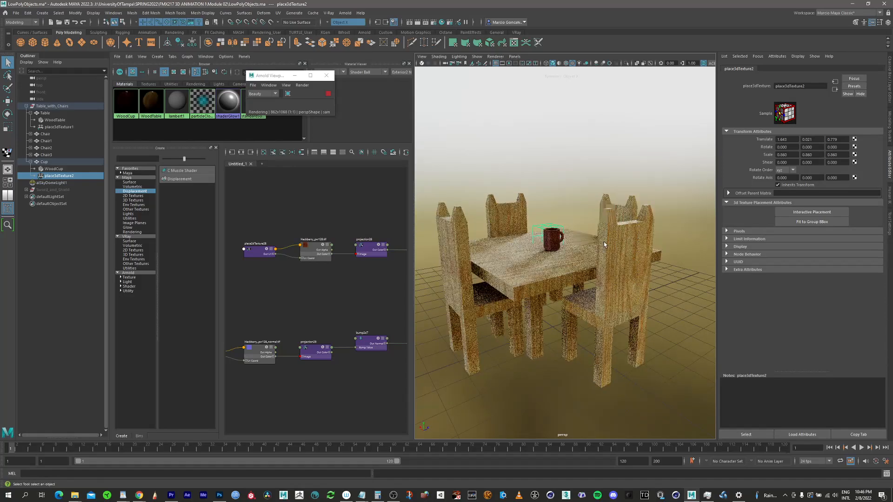
click(25, 106)
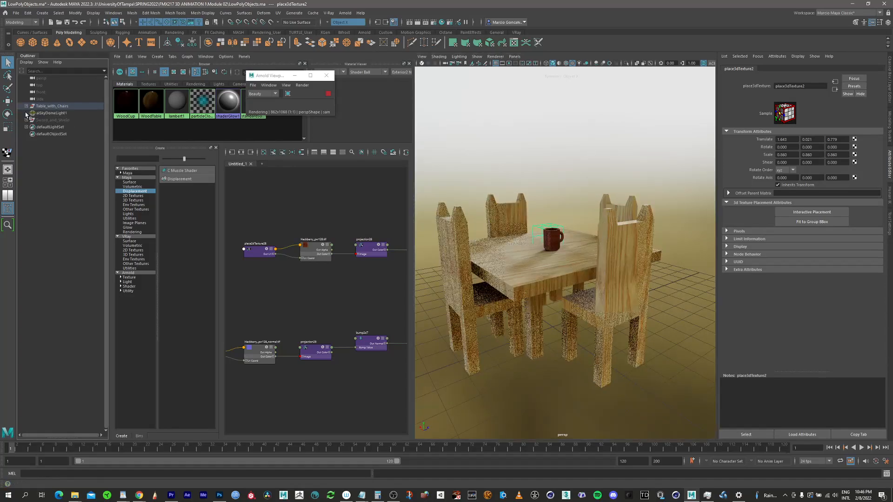
click(52, 106)
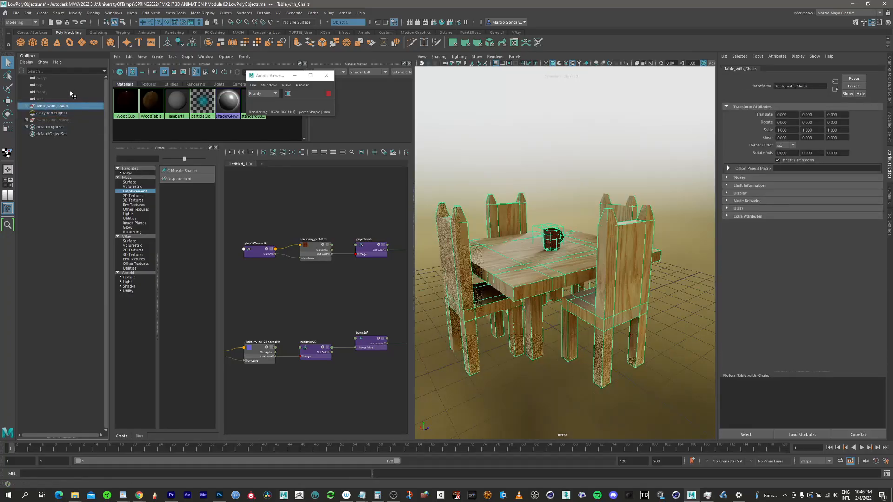
key(h)
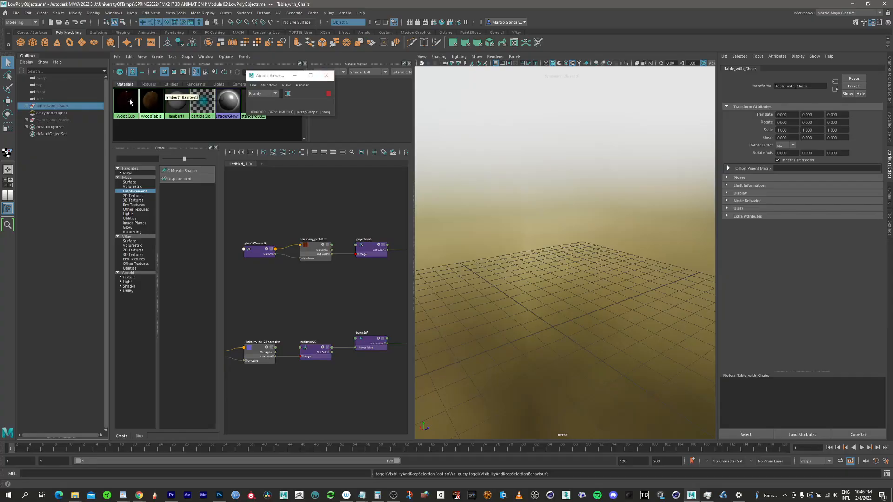
Step: Select the Sword_and_Shield group, expand it, and frame it in the viewport
click(52, 119)
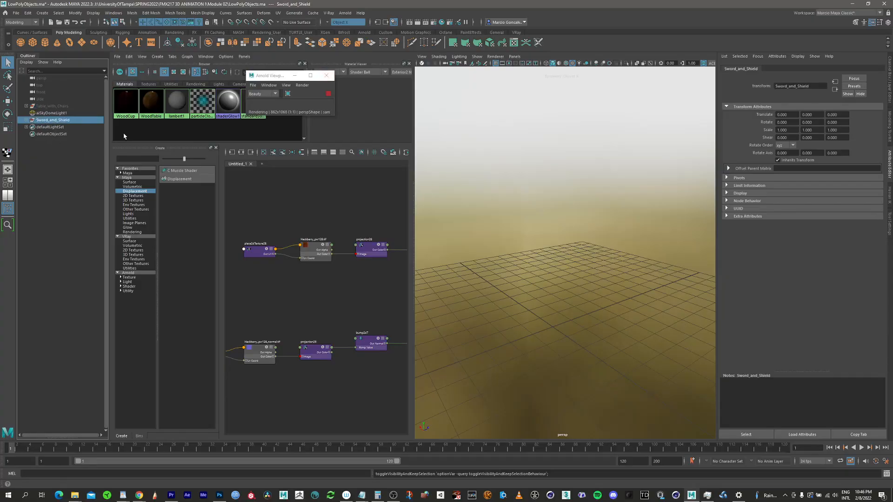
click(26, 120)
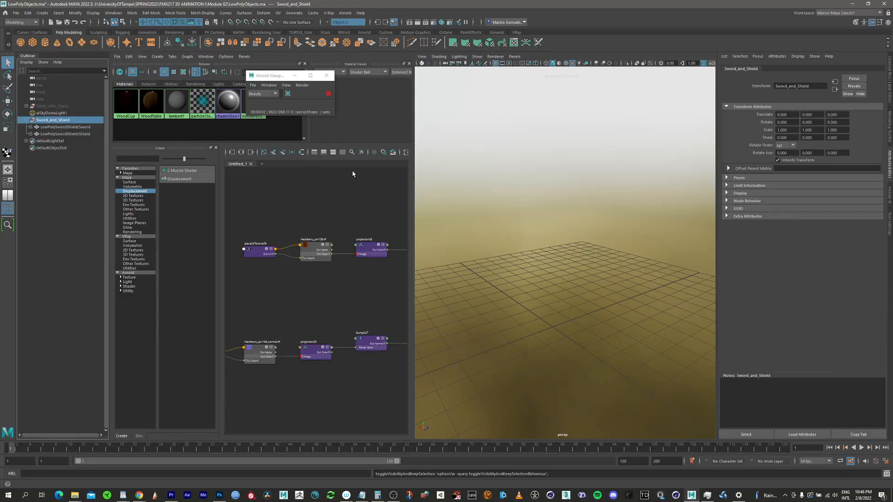
click(520, 206)
key(f)
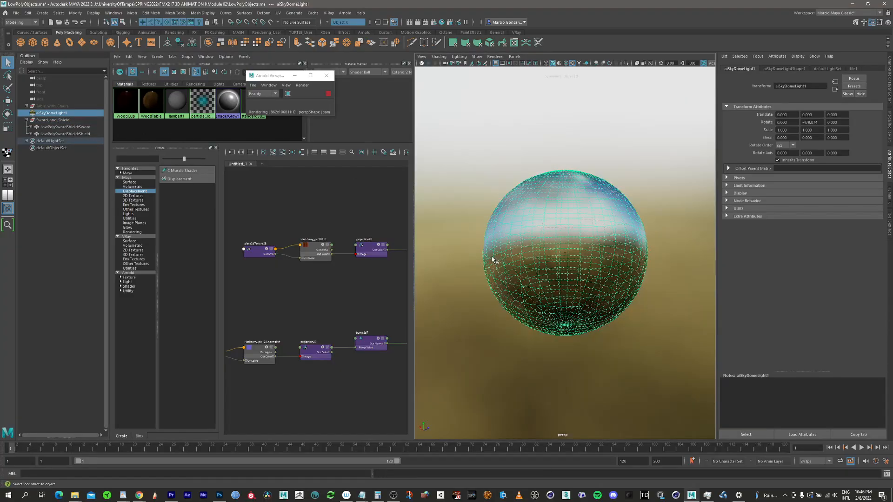
key(bracketleft)
click(63, 119)
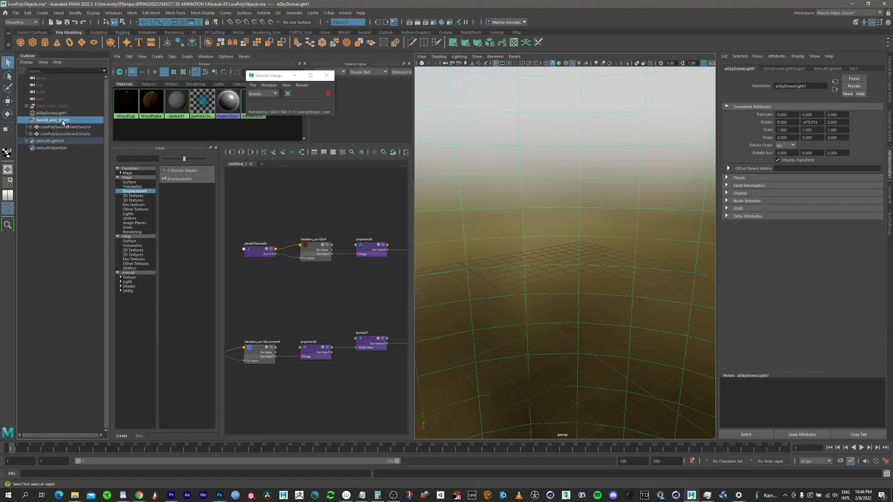
key(f)
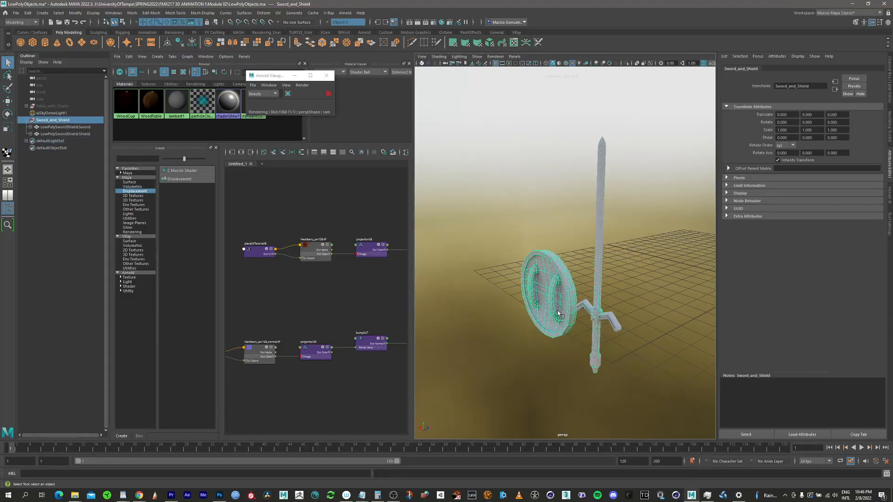
Step: Orbit and zoom around the sword and shield to examine them in the render
alt+drag(546, 302, 447, 289)
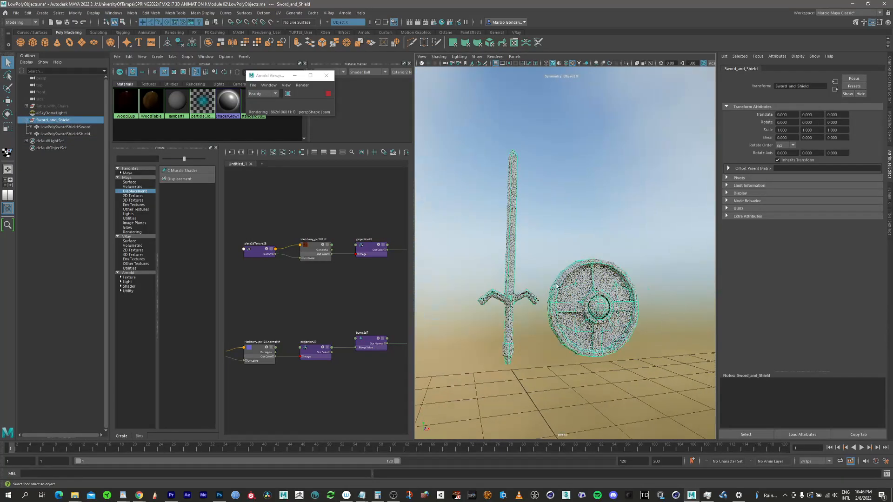
alt+right_drag(581, 289, 638, 290)
alt+drag(628, 286, 566, 255)
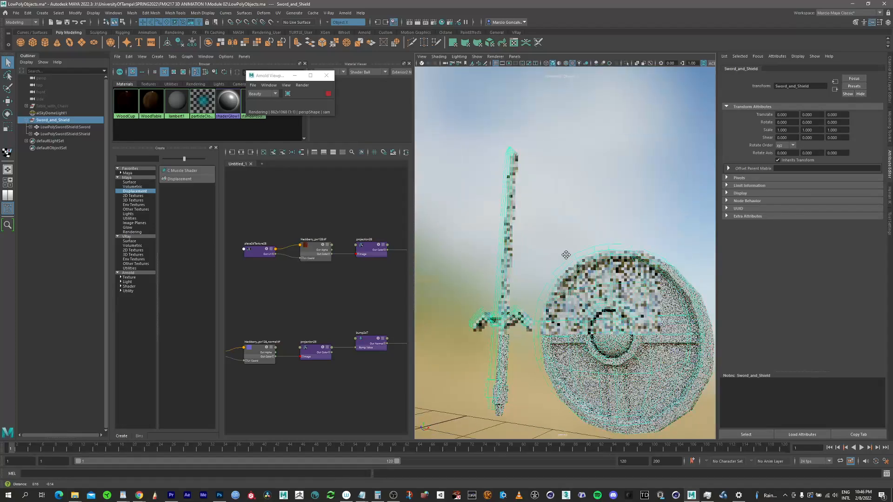
alt+middle_drag(566, 255, 546, 234)
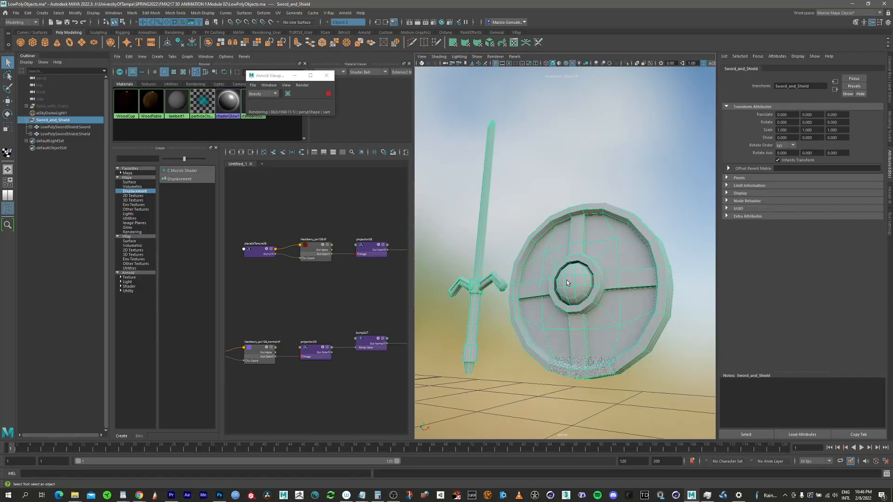
alt+right_drag(558, 240, 600, 272)
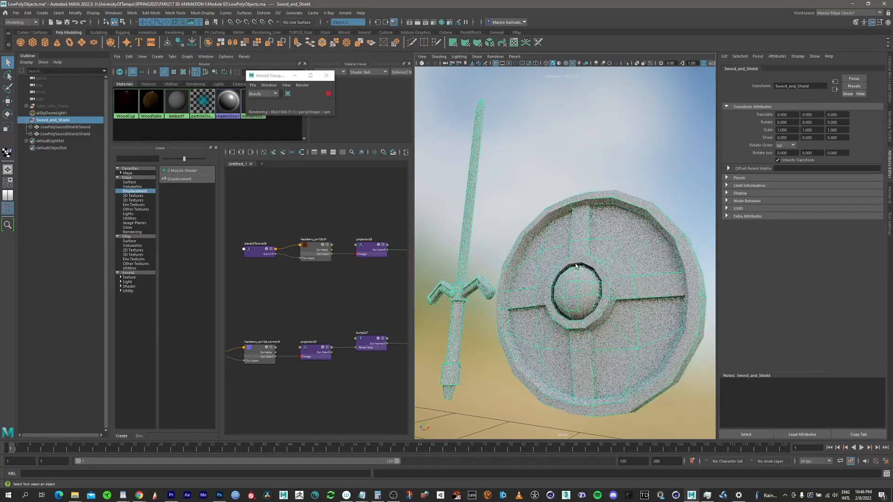
alt+drag(600, 272, 630, 224)
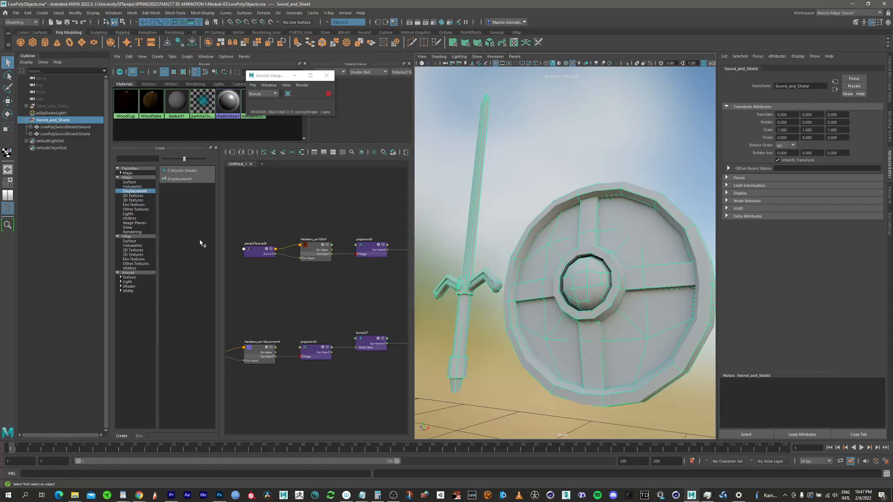
drag(280, 76, 156, 217)
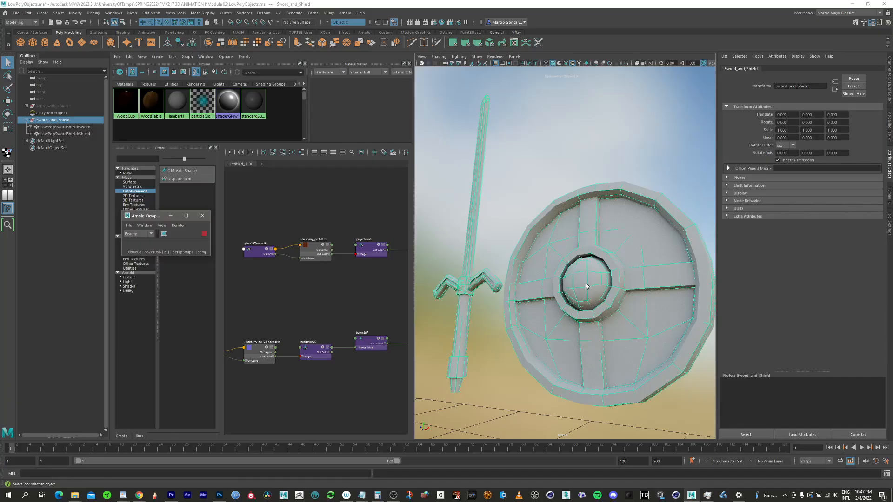
Step: Clear the node graph after hiding the Outliner and moving the floating Arnold window away from the graph area
alt+drag(636, 270, 488, 257)
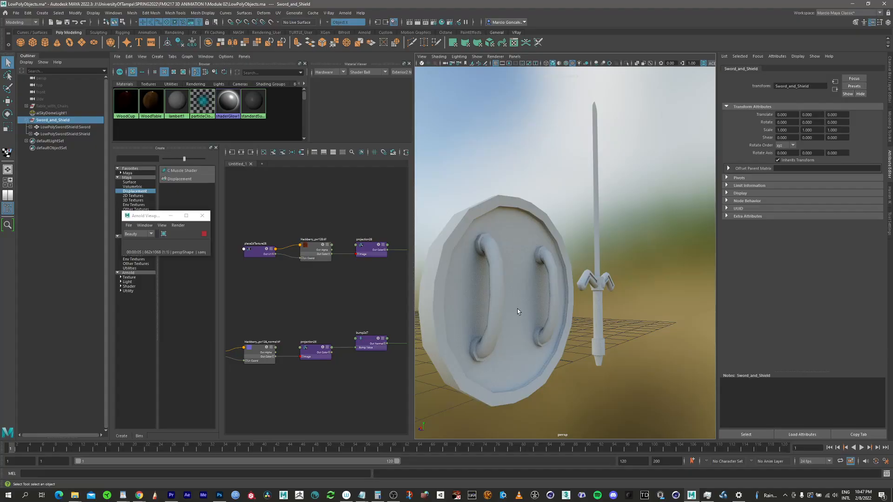
alt+drag(517, 308, 602, 308)
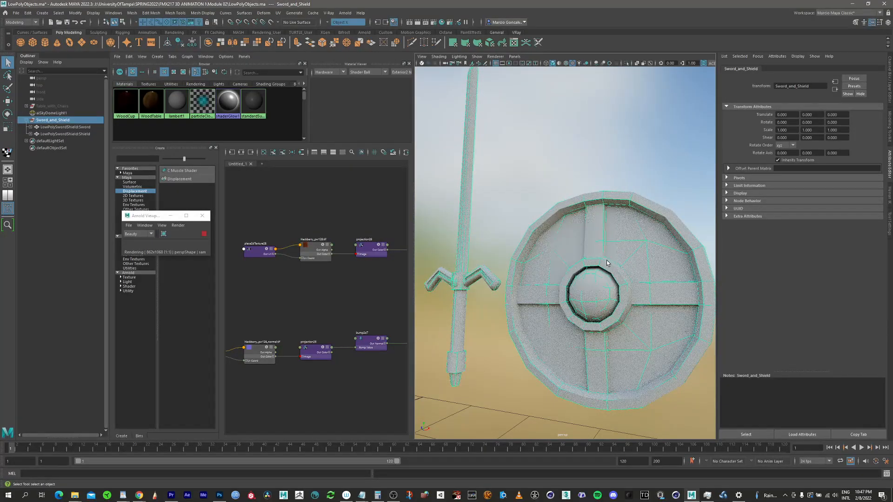
scroll(571, 241, down, 1)
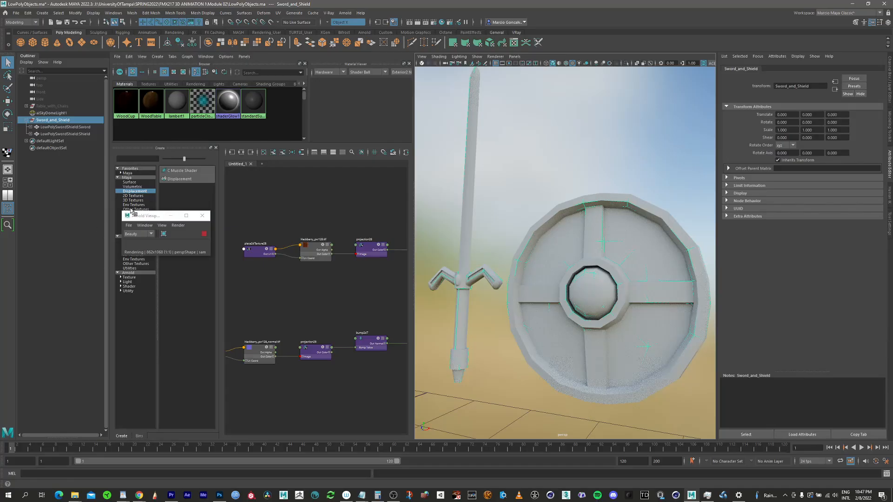
click(7, 208)
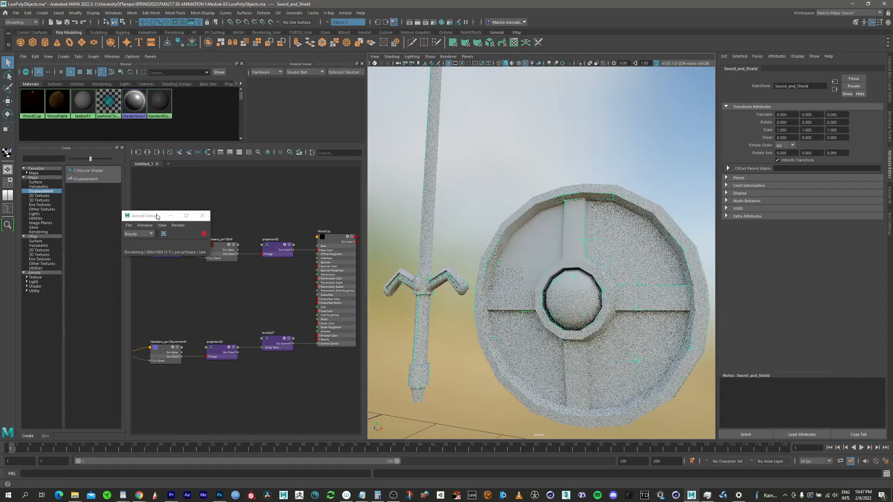
drag(157, 216, 298, 85)
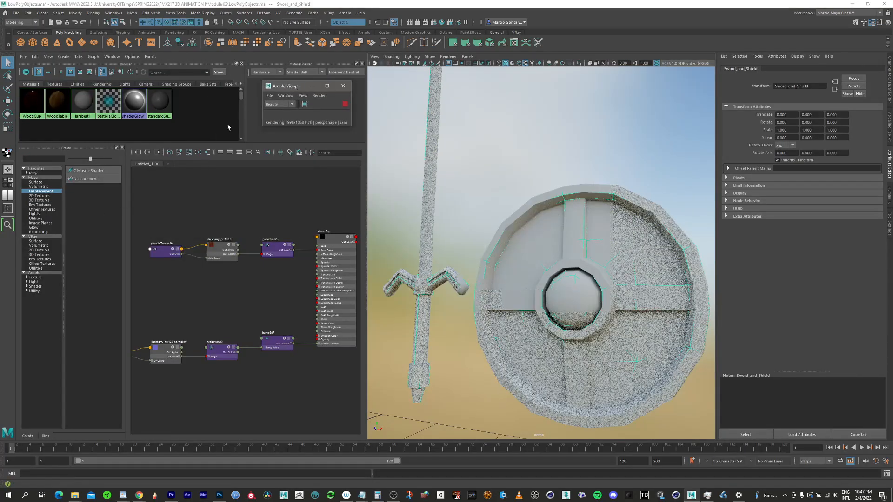
click(187, 153)
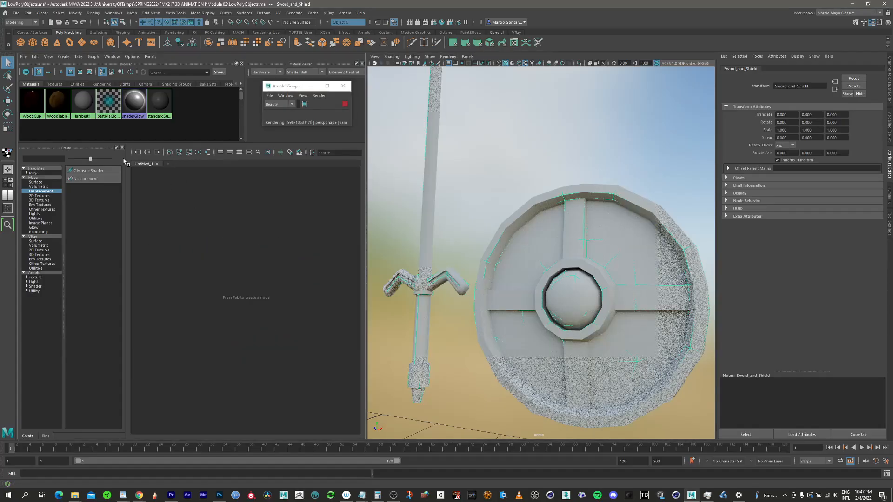
Step: Create five new Arnold aiStandardSurface materials for the sword and shield
click(36, 286)
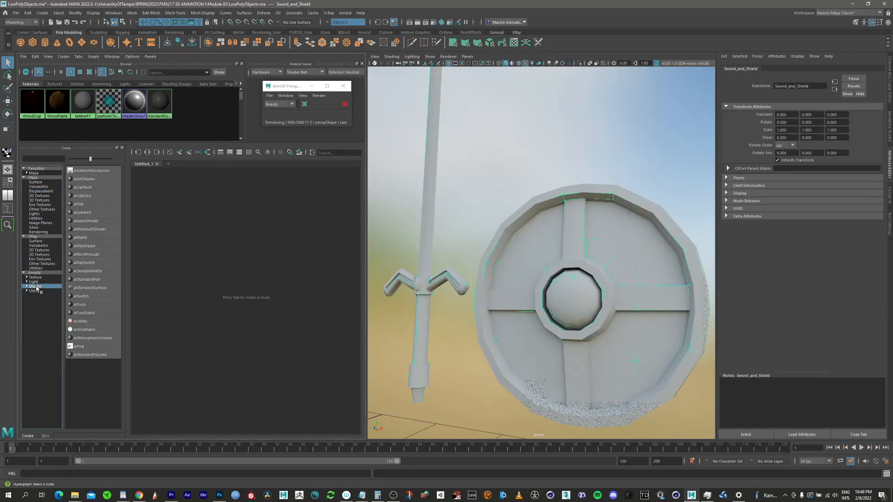
click(90, 289)
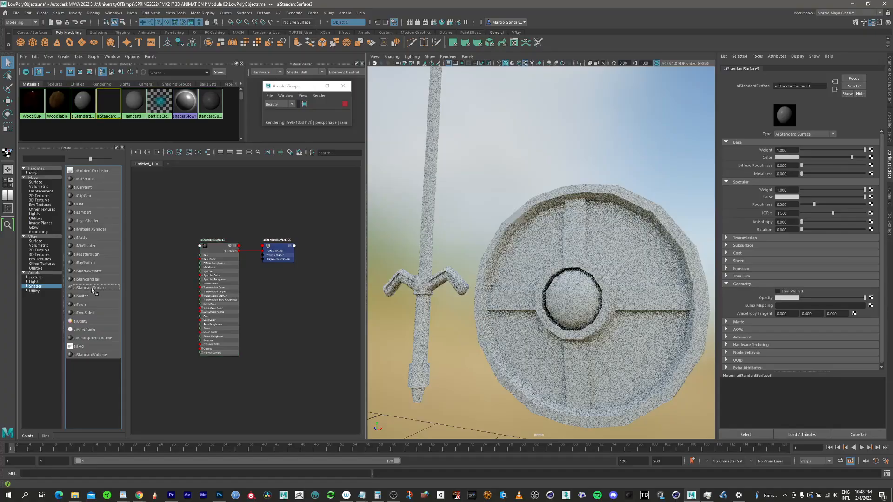
click(92, 289)
click(92, 289)
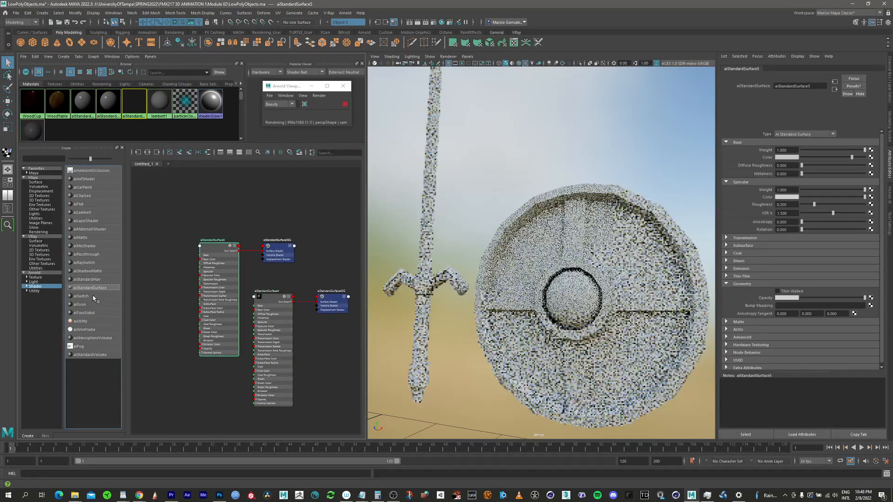
click(92, 289)
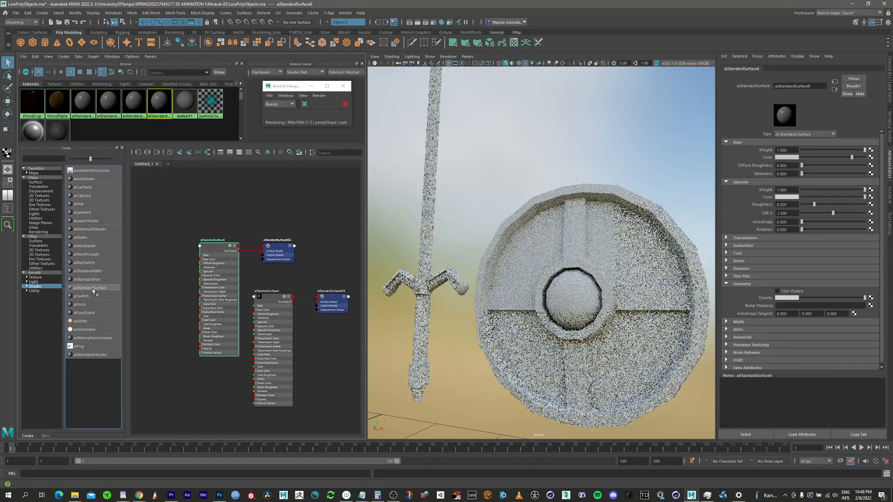
click(92, 289)
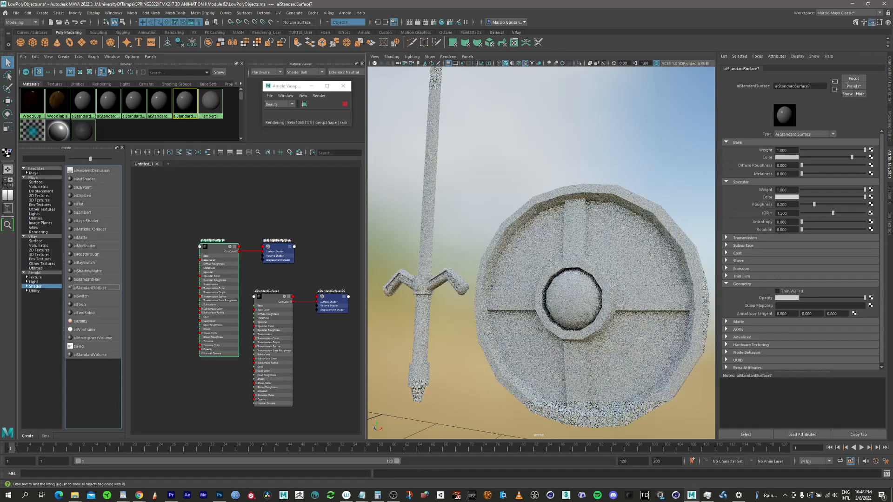
Step: Rename the first of the new aiStandardSurface materials as DARK METAL
click(84, 102)
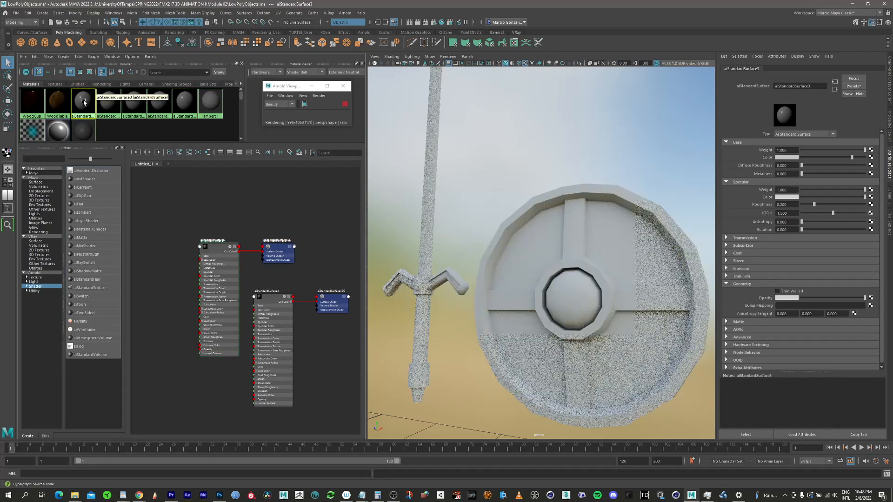
double_click(797, 86)
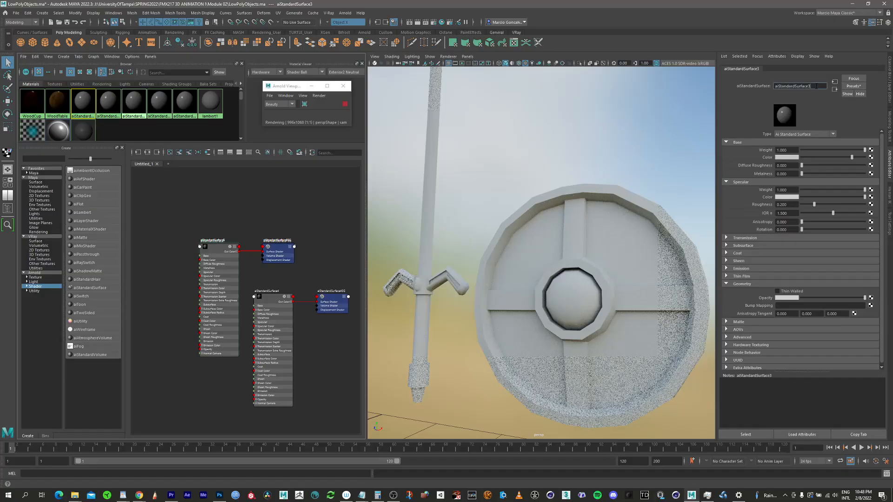
text(DARL)
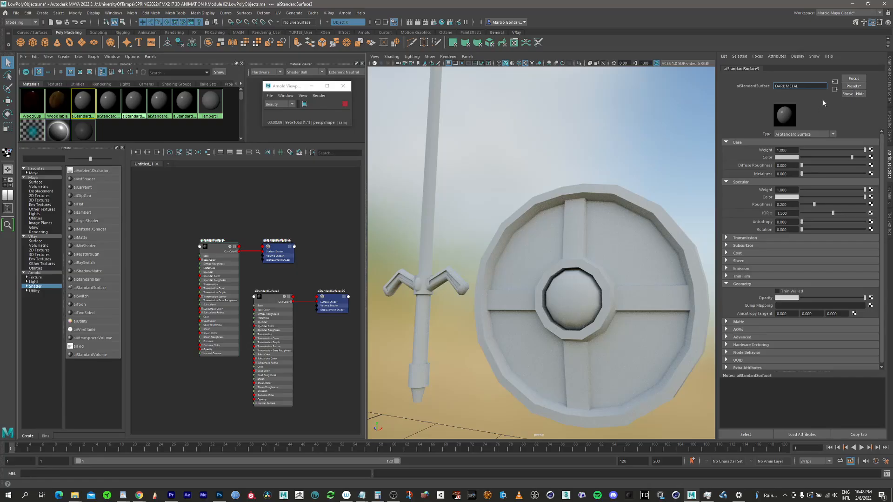
Step: Try to blend the Chrome preset into the DARK_METAL material at 50%
click(857, 88)
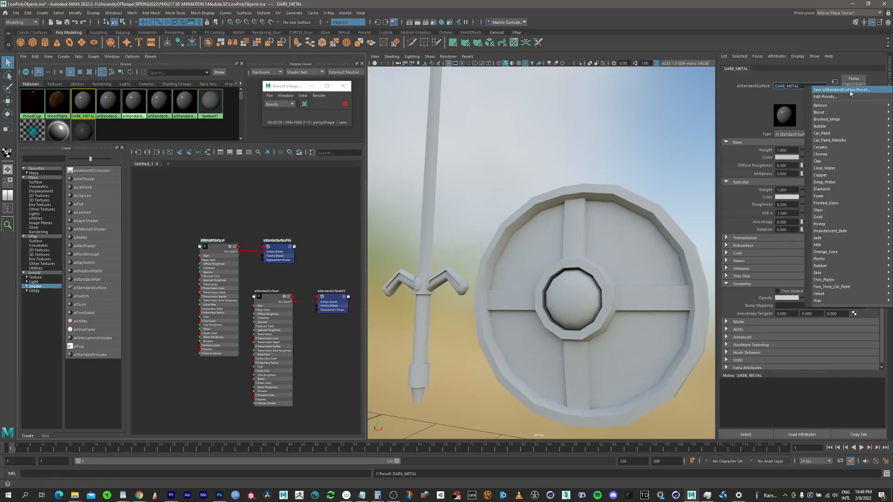
mouse_move(836, 125)
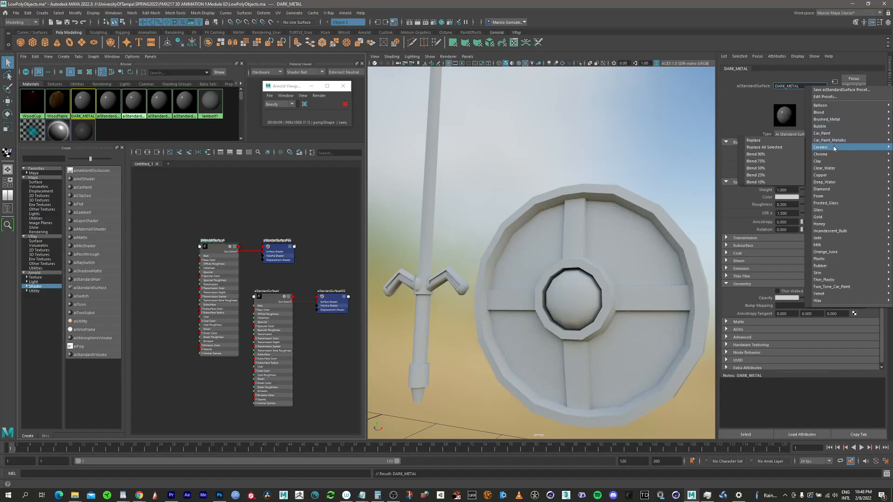
mouse_move(831, 153)
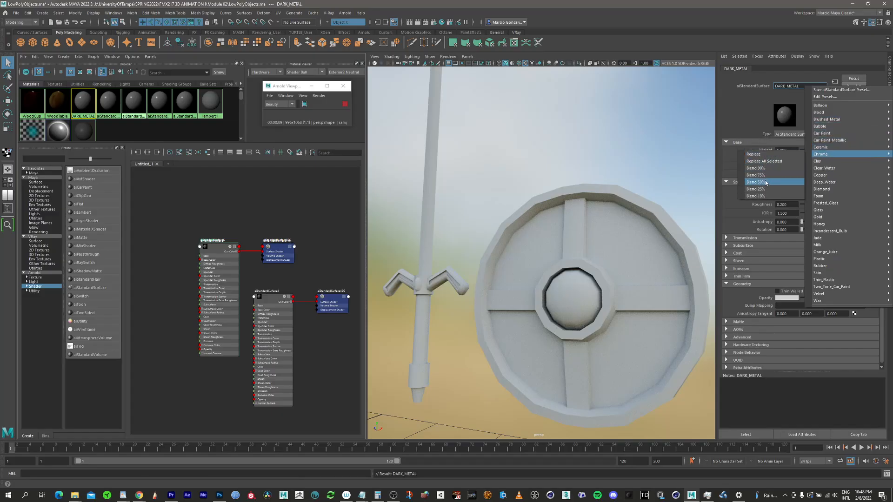
click(766, 183)
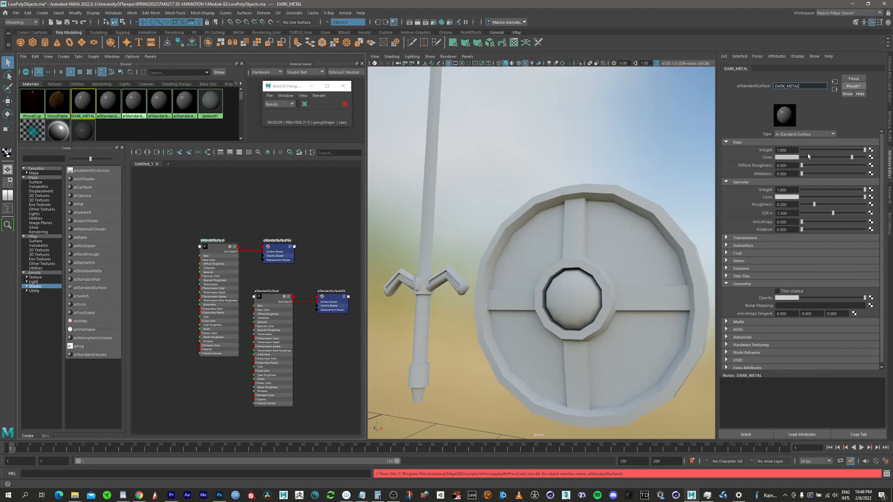
Step: Assign the DARK_METAL material to the shield and select the material again for editing
click(577, 233)
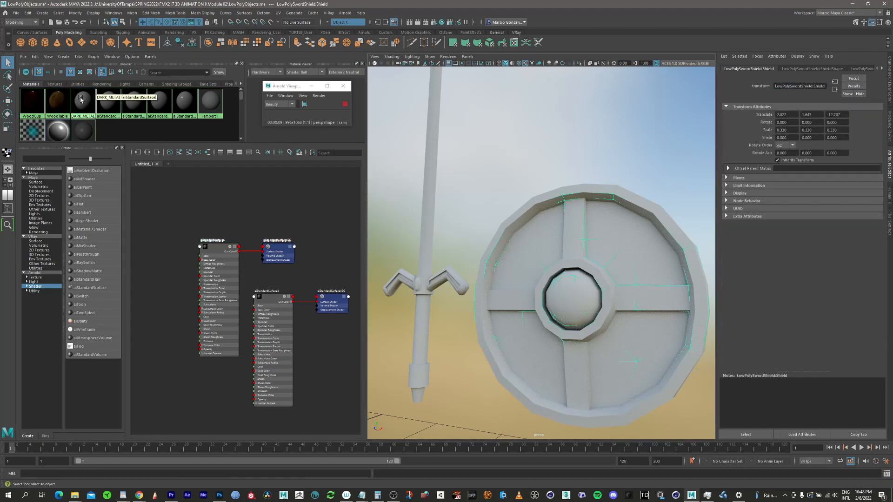
right_drag(82, 100, 87, 78)
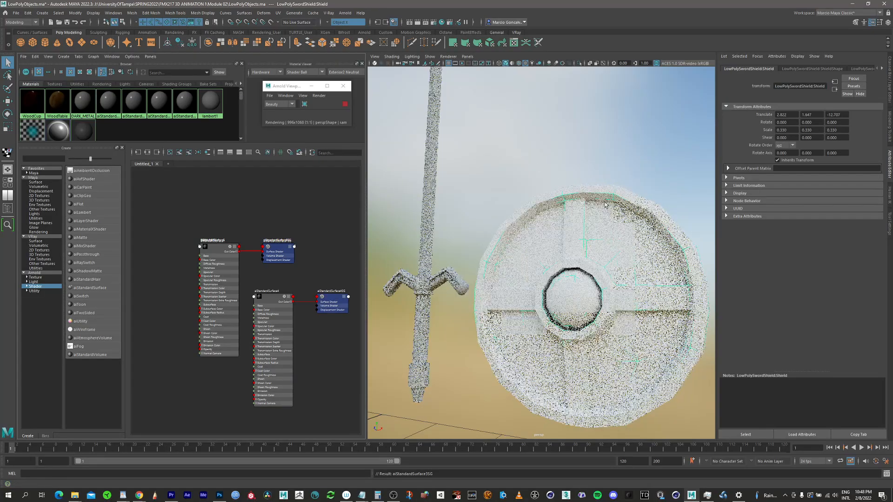
click(82, 101)
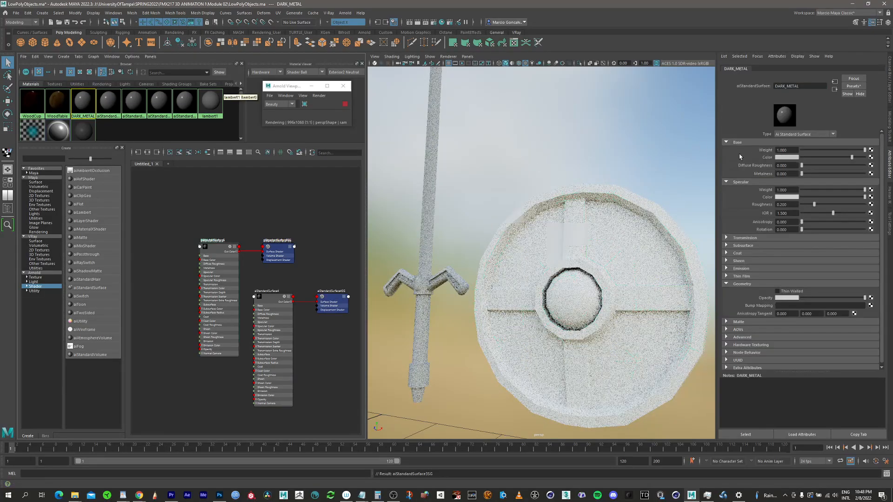
Step: Blend the Chrome preset into the shield's DARK_METAL material at 50%
alt+drag(588, 266, 633, 254)
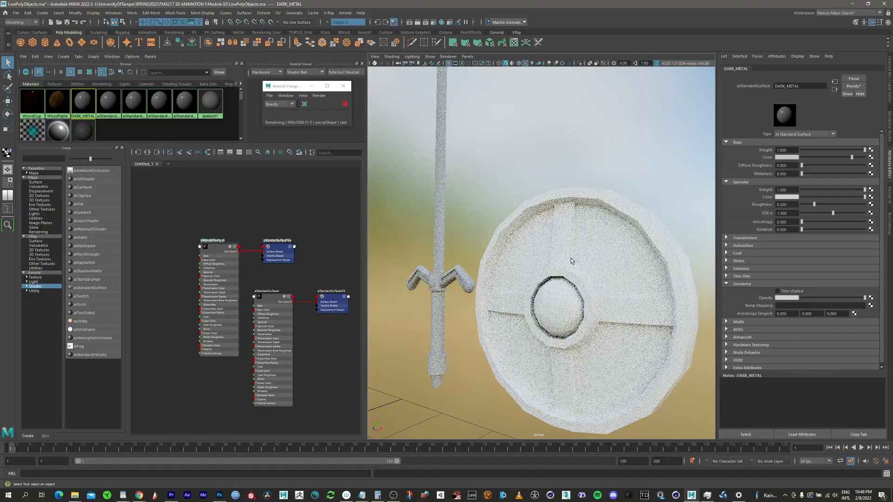
alt+drag(669, 173, 697, 166)
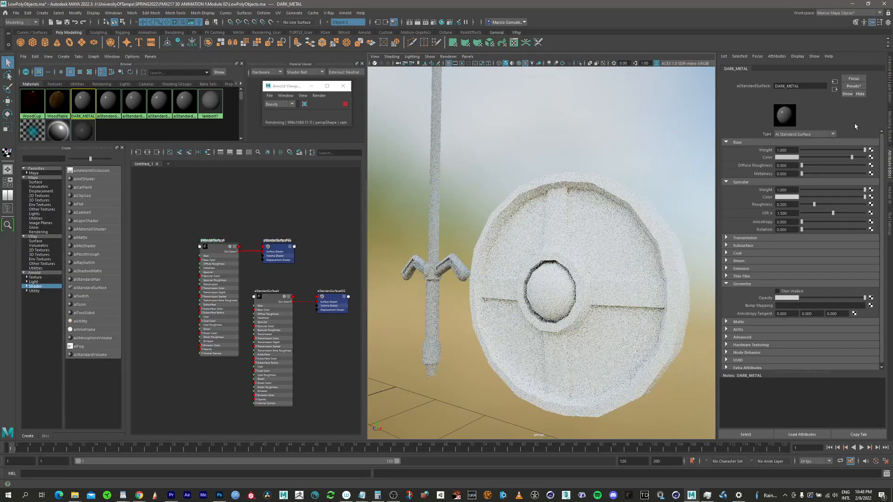
click(853, 86)
mouse_move(825, 155)
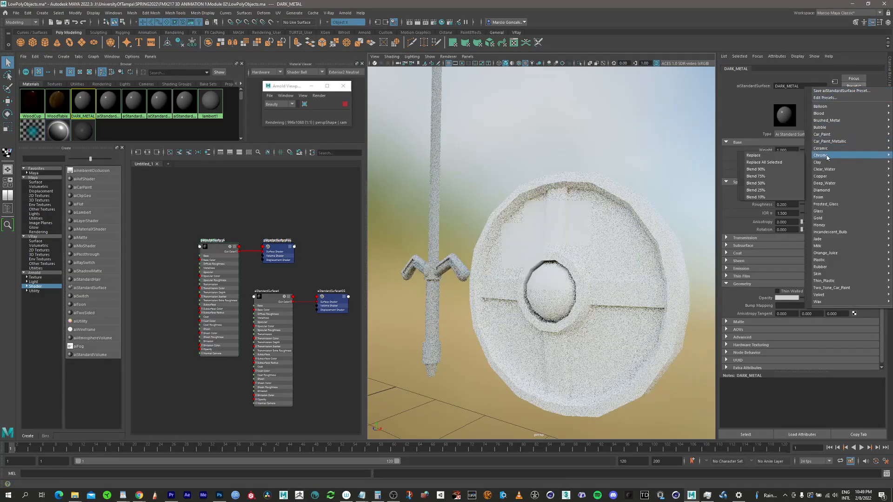
click(762, 183)
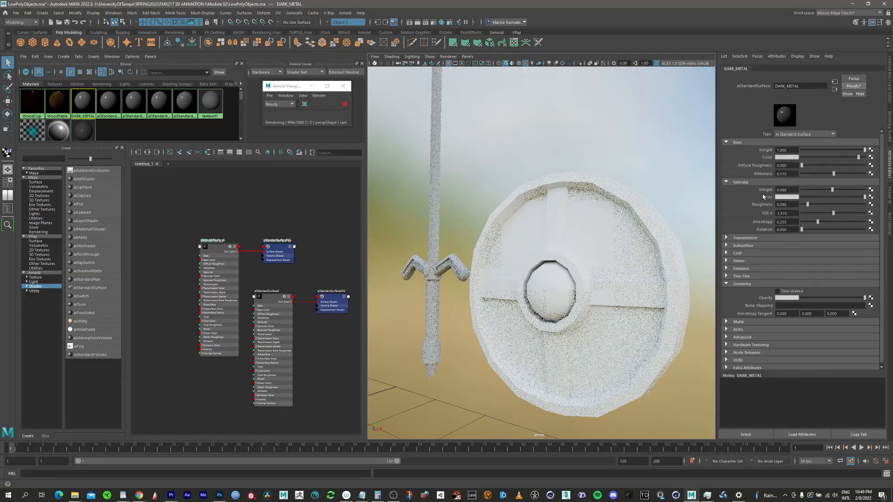
Step: Strengthen the metal look of DARK_METAL by blending in the Chrome preset three more times, at 90%, 75% and 50%
click(847, 94)
mouse_move(828, 154)
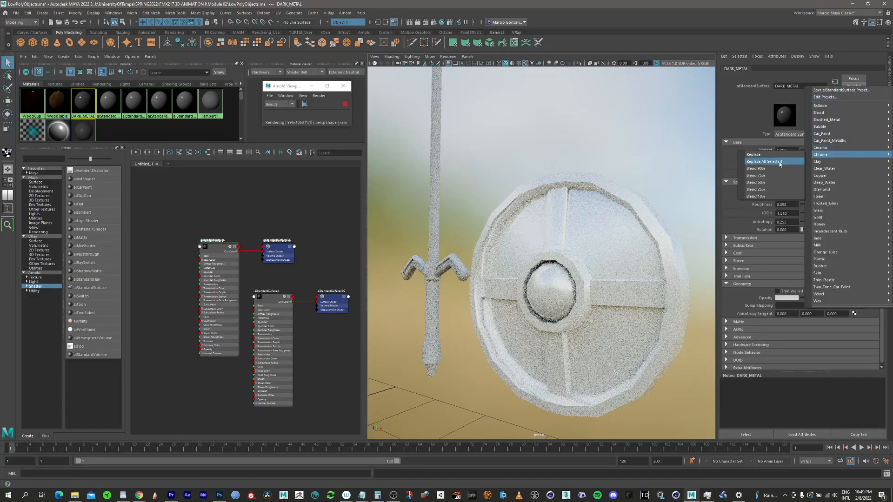
click(759, 169)
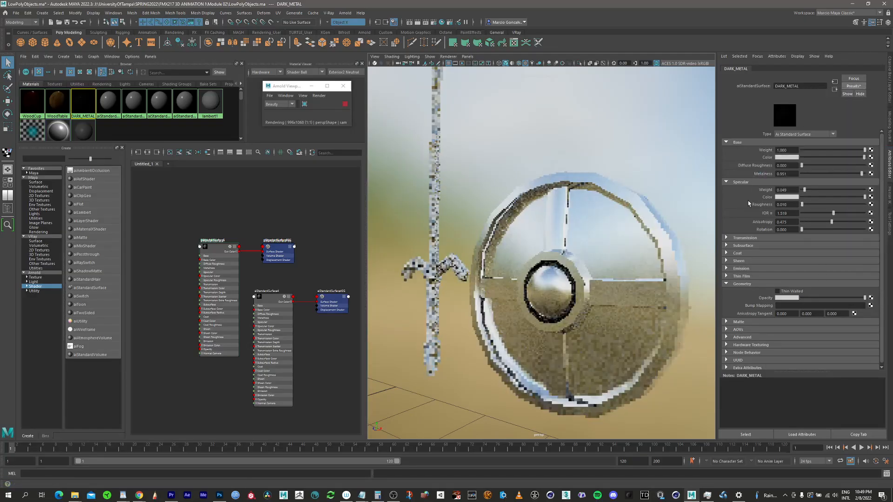
click(848, 88)
mouse_move(828, 154)
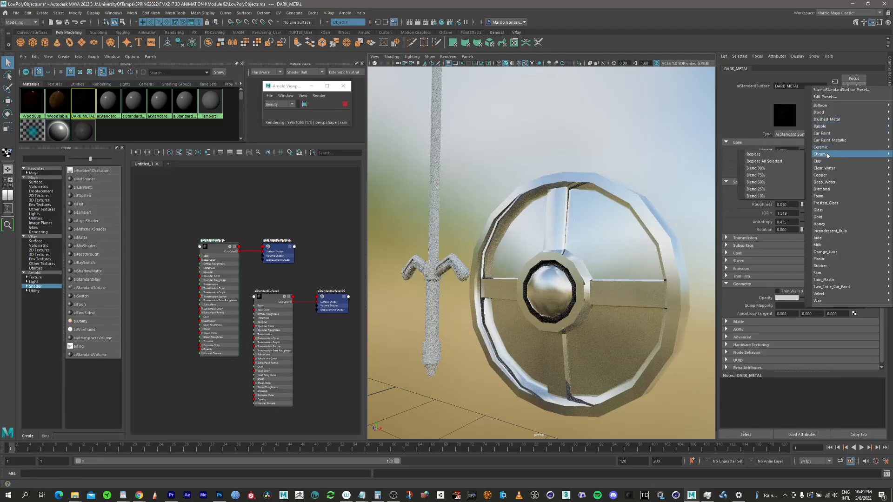
click(771, 174)
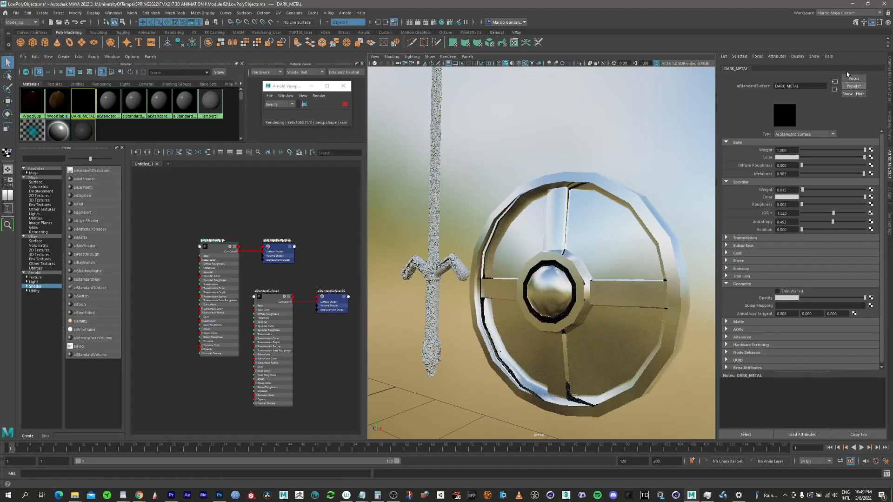
click(849, 88)
mouse_move(828, 155)
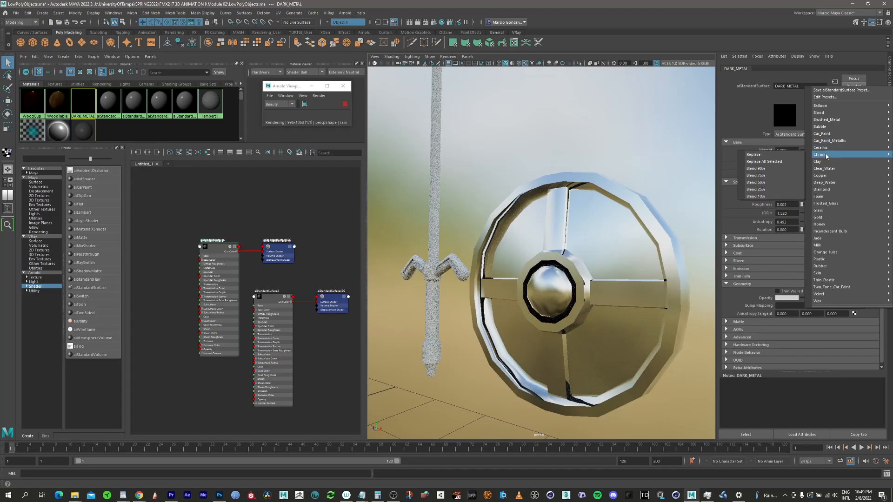
click(765, 182)
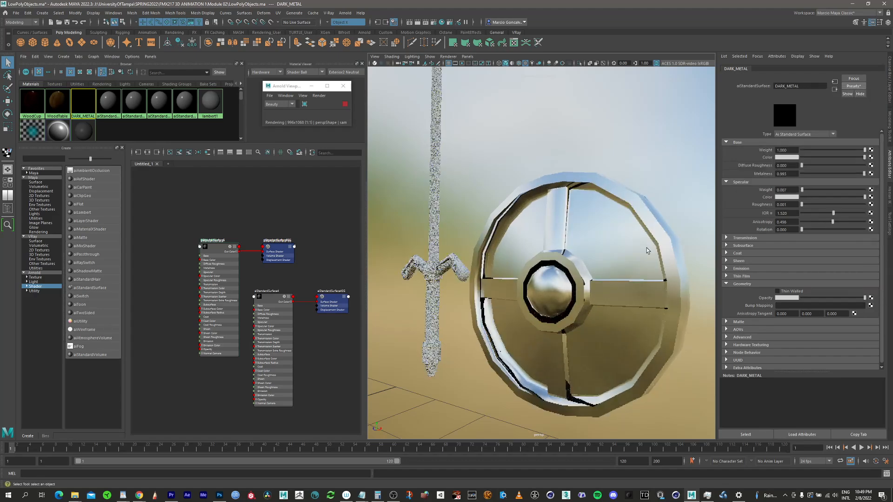
Step: Darken the base color of DARK_METAL to a dark grey, checking the shield from other angles in the render
mouse_move(612, 260)
alt+mouse_down()
mouse_move(670, 264)
mouse_move(610, 246)
alt+mouse_up()
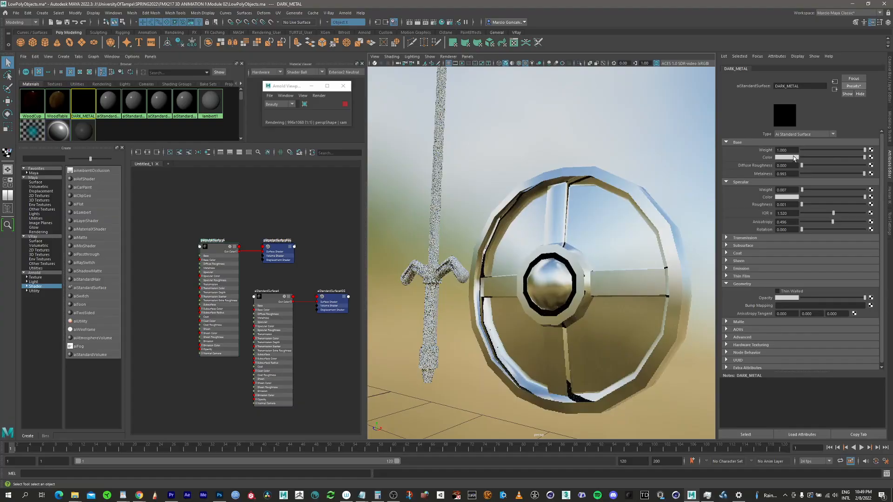
drag(863, 158, 812, 159)
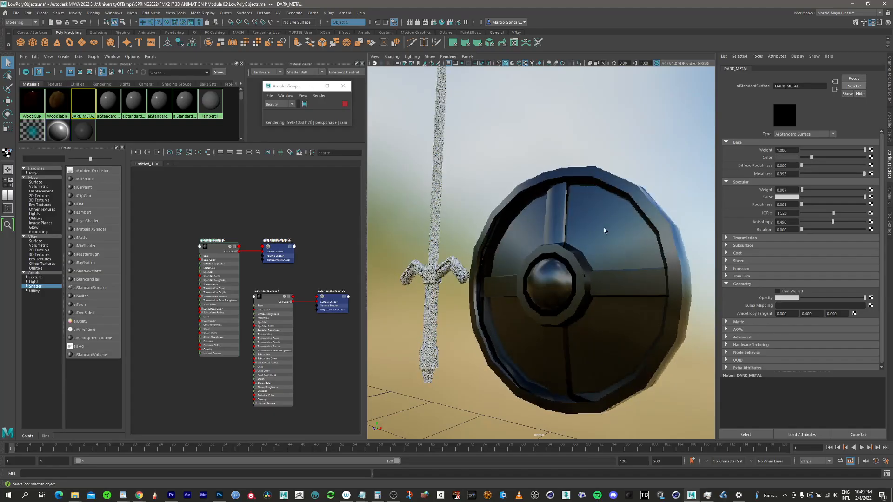
alt+drag(605, 229, 626, 225)
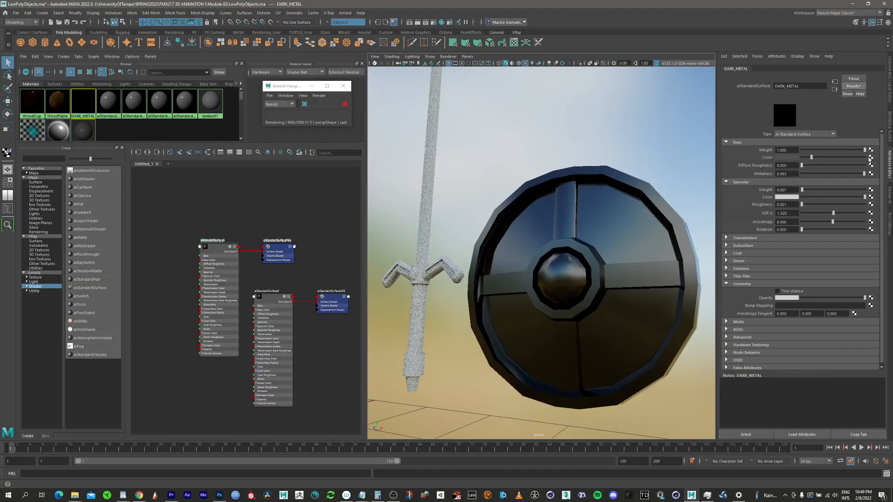
drag(811, 159, 814, 158)
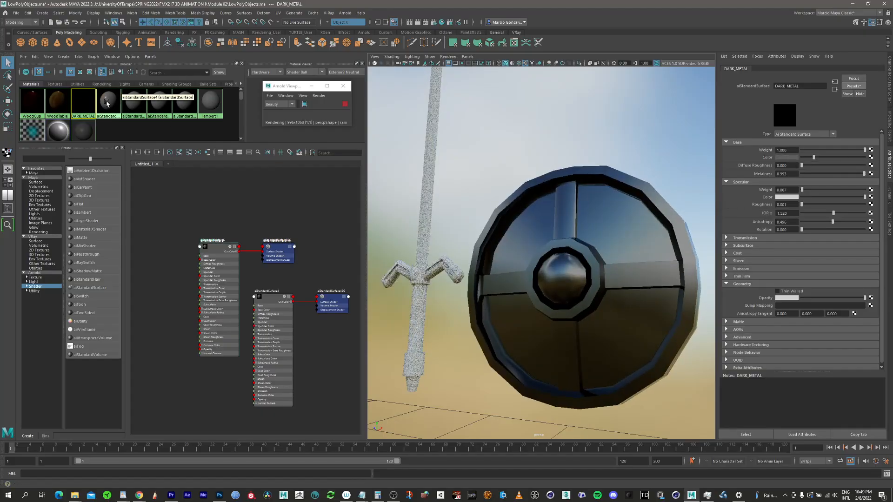
Step: Rename the unused standard surface material next to DARK_METAL as WOOD
click(102, 102)
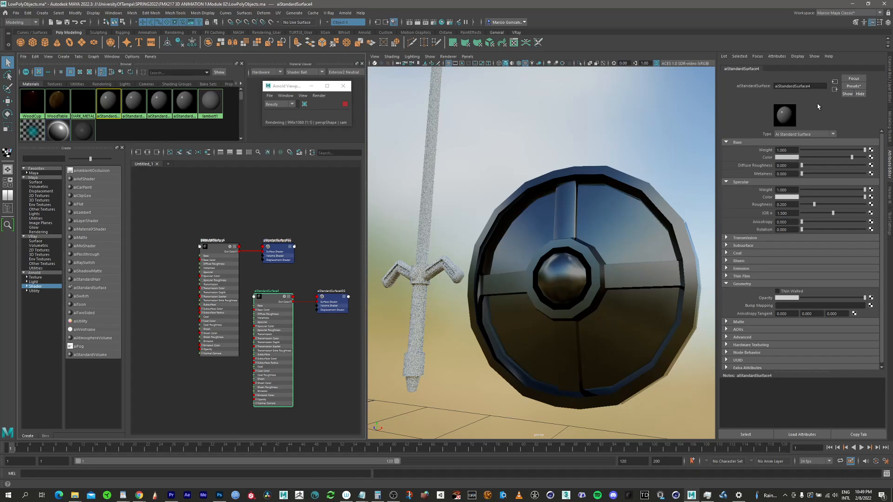
double_click(820, 88)
text(WOOD)
Step: Try to blend the Clay preset into the WOOD material at 50%
click(853, 87)
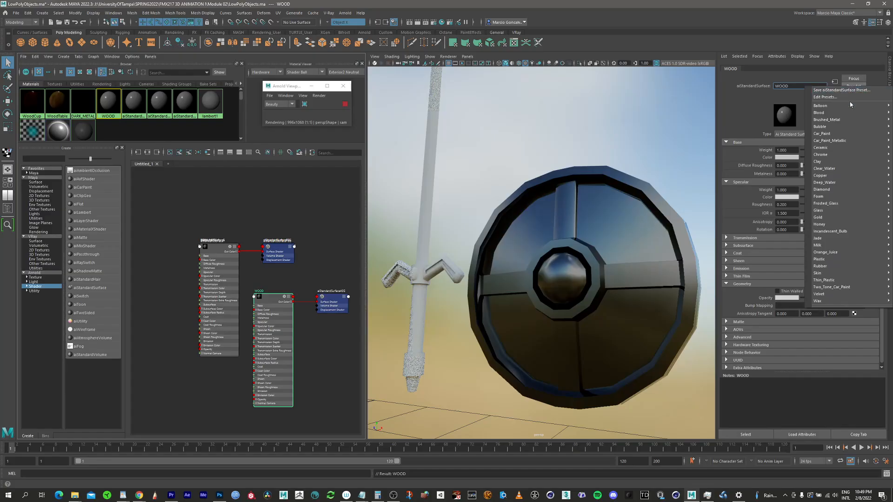
mouse_move(825, 163)
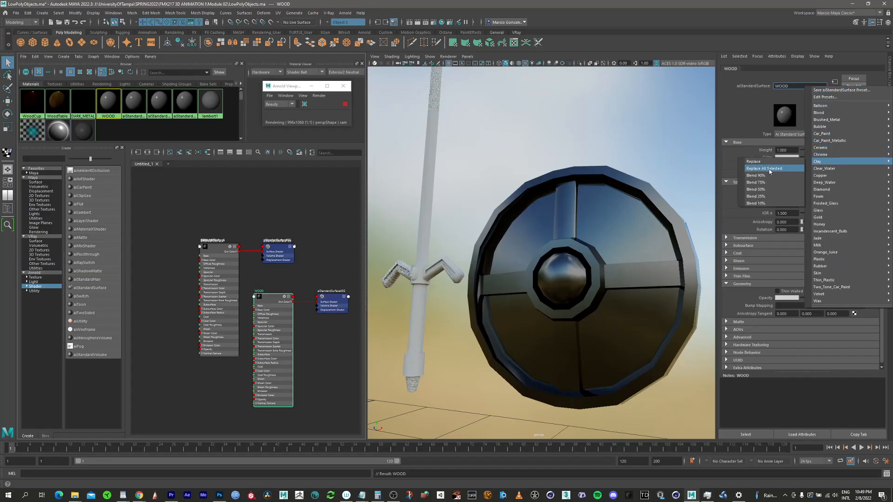
click(772, 190)
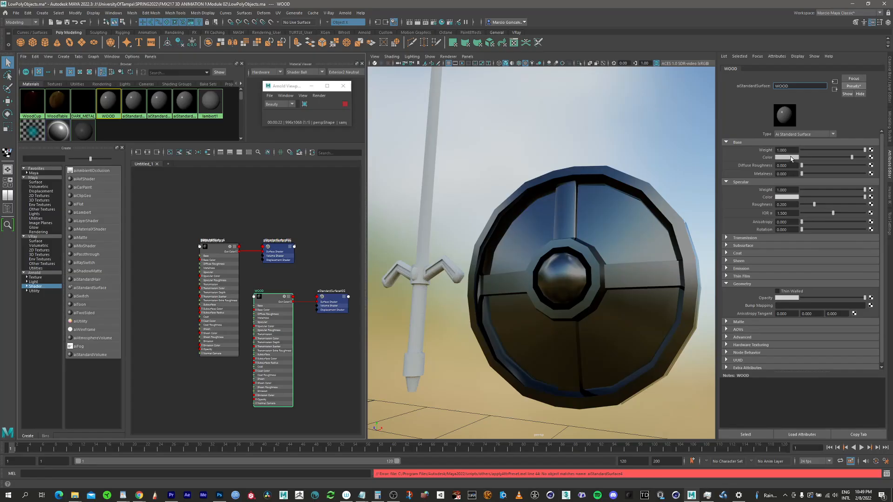
Step: Change the base color of WOOD to a golden yellow
click(792, 159)
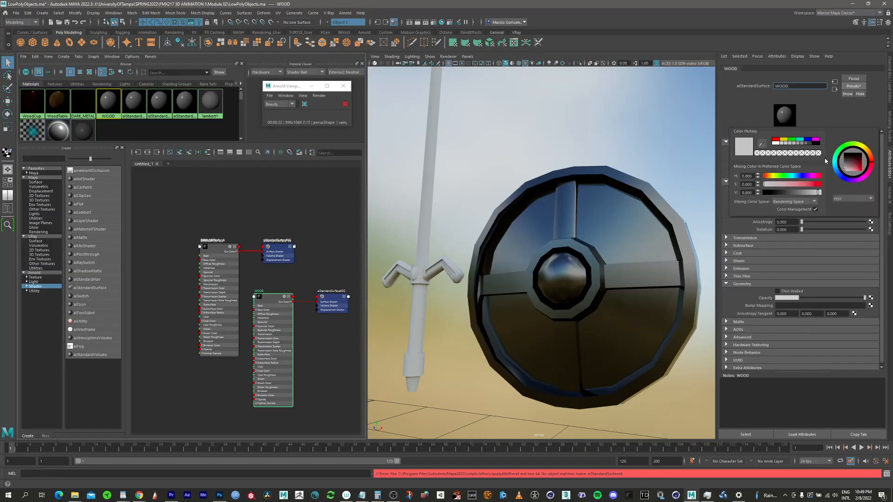
click(784, 139)
drag(773, 176, 771, 177)
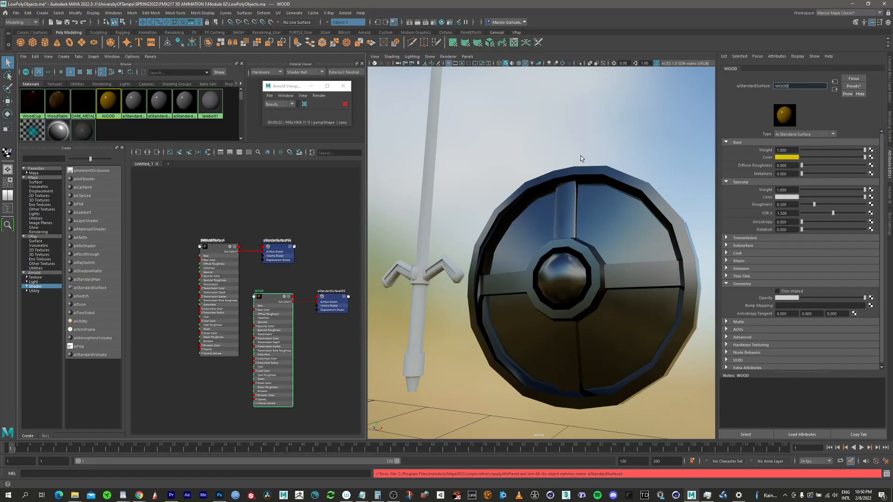
Step: Assign the WOOD material to the shield and darken its base color to a dark yellowish brown
click(553, 214)
right_drag(108, 102, 113, 83)
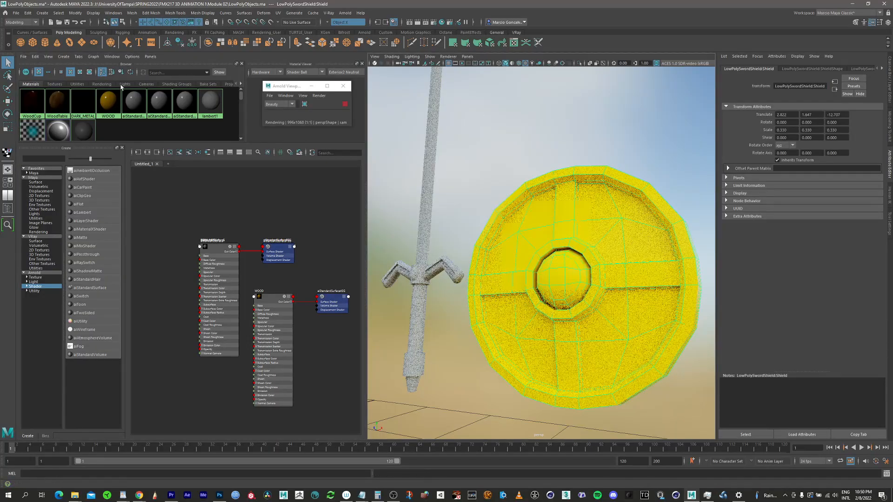
click(109, 101)
drag(852, 157, 812, 162)
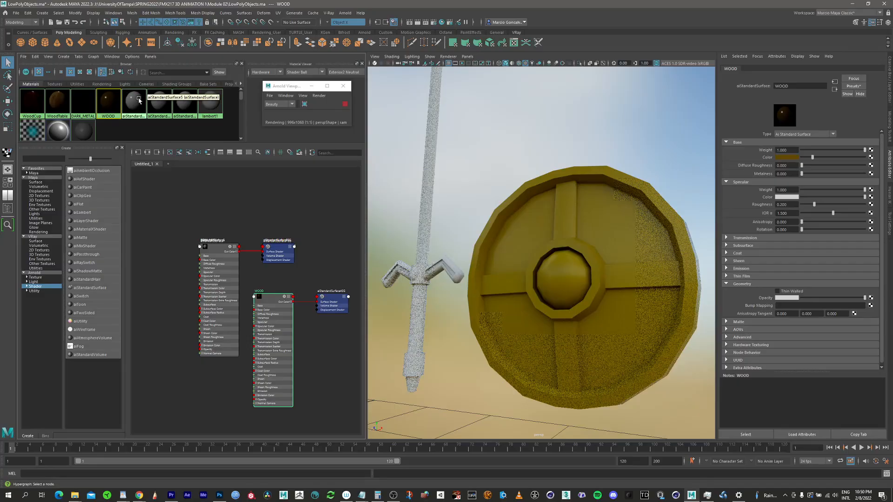
Step: Rename the unused standard surface material next to WOOD as GOLD
click(134, 101)
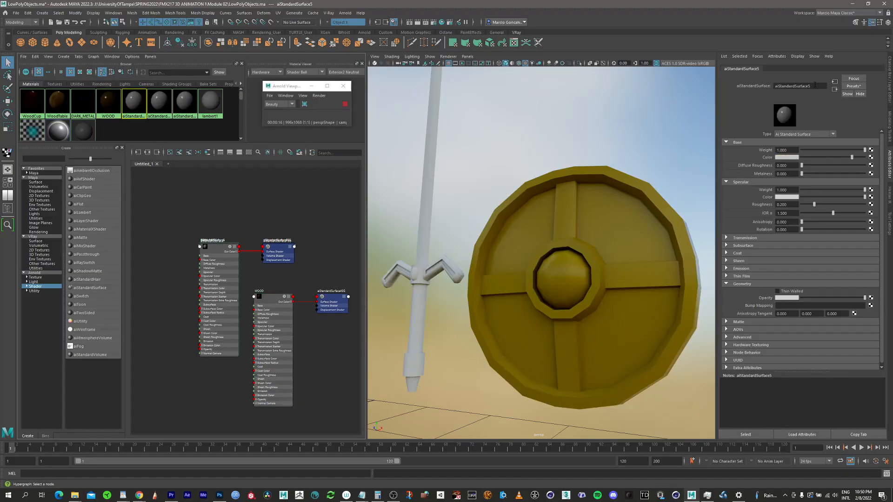
drag(814, 85, 739, 89)
text(GOLD)
Step: Try to blend the Gold preset into the GOLD material at 50%
click(853, 86)
mouse_move(830, 157)
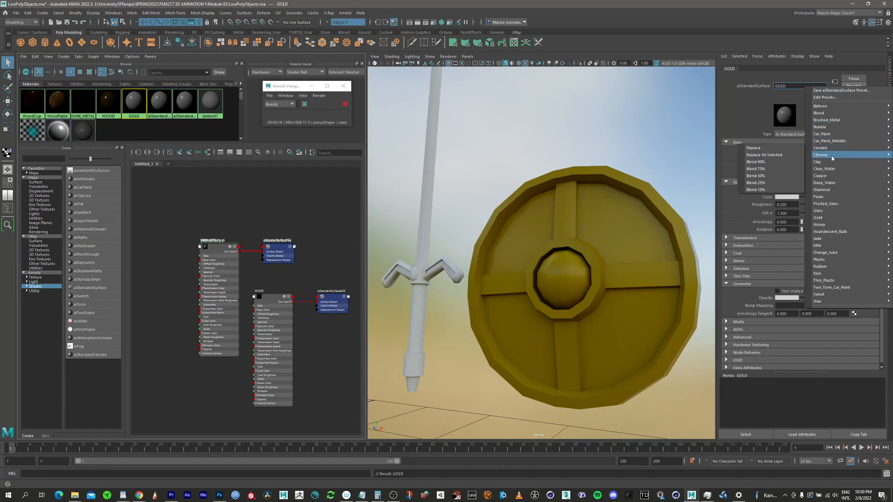
mouse_move(835, 141)
mouse_move(830, 218)
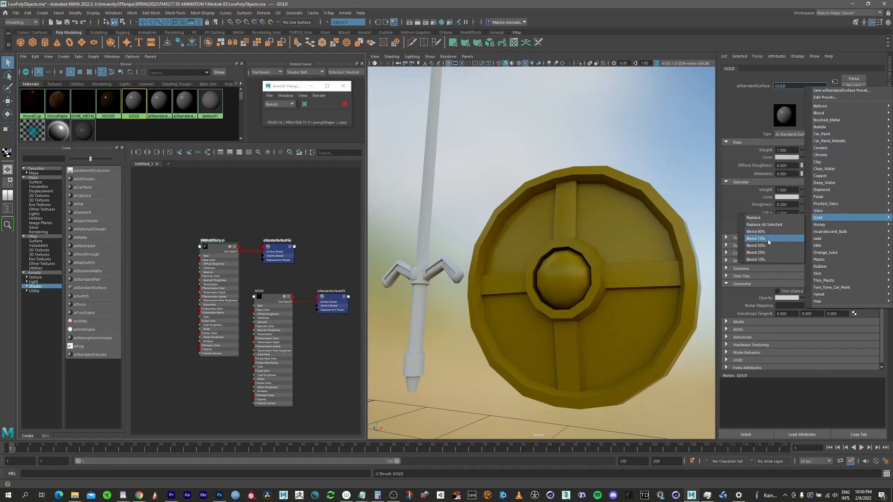
click(768, 239)
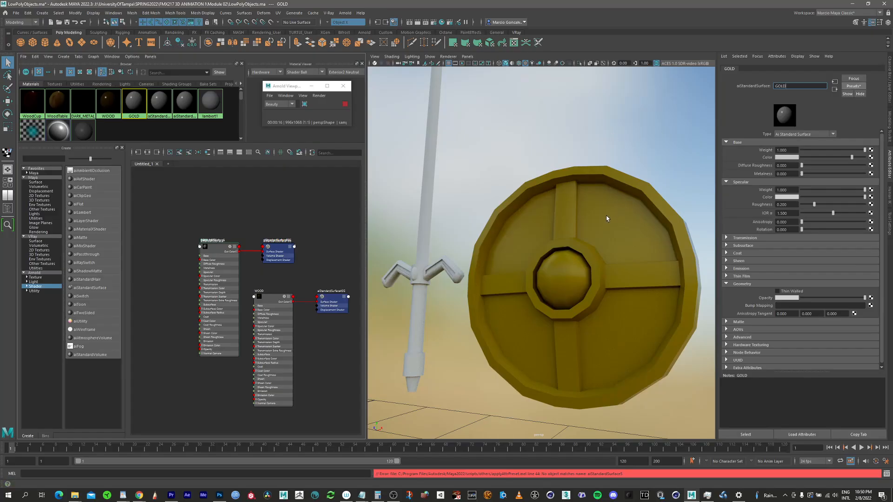
Step: Assign the GOLD material to the shield
click(583, 233)
right_drag(139, 100, 140, 83)
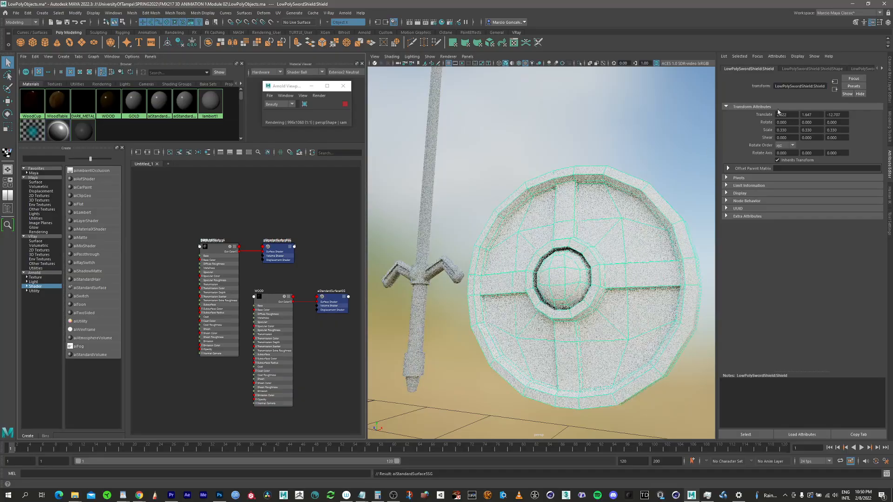
alt+drag(593, 256, 553, 265)
click(859, 86)
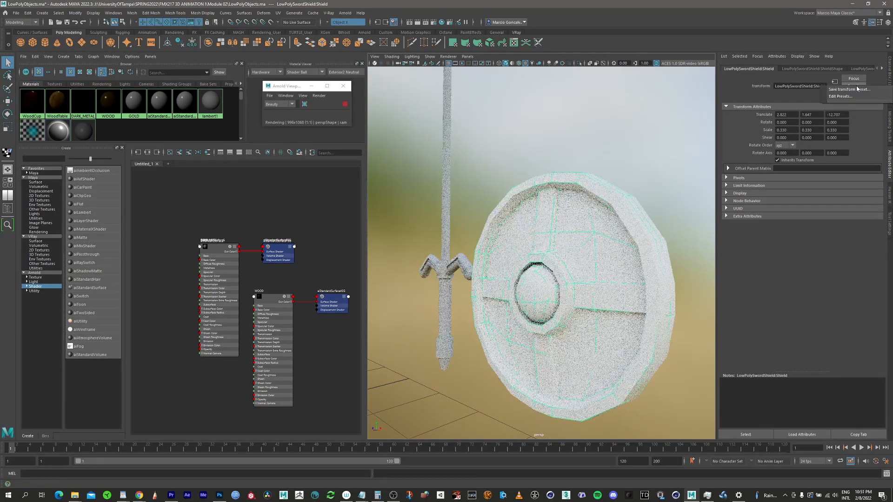
click(817, 77)
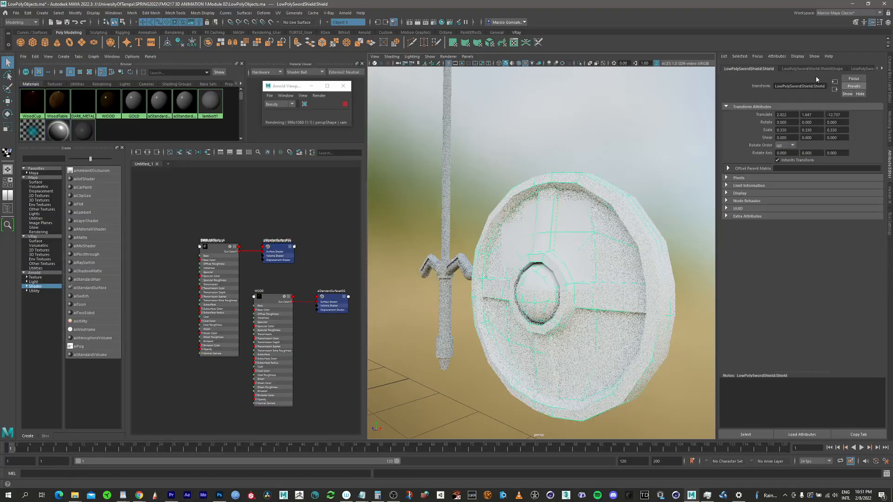
Step: Blend the Gold preset into the shield's GOLD material twice to build up a metallic gold look
click(133, 102)
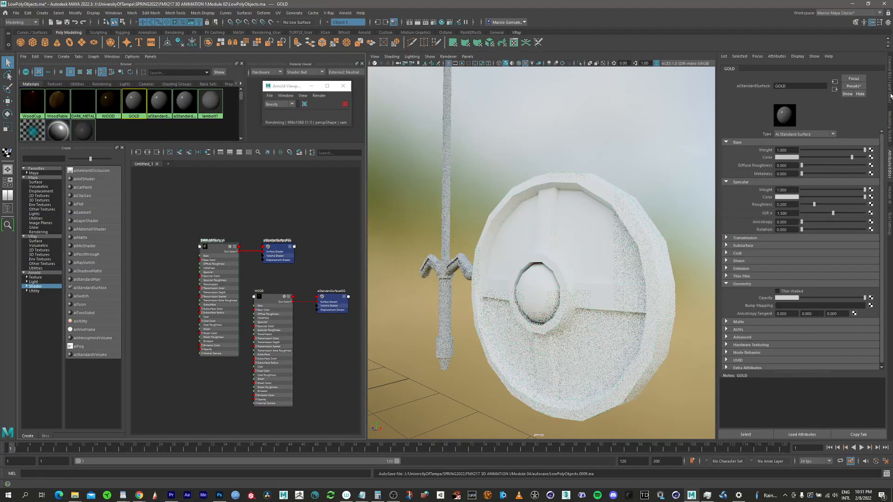
click(855, 86)
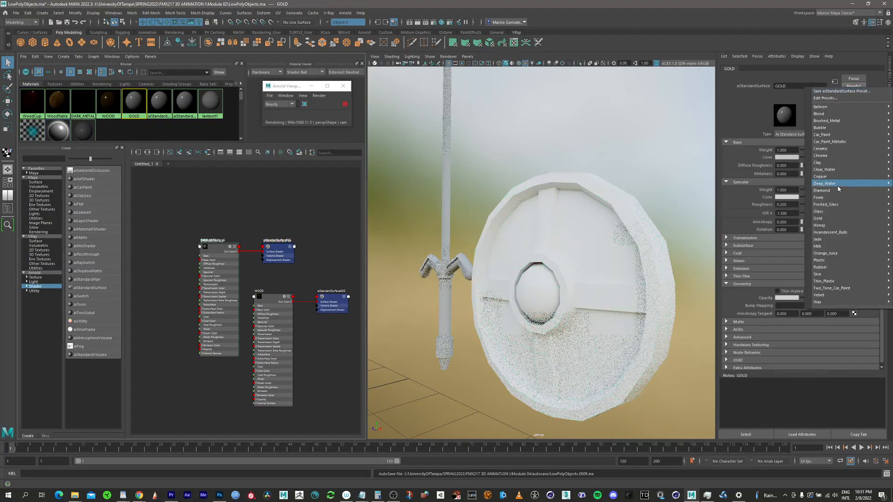
mouse_move(832, 170)
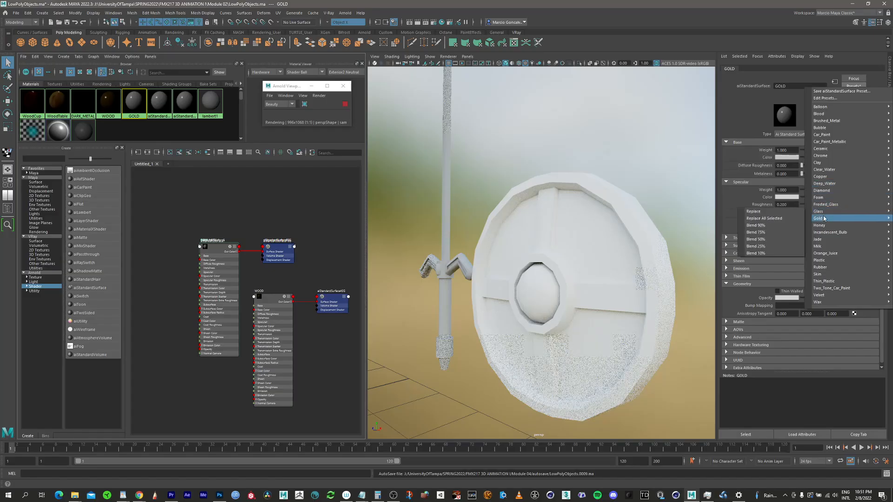
mouse_move(823, 222)
click(764, 246)
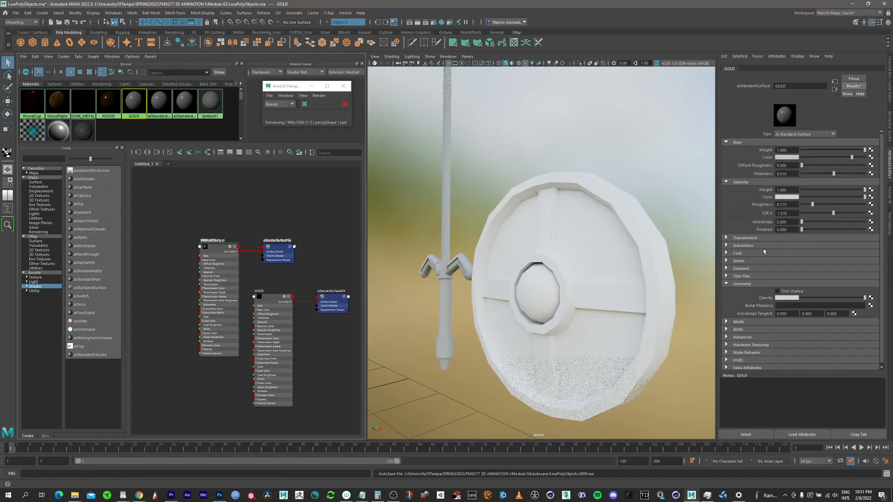
click(853, 86)
mouse_move(829, 217)
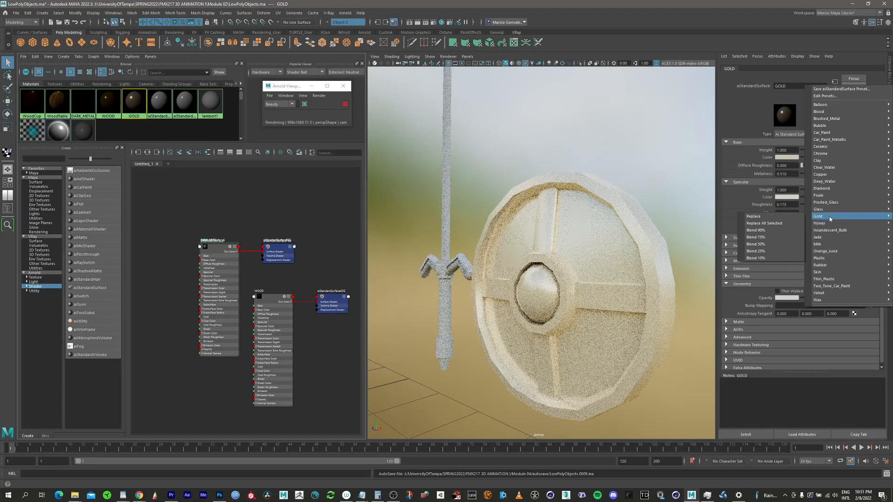
click(782, 224)
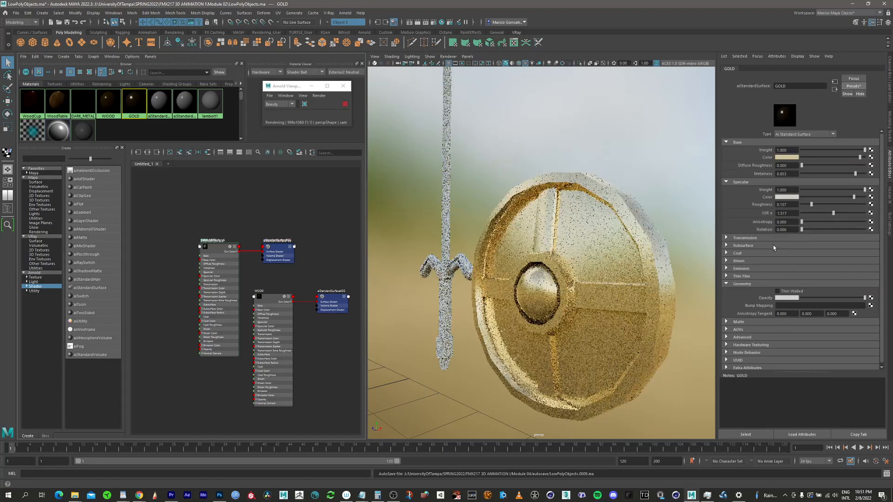
alt+drag(540, 234, 602, 214)
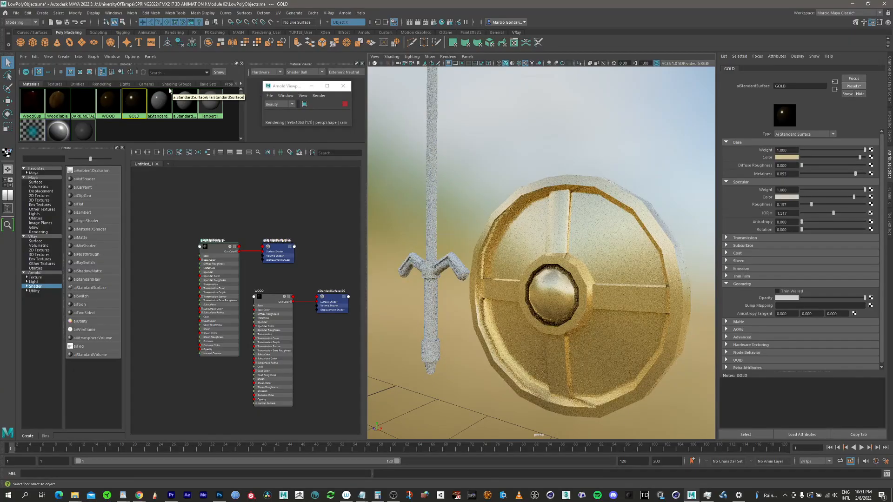
Step: Rename the unused standard surface material next to GOLD as STRAPS for the handles on the back of the shield
click(159, 102)
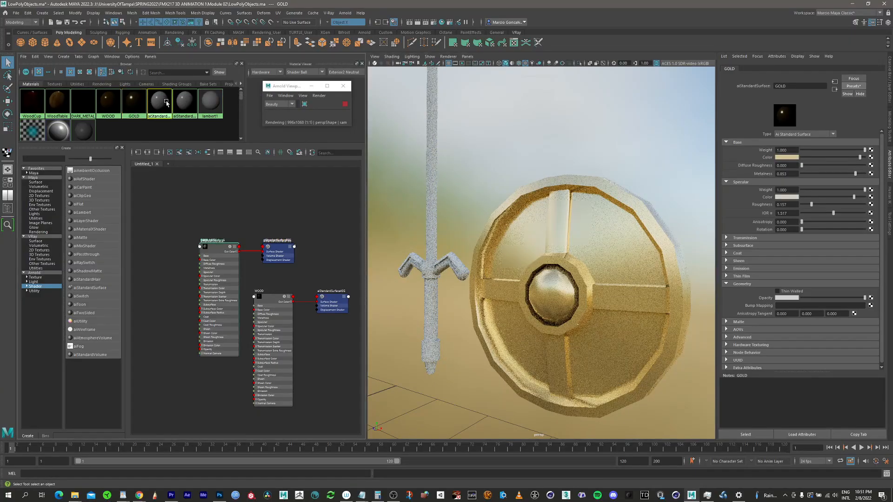
alt+drag(605, 296, 434, 265)
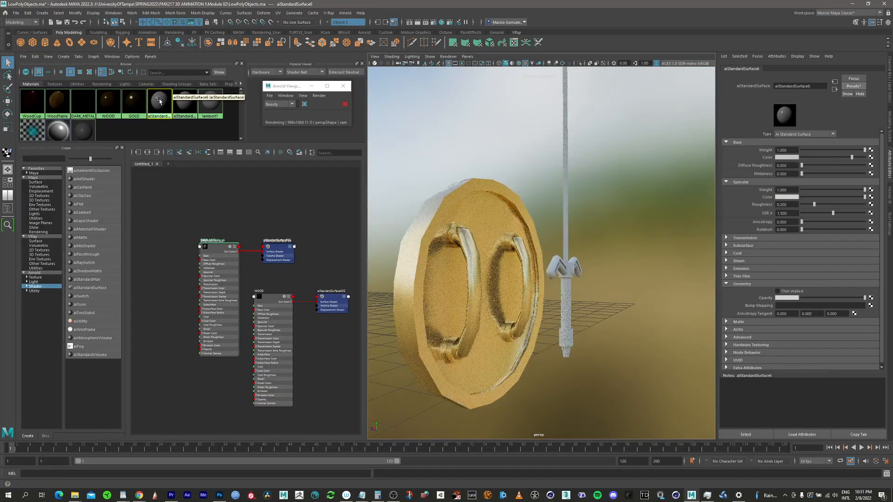
click(803, 86)
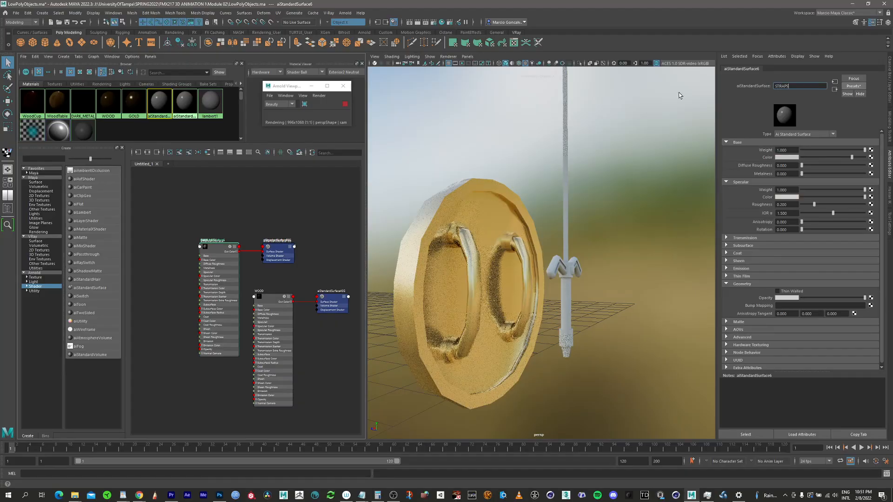
text(STRAPS)
key(Return)
Step: Try to blend the Rubber preset into the STRAPS material at 50%
click(855, 86)
mouse_move(837, 175)
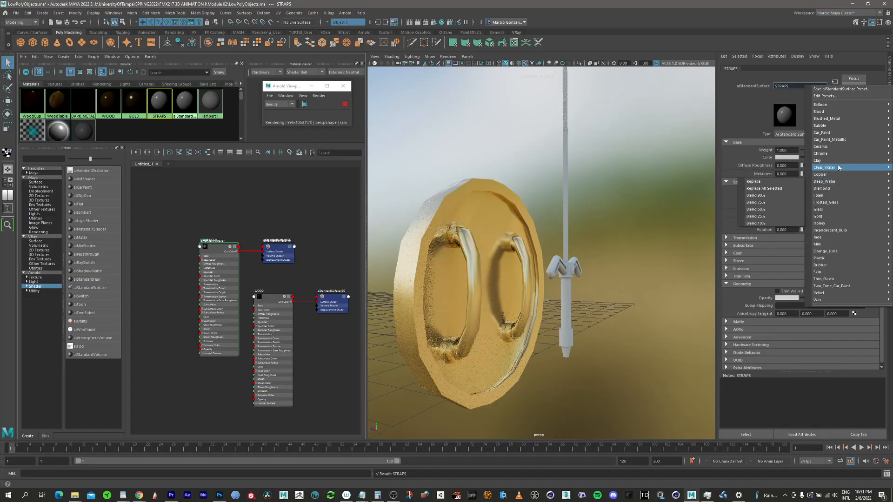
mouse_move(831, 245)
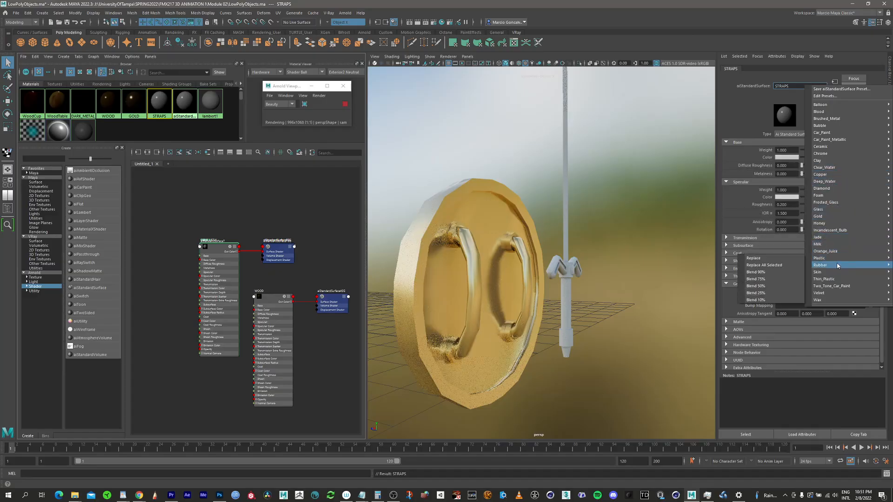
mouse_move(840, 300)
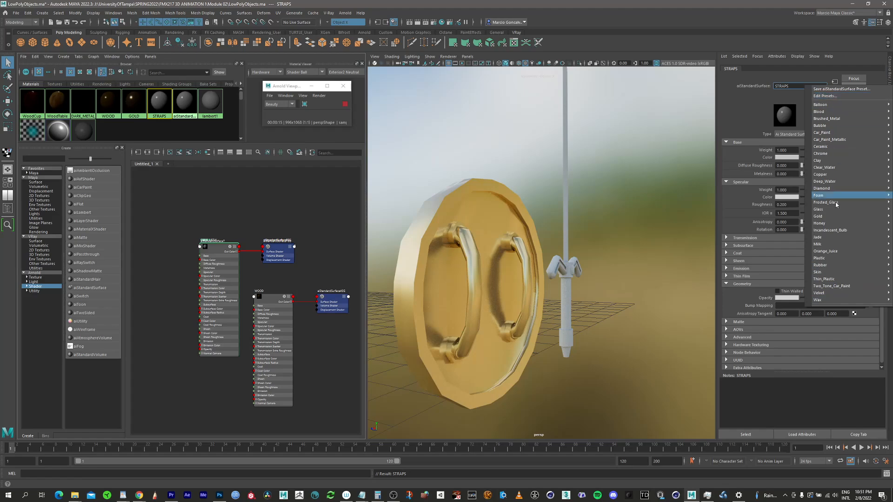
mouse_move(830, 266)
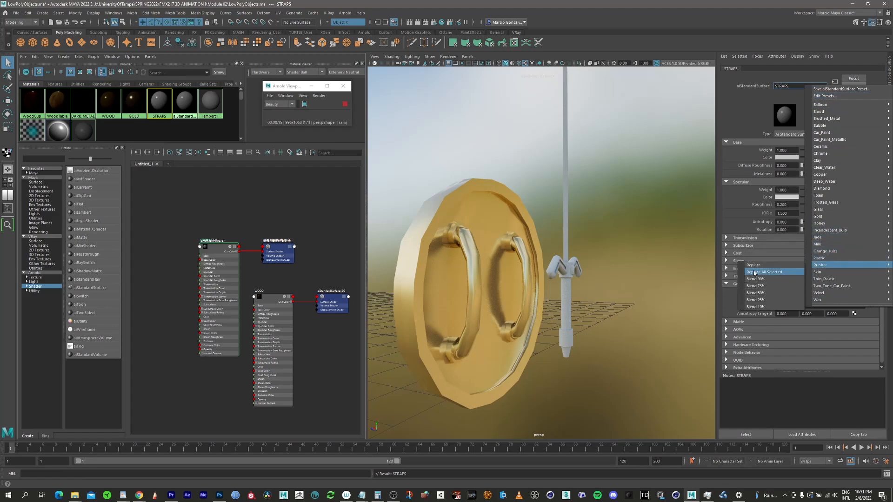
click(767, 294)
Step: Change the base color of STRAPS to a dark red
click(790, 158)
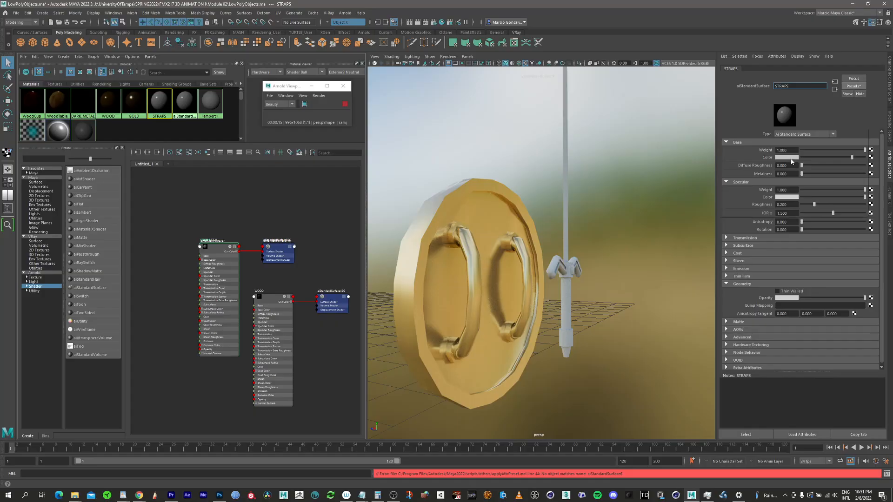
click(764, 139)
mouse_move(810, 192)
mouse_down()
mouse_move(782, 195)
mouse_move(806, 185)
mouse_move(796, 187)
mouse_up()
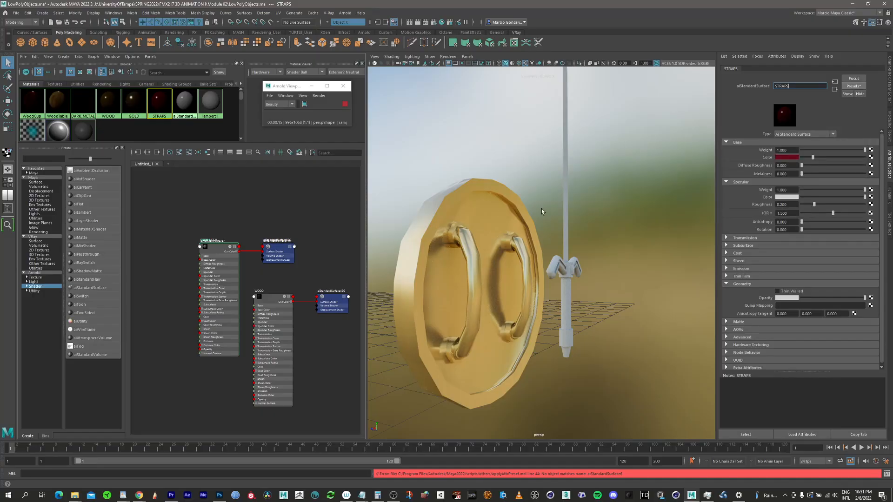
Step: Assign the STRAPS material to the shield and select the material again for editing
click(451, 222)
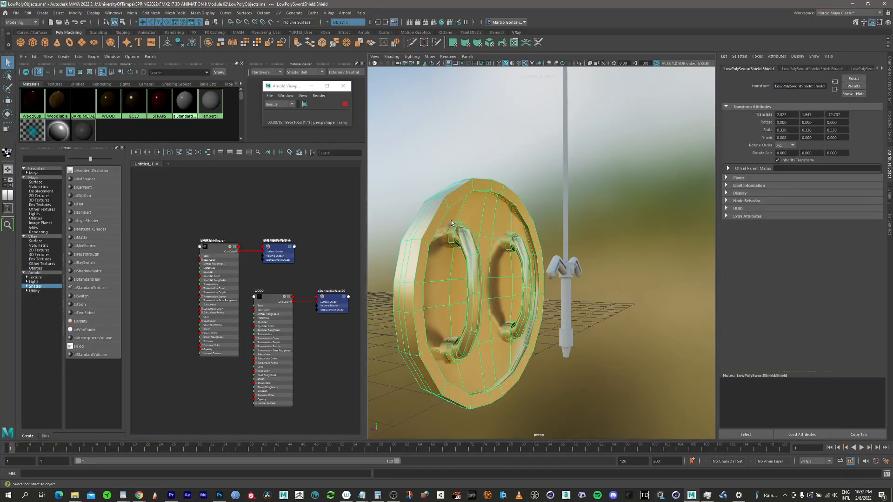
right_drag(165, 101, 170, 89)
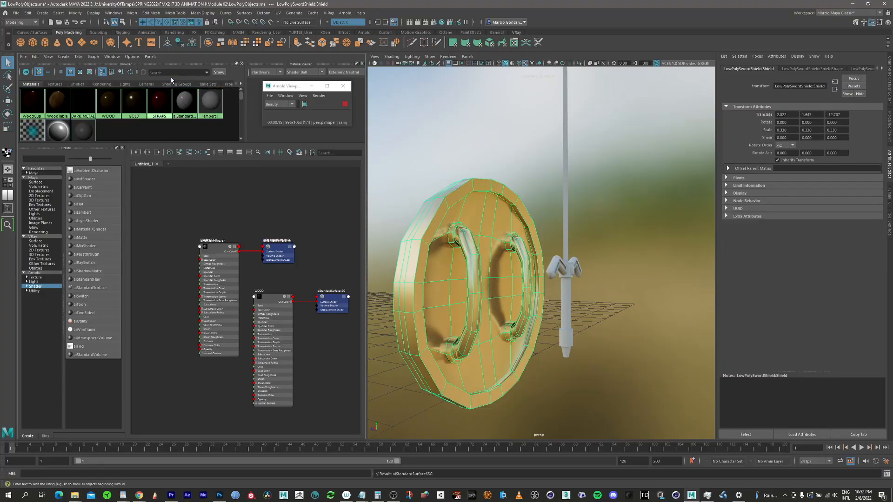
alt+drag(442, 237, 520, 248)
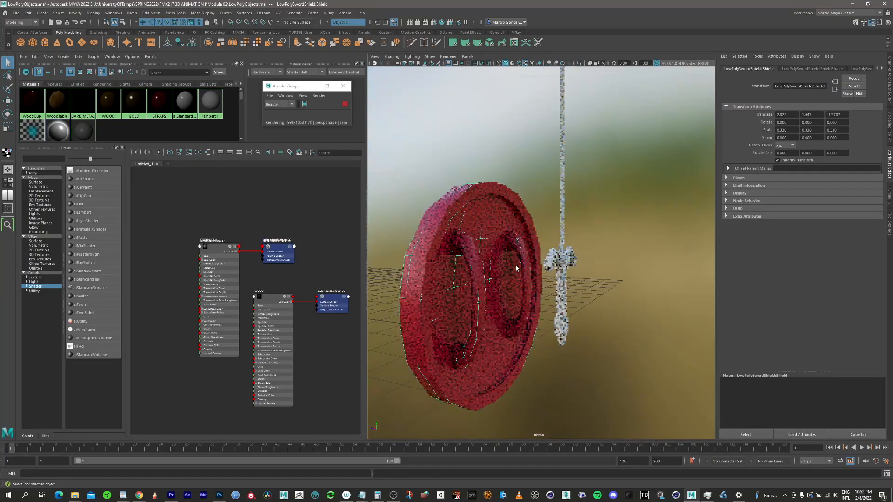
click(159, 102)
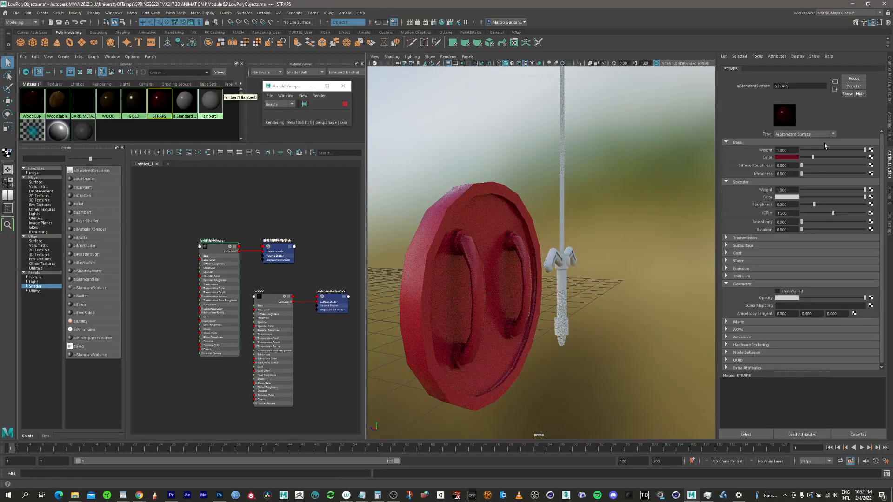
Step: Darken the STRAPS base color to a value of 0.072 and lower its saturation to about 0.7
click(791, 157)
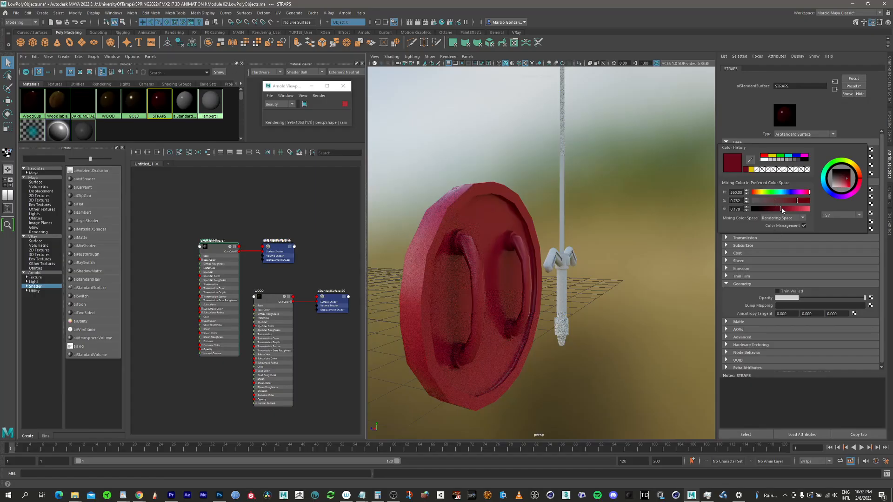
drag(782, 210, 771, 211)
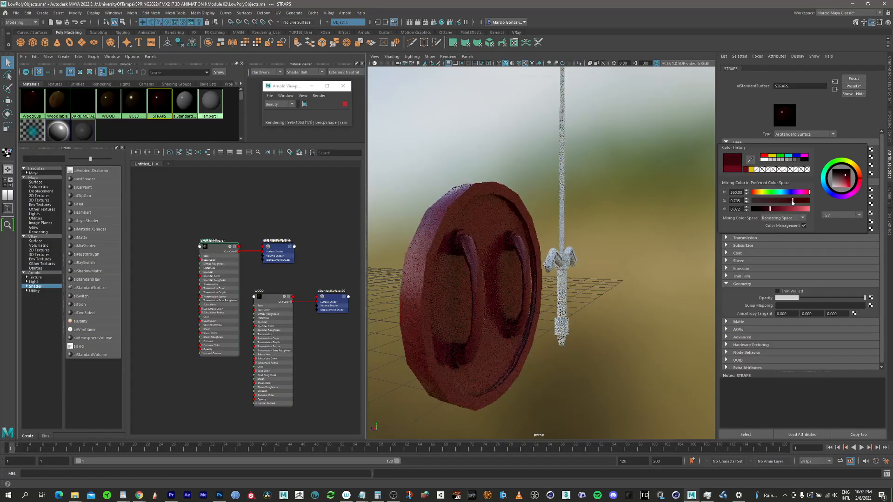
click(793, 201)
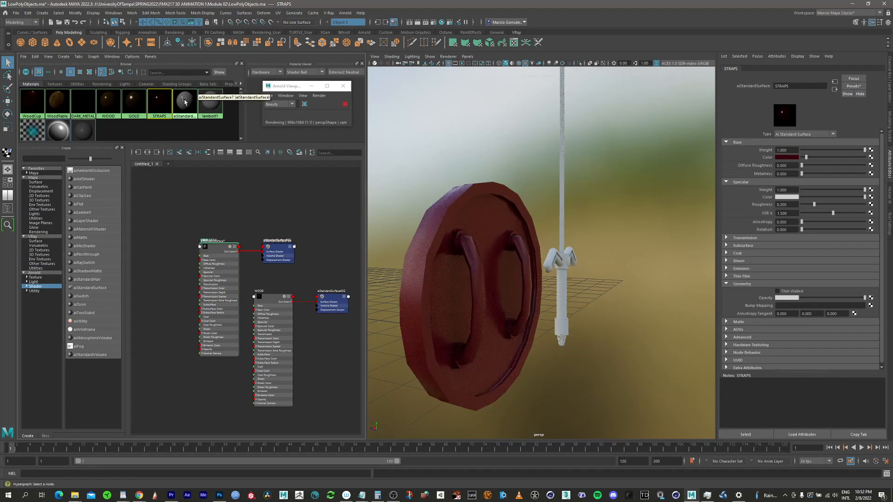
Step: Rename the unused standard surface material next to STRAPS as BLADE and try to apply the Chrome preset with Replace All Selected
click(180, 114)
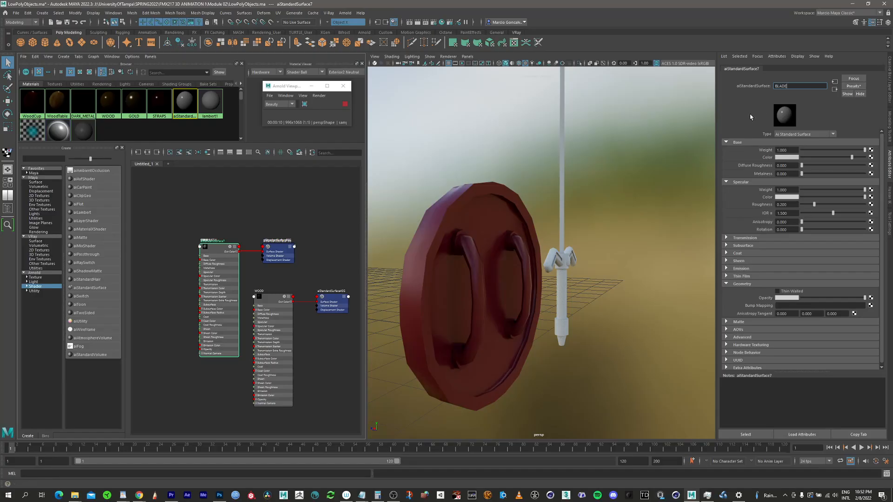
click(855, 87)
mouse_move(840, 155)
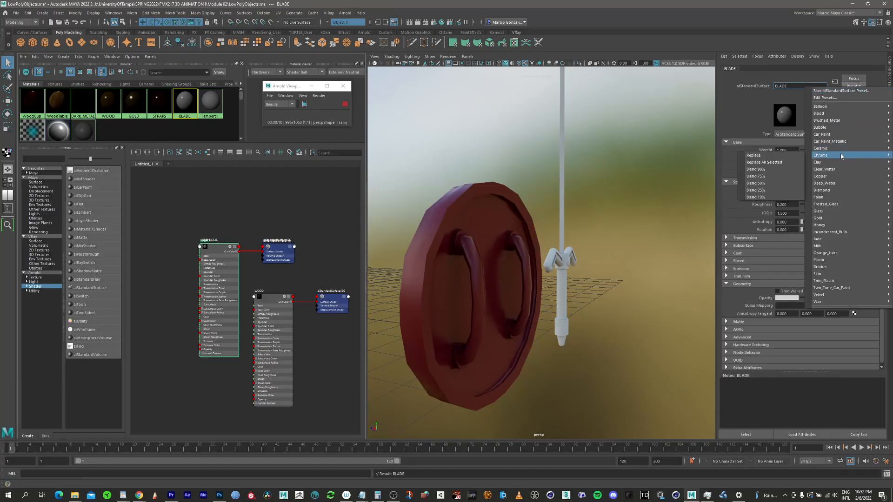
click(773, 162)
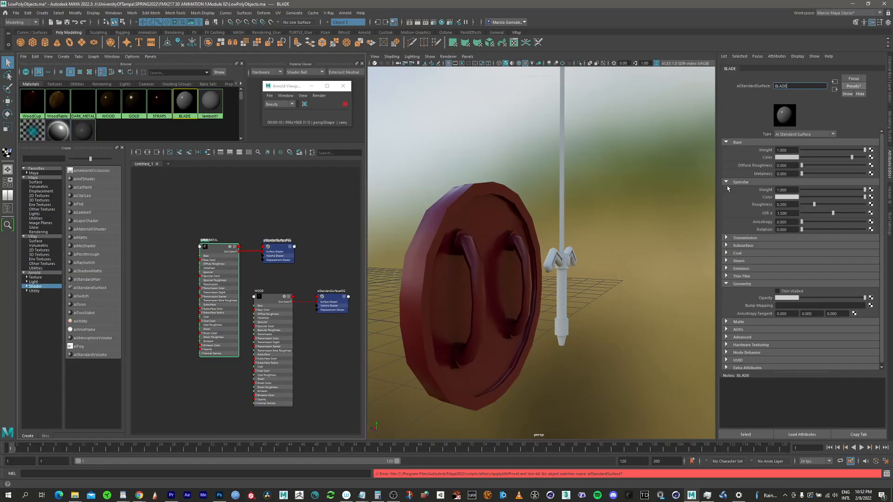
Step: Assign the BLADE material to the whole sword
click(555, 259)
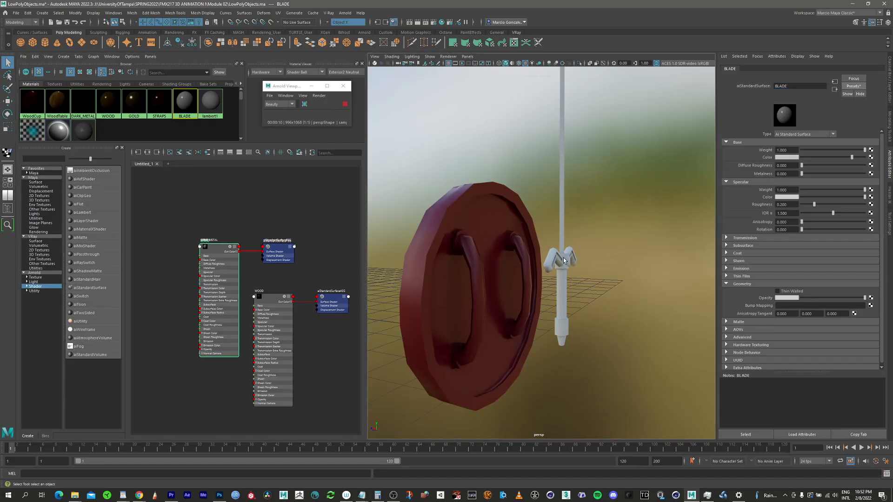
alt+drag(553, 264, 632, 263)
right_click(188, 103)
right_drag(189, 103, 190, 82)
alt+drag(450, 266, 467, 261)
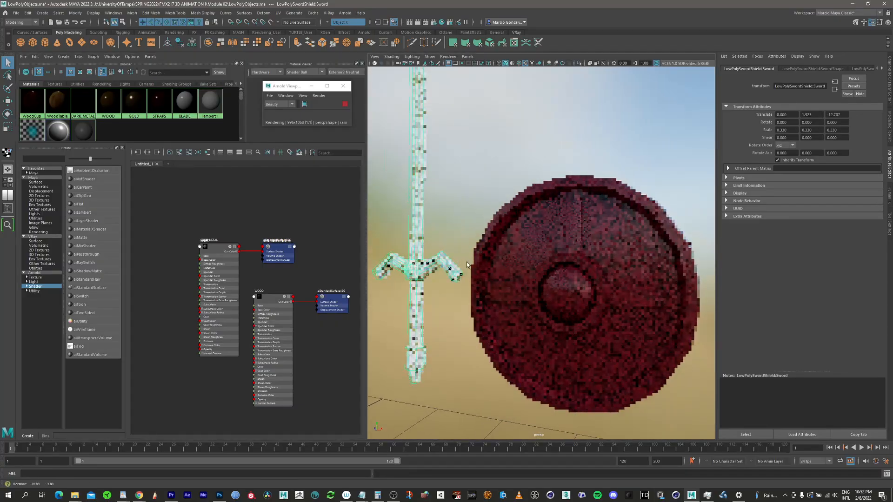
alt+middle_drag(428, 203, 463, 220)
alt+right_drag(463, 220, 538, 199)
alt+middle_drag(477, 187, 512, 154)
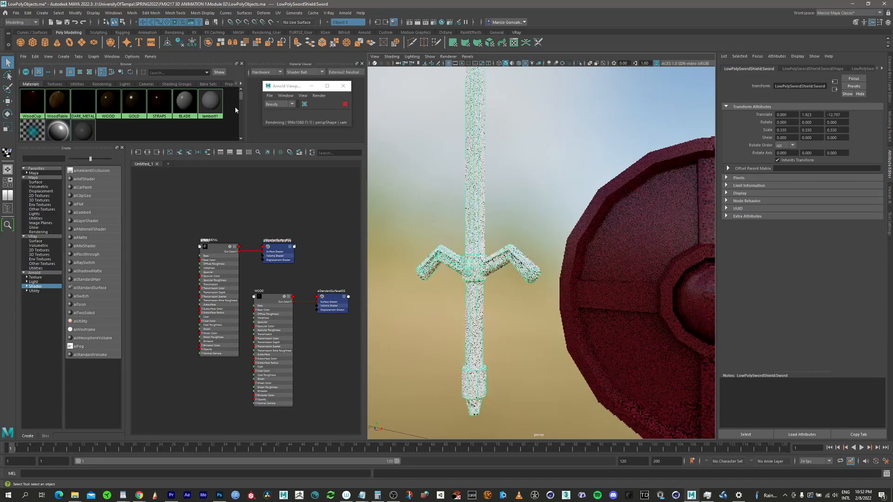
Step: Blend the Chrome preset into the BLADE material at 75%
click(185, 101)
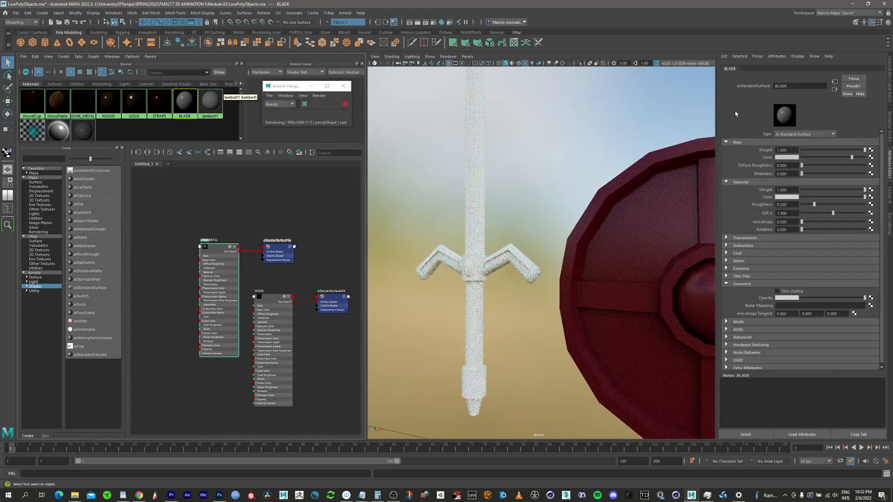
click(162, 103)
click(187, 102)
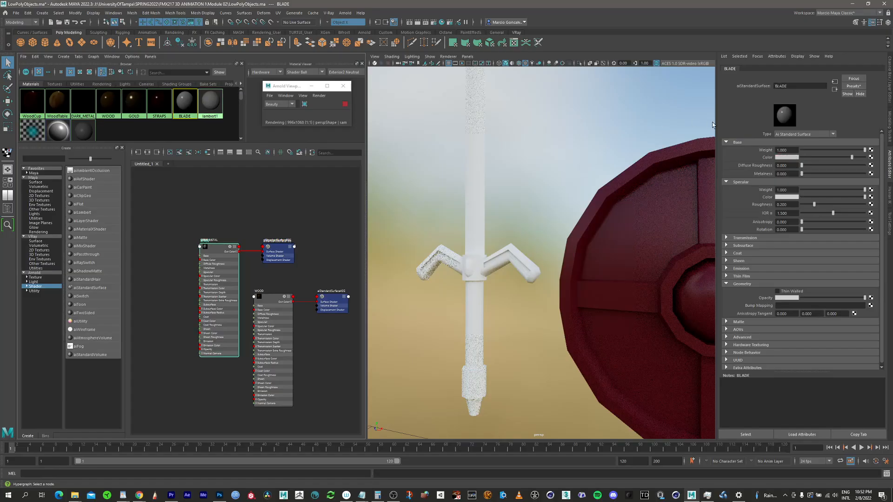
click(854, 86)
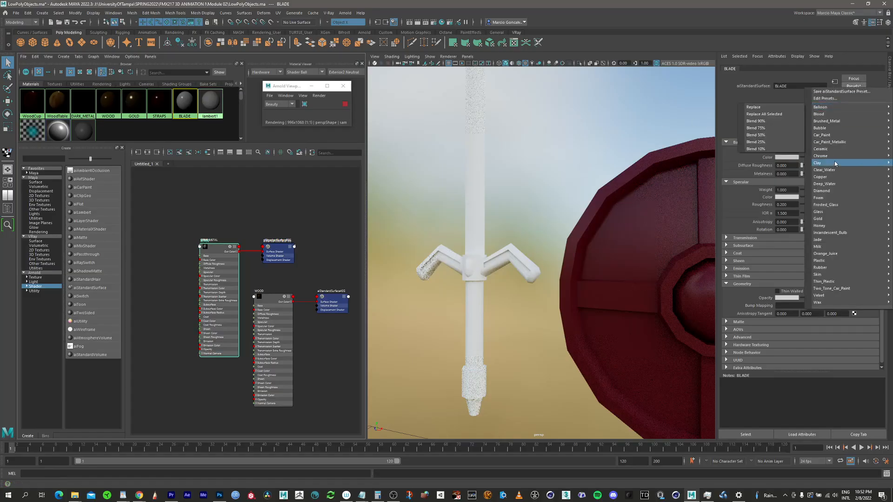
mouse_move(832, 157)
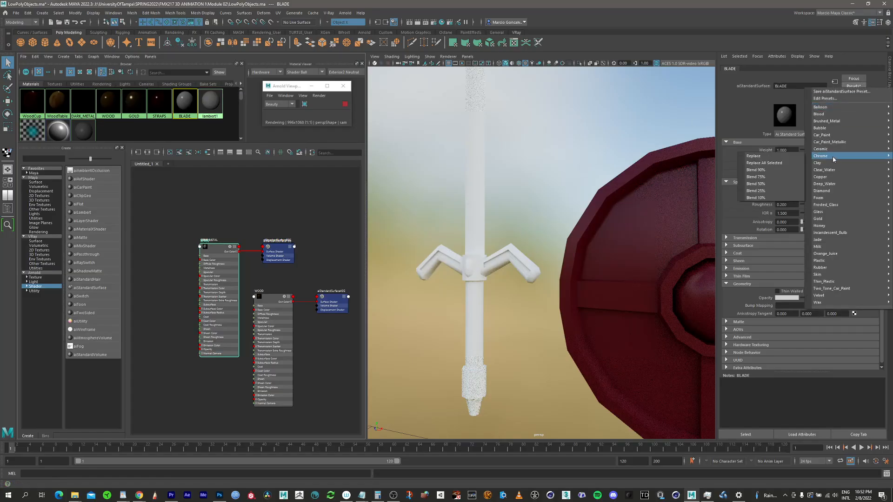
click(766, 177)
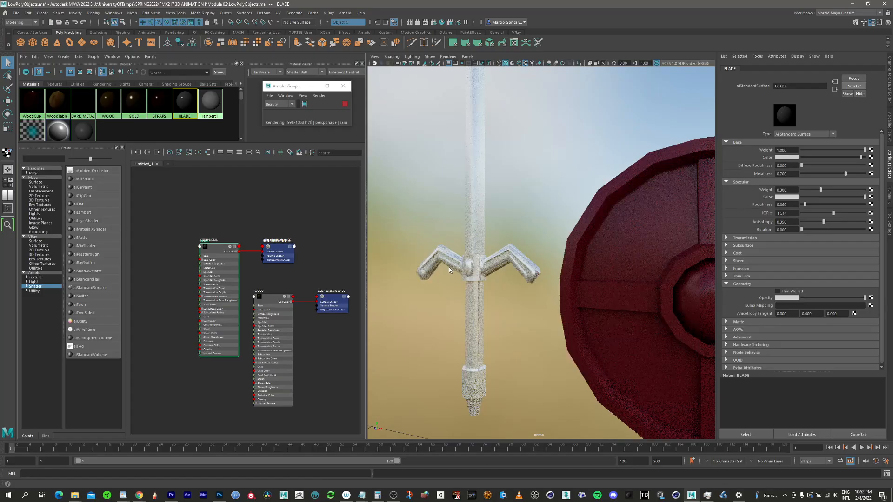
Step: Blend the Chrome preset into BLADE again at 90% and inspect the sword beside the shield
alt+drag(450, 270, 512, 278)
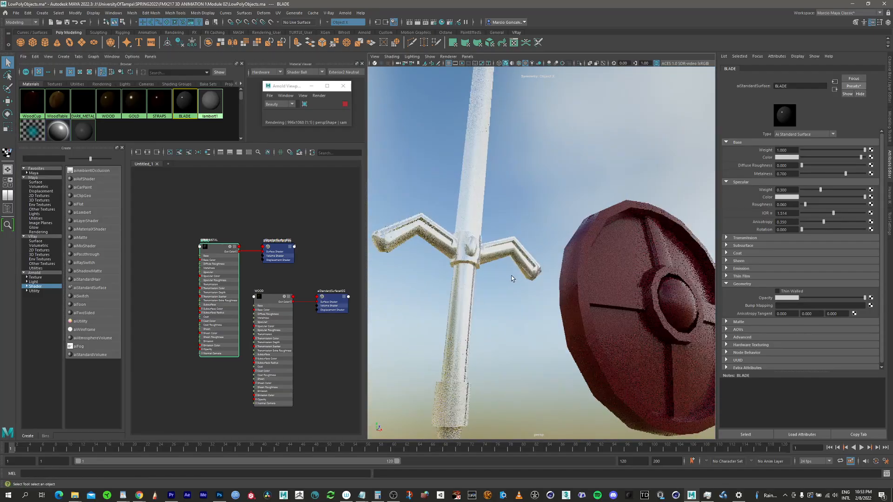
click(860, 89)
mouse_move(832, 155)
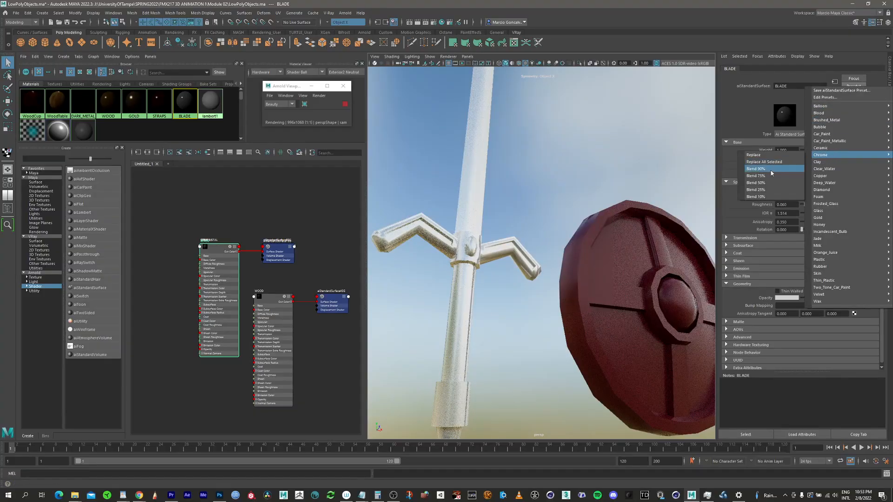
click(773, 172)
alt+drag(465, 200, 491, 184)
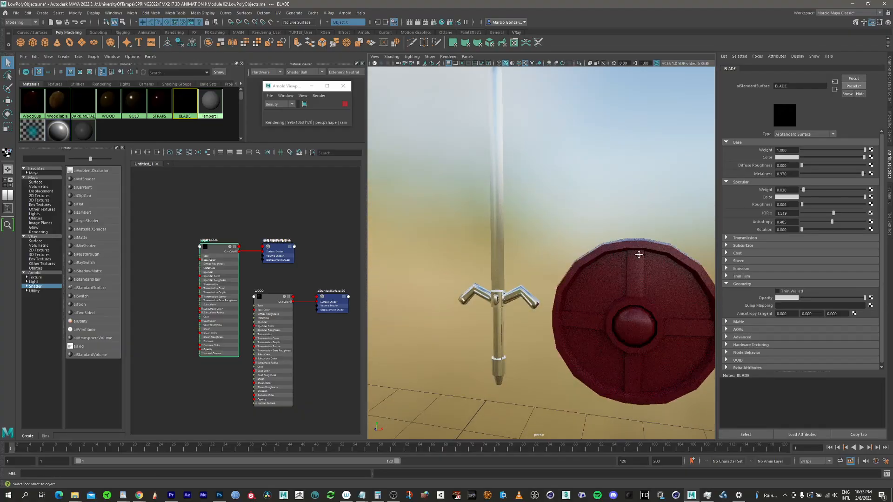
alt+middle_drag(639, 254, 575, 256)
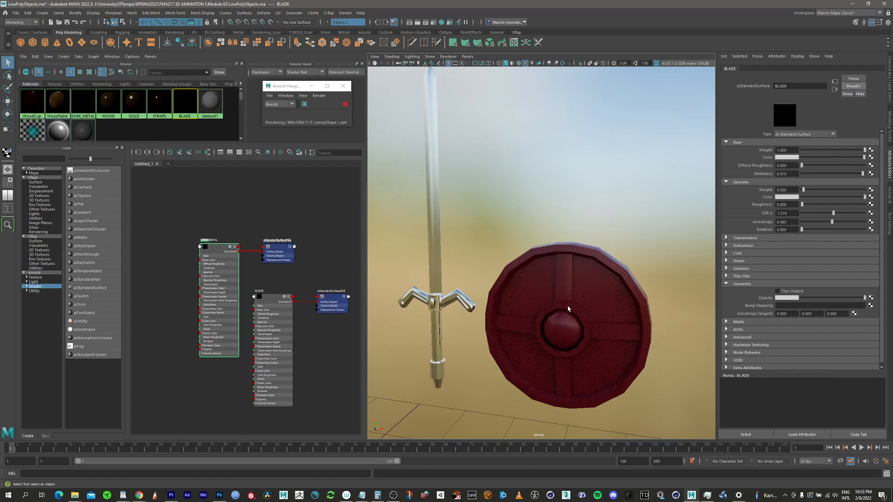
alt+drag(568, 309, 658, 282)
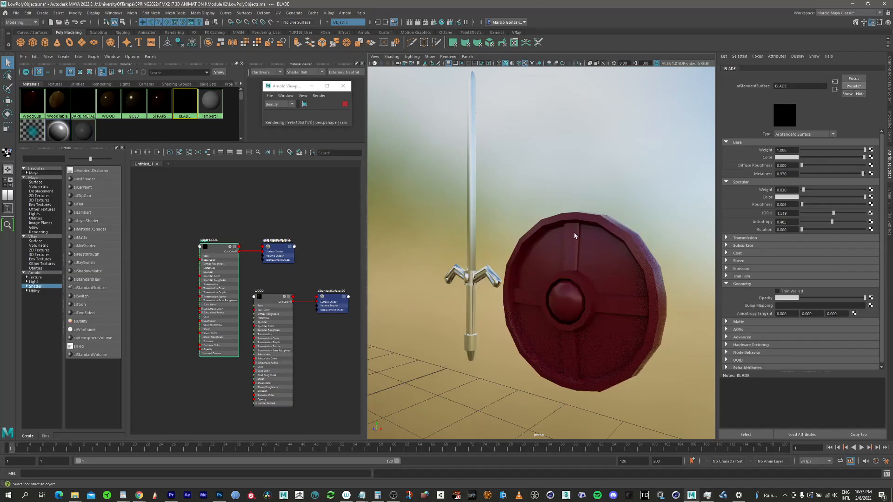
alt+right_drag(586, 269, 622, 261)
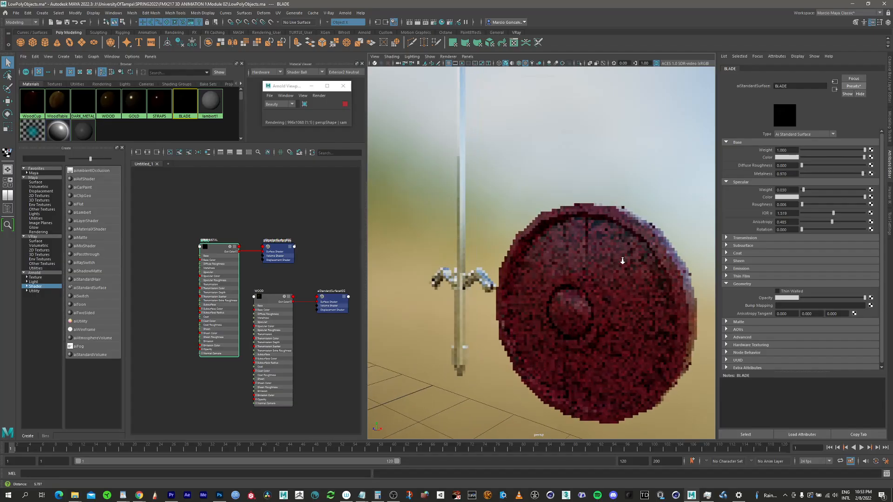
alt+middle_drag(615, 265, 583, 241)
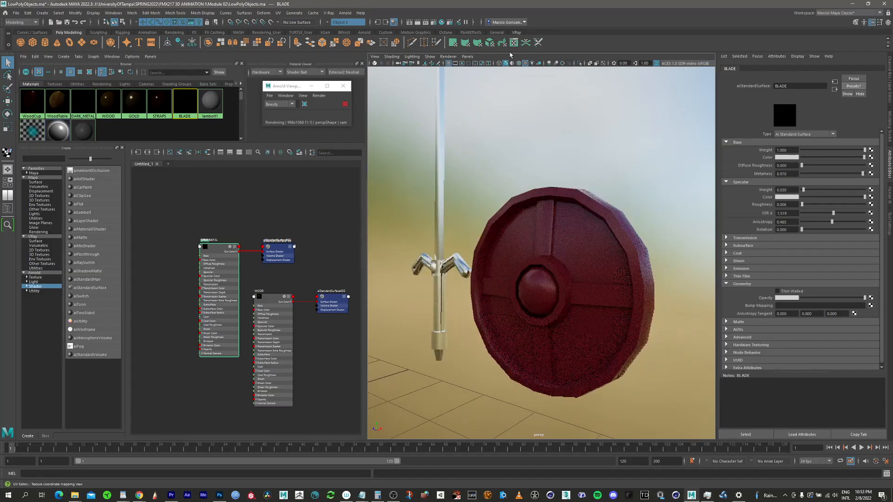
Step: Assign the DARK_METAL material to the whole shield and deselect it
click(556, 273)
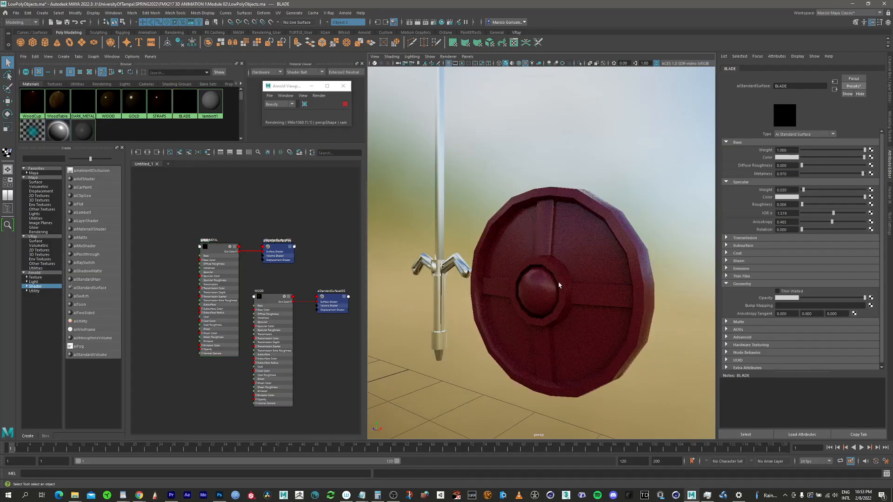
alt+drag(604, 258, 562, 256)
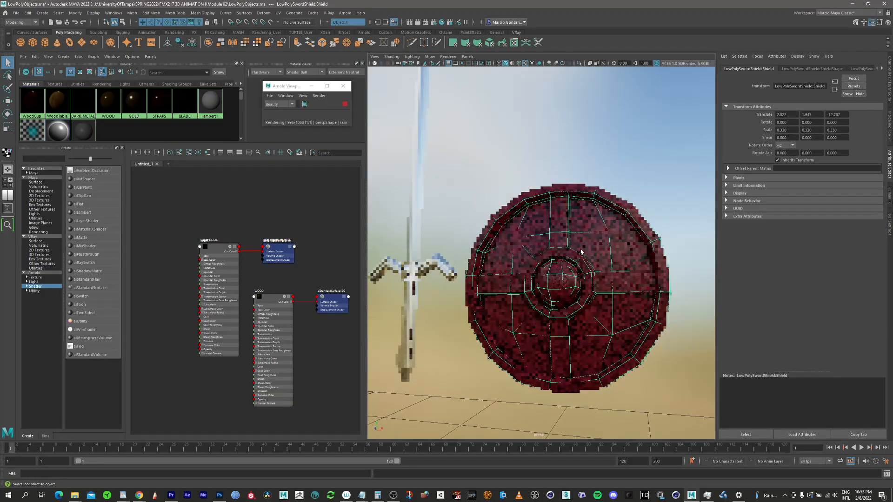
right_click(85, 102)
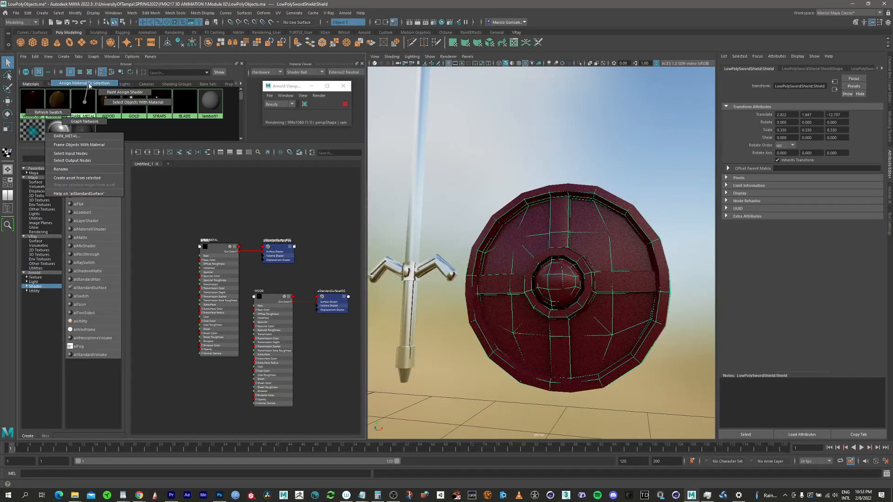
click(88, 83)
alt+drag(564, 275, 581, 245)
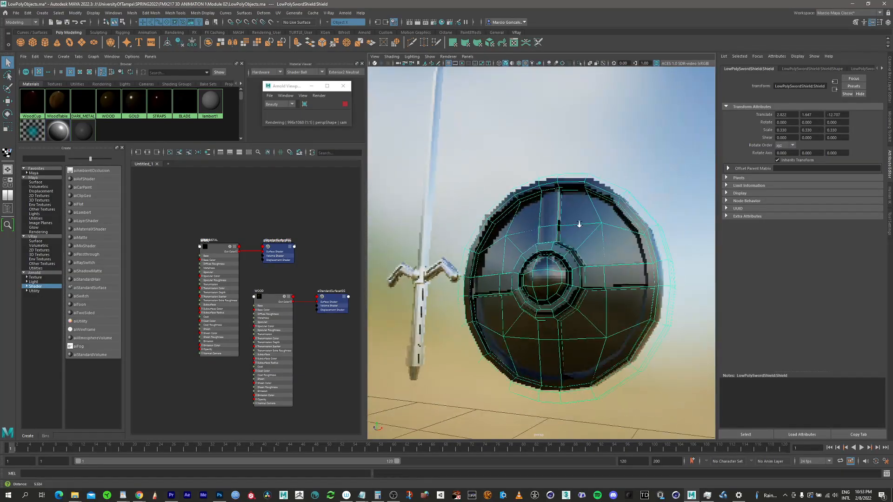
scroll(582, 241, up, 4)
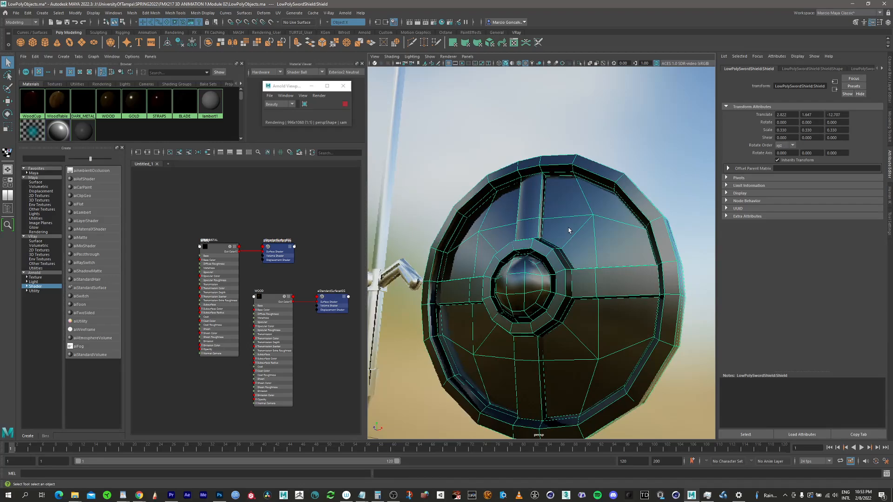
click(563, 230)
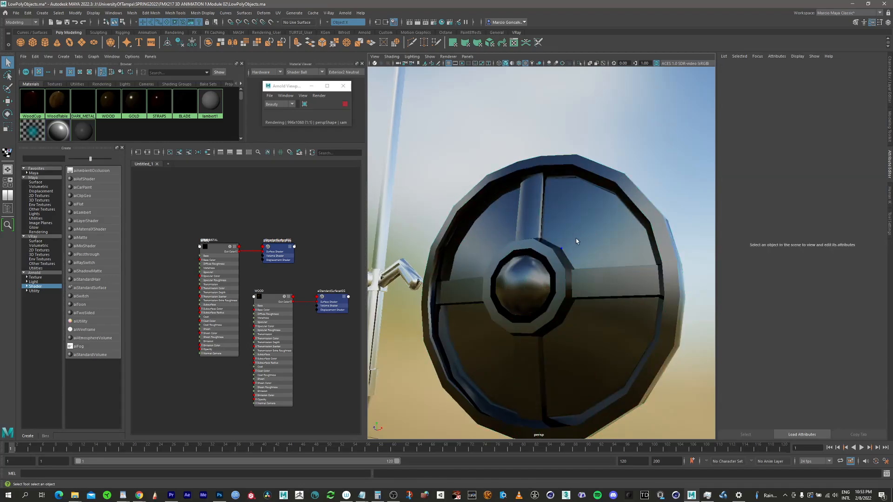
Step: Switch the shield to face component mode and stop the Arnold viewport render
click(575, 244)
right_click(575, 248)
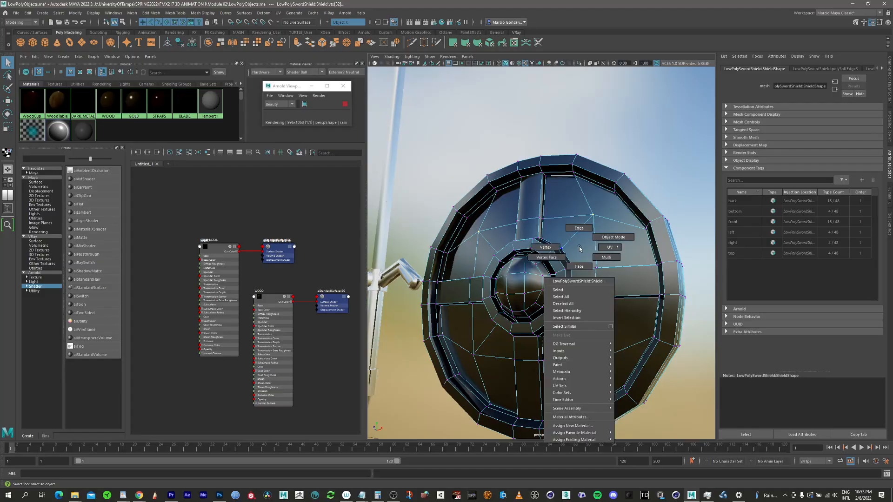
click(578, 267)
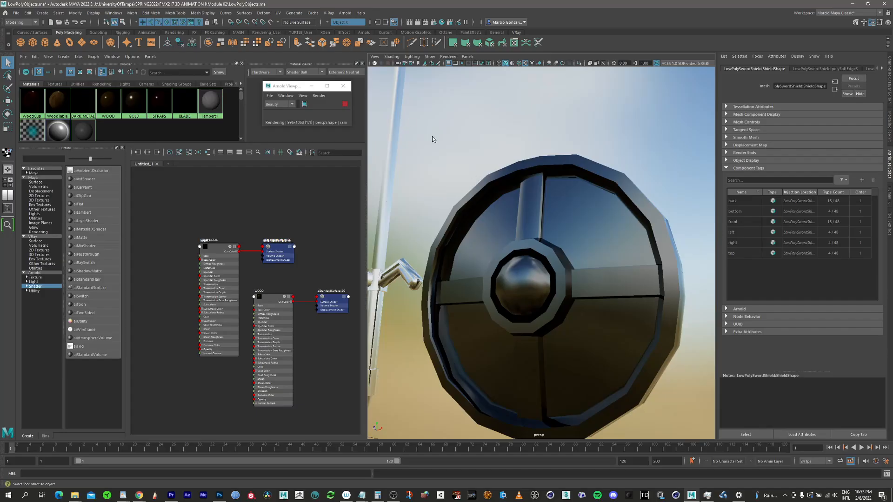
click(344, 103)
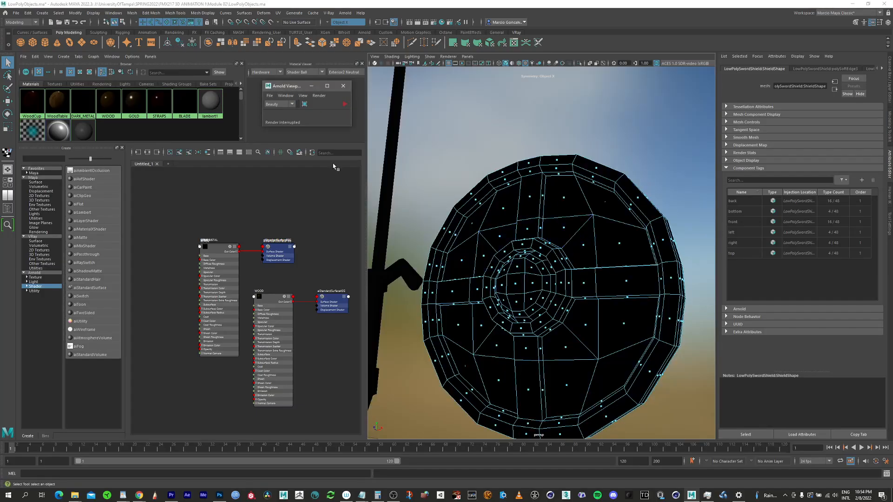
Step: Paint-select the recessed panel faces between the cross bars on the shield's front with the Paint Selection tool
click(8, 88)
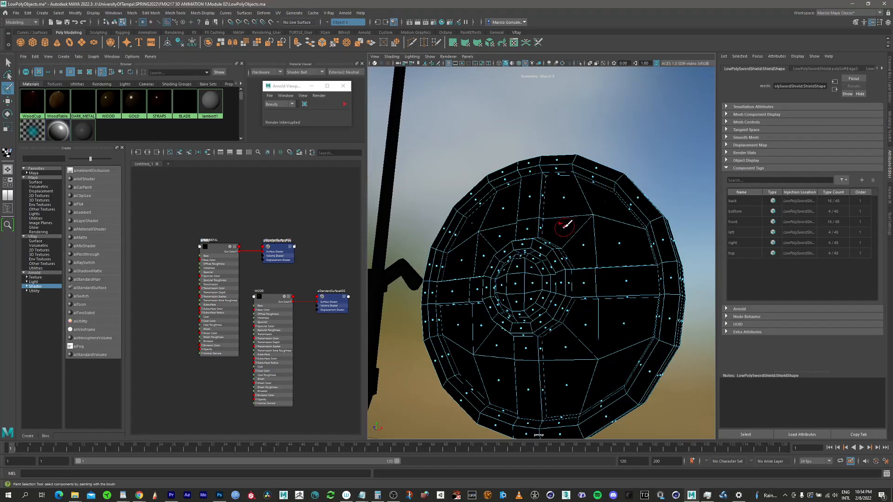
mouse_move(566, 225)
mouse_down()
mouse_move(574, 194)
mouse_move(613, 205)
mouse_move(620, 239)
mouse_move(582, 238)
mouse_up()
drag(589, 322, 625, 321)
mouse_move(608, 368)
mouse_down()
mouse_move(570, 375)
mouse_move(586, 318)
mouse_up()
Step: Extend the painted selection to the flat wall faces around and between the two handles on the shield's back
mouse_move(632, 256)
alt+mouse_down()
mouse_move(493, 255)
mouse_move(471, 243)
alt+mouse_up()
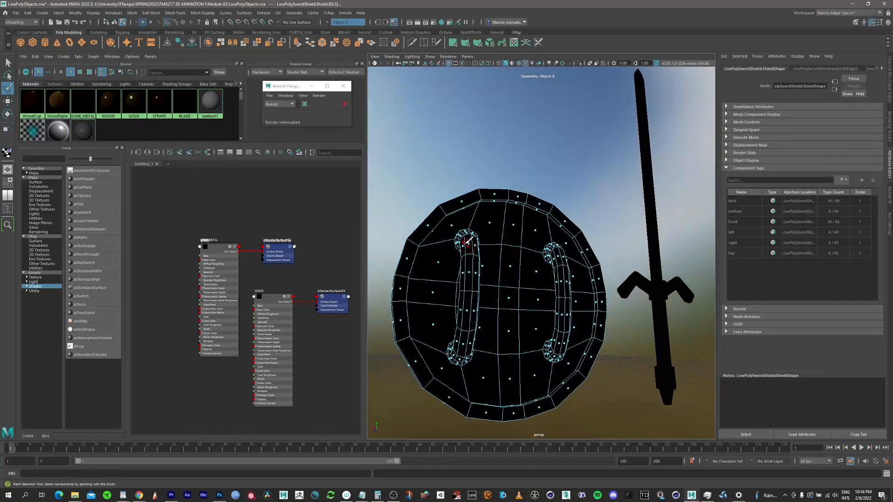
alt+middle_drag(470, 243, 529, 235)
alt+right_drag(504, 235, 560, 233)
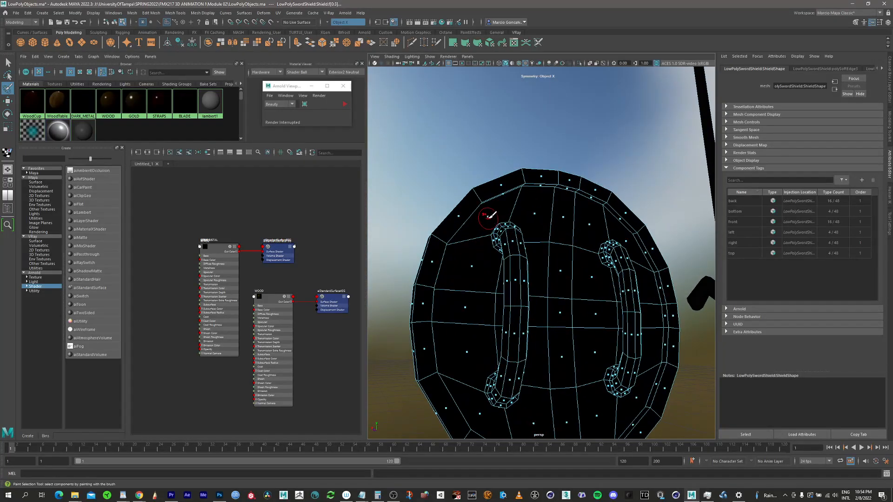
mouse_move(490, 216)
mouse_down()
mouse_move(474, 243)
mouse_move(466, 300)
mouse_move(480, 410)
mouse_up()
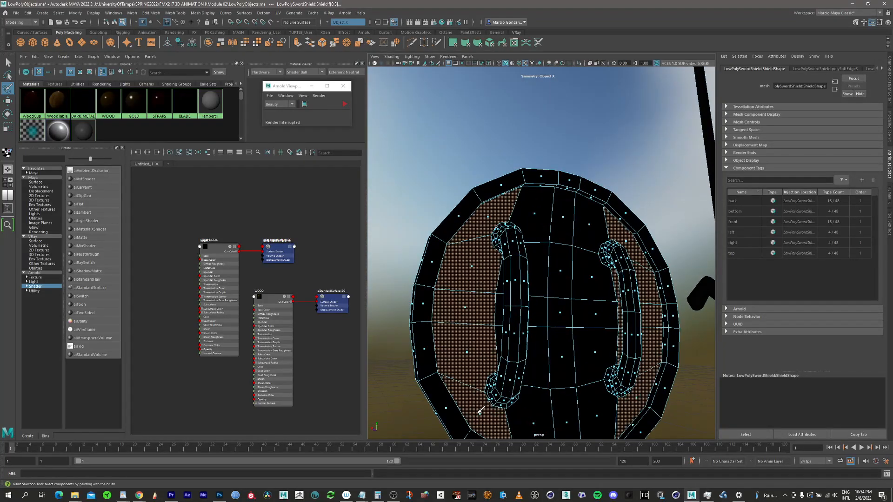
alt+middle_drag(552, 268, 556, 242)
alt+drag(557, 242, 535, 225)
mouse_move(552, 186)
mouse_down()
mouse_move(538, 326)
mouse_move(548, 406)
mouse_up()
drag(576, 195, 577, 277)
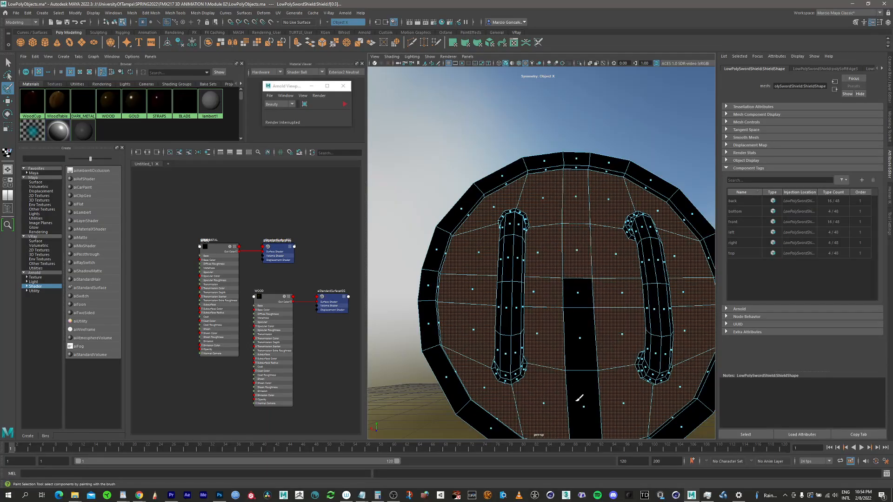
Step: Assign the WOOD material to the selected panel faces on the shield's front and back
mouse_move(580, 397)
mouse_down()
mouse_move(579, 281)
mouse_move(493, 256)
mouse_move(430, 257)
mouse_up()
scroll(578, 279, down, 3)
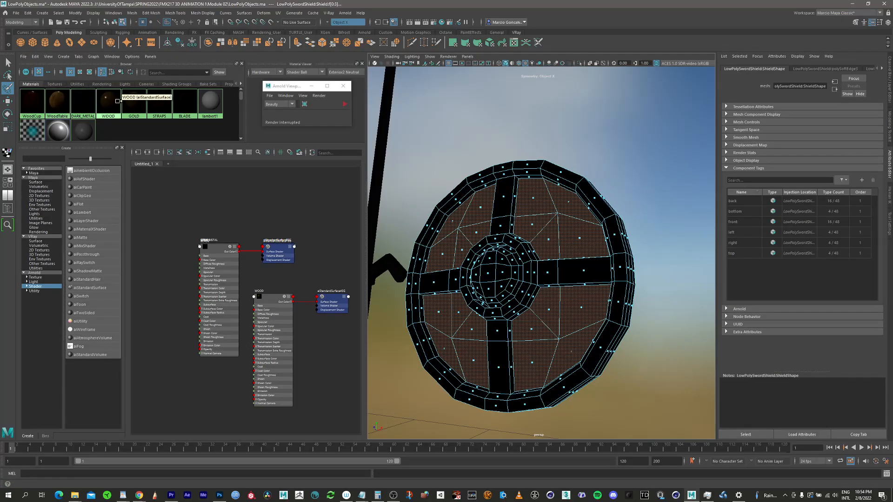
right_drag(117, 103, 119, 85)
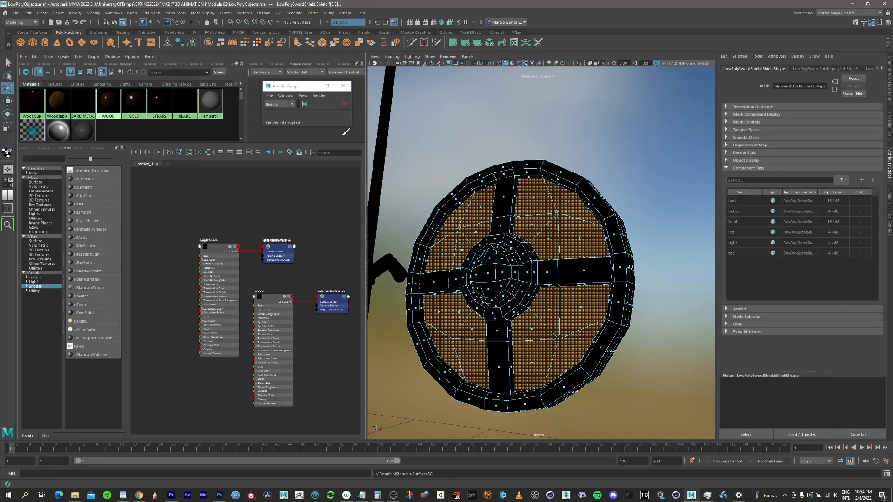
scroll(497, 266, up, 4)
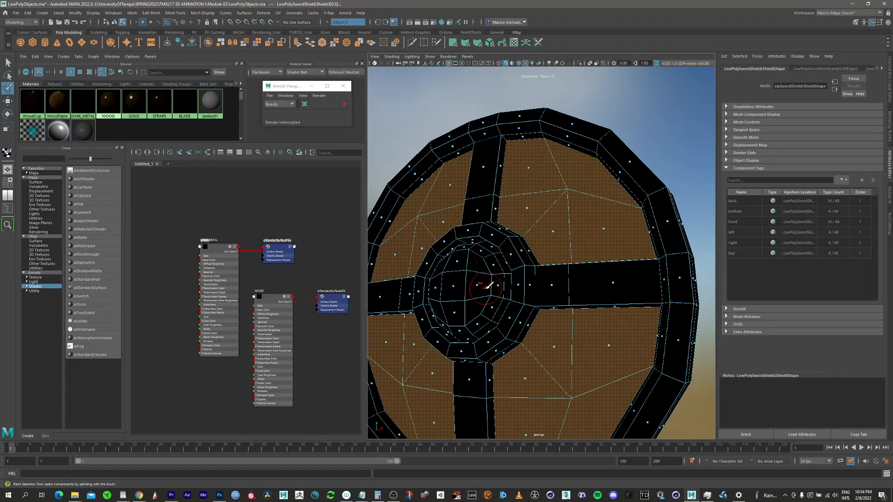
scroll(488, 286, down, 5)
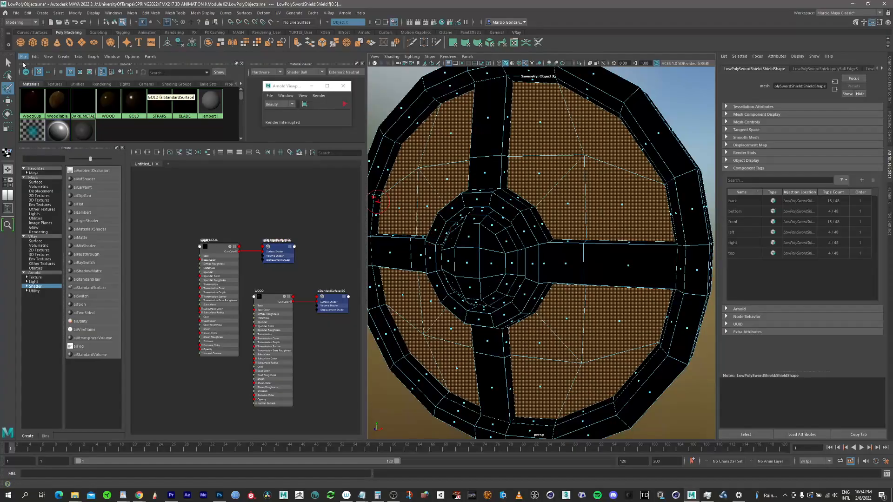
scroll(498, 263, up, 5)
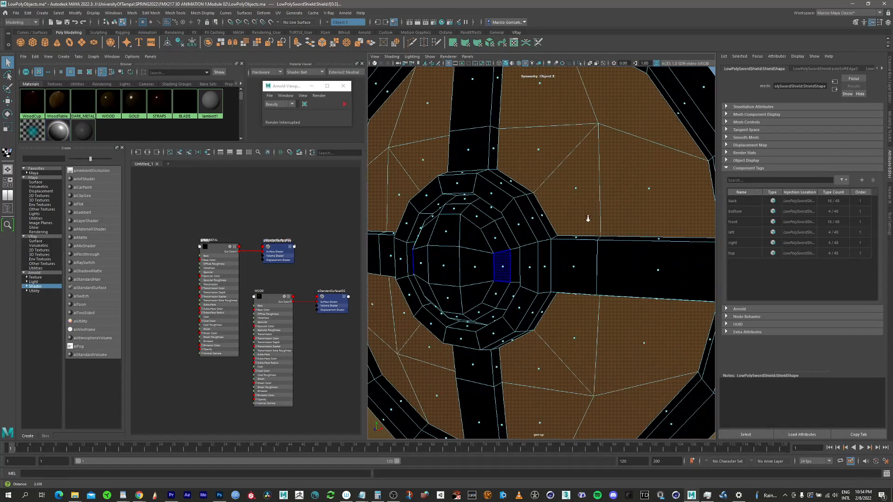
alt+drag(470, 235, 482, 229)
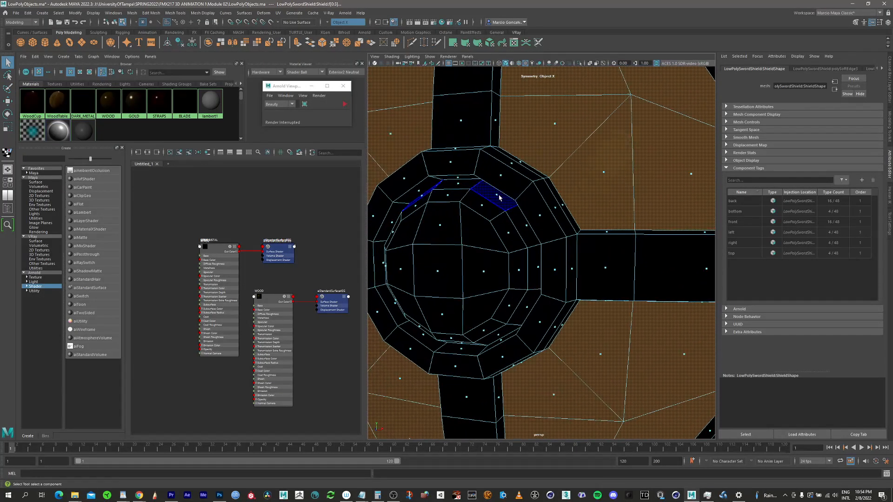
click(499, 197)
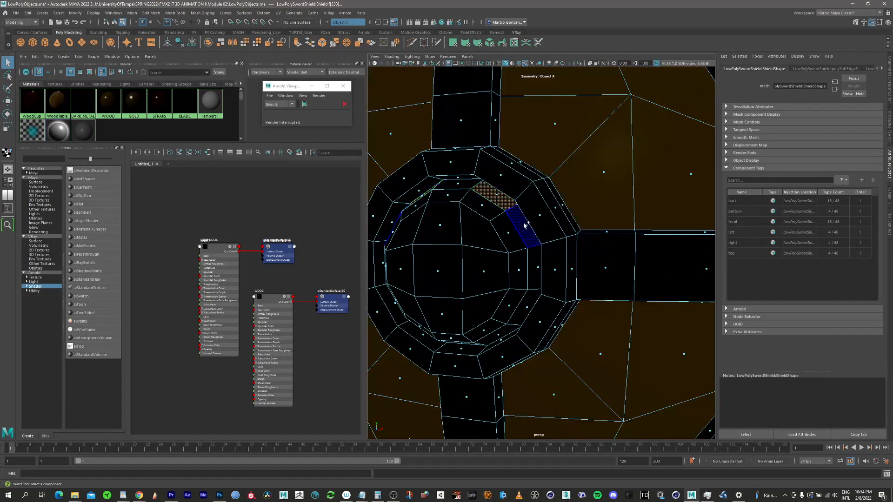
shift+double_click(526, 227)
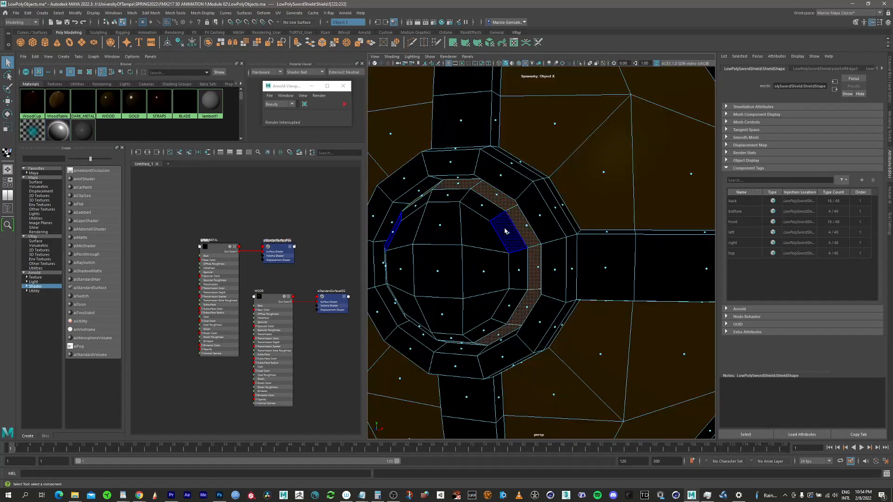
shift+double_click(482, 208)
shift+double_click(478, 231)
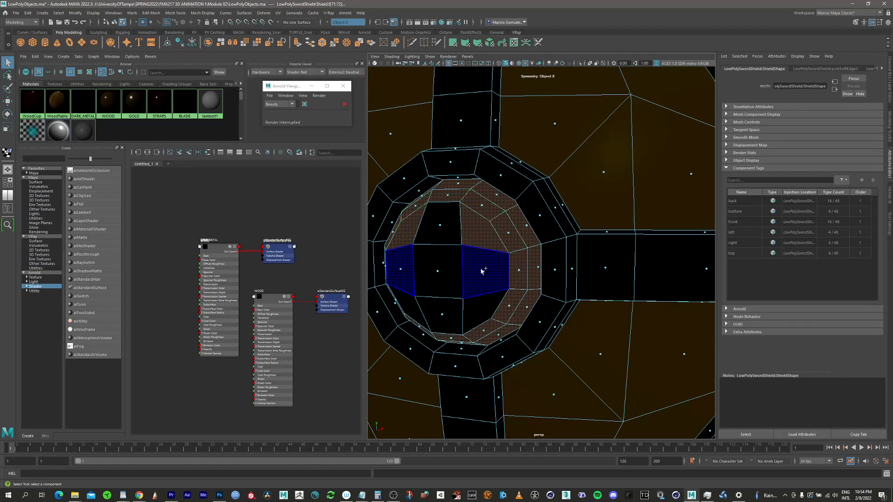
shift+double_click(479, 260)
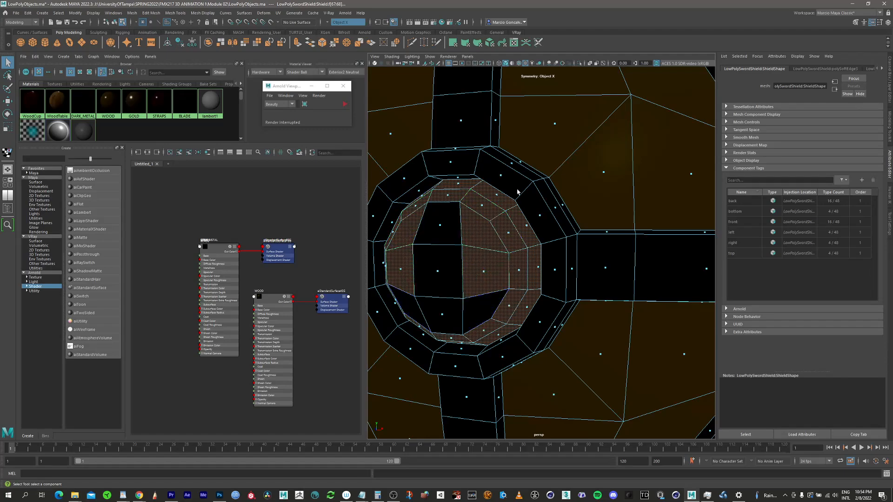
Step: Select all faces of the domed boss inside the round collar at the centre of the shield's front
click(495, 195)
double_click(524, 226)
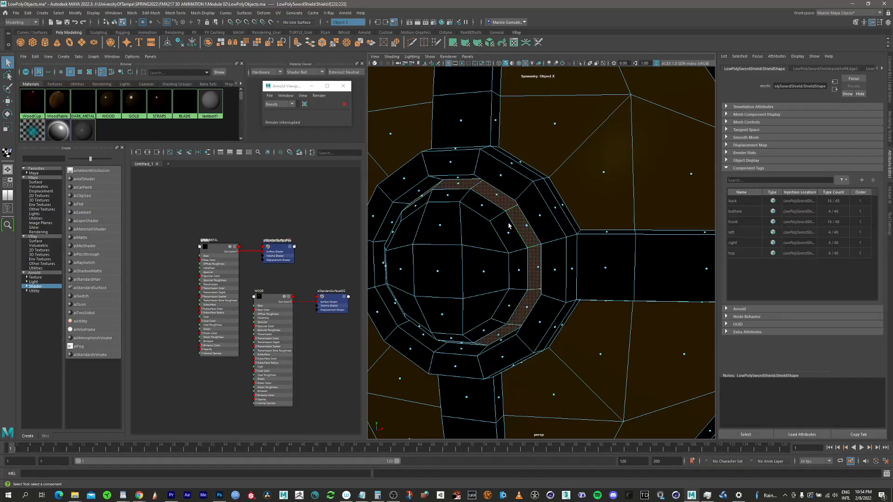
shift+double_click(494, 232)
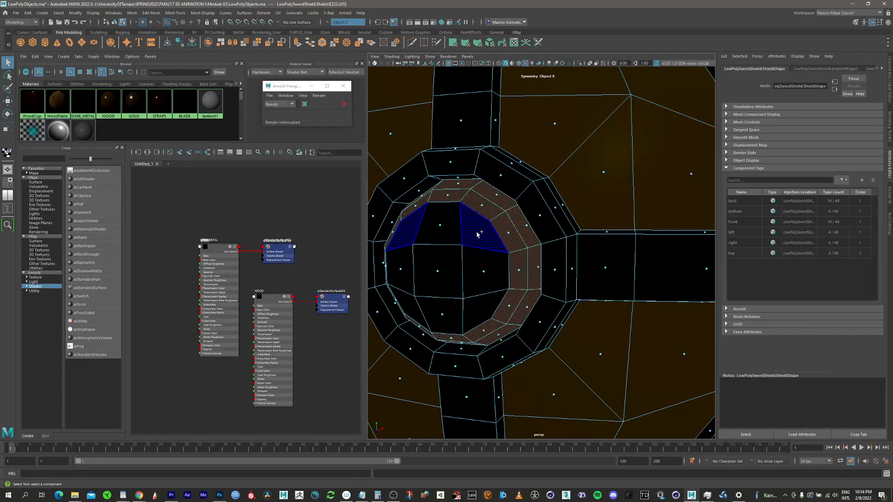
shift+click(479, 235)
shift+click(484, 274)
shift+click(477, 312)
shift+click(445, 317)
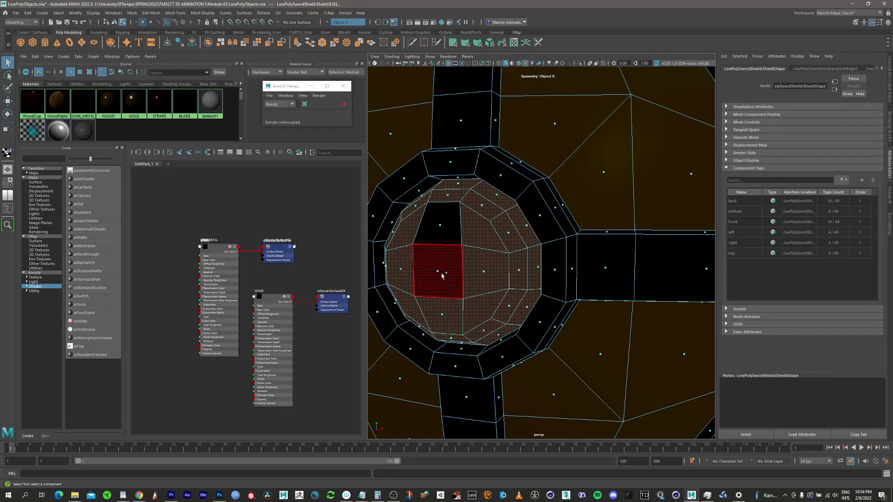
shift+click(442, 276)
shift+click(444, 228)
Step: Assign the GOLD material to the selected faces of the shield's central boss
alt+right_drag(562, 207, 441, 198)
alt+drag(490, 229, 471, 236)
right_click(133, 100)
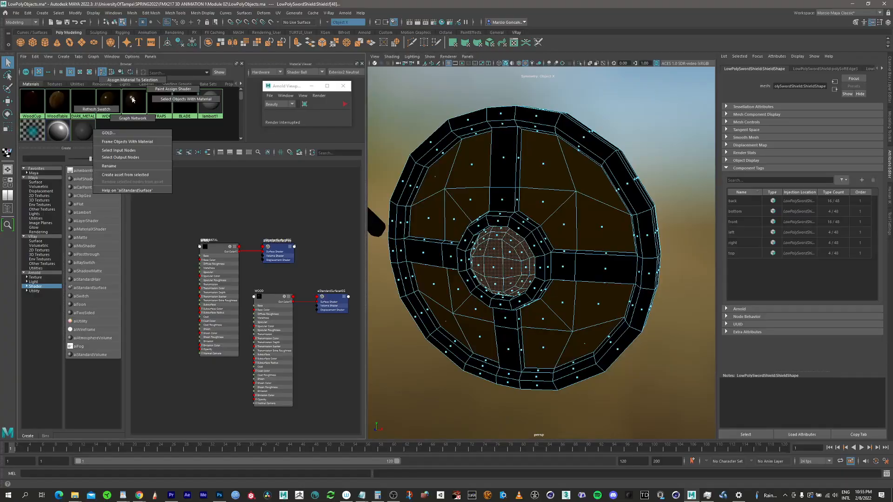
click(136, 80)
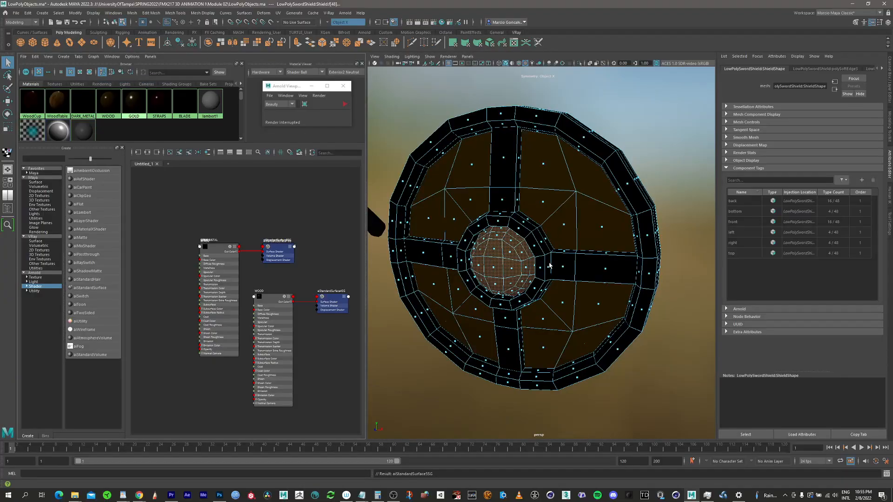
Step: Select the faces along the upper part of the strap handles on the shield's back, leaving out their mounting ends
alt+drag(549, 265, 433, 265)
alt+right_drag(497, 221, 613, 186)
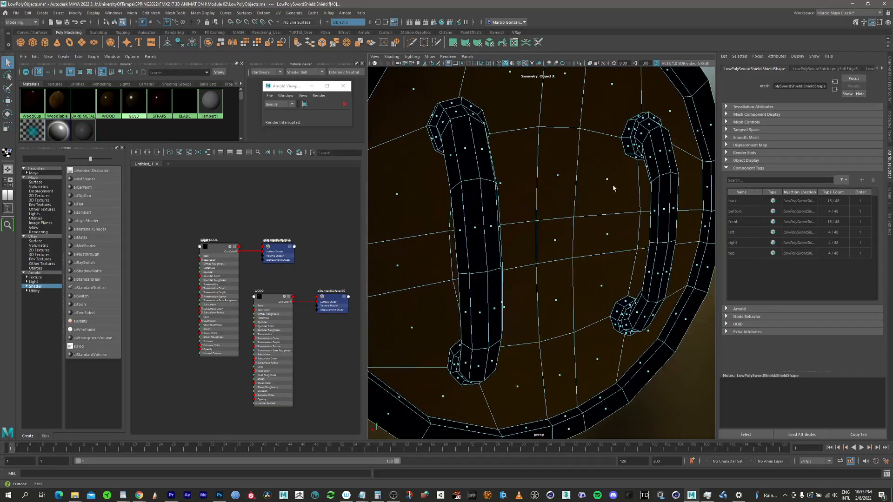
alt+middle_drag(514, 193, 560, 235)
alt+drag(560, 235, 536, 230)
alt+right_drag(536, 230, 550, 195)
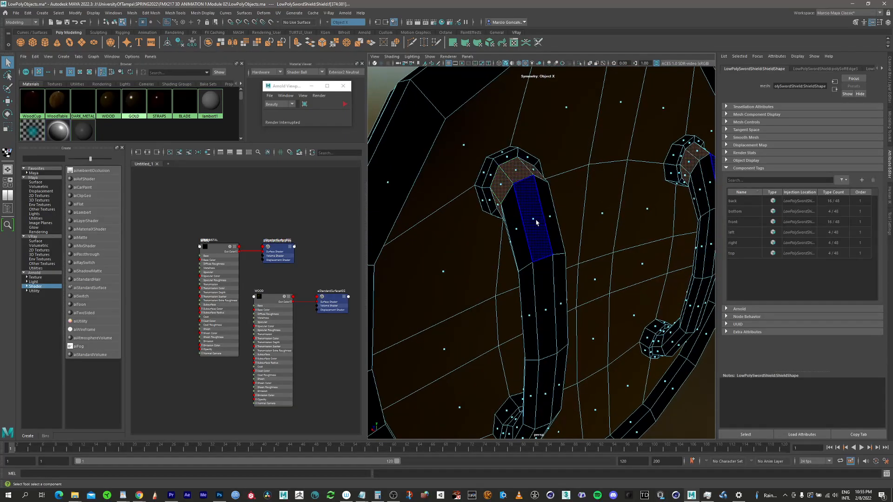
shift+click(515, 233)
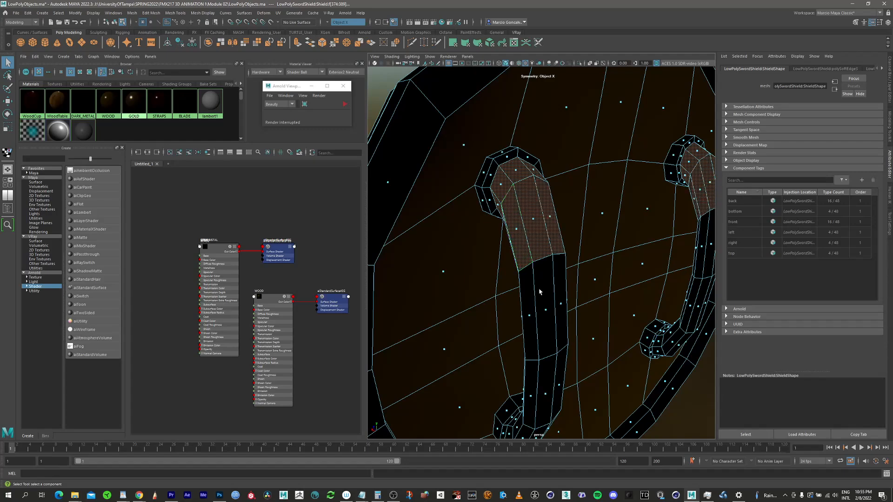
shift+double_click(530, 321)
Step: Extend the face selection down the rest of both strap handles, stopping short of the lower mounting ends
alt+middle_drag(541, 261, 545, 147)
alt+drag(543, 223, 553, 238)
shift+click(553, 244)
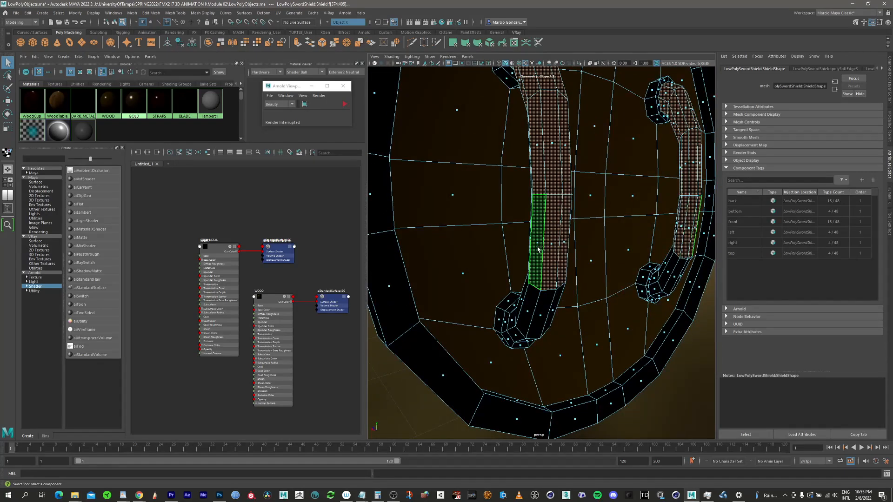
shift+click(528, 312)
alt+drag(529, 313, 527, 326)
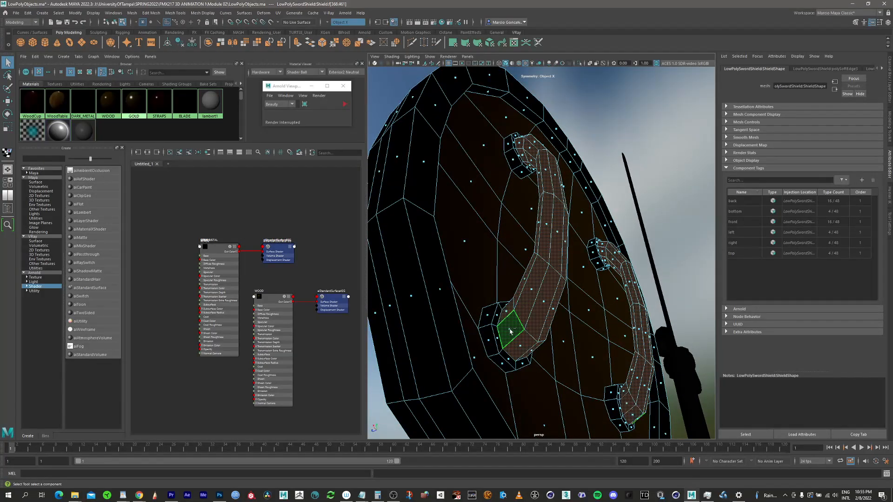
Step: Assign the STRAPS material to the selected handle faces on the shield's back
alt+drag(542, 204, 544, 236)
alt+right_drag(545, 235, 497, 205)
alt+middle_drag(496, 205, 475, 293)
right_click(164, 102)
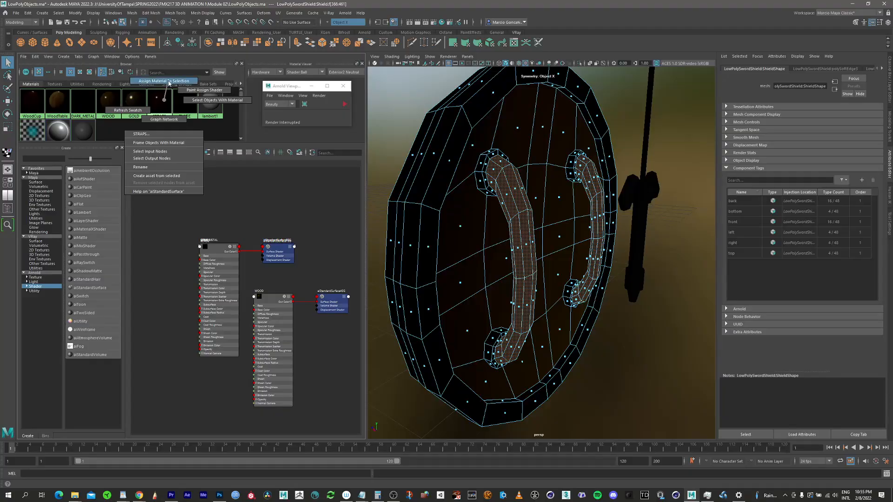
click(168, 81)
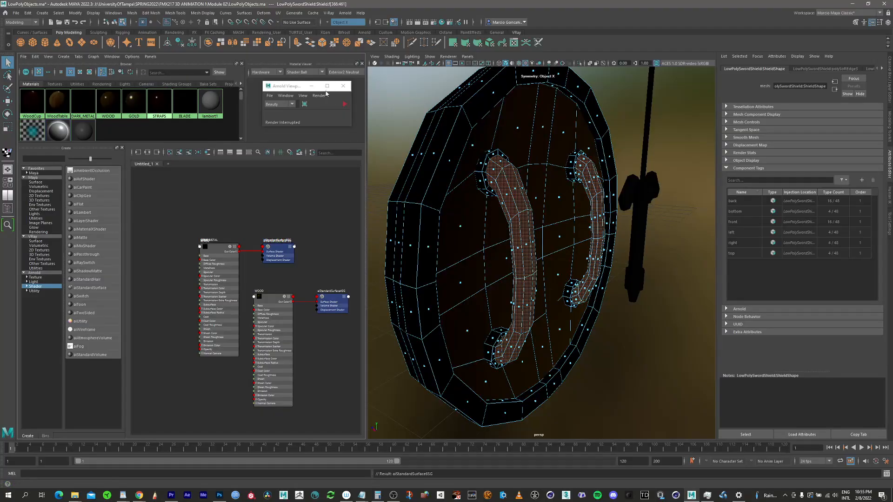
Step: Restart the Arnold viewport render and return the shield to object mode, facing its front
click(345, 104)
alt+drag(465, 223, 140, 121)
key(F8)
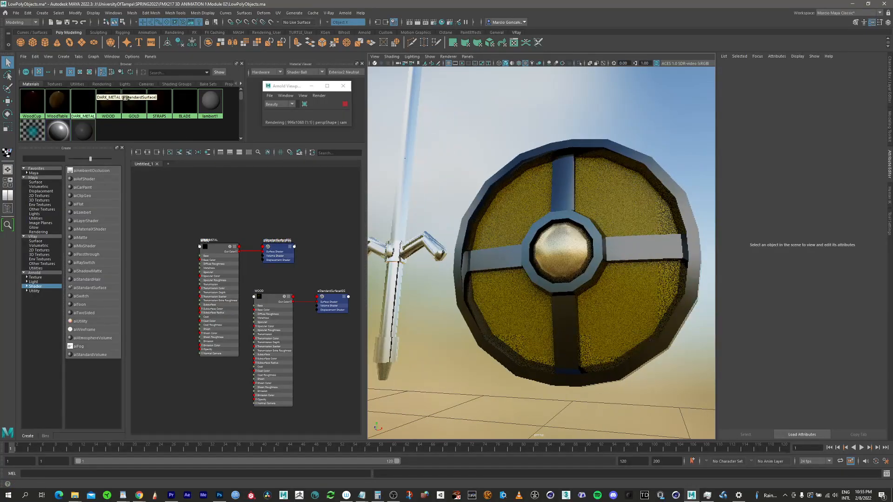
Step: Change the WOOD material's base color to a reddish brown with hue about 21.7 and value 0.153
click(112, 106)
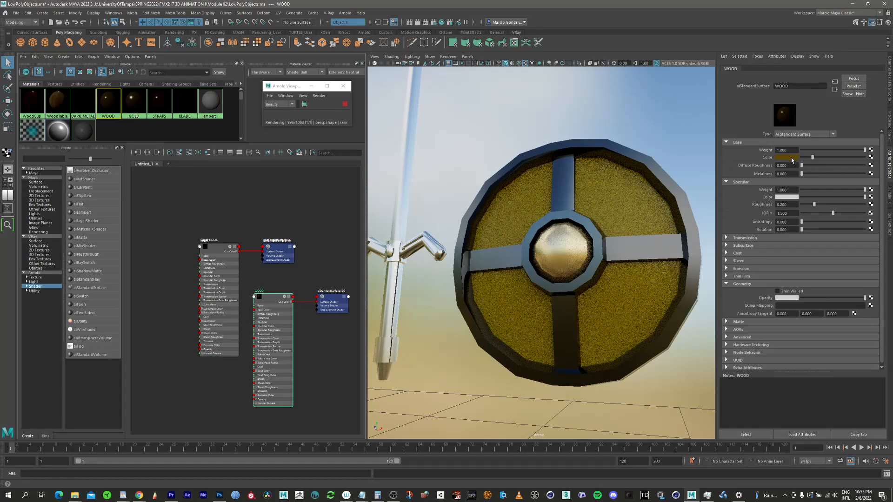
click(792, 158)
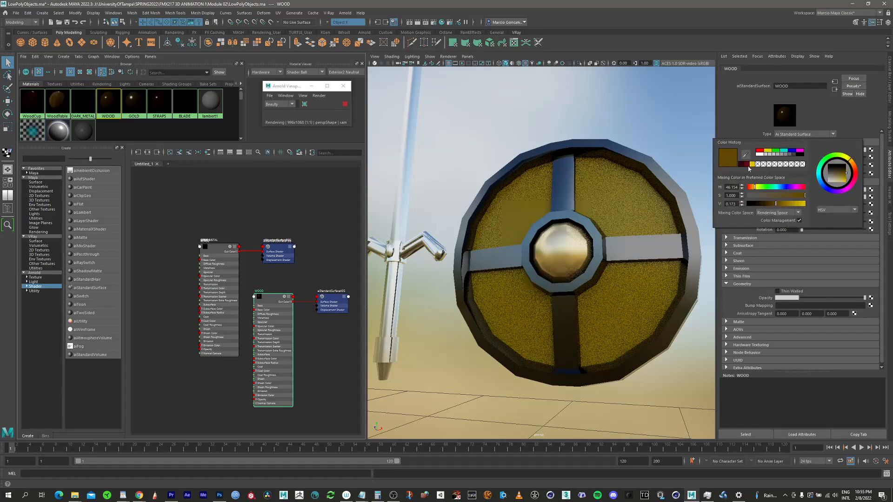
drag(773, 205, 771, 204)
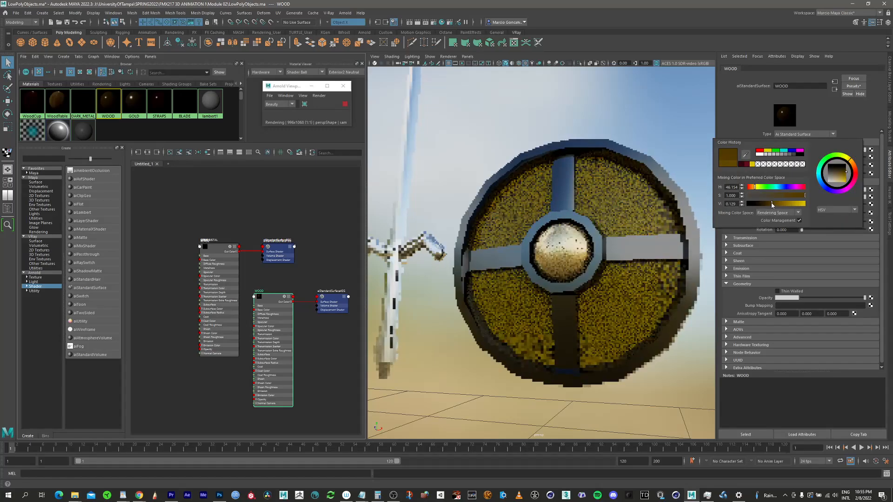
click(774, 203)
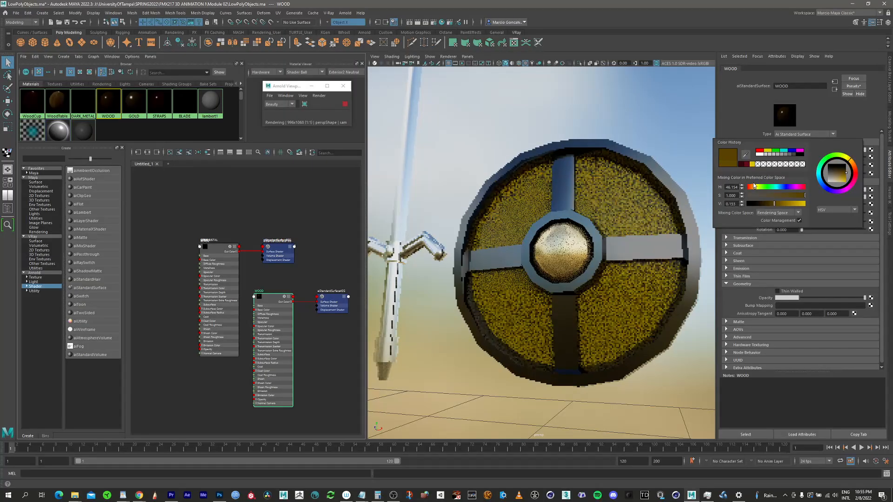
click(753, 187)
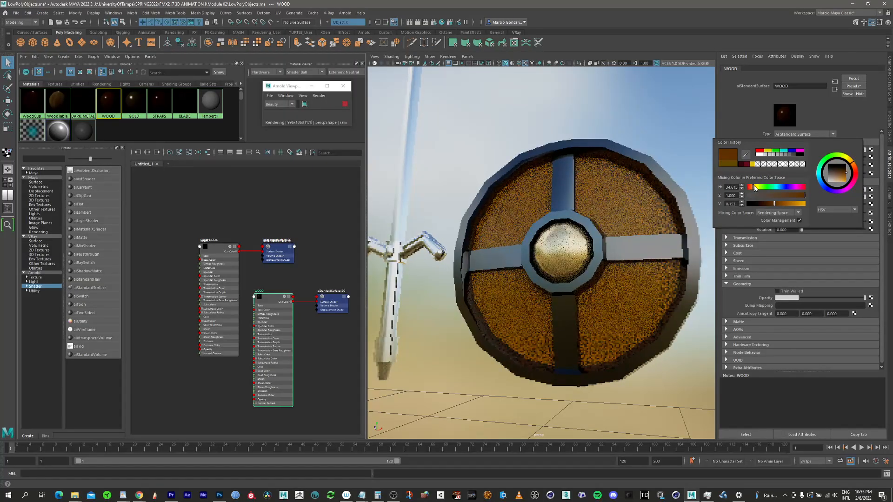
click(754, 187)
drag(754, 188, 752, 187)
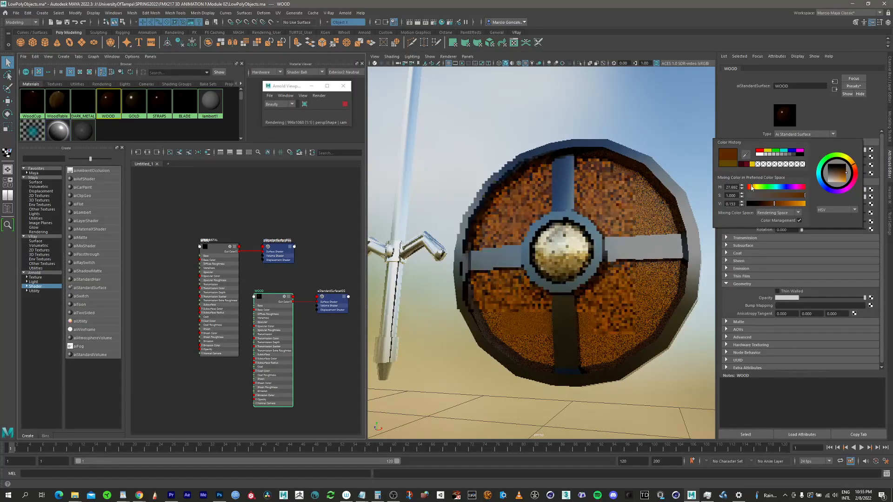
scroll(552, 209, down, 3)
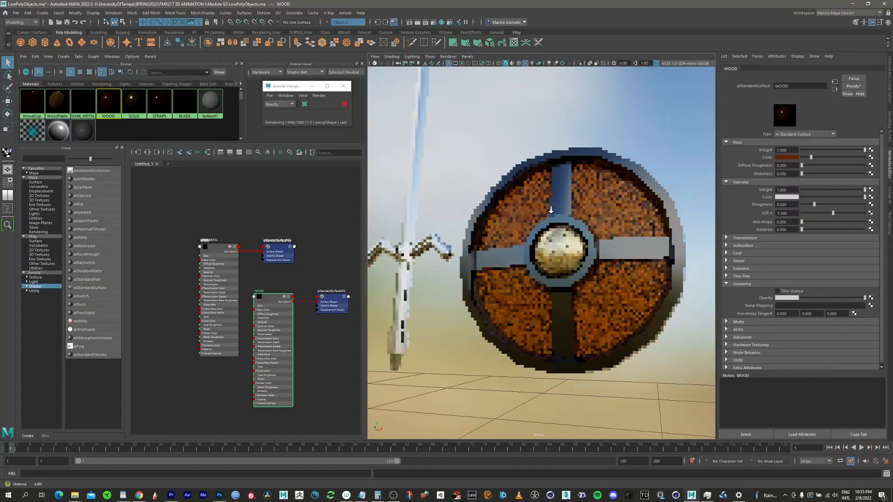
Step: Stop the Arnold viewport render and switch the sword to face component mode with its hilt in close view
click(415, 260)
alt+middle_drag(416, 217, 521, 173)
alt+right_drag(521, 173, 582, 260)
click(345, 104)
alt+middle_drag(480, 229, 500, 237)
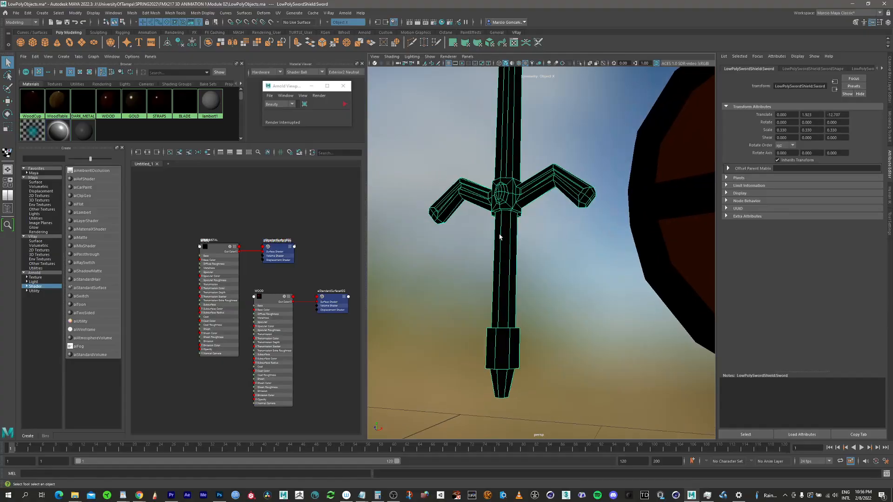
right_drag(505, 232, 503, 247)
click(499, 243)
alt+drag(510, 201, 530, 193)
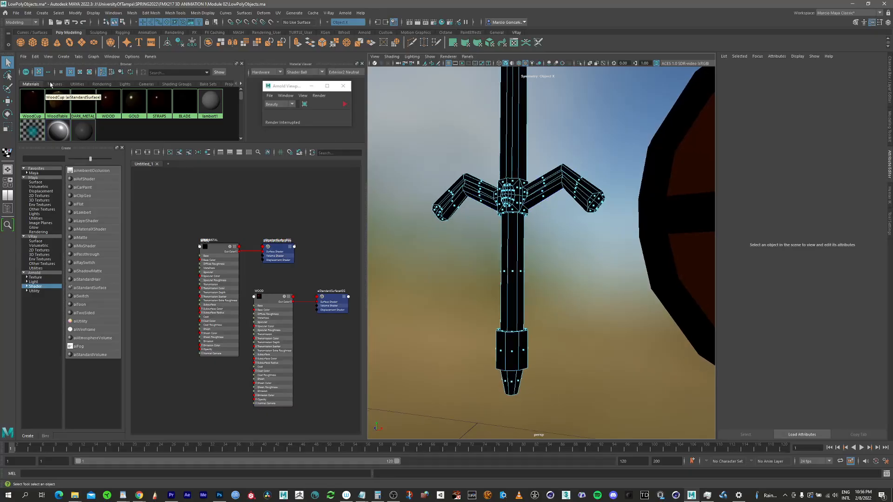
Step: Assign the DARK_METAL material to the whole sword and return the sword to face component mode
right_drag(85, 103, 85, 83)
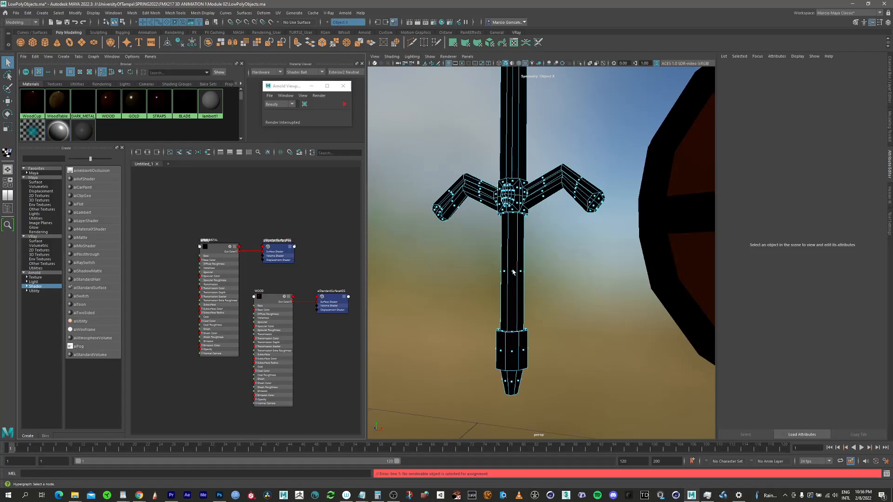
right_drag(514, 273, 515, 254)
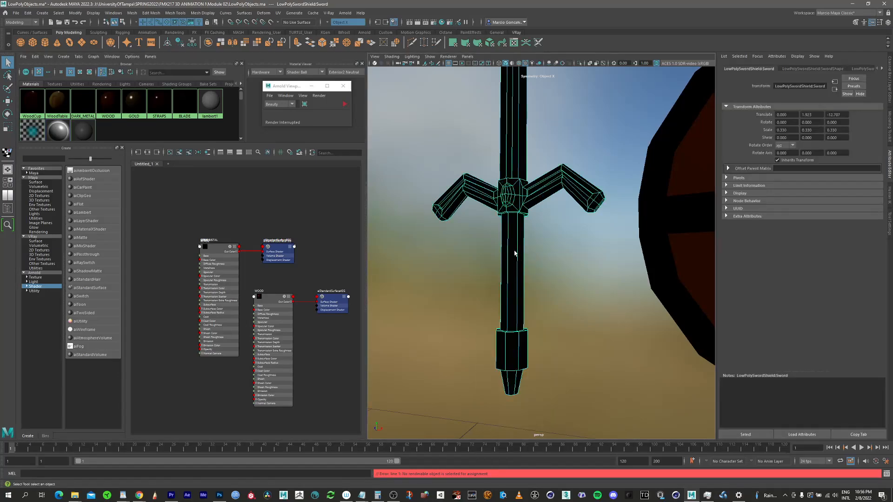
right_drag(84, 108, 89, 88)
right_click(513, 239)
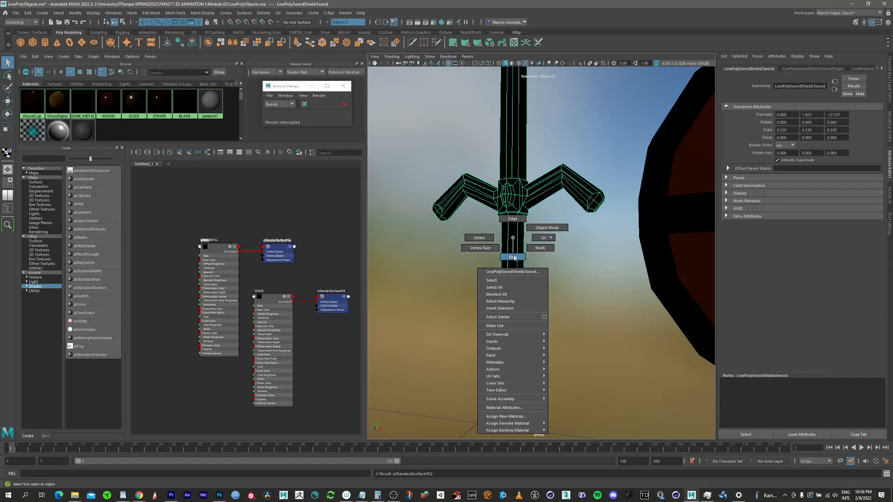
click(514, 257)
Step: Select all faces of the tapered pommel tip at the end of the sword's handle, including its end cap
alt+drag(512, 188, 479, 215)
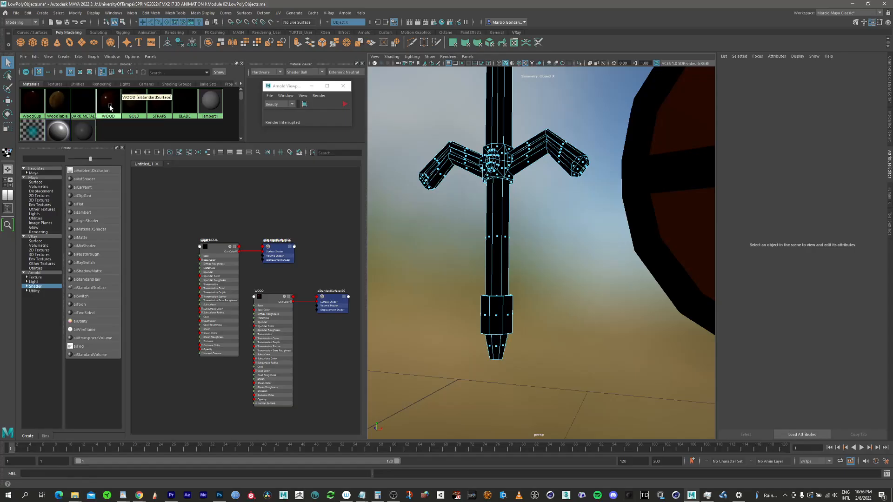
alt+right_drag(503, 342, 635, 287)
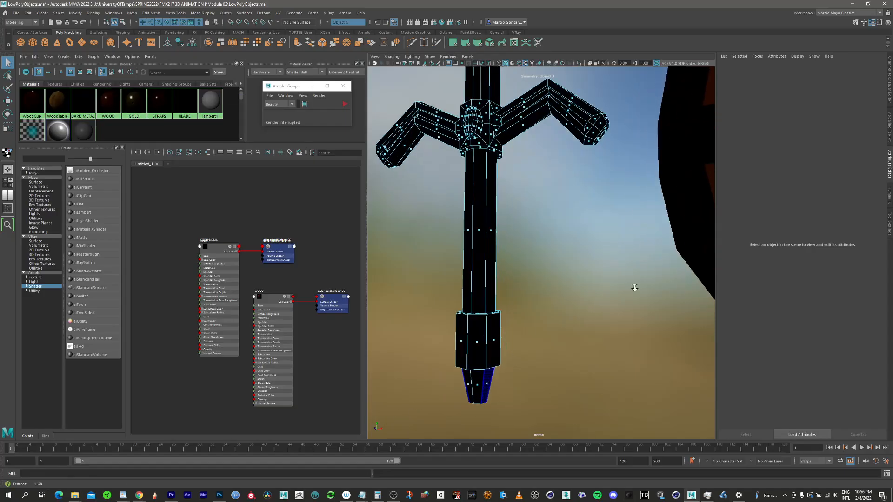
alt+middle_drag(490, 331, 486, 281)
alt+right_drag(457, 319, 497, 305)
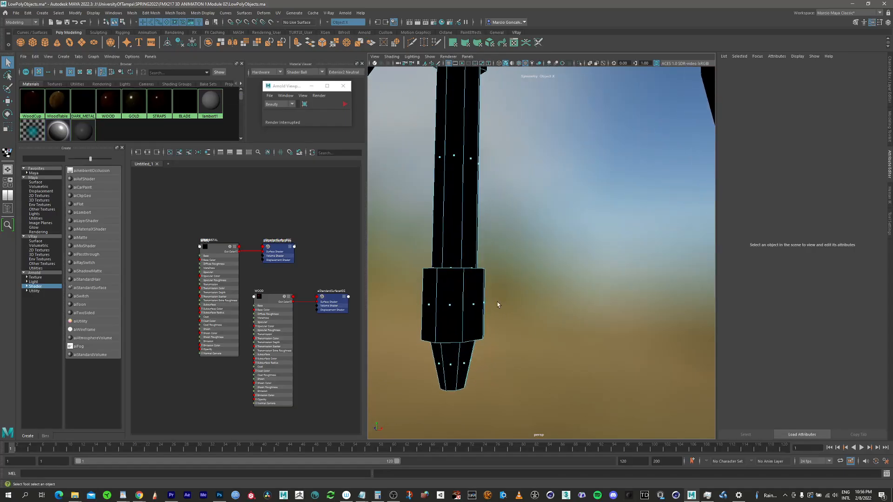
click(463, 366)
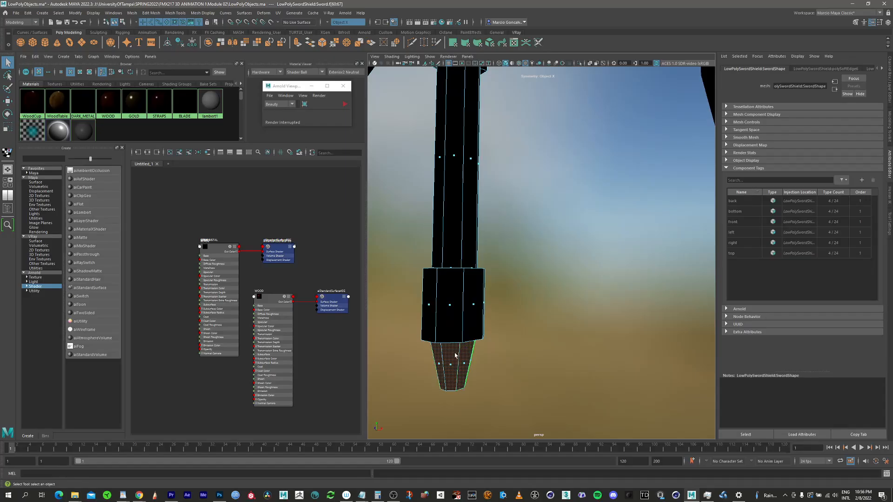
alt+drag(456, 356, 455, 332)
alt+middle_drag(455, 332, 485, 230)
alt+right_drag(485, 230, 494, 247)
alt+middle_drag(494, 246, 497, 314)
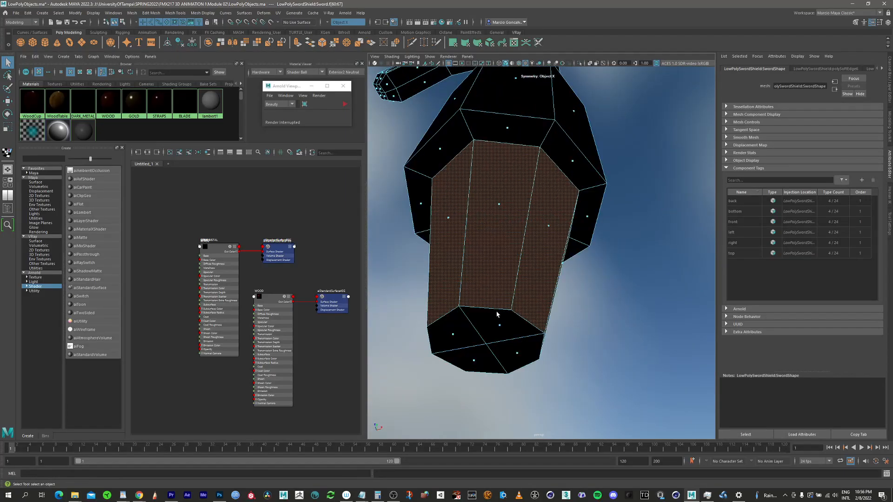
alt+right_drag(497, 314, 477, 315)
shift+click(496, 294)
shift+click(506, 306)
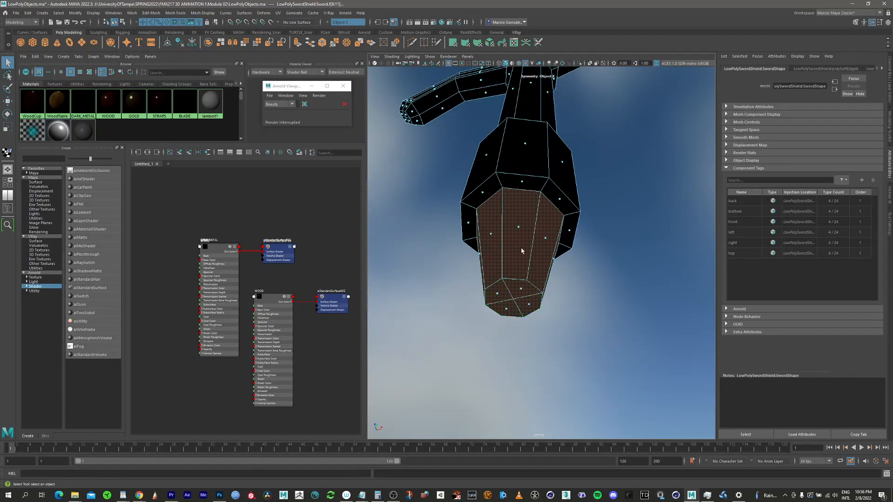
Step: Add the outer ring and inner faces of the oval gem at the crossguard's center to the selection
alt+drag(531, 176, 502, 314)
alt+middle_drag(467, 163, 461, 325)
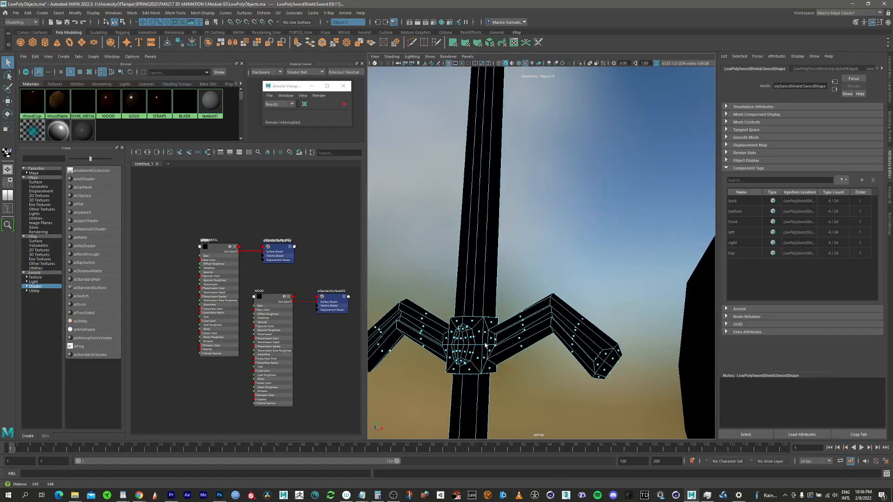
alt+right_drag(460, 326, 605, 289)
alt+middle_drag(475, 342, 536, 223)
mouse_move(537, 223)
alt+mouse_down()
mouse_move(526, 233)
mouse_move(534, 221)
alt+mouse_up()
alt+middle_drag(535, 221, 506, 309)
alt+drag(505, 308, 512, 283)
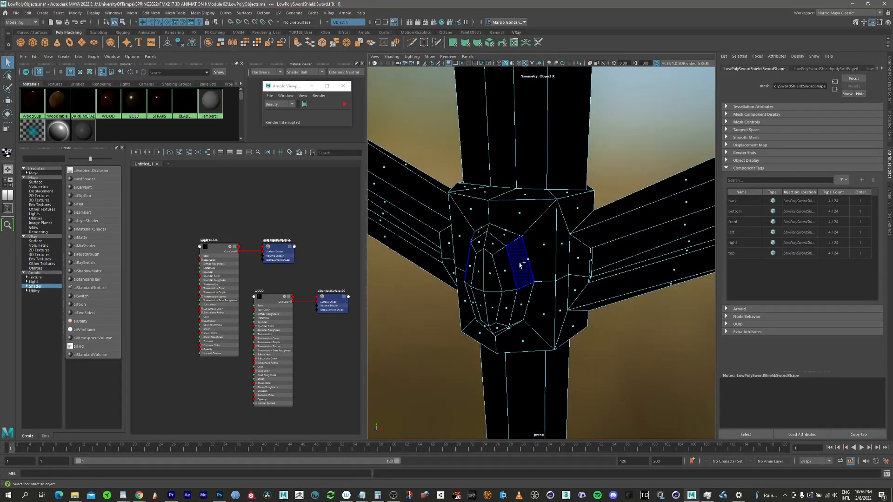
click(520, 265)
key(f)
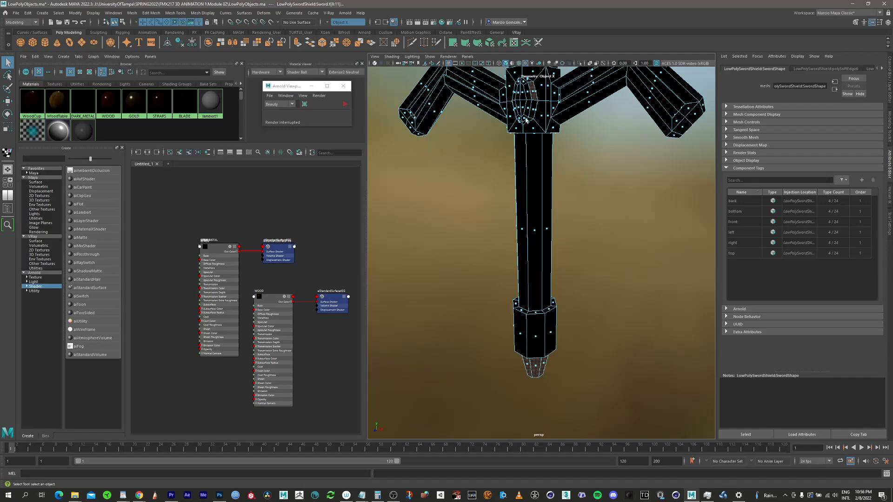
alt+middle_drag(526, 120, 514, 289)
alt+right_drag(539, 232, 598, 224)
alt+middle_drag(427, 321, 534, 238)
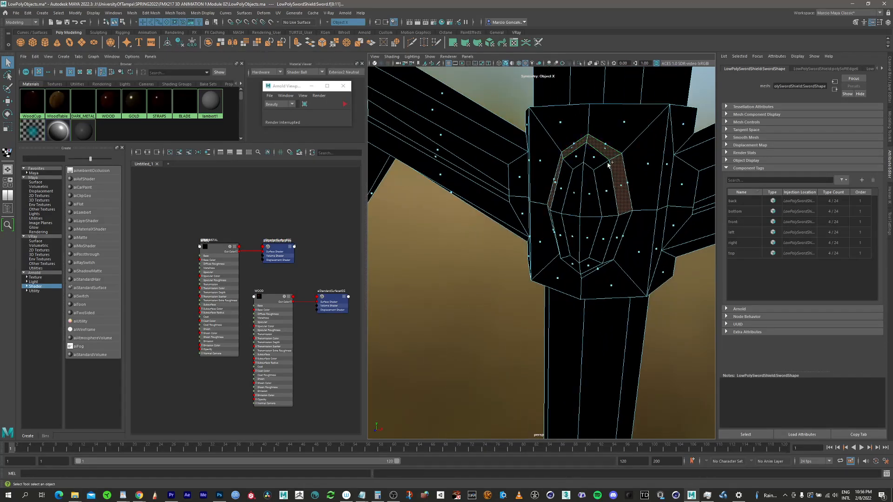
shift+click(622, 186)
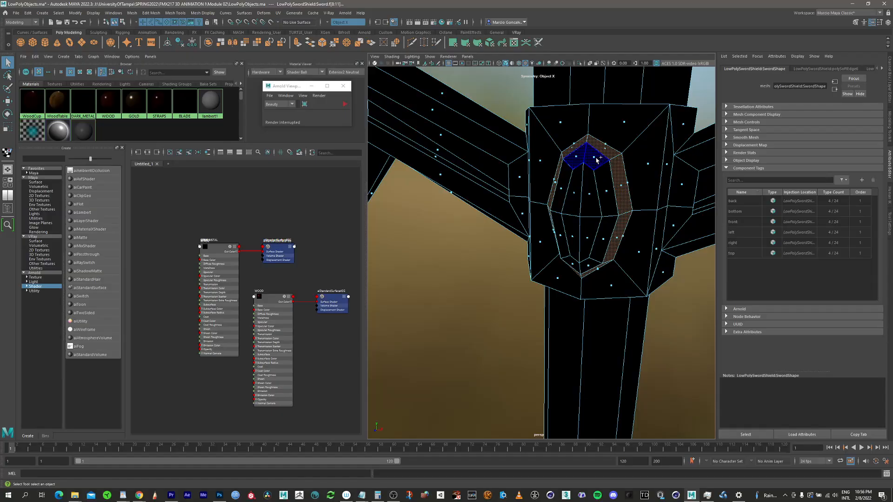
shift+double_click(606, 189)
shift+click(591, 194)
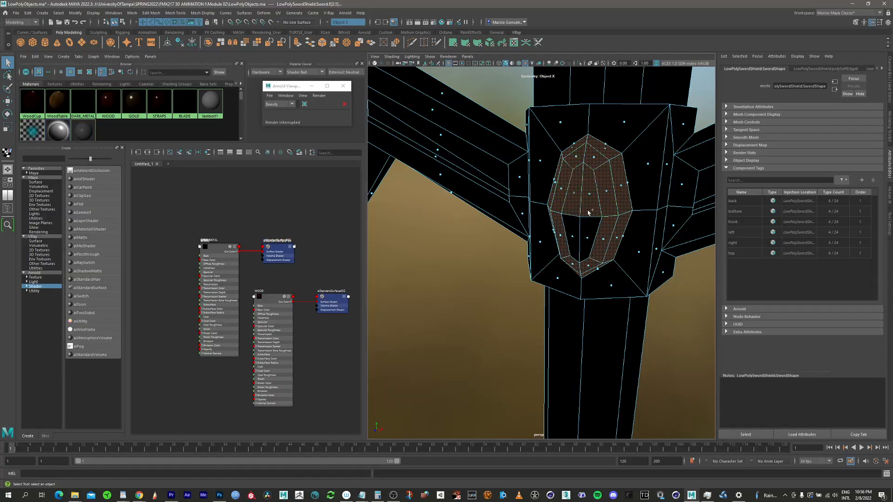
shift+click(587, 235)
Step: Add the recessed strip faces along both segments of the crossguard arm to the selection
alt+middle_drag(650, 186, 536, 198)
alt+drag(536, 197, 541, 214)
shift+click(523, 186)
shift+click(524, 203)
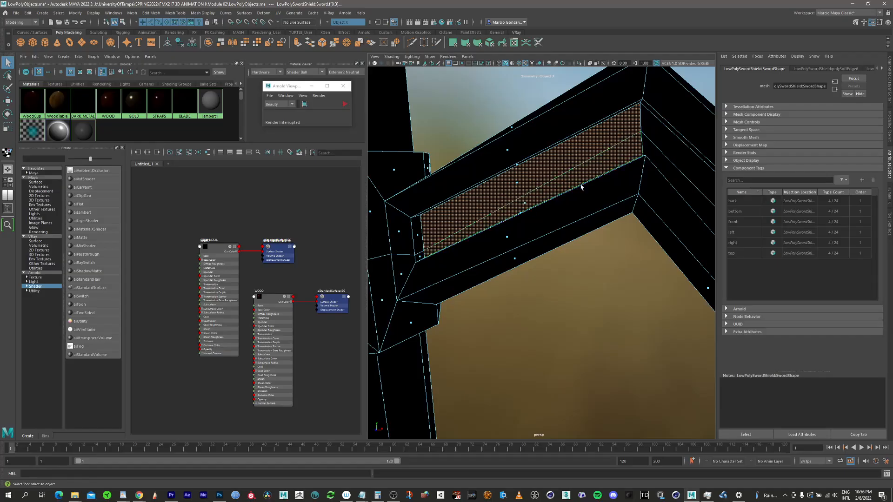
alt+middle_drag(580, 186, 541, 188)
shift+click(605, 224)
shift+click(599, 242)
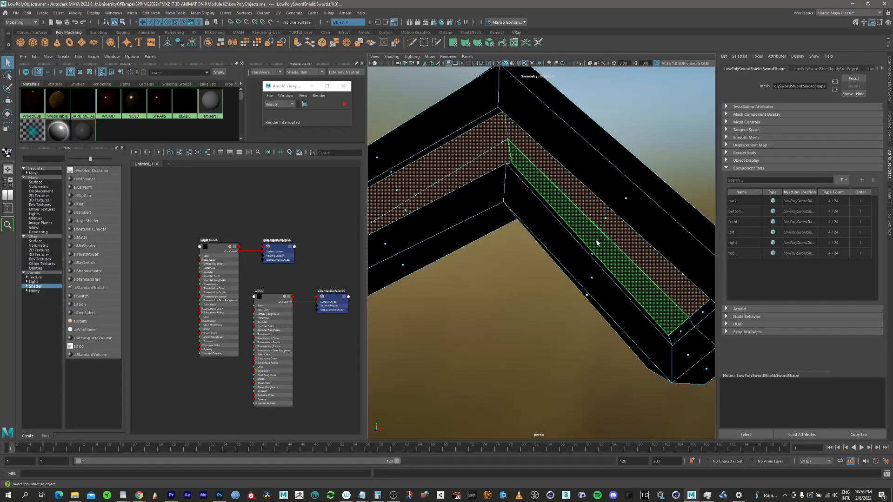
Step: Add the matching recessed strip faces on the opposite side of the crossguard to the selection
alt+right_drag(598, 223, 506, 214)
alt+drag(535, 213, 443, 211)
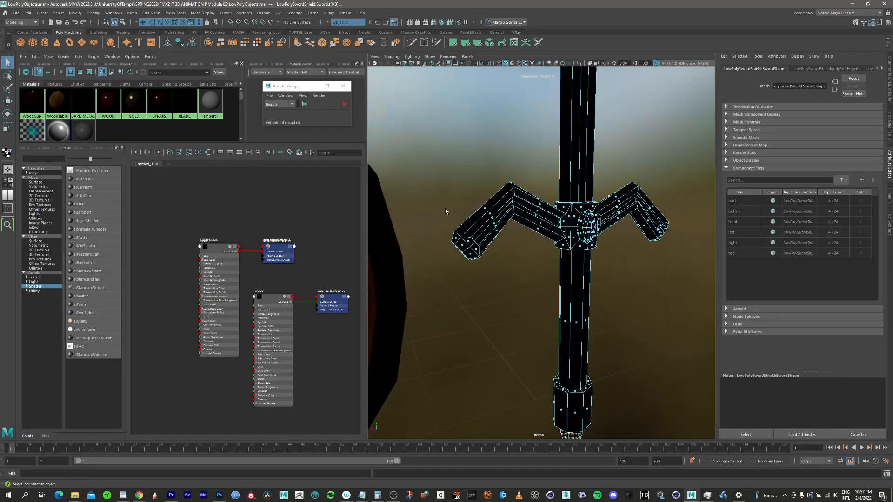
alt+right_drag(525, 203, 607, 185)
alt+middle_drag(553, 169, 552, 219)
alt+drag(552, 219, 539, 207)
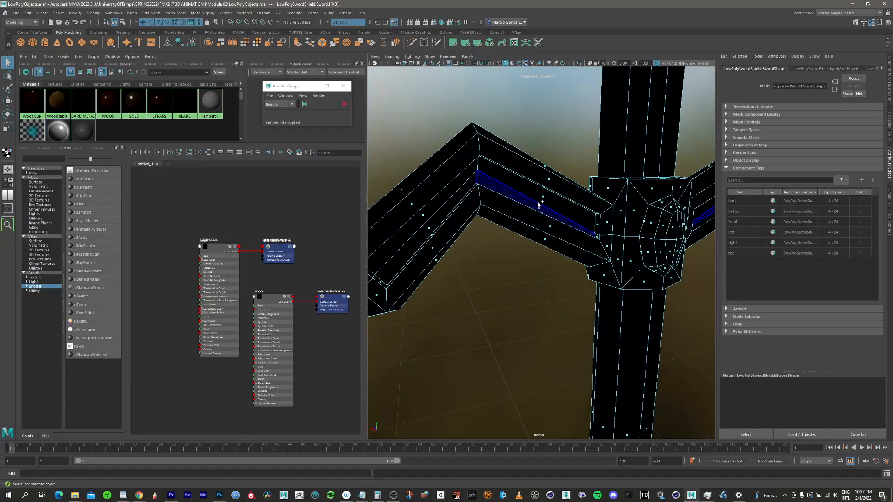
shift+click(544, 200)
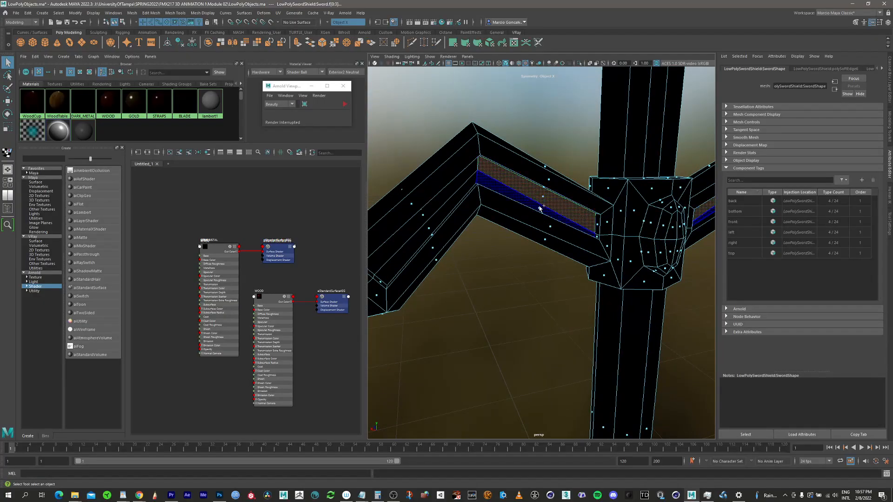
shift+click(427, 217)
Step: Add all faces of the oval gem on the opposite side of the crossguard to the selection
alt+drag(427, 217, 576, 223)
shift+click(559, 254)
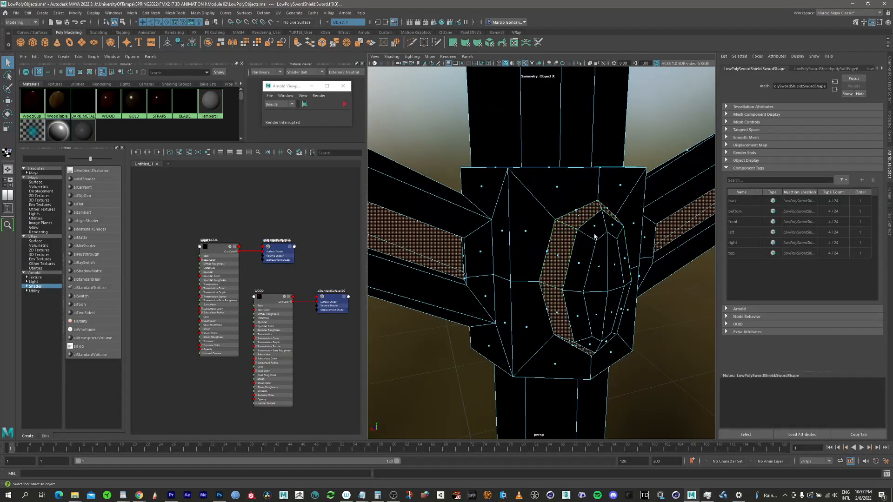
shift+click(598, 226)
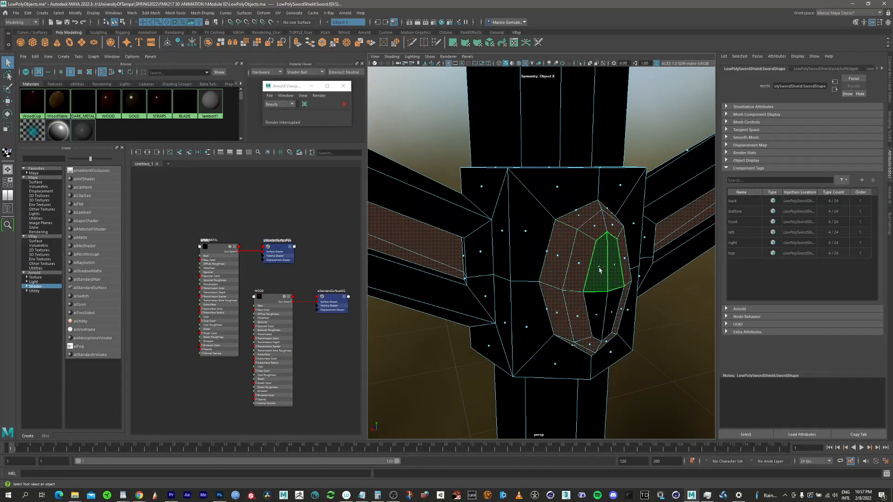
shift+click(598, 311)
Step: Assign the GOLD material to the selected pommel tip, gem and crossguard strip faces
scroll(484, 215, down, 8)
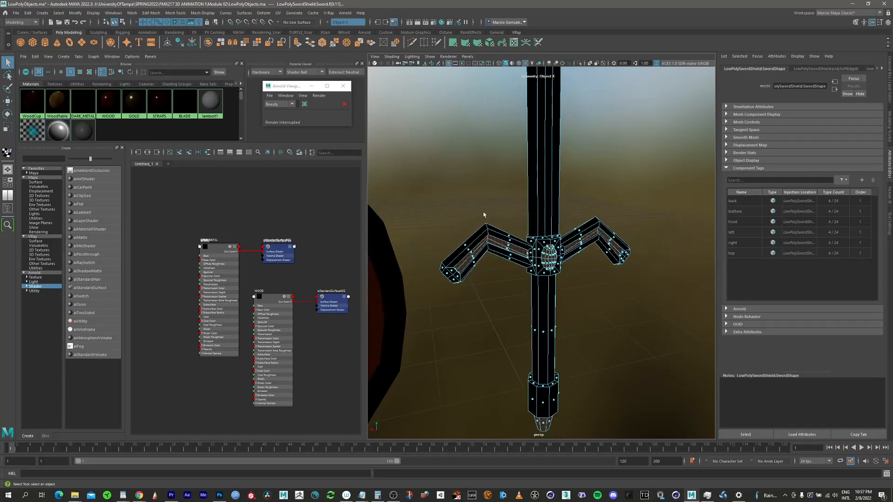
alt+drag(530, 192, 652, 195)
right_click(137, 103)
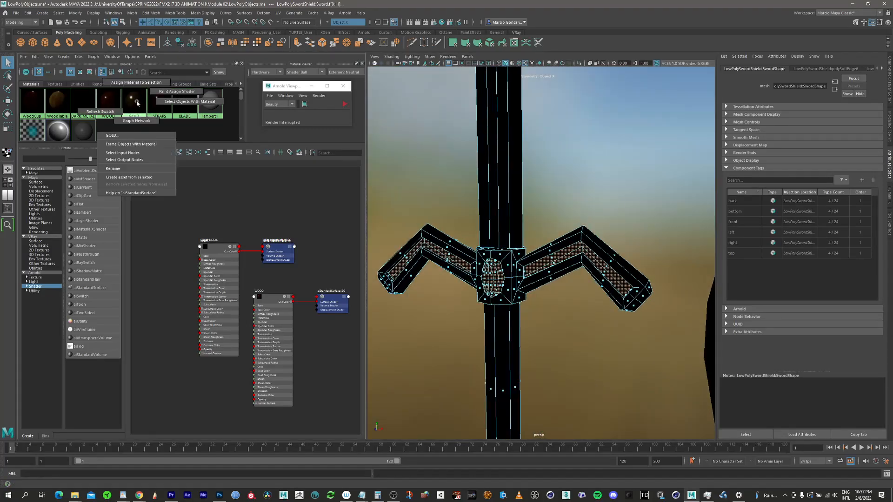
click(141, 84)
Step: Select all the long faces around the sword's grip and assign the STRAPS material to them
alt+middle_drag(516, 400, 517, 258)
click(484, 270)
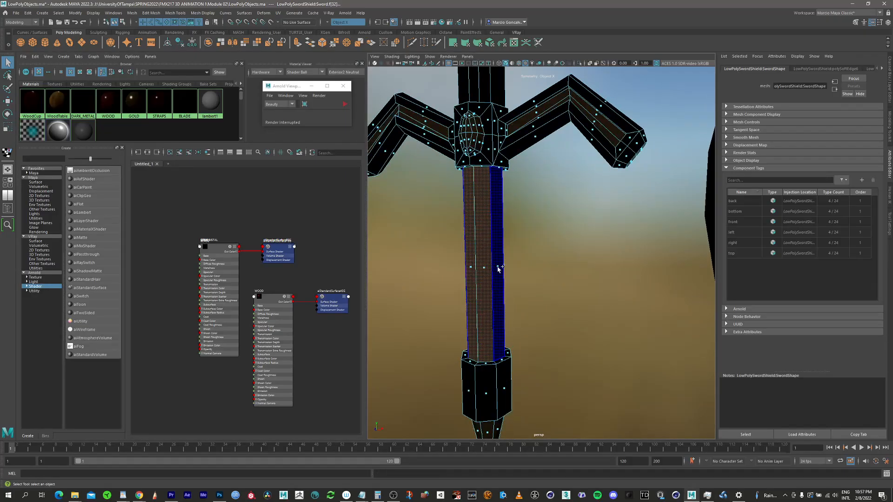
shift+double_click(498, 268)
alt+drag(498, 269, 378, 282)
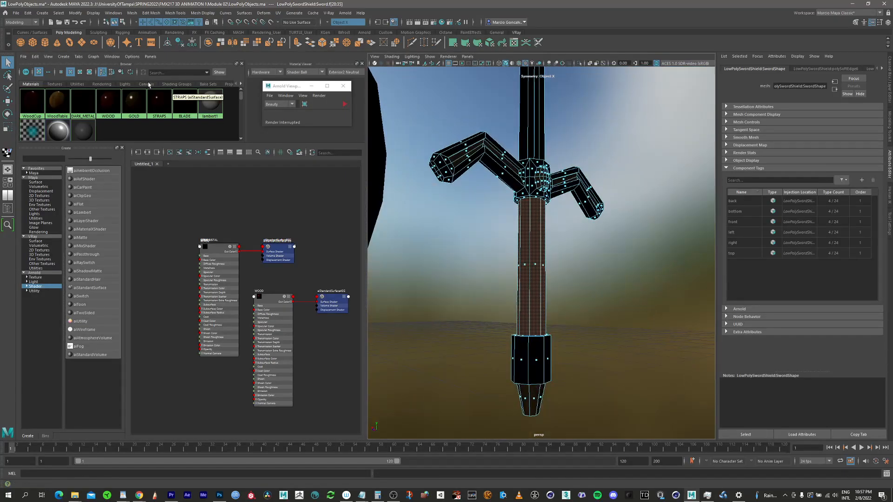
right_click(158, 111)
right_drag(165, 87, 166, 87)
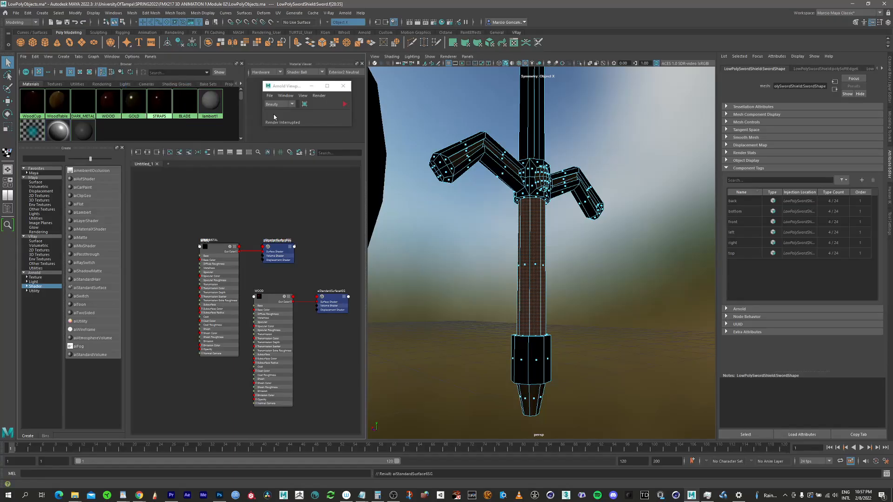
Step: Select the long faces along one side of the sword's blade
alt+middle_drag(520, 147, 499, 268)
alt+drag(517, 242, 510, 231)
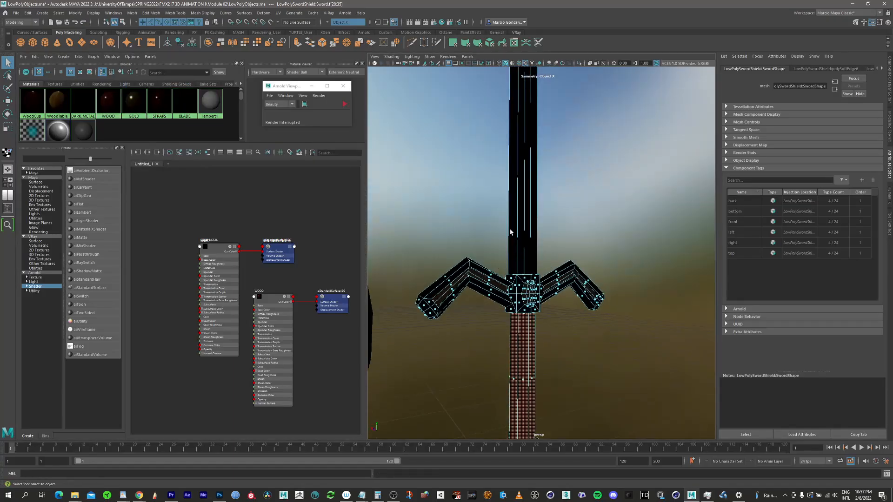
alt+middle_drag(514, 163, 492, 291)
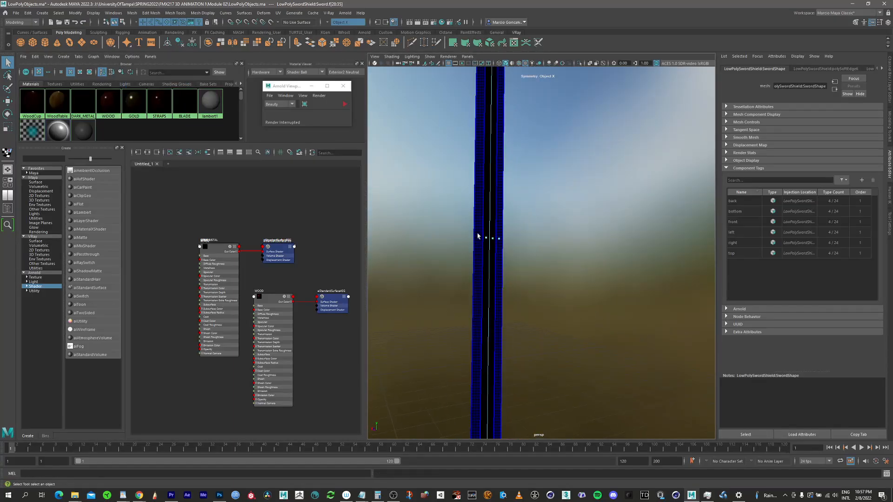
click(479, 236)
shift+click(488, 238)
Step: Add the long faces on the opposite side of the blade to the selection
alt+drag(482, 253, 536, 248)
alt+right_drag(536, 248, 418, 277)
alt+middle_drag(444, 276, 479, 237)
alt+drag(478, 238, 493, 230)
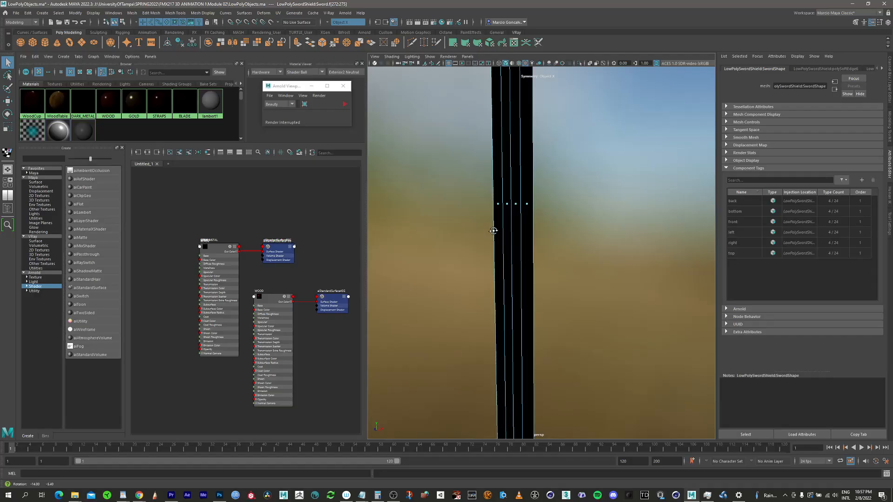
shift+click(528, 202)
shift+click(516, 203)
Step: Add the rows of faces at the tip of the sword's blade to the selection
alt+middle_drag(506, 151, 493, 242)
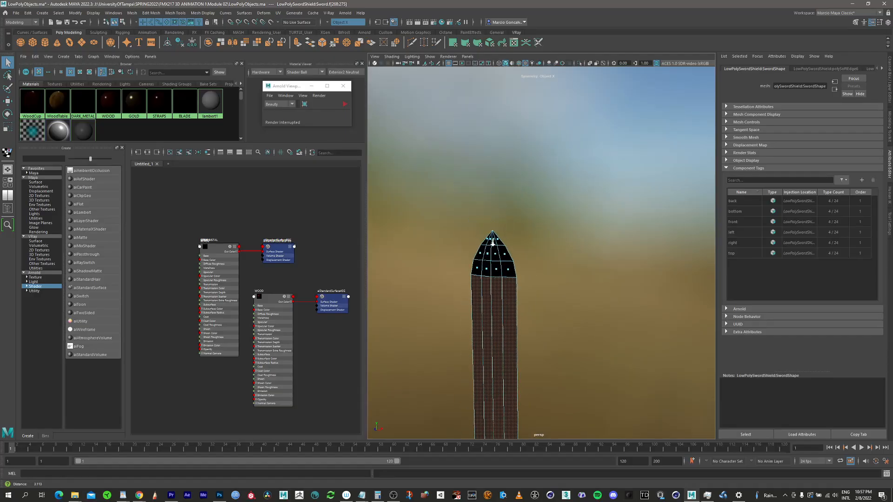
alt+right_drag(493, 241, 502, 238)
shift+click(473, 278)
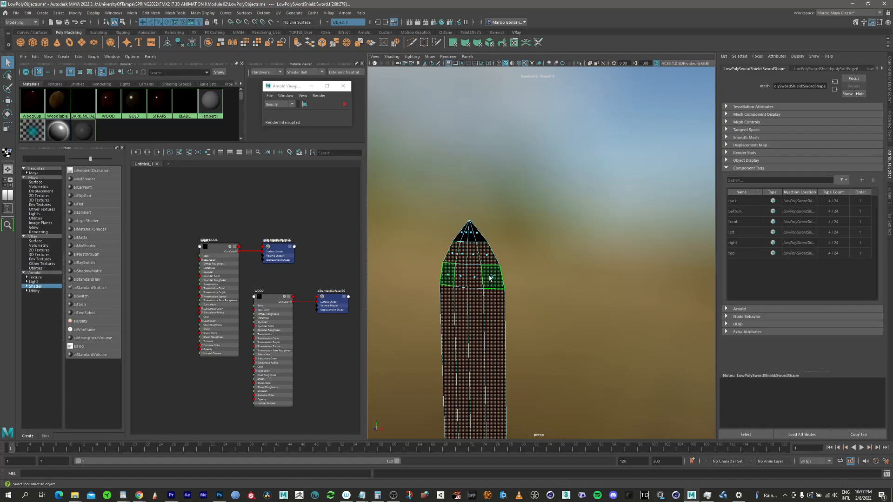
alt+drag(485, 277, 403, 241)
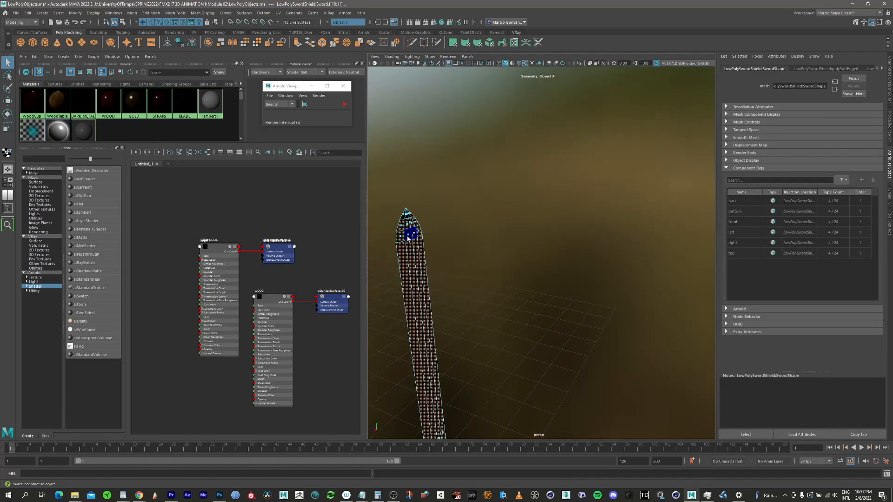
shift+click(408, 232)
alt+right_drag(408, 216, 502, 200)
alt+middle_drag(401, 229, 537, 261)
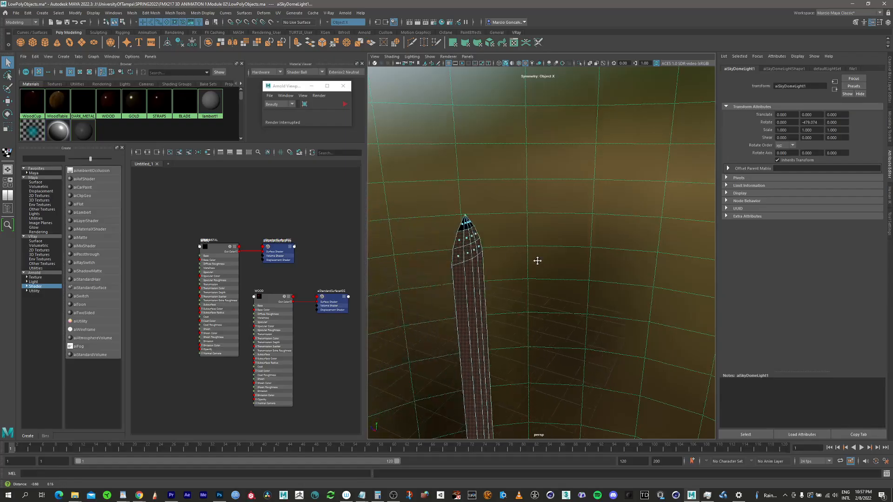
alt+right_drag(462, 219, 638, 197)
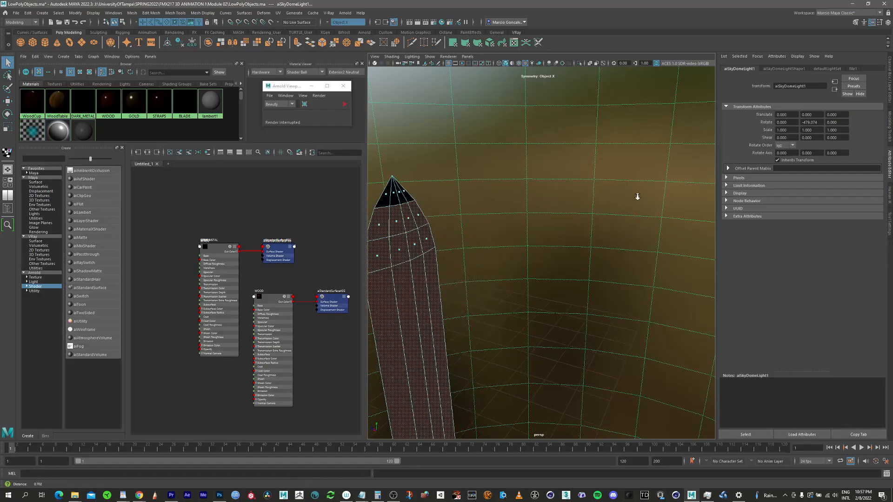
shift+click(397, 195)
shift+click(408, 194)
Step: Undo the stray selections, including the sky dome light, and deselect the unwanted faces on the sword's crossguard, grip and pommel
alt+right_drag(416, 224, 404, 289)
alt+middle_drag(465, 344, 478, 152)
alt+right_drag(458, 260, 424, 329)
alt+middle_drag(480, 261, 474, 162)
alt+right_drag(488, 284, 462, 281)
alt+middle_drag(472, 289, 492, 115)
alt+middle_drag(486, 292, 492, 179)
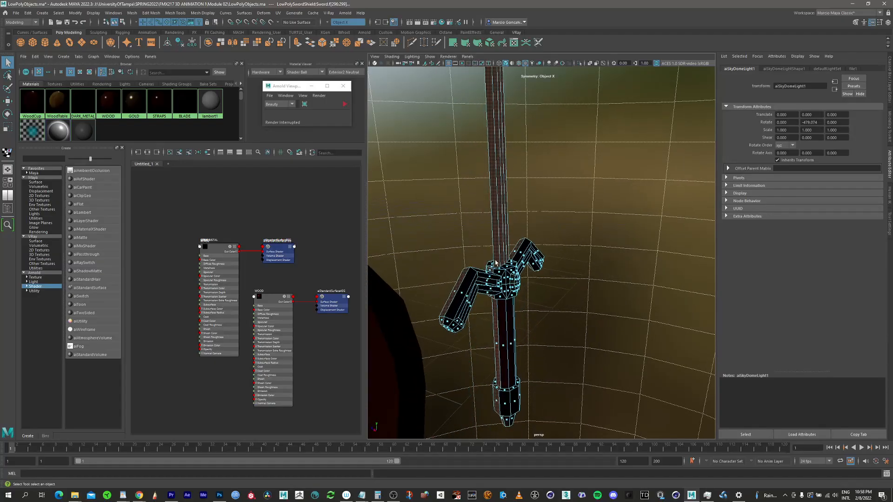
alt+drag(497, 279, 533, 234)
key(ctrl+z)
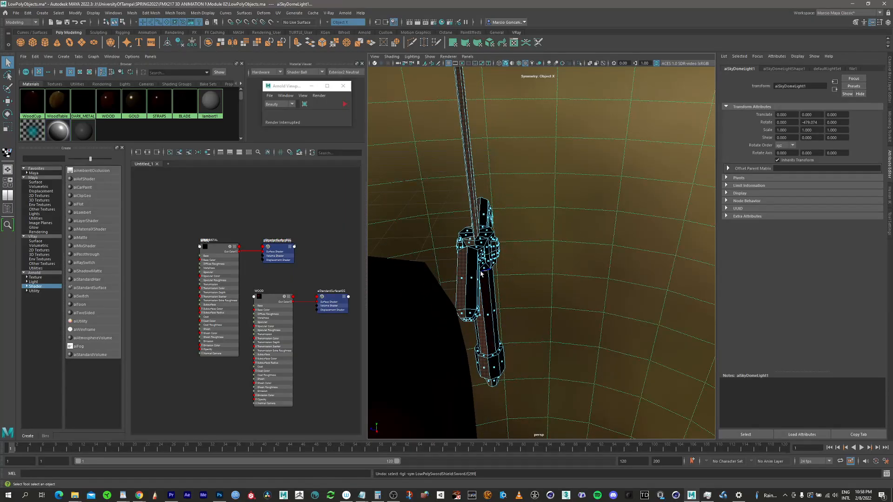
key(ctrl+z)
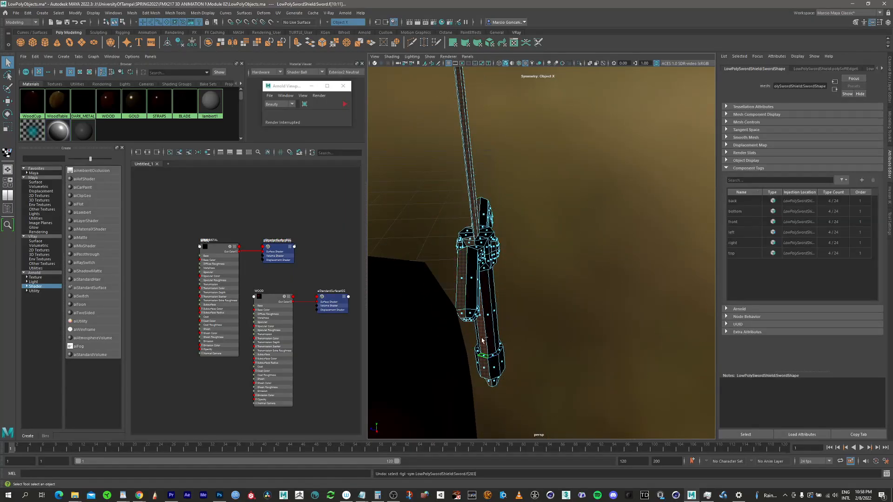
double_click(486, 341)
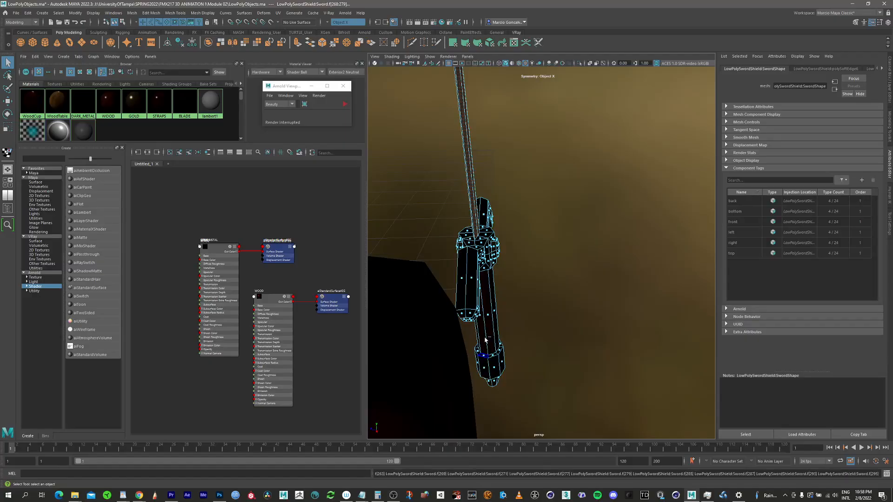
Step: Add the unselected lower row and topmost faces of the blade's tip to the selection
alt+drag(470, 241, 458, 324)
alt+middle_drag(522, 149, 537, 349)
alt+middle_drag(558, 140, 537, 274)
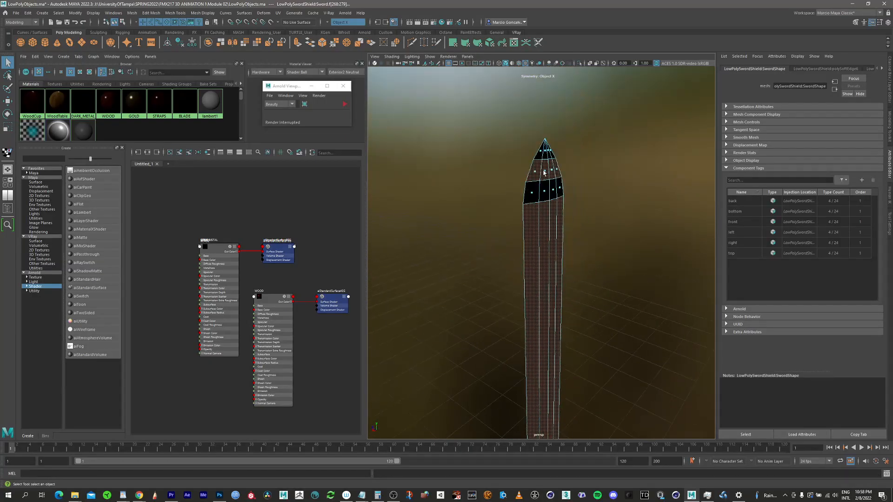
alt+middle_drag(532, 214, 530, 301)
alt+right_drag(556, 259, 650, 222)
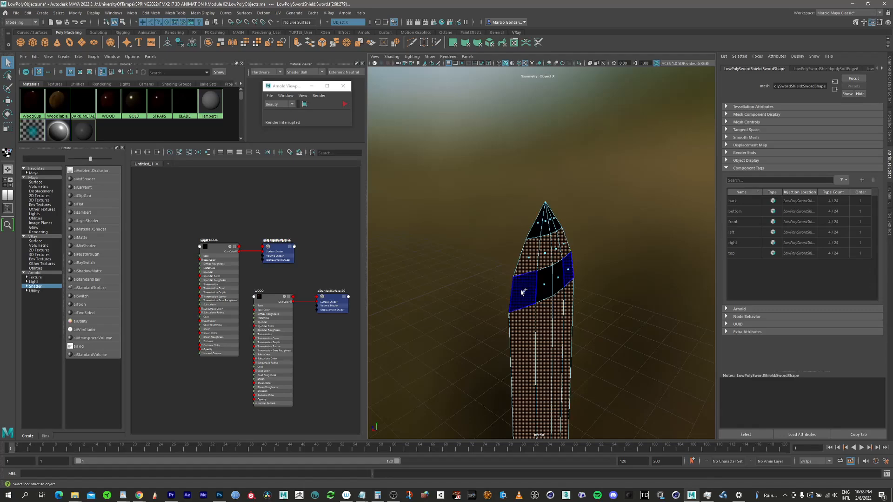
shift+click(522, 292)
shift+double_click(543, 286)
shift+click(536, 225)
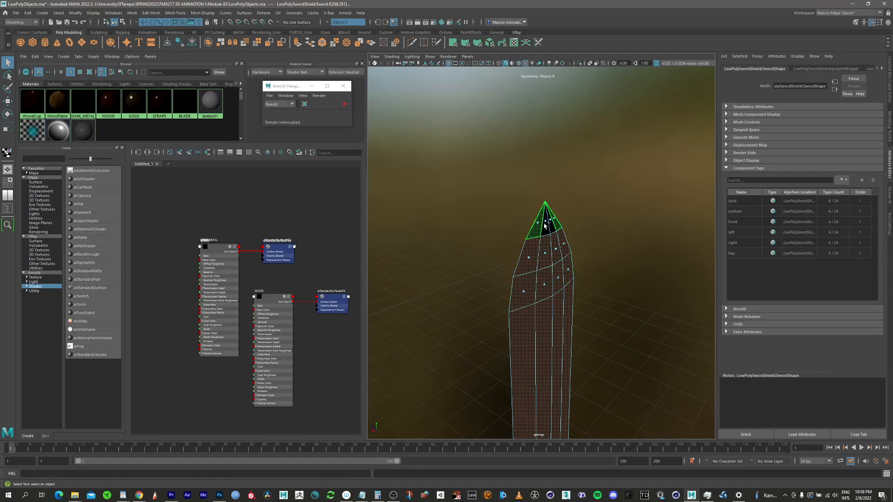
shift+click(547, 225)
Step: Assign the BLADE material to the selected blade faces and clear the selection
key(f)
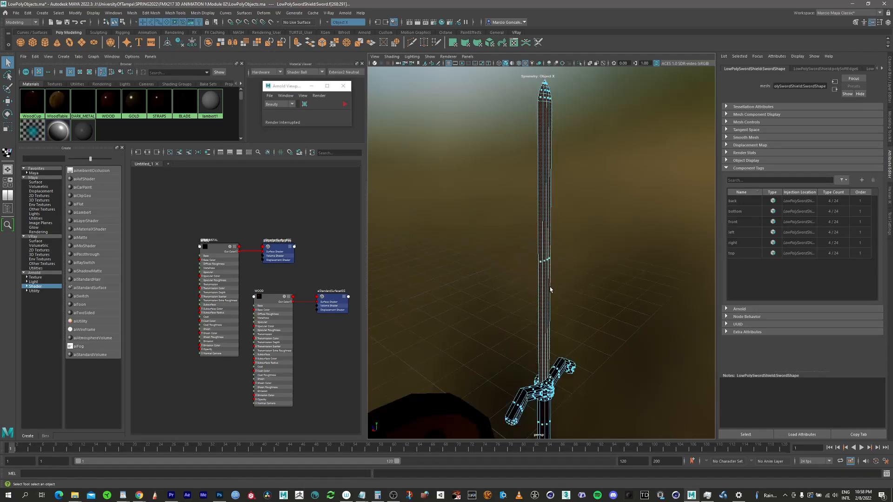
alt+drag(540, 245, 643, 242)
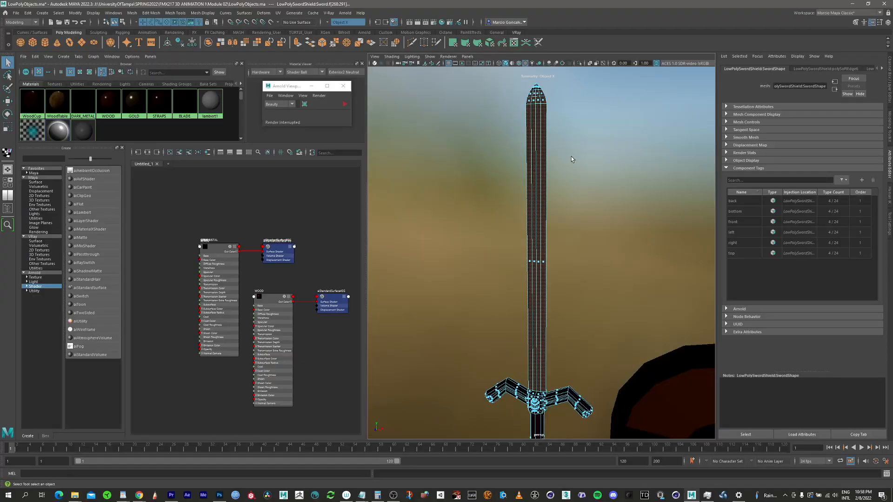
alt+middle_drag(568, 164, 556, 195)
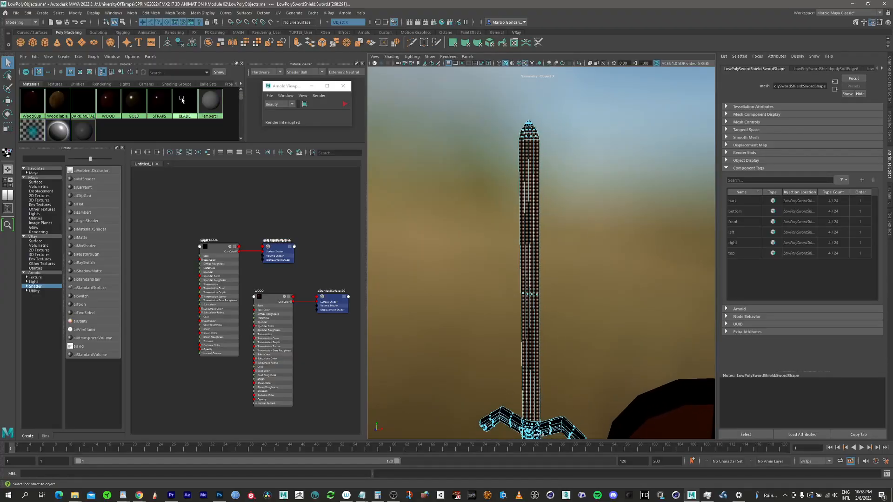
right_drag(184, 102, 191, 80)
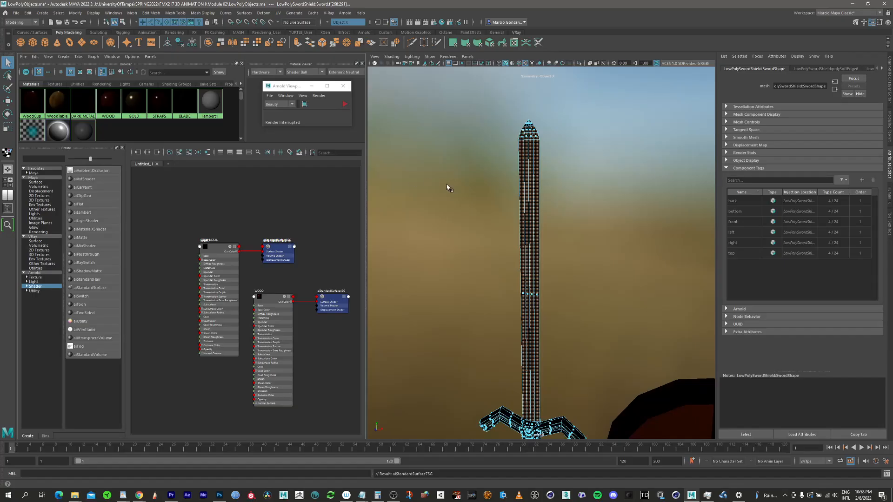
click(395, 197)
Step: Start the Arnold viewport render and inspect the materials on the sword and shield from several angles
click(345, 105)
click(345, 105)
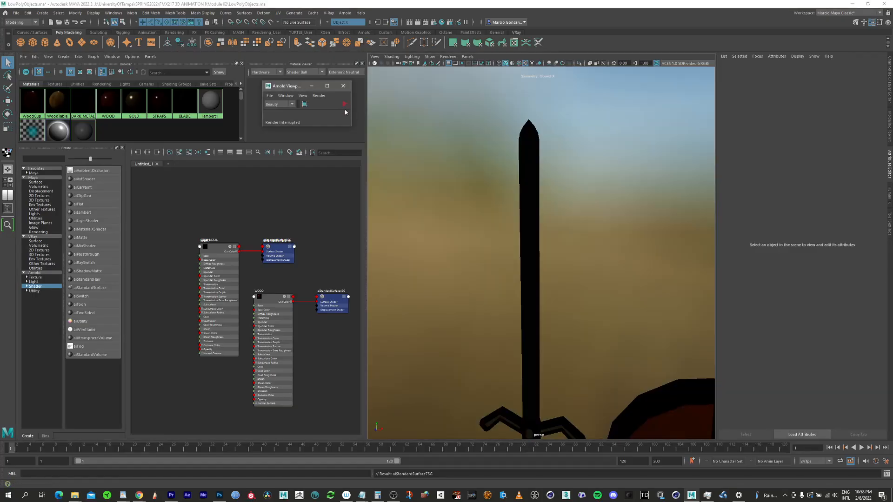
click(345, 105)
alt+right_drag(533, 245, 455, 232)
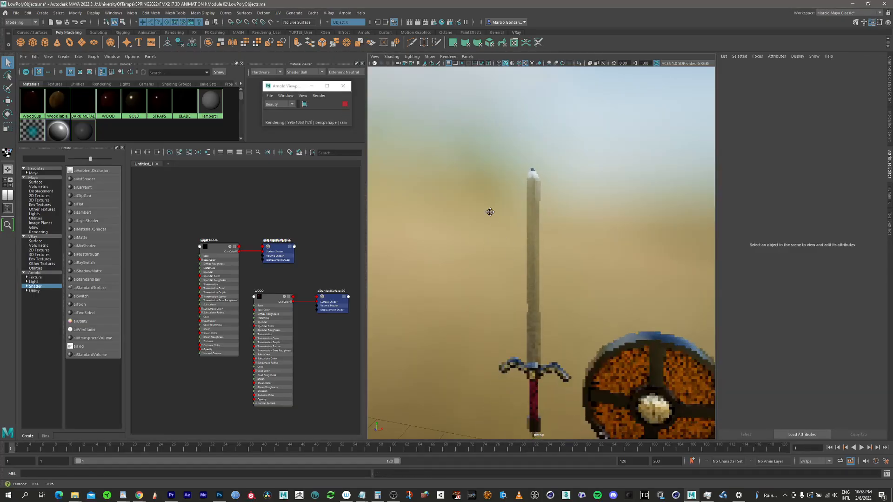
alt+middle_drag(490, 211, 456, 157)
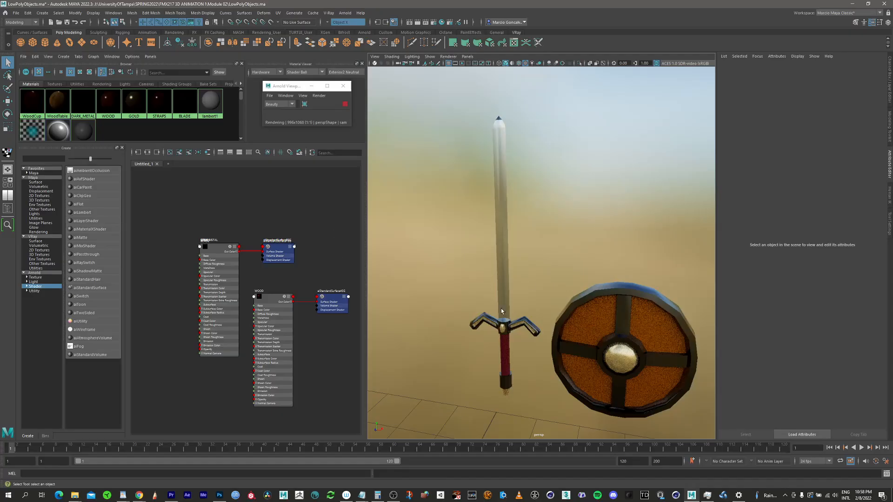
alt+drag(508, 328, 542, 272)
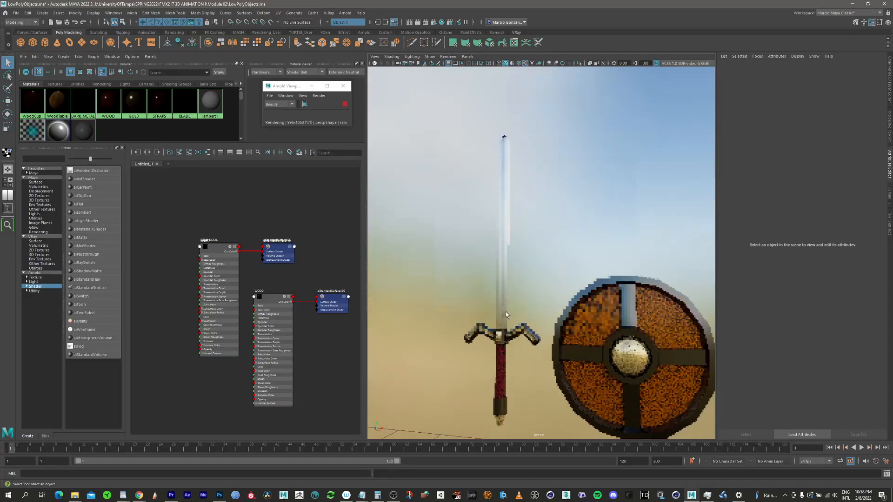
alt+middle_drag(542, 262, 510, 216)
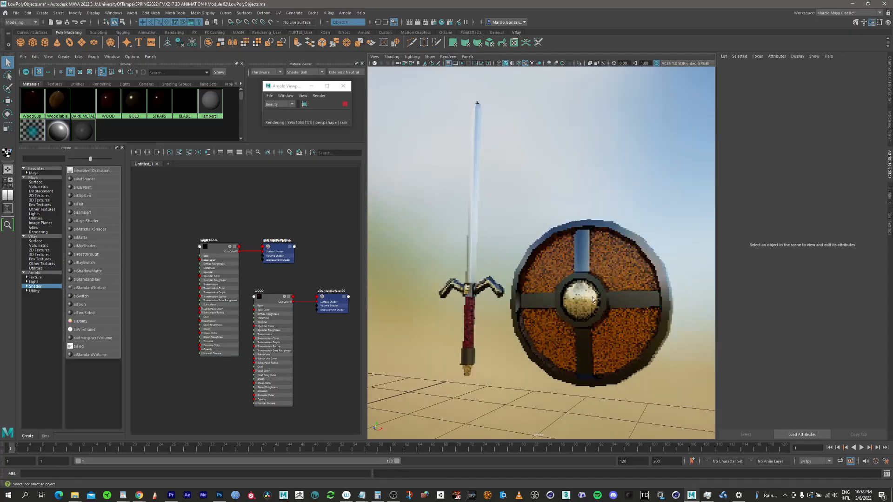
alt+middle_drag(578, 260, 596, 246)
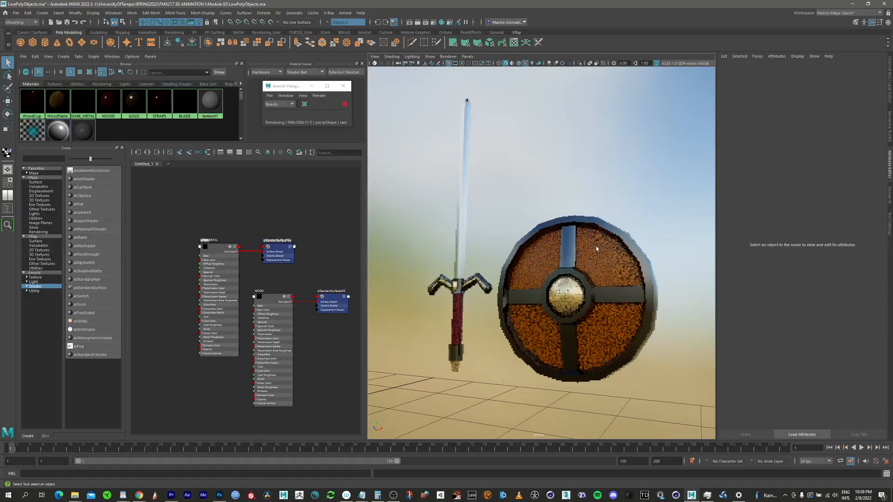
alt+right_drag(581, 280, 595, 278)
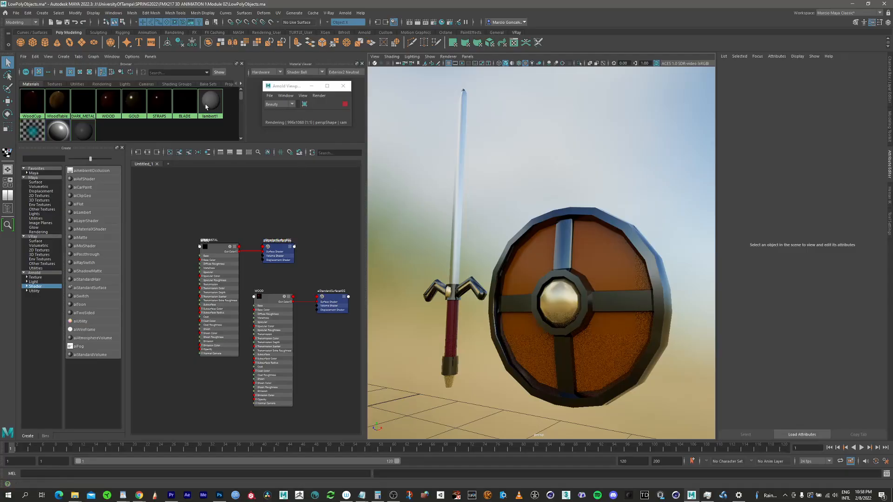
Step: Clear the node graph and save the scene
click(170, 154)
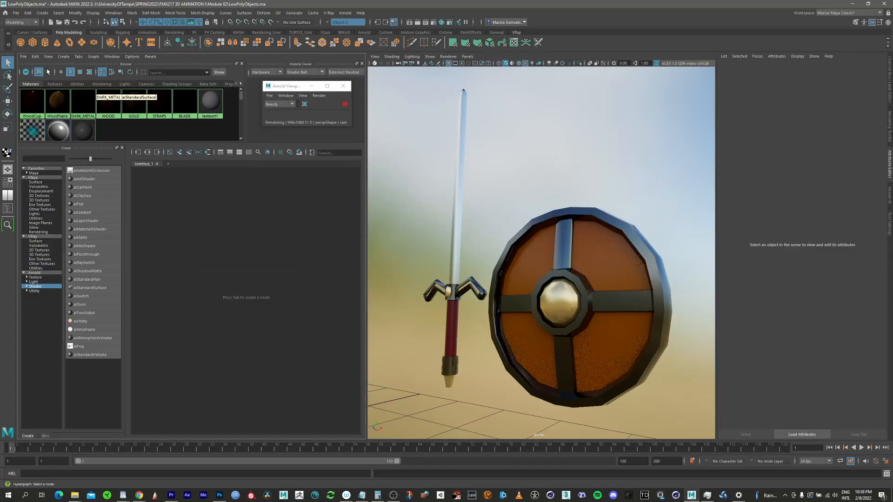
click(15, 12)
click(35, 39)
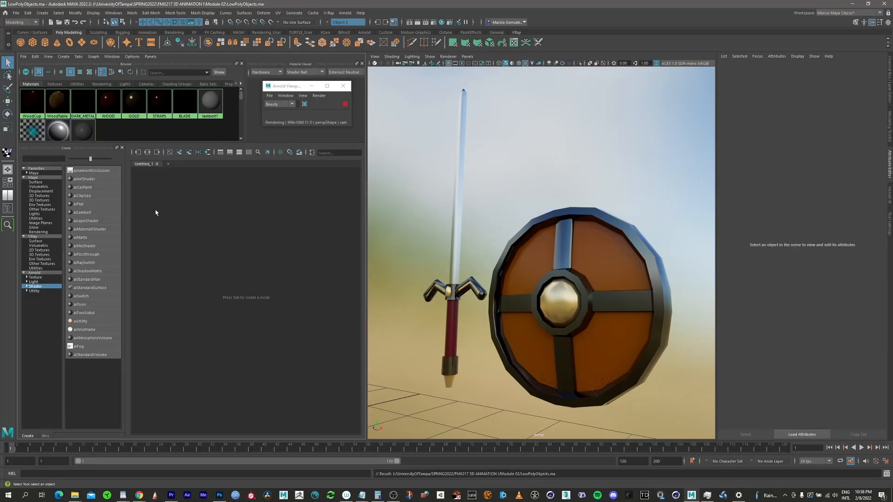
Step: Graph the WOOD material's network and connect a File texture to its base color
right_click(107, 101)
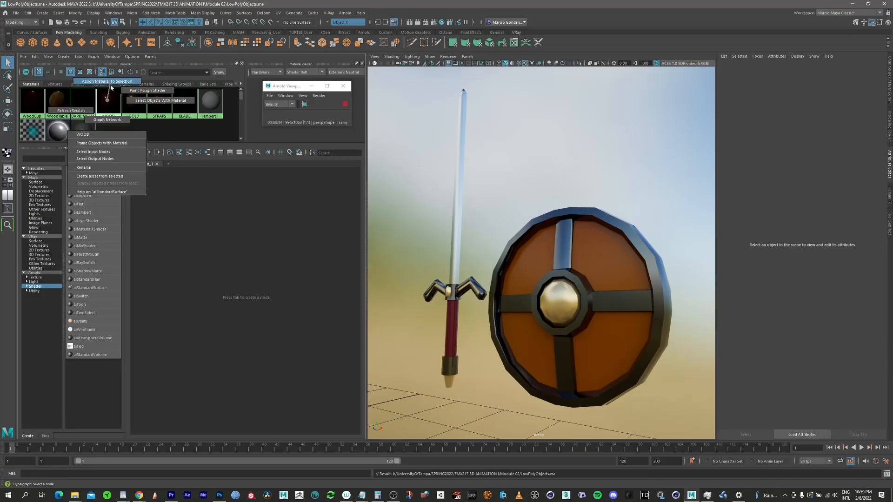
click(107, 120)
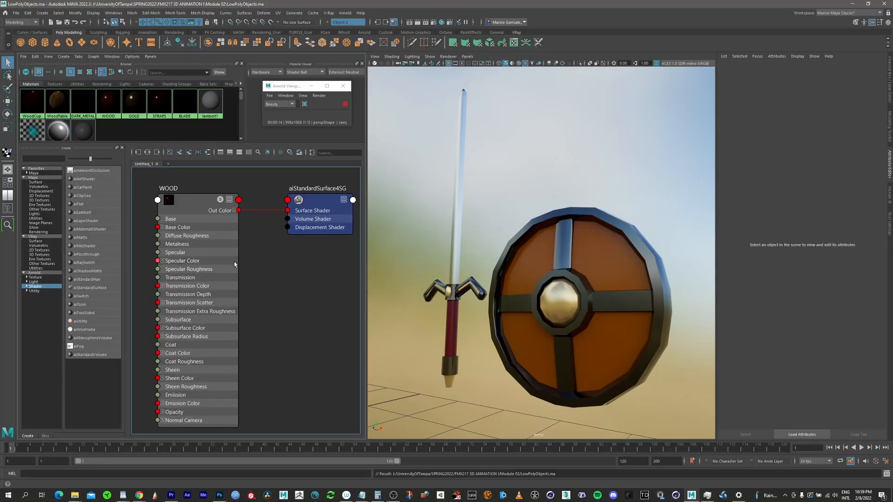
click(220, 205)
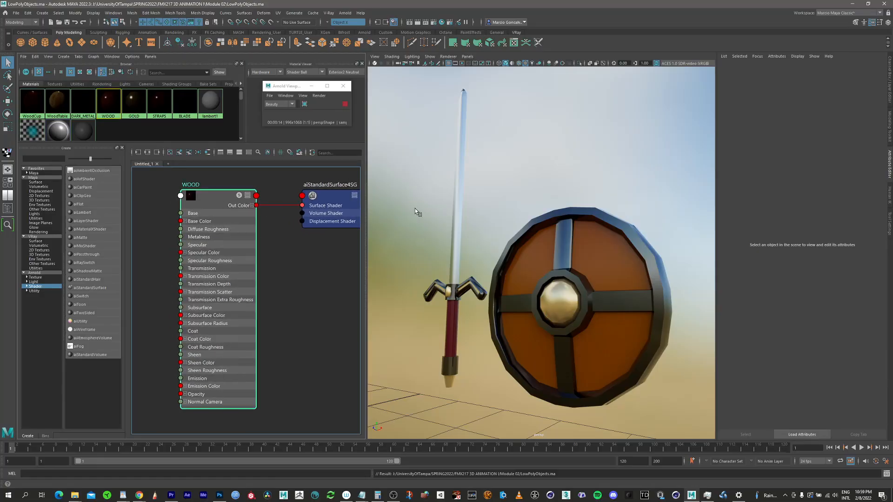
scroll(275, 273, down, 3)
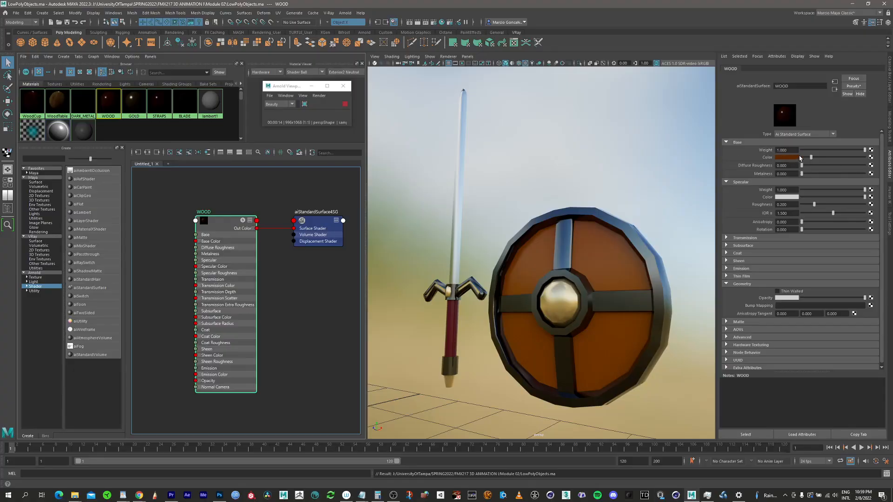
click(871, 158)
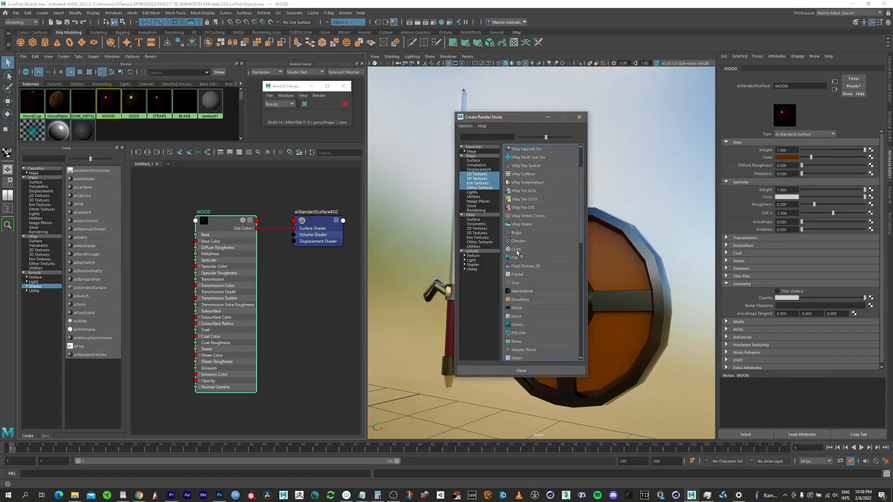
click(515, 259)
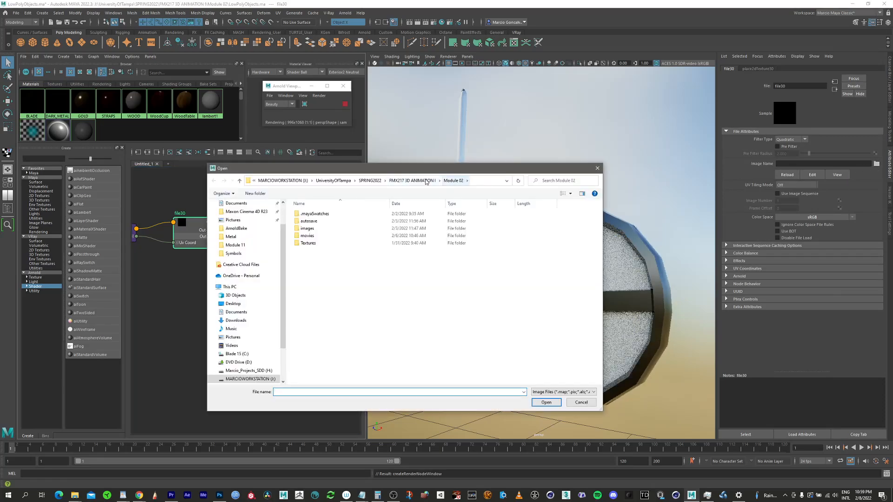
Step: Load American_walnut_pxr128.tif from the Module 04 Textures/Wood folder into the WOOD material's file texture
double_click(310, 250)
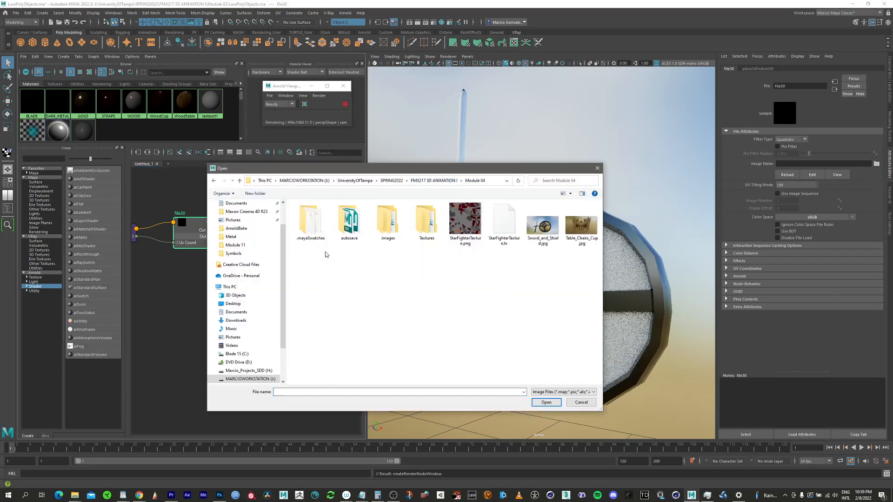
double_click(423, 221)
double_click(321, 243)
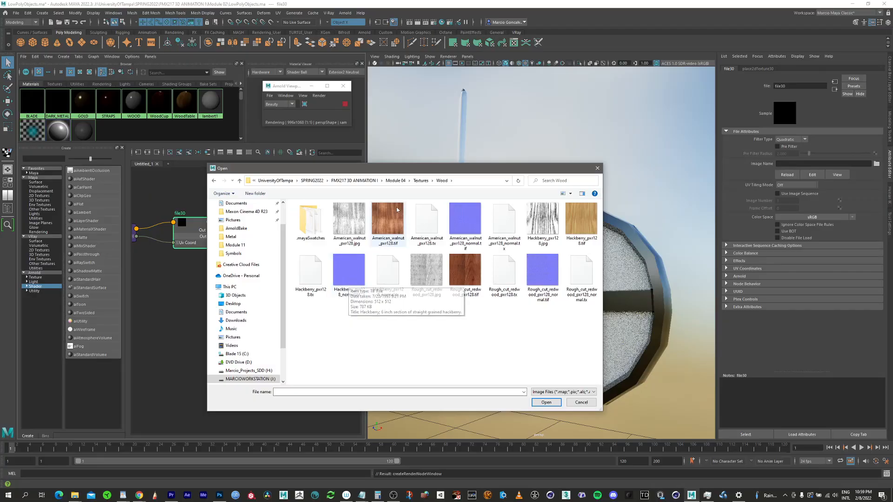
click(394, 225)
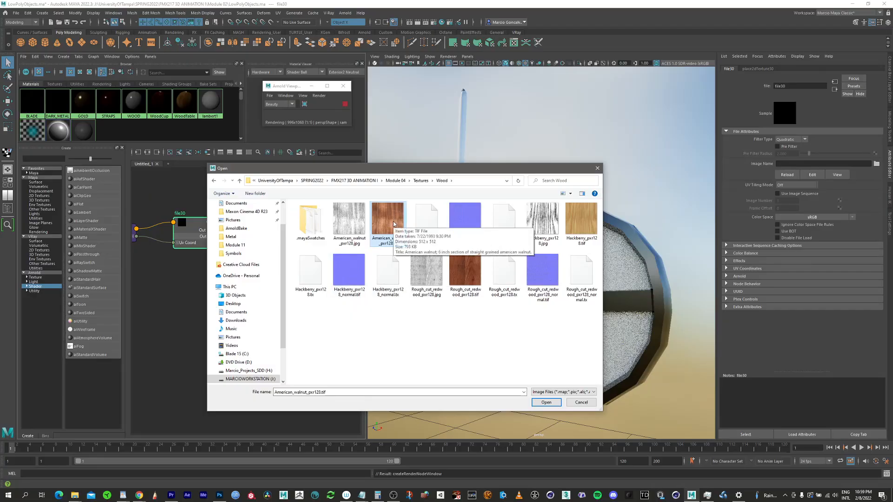
drag(452, 172, 329, 162)
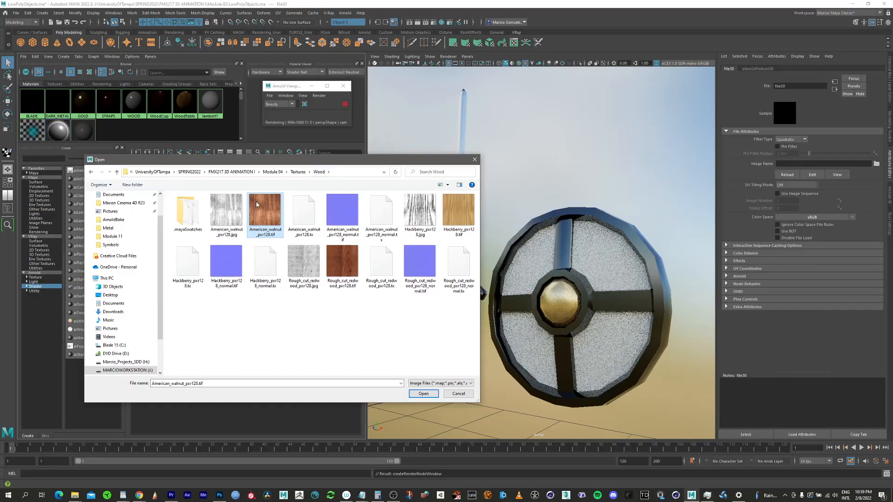
click(340, 265)
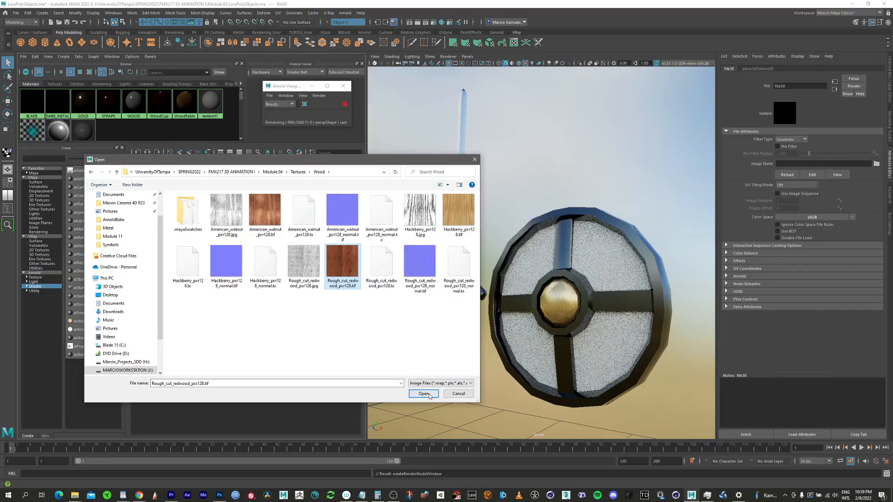
click(265, 213)
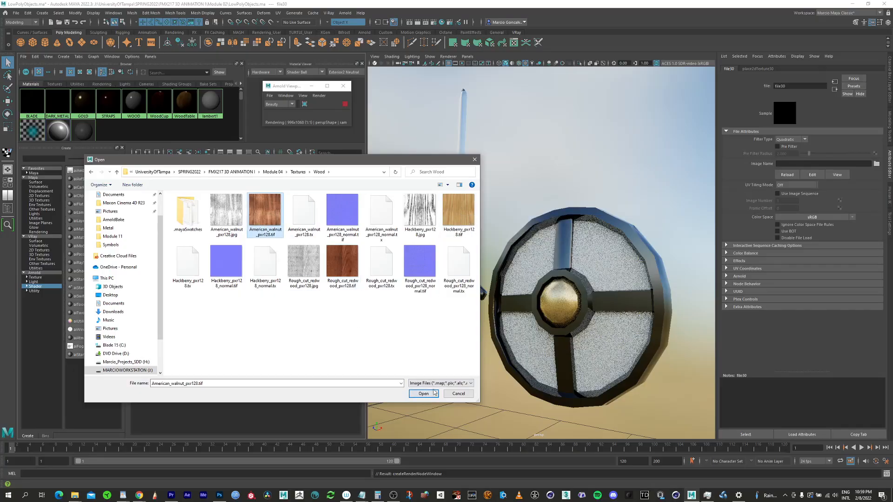
click(423, 394)
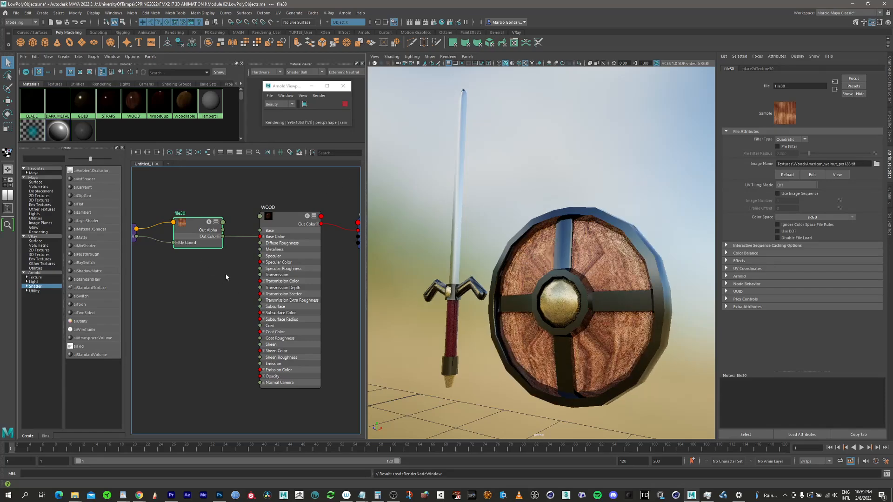
Step: Make room between the file texture and WOOD nodes in the graph and create a Projection utility node
alt+middle_drag(227, 270, 309, 288)
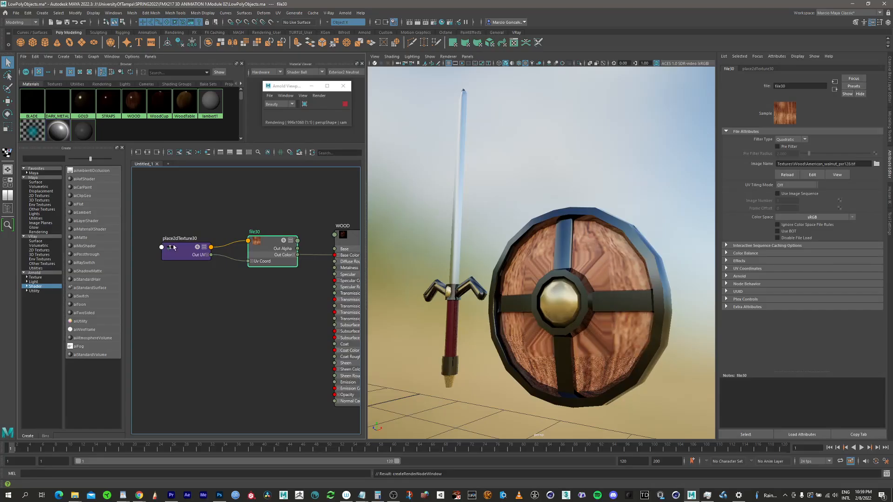
drag(175, 250, 149, 257)
drag(266, 250, 233, 257)
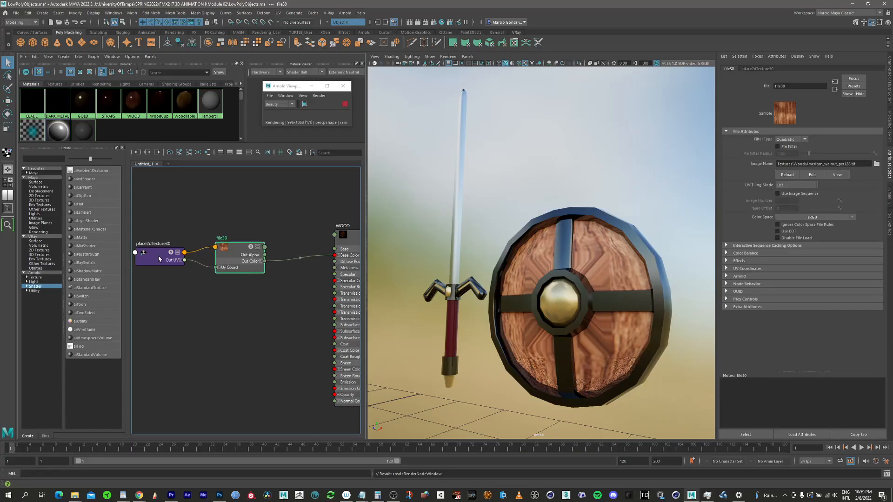
drag(159, 259, 145, 258)
drag(233, 259, 223, 262)
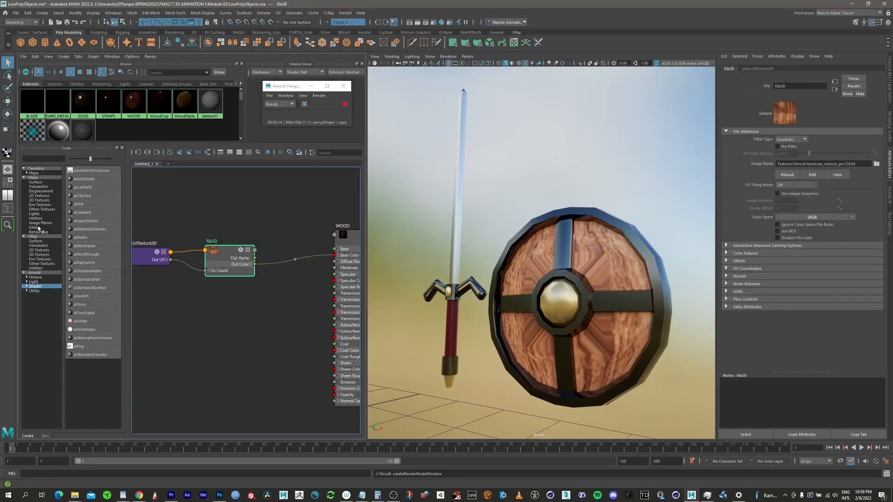
click(35, 218)
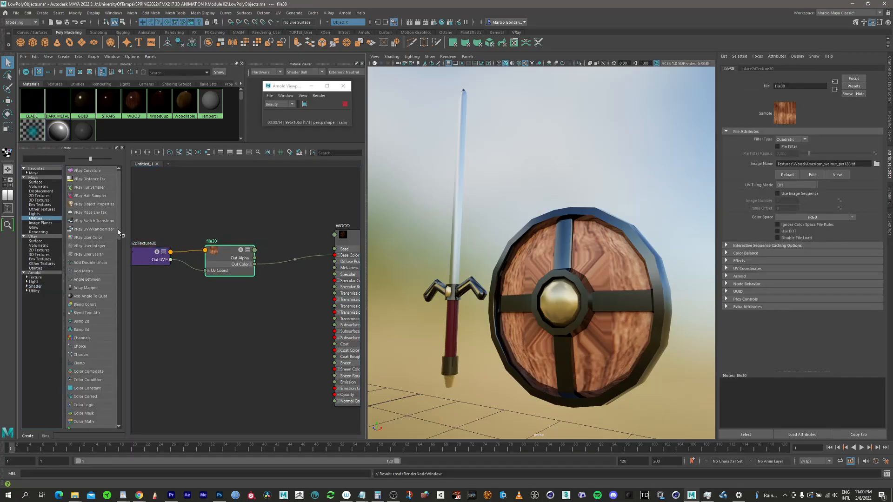
drag(119, 233, 119, 328)
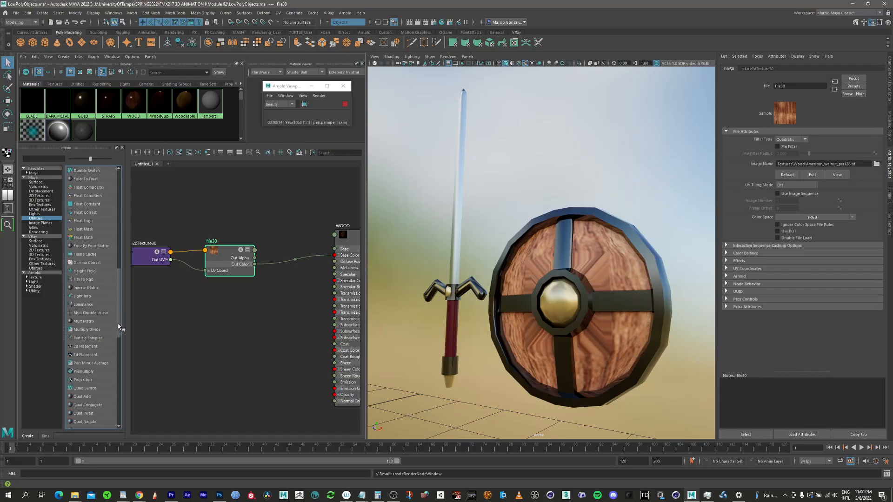
click(85, 381)
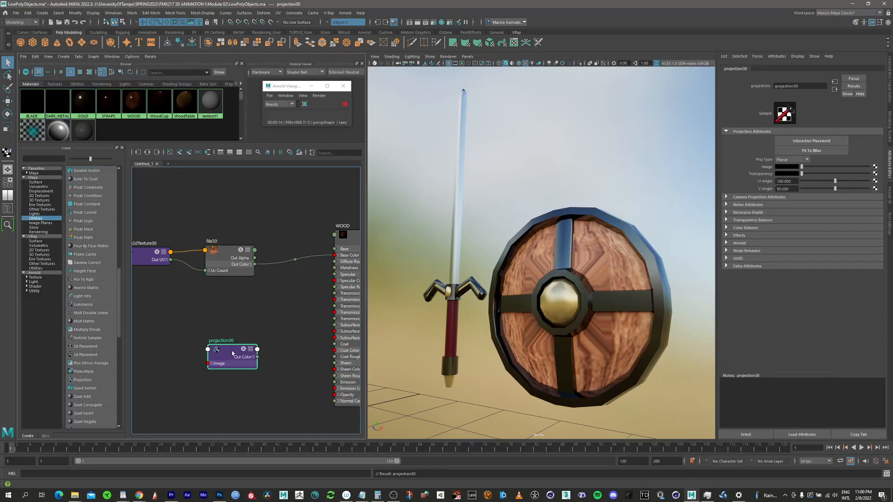
Step: Insert the projection between the nodes, linking its Out Color to WOOD's Base Color and the file's Out Color to its Image
drag(237, 354, 299, 286)
drag(228, 250, 213, 252)
drag(153, 256, 135, 257)
drag(286, 261, 317, 291)
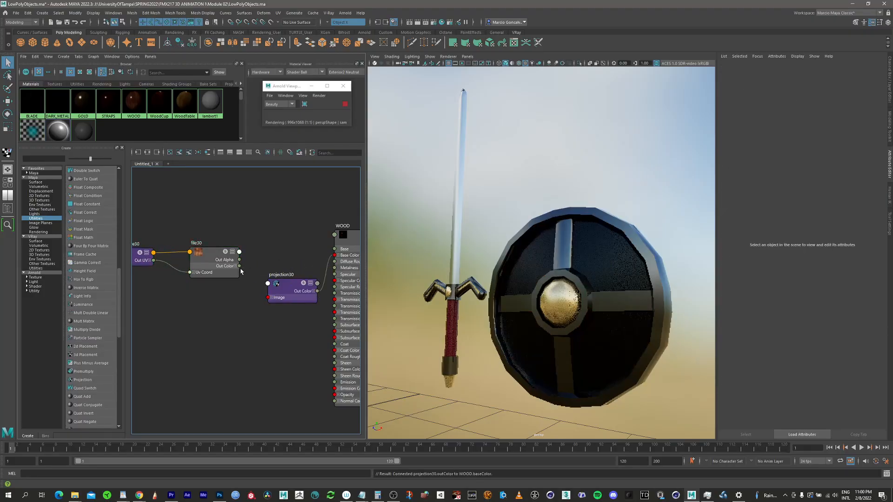
drag(239, 266, 288, 260)
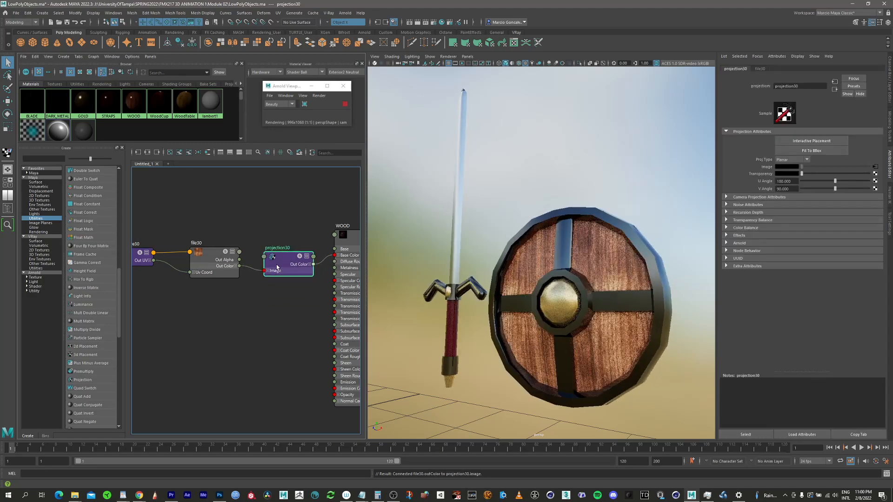
drag(205, 255, 189, 255)
click(284, 263)
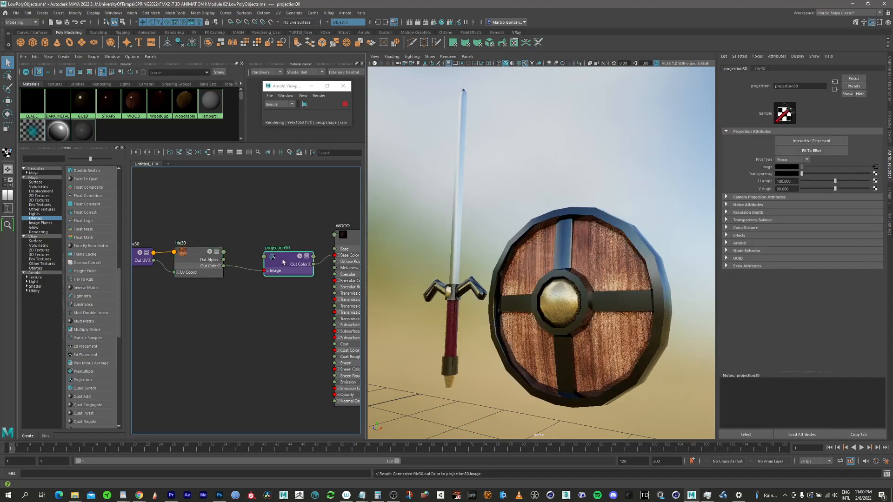
drag(283, 263, 269, 264)
Step: Check the projected wood on both sides of the shield and create a placement node for the projection's interactive placement
alt+drag(595, 314, 592, 246)
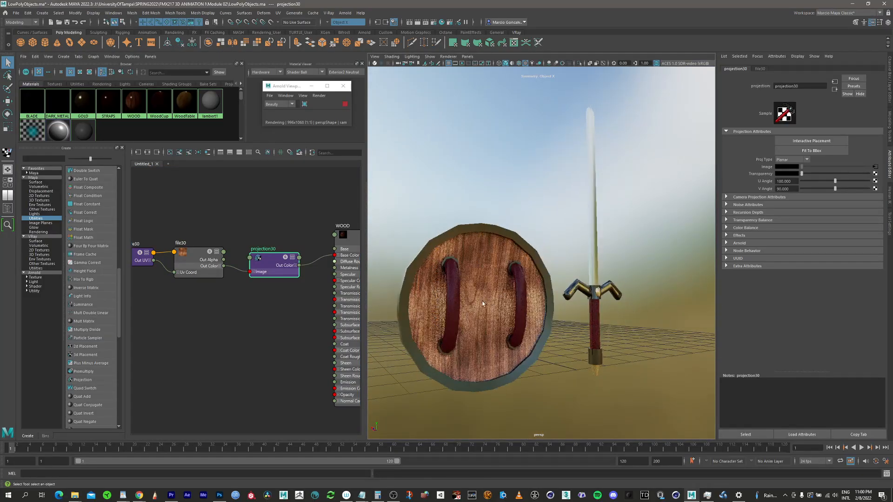
alt+drag(456, 307, 563, 281)
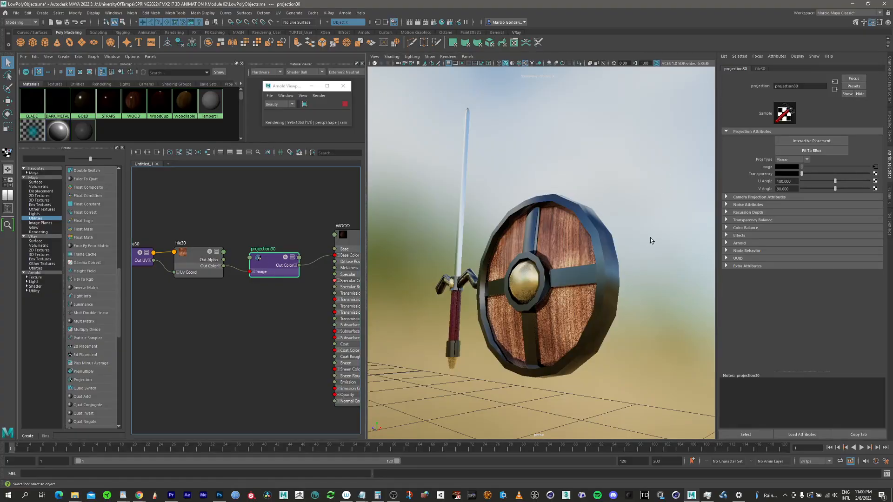
click(807, 143)
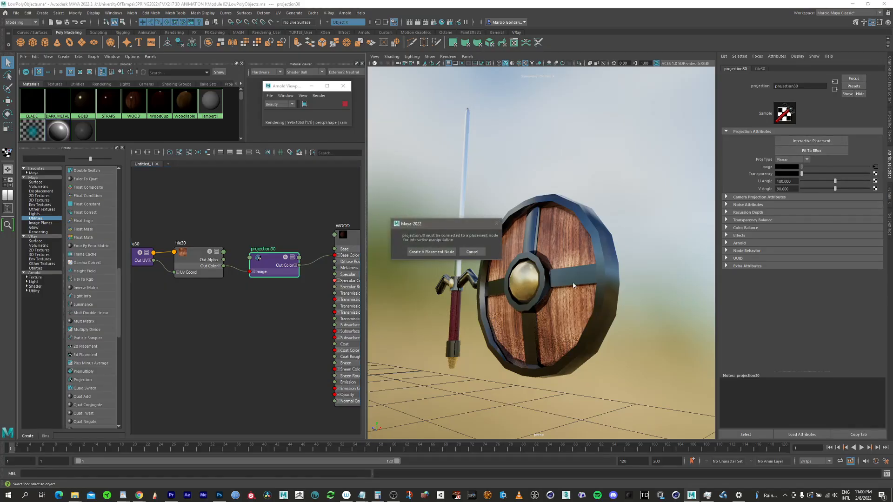
click(439, 252)
Step: Select the place3dTexture node and move it from the origin to the shield, at about X 3.84, Z -12.59
click(7, 208)
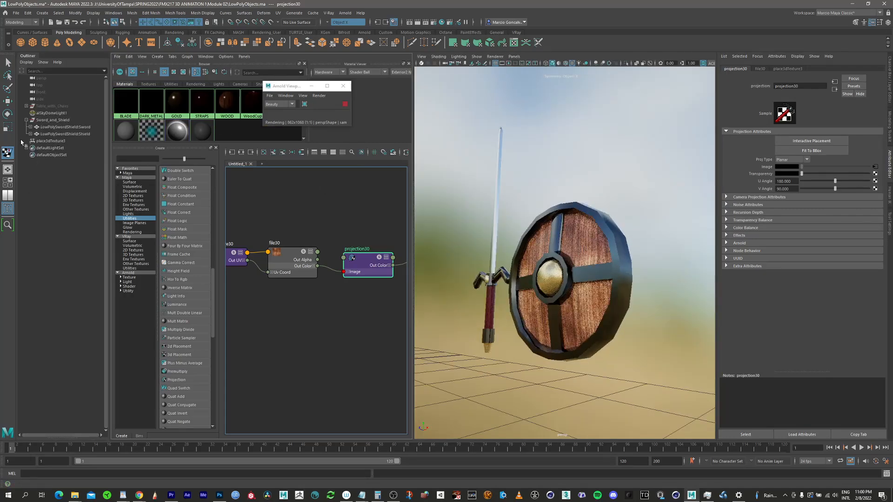
click(51, 140)
key(f)
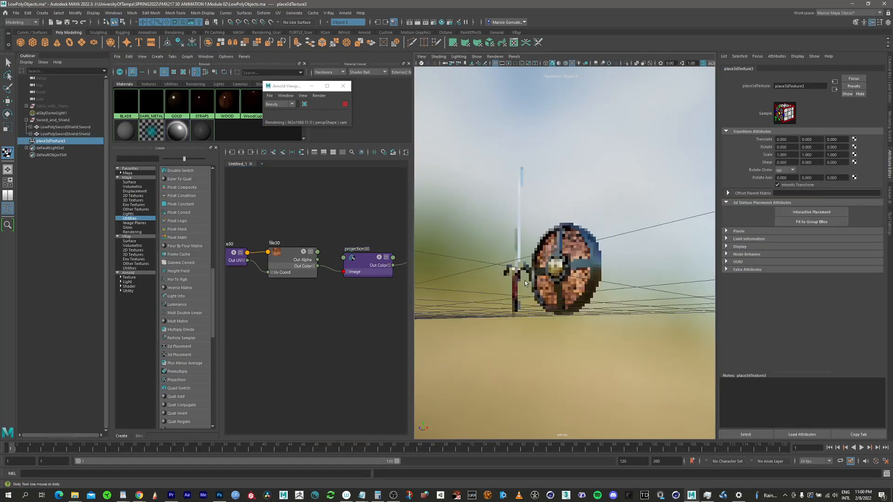
alt+middle_drag(529, 172, 537, 236)
alt+drag(536, 240, 558, 285)
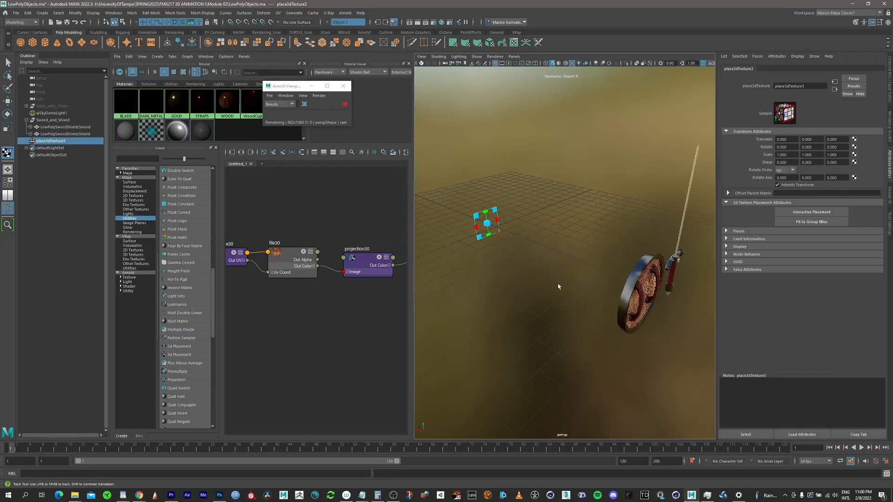
key(w)
alt+drag(509, 260, 522, 266)
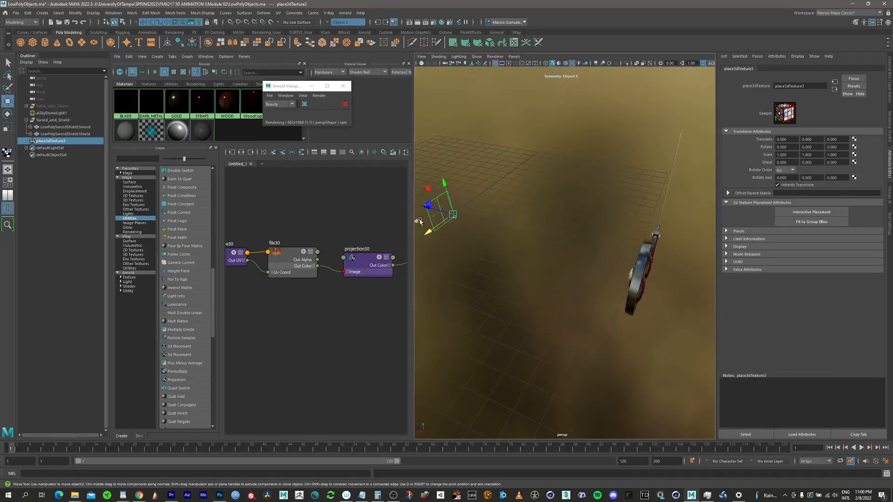
drag(422, 225, 600, 293)
drag(595, 327, 595, 329)
alt+drag(595, 329, 660, 303)
alt+right_drag(660, 303, 717, 256)
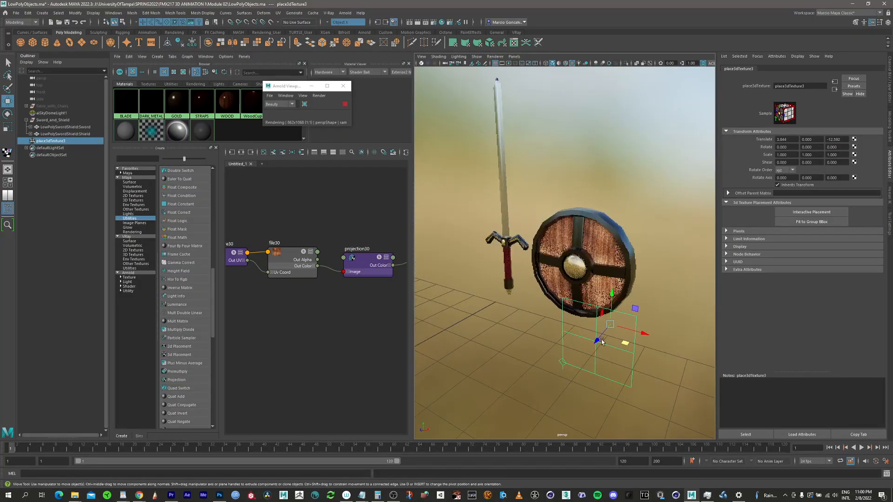
Step: Centre the projection placement on the shield at about X 2.46, Y 1.36, Z -13.53
drag(598, 341, 645, 286)
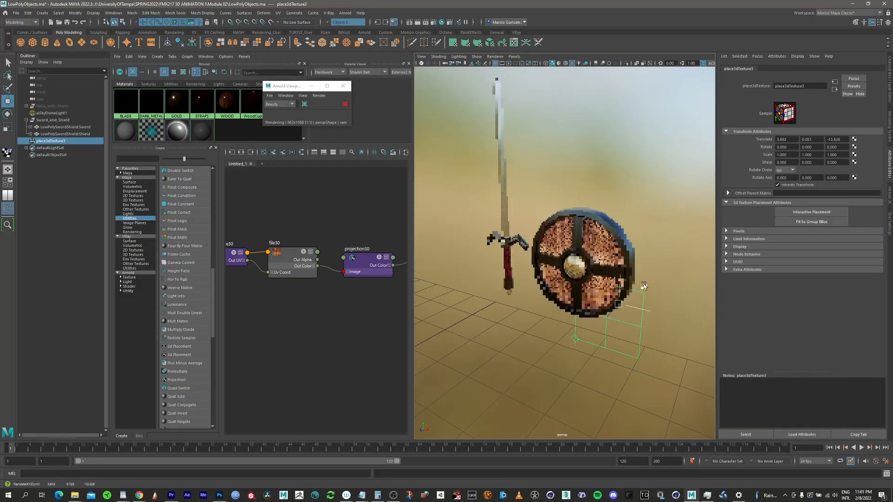
drag(635, 256, 637, 264)
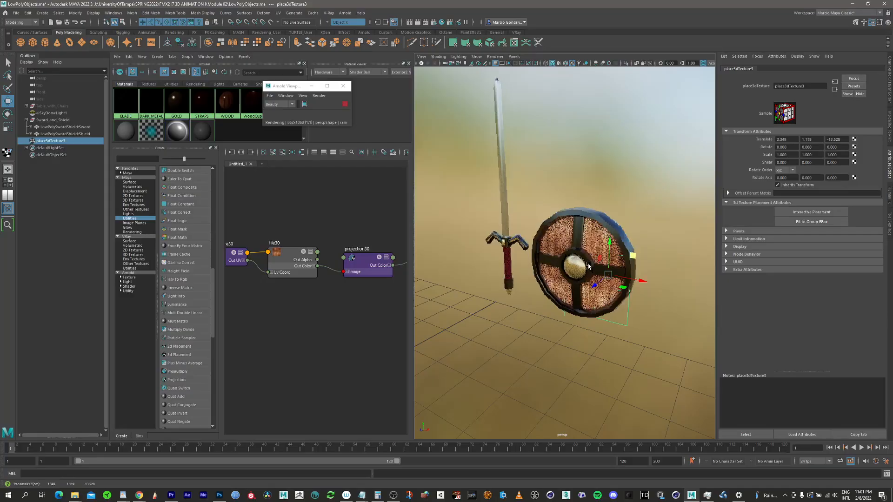
alt+right_drag(637, 264, 692, 250)
alt+drag(589, 264, 609, 258)
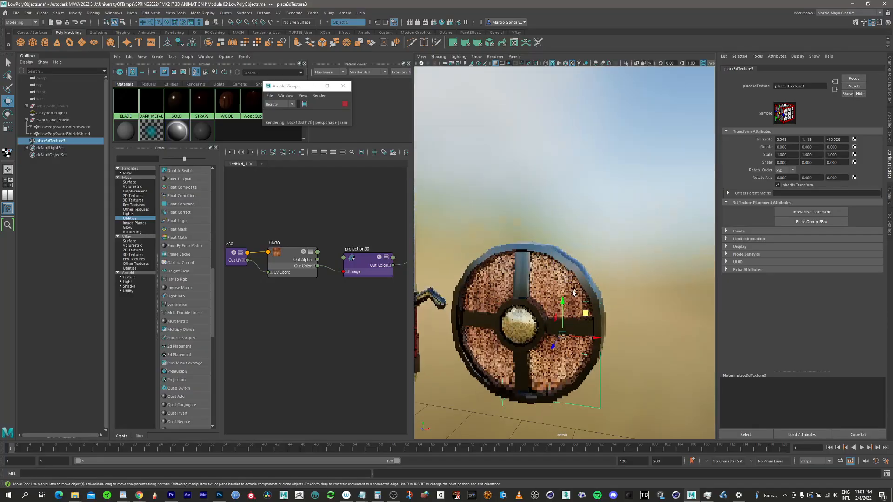
alt+middle_drag(602, 253, 638, 218)
alt+right_drag(598, 282, 611, 284)
drag(611, 284, 574, 273)
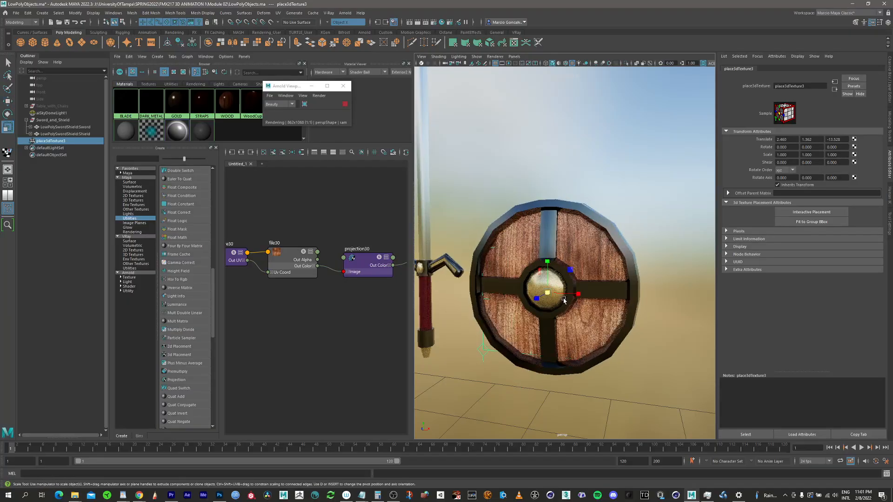
Step: Rotate the projection placement about -54.6 degrees around Z so the wood grain runs diagonally across the shield
key(e)
drag(575, 278, 566, 377)
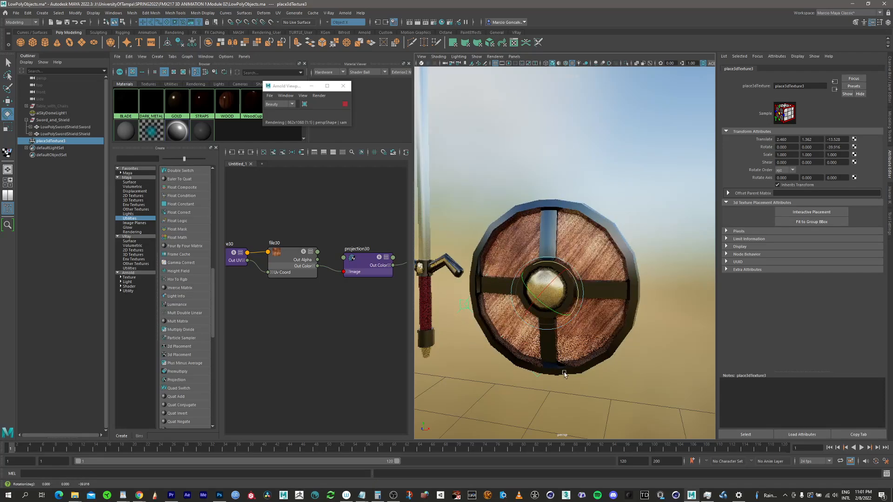
drag(580, 288, 575, 308)
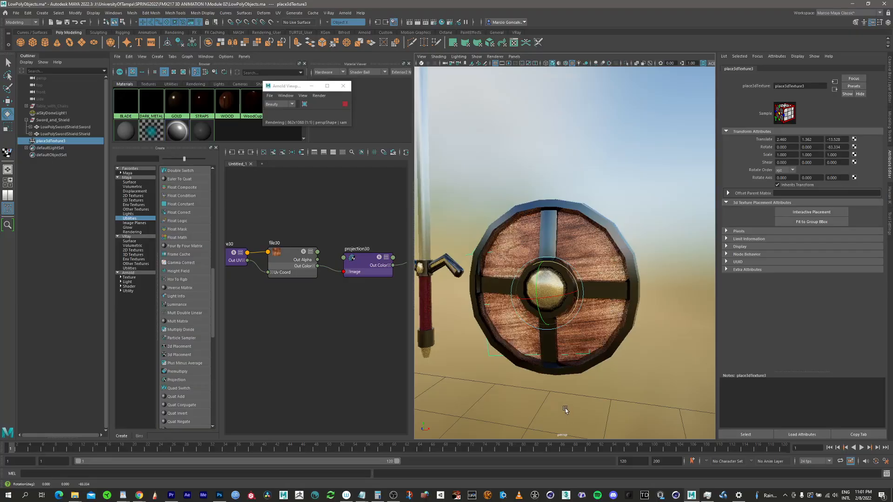
drag(575, 309, 579, 292)
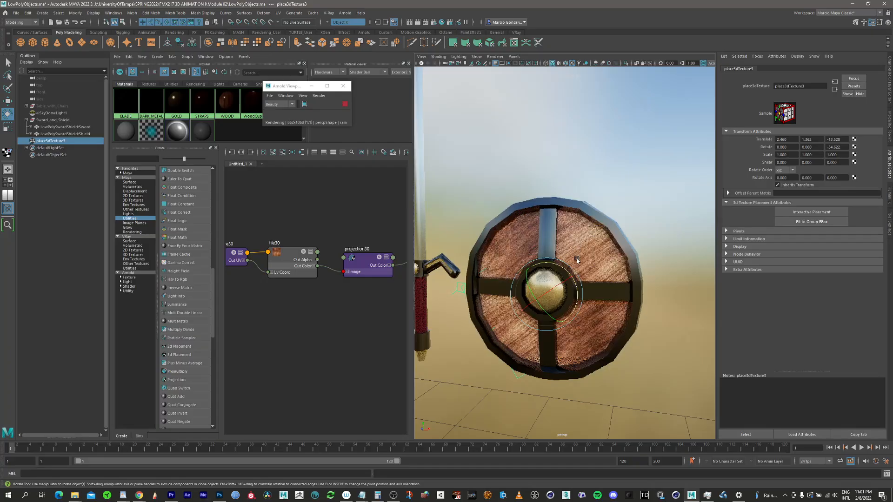
Step: Inspect the diagonal wood grain on the shield from several angles and select the projection node to view its attributes
key(q)
alt+drag(568, 317, 540, 270)
alt+middle_drag(548, 246, 477, 251)
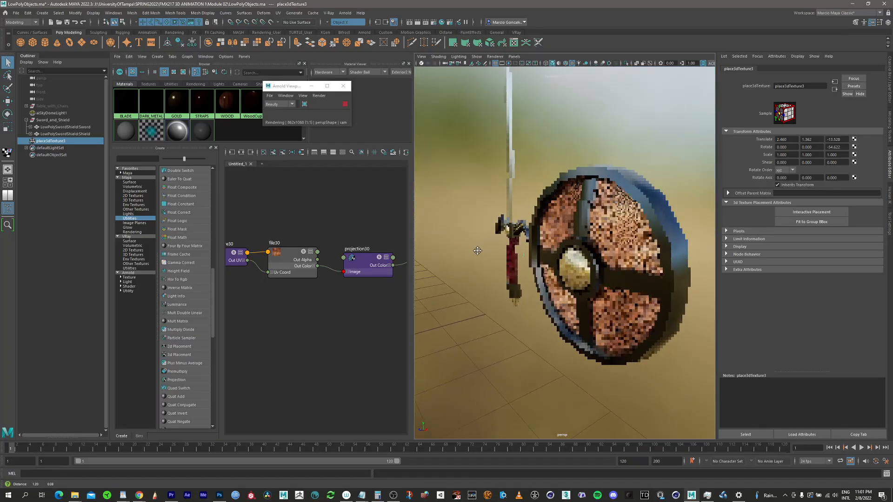
click(365, 261)
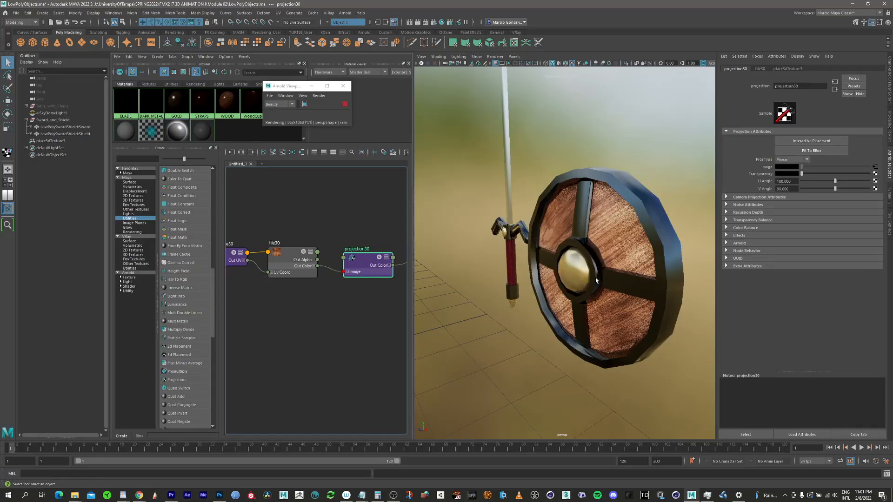
alt+drag(596, 281, 626, 249)
alt+middle_drag(625, 249, 612, 252)
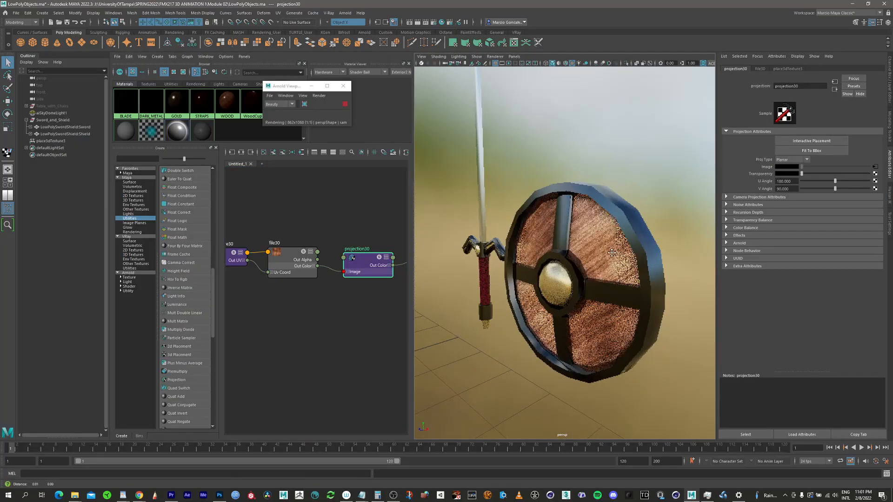
alt+drag(611, 252, 591, 253)
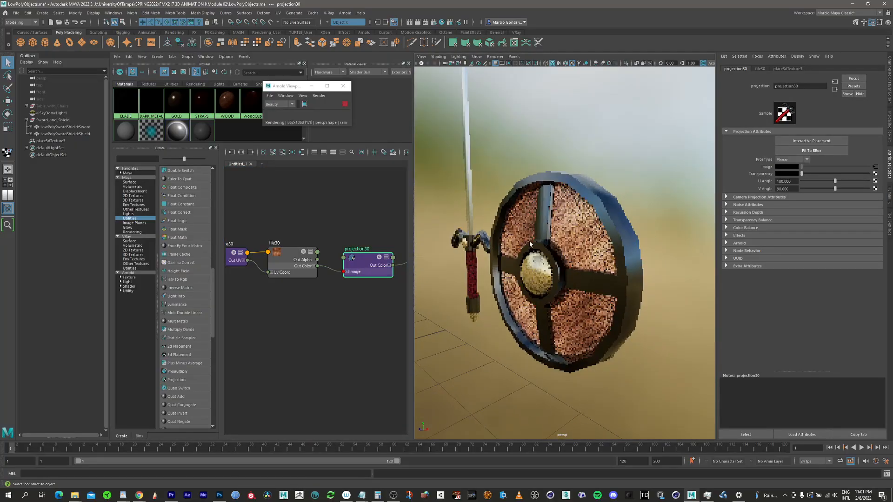
Step: Parent the place3dTexture node under the shield object and select the shield
click(62, 141)
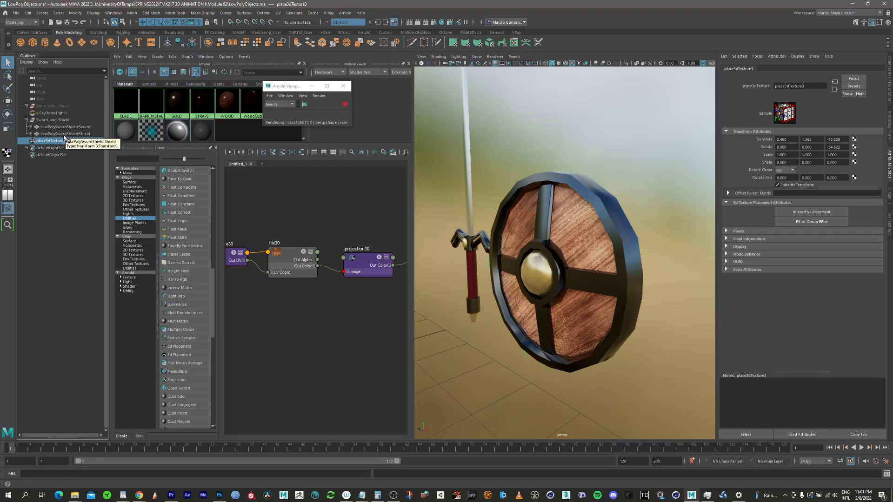
click(59, 141)
drag(58, 142, 65, 135)
click(53, 135)
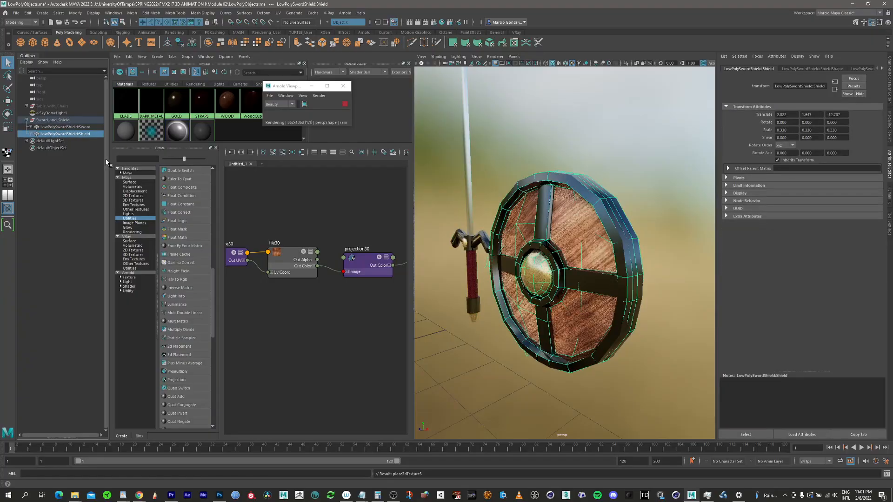
Step: Move the shield slightly to test whether the wood projection travels with it, and undo that move
key(w)
drag(581, 277, 566, 288)
key(ctrl+z)
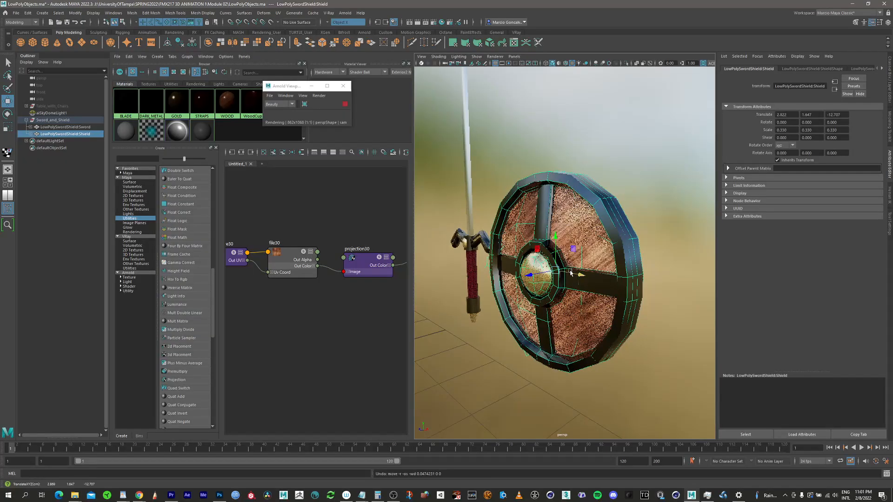
Step: Deselect the shield and examine its projected wood grain from another angle
click(382, 270)
alt+drag(578, 281, 528, 278)
alt+middle_drag(529, 278, 592, 256)
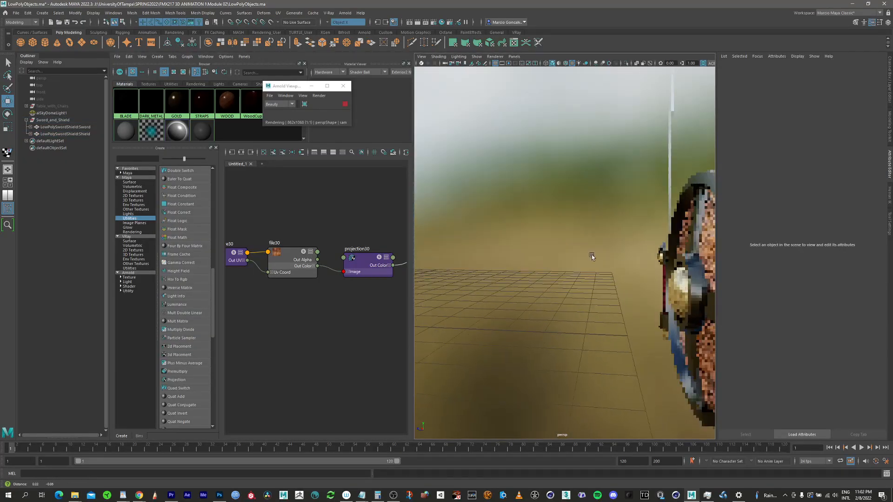
alt+drag(592, 256, 600, 273)
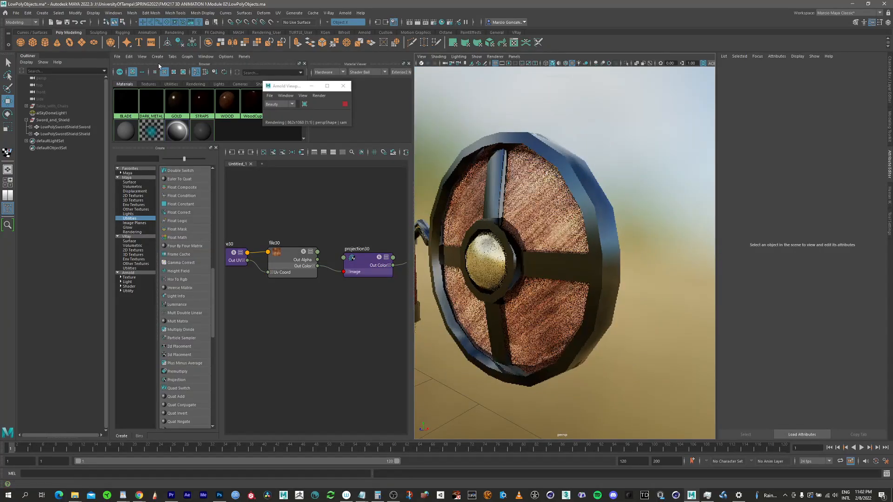
Step: Move the floating Arnold window clear of the material swatches and examine the WOOD shader's inputs in the node graph
click(294, 86)
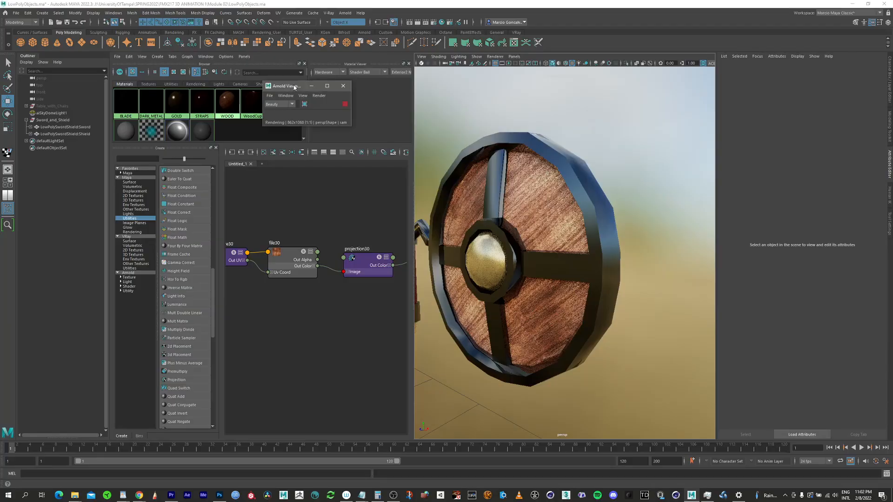
drag(294, 87, 363, 105)
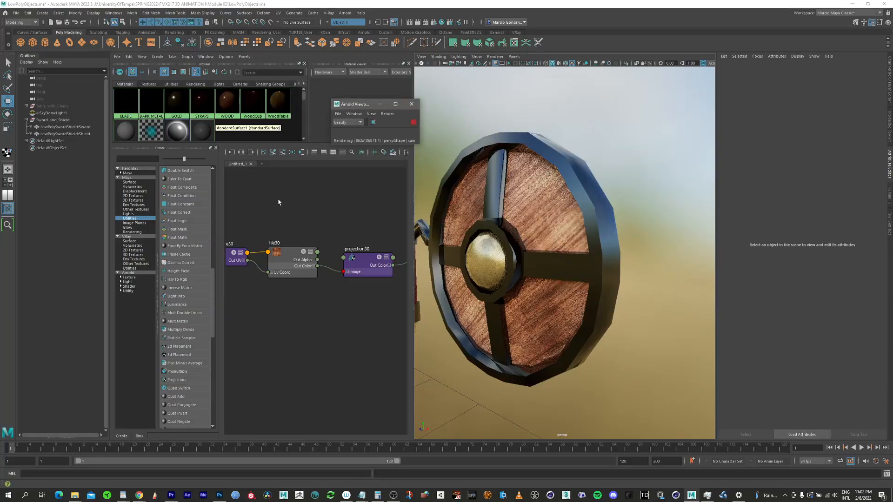
alt+right_drag(345, 217, 275, 214)
alt+middle_drag(313, 204, 255, 191)
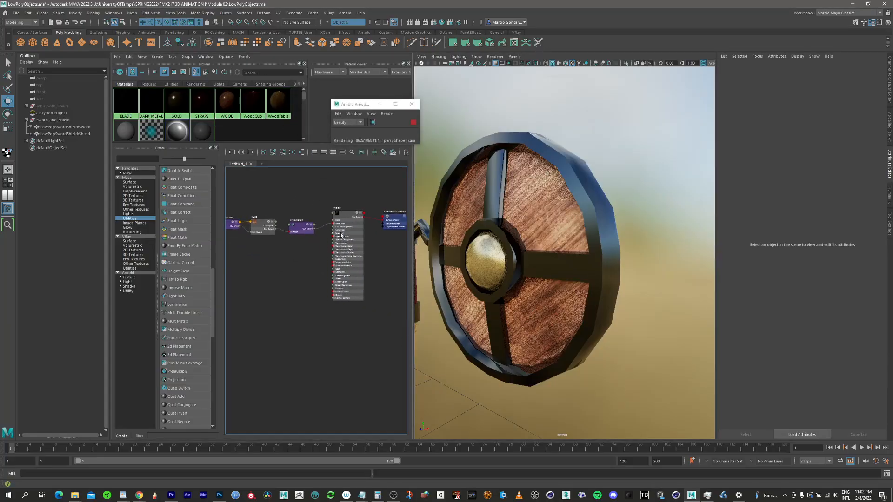
alt+right_drag(341, 235, 357, 250)
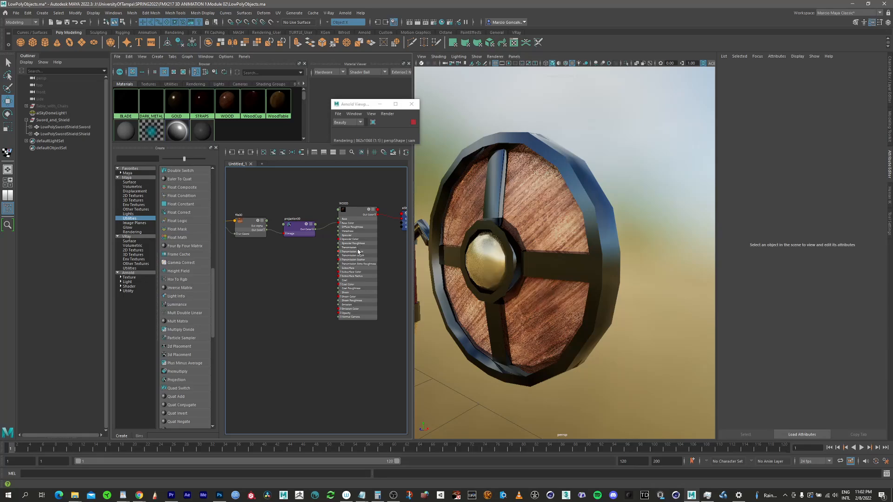
click(343, 281)
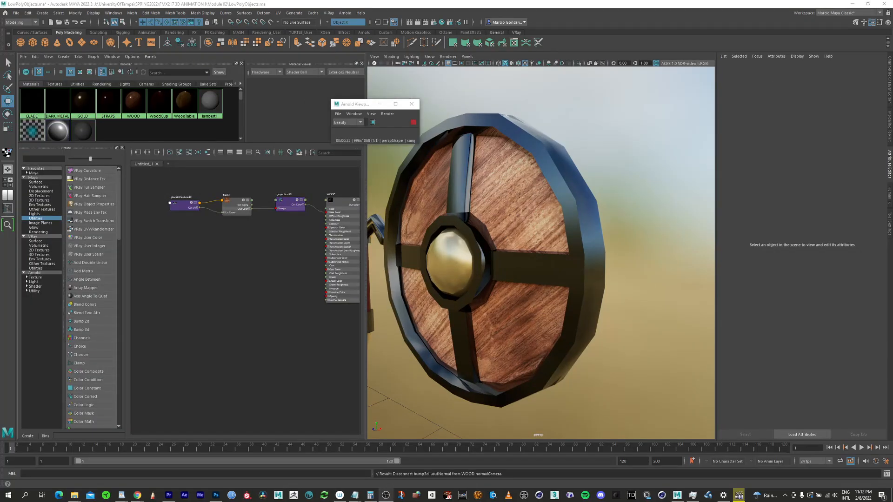
Step: Add a Bump 3d node to the WOOD material's Bump Mapping and place it below the projection node in the graph
scroll(271, 267, up, 4)
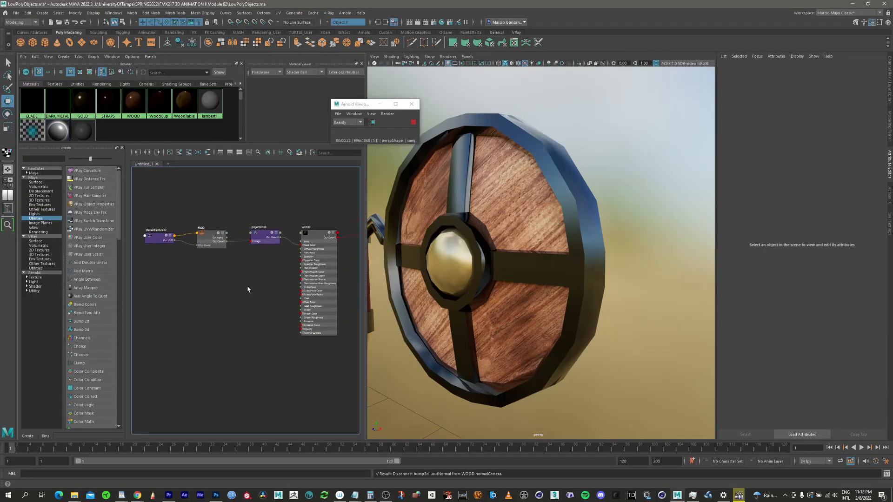
click(332, 221)
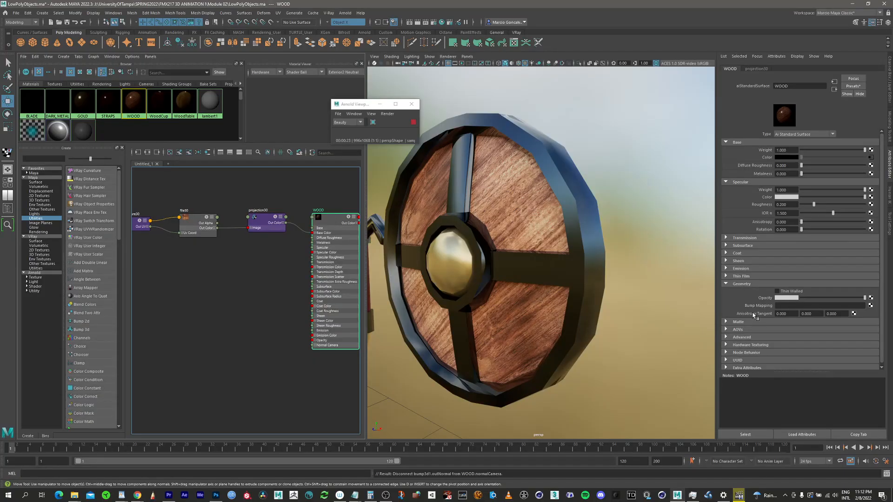
click(871, 307)
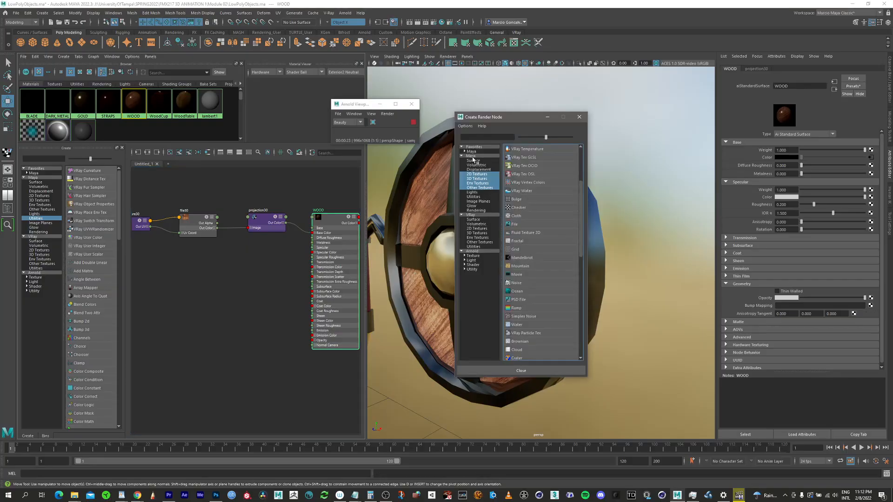
click(474, 200)
click(474, 197)
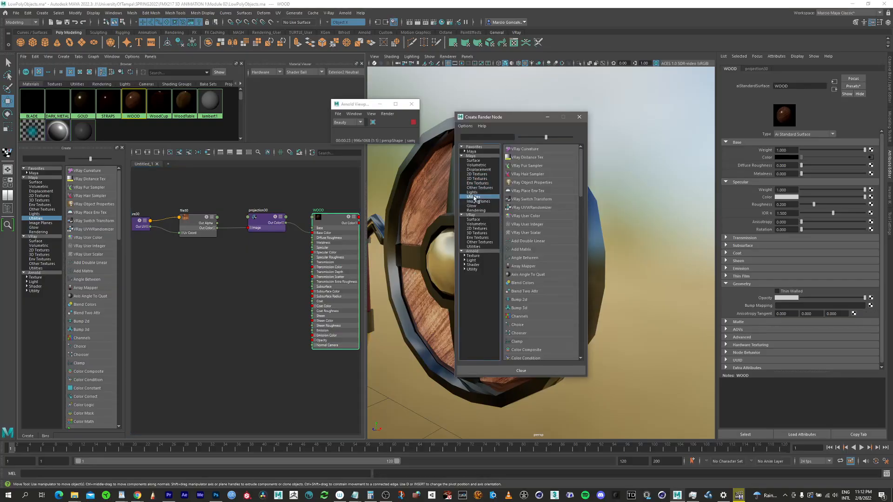
drag(584, 197, 585, 209)
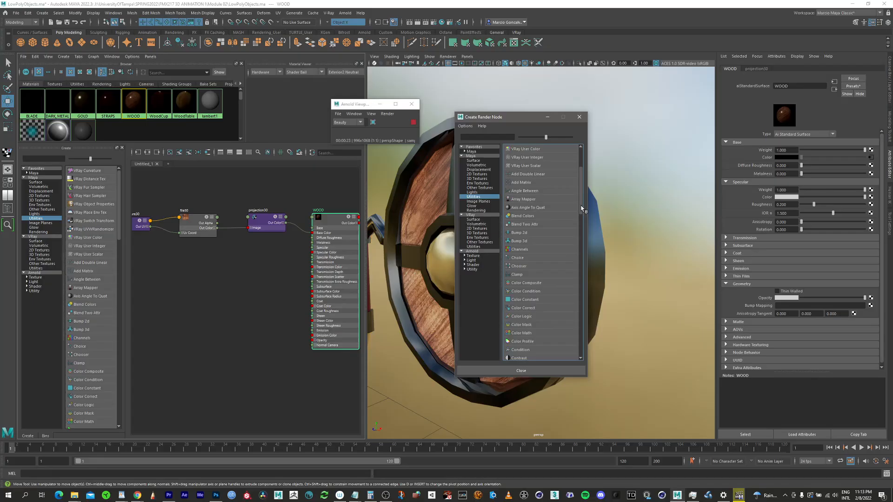
click(519, 242)
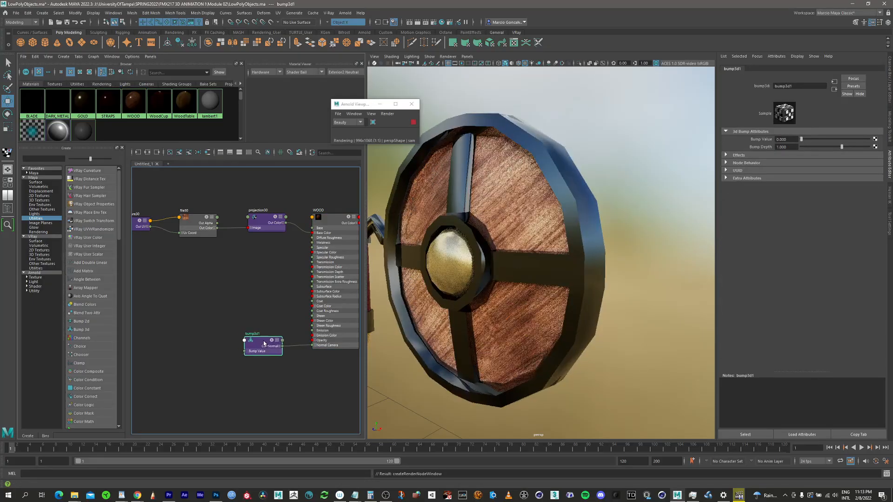
drag(264, 344, 263, 344)
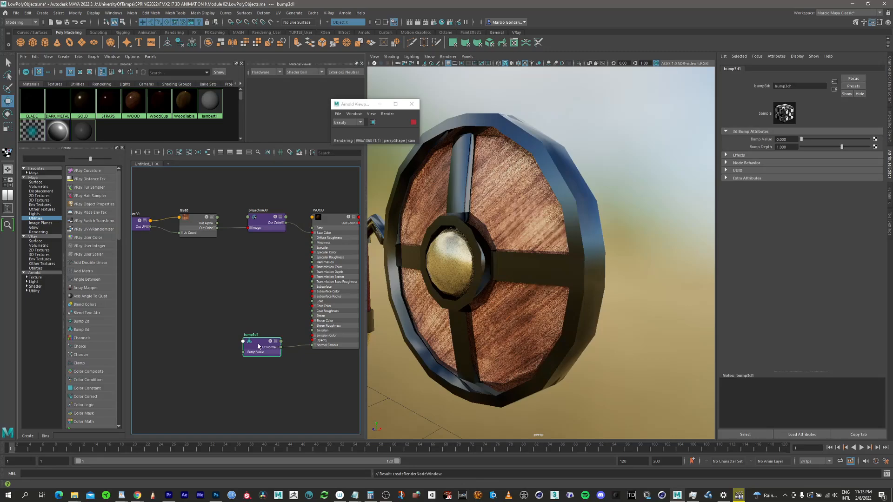
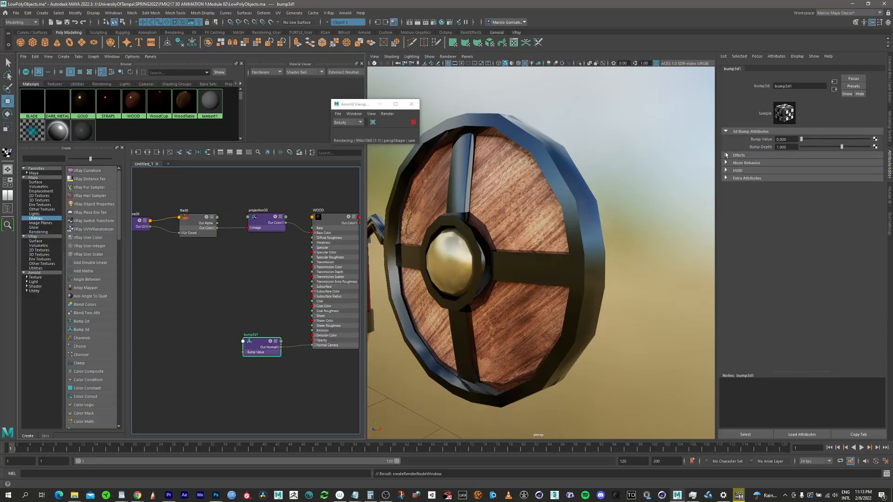
Step: Duplicate the WOOD material's projection node and place the copy beside the Bump 3d node
click(259, 224)
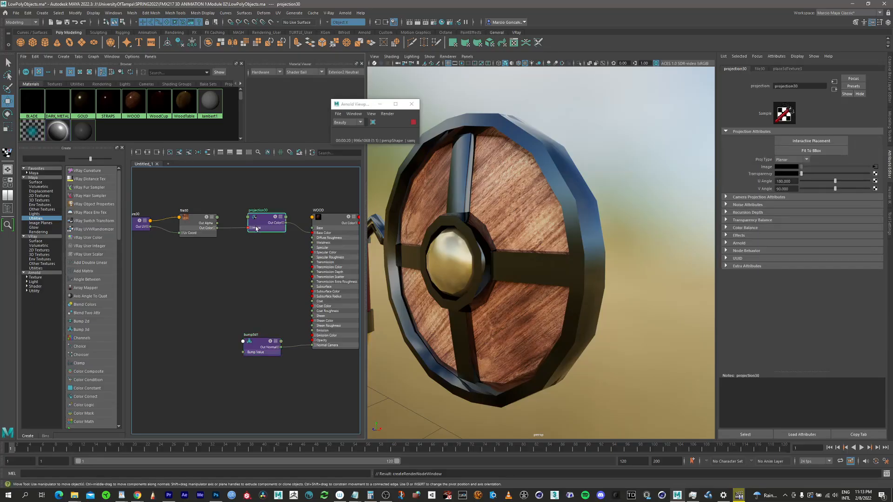
key(ctrl+d)
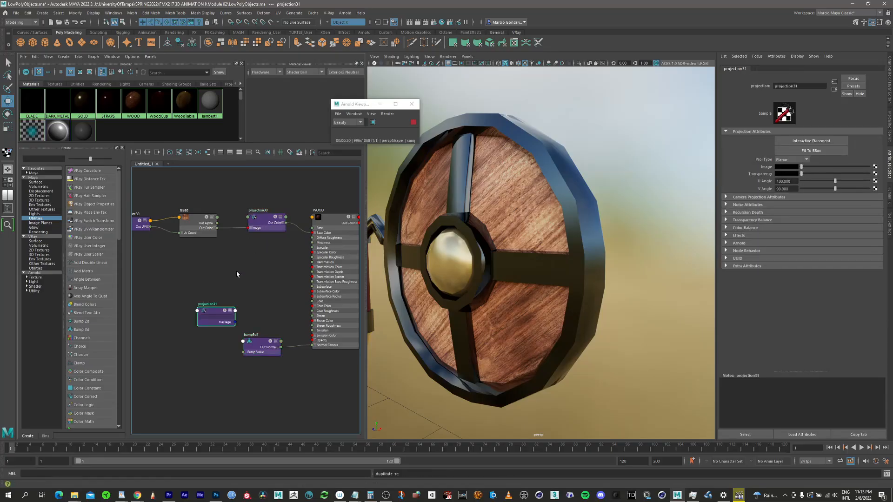
drag(213, 315, 188, 336)
scroll(211, 325, up, 3)
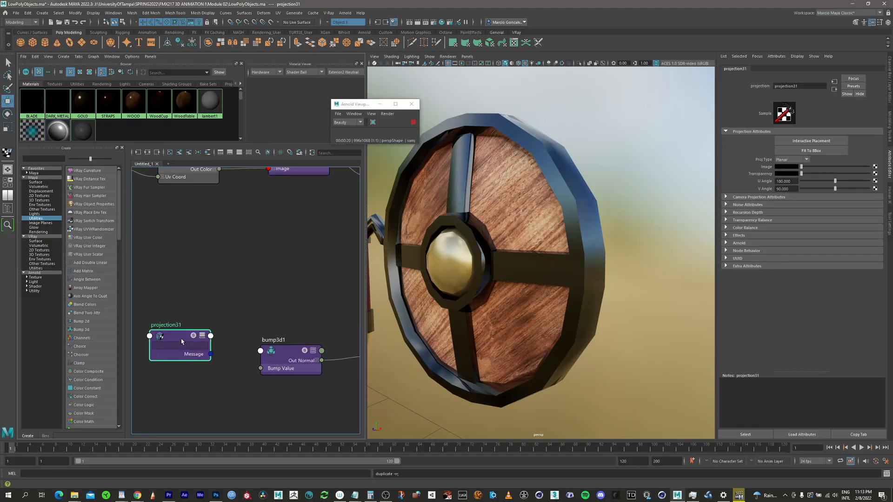
drag(186, 338, 193, 332)
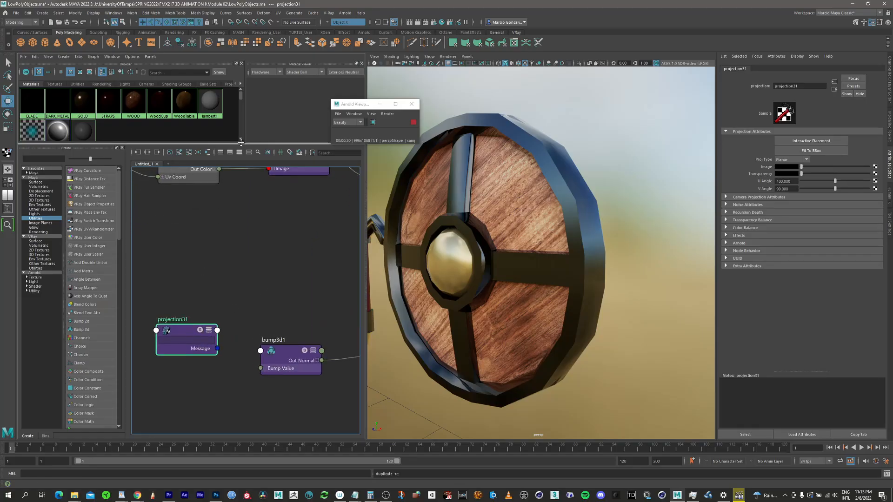
Step: Connect the duplicated projection's Out Alpha to the Bump 3d node's Bump Value, collapse its attribute list and align the node with the bump node
key(3)
middle_drag(208, 289, 215, 243)
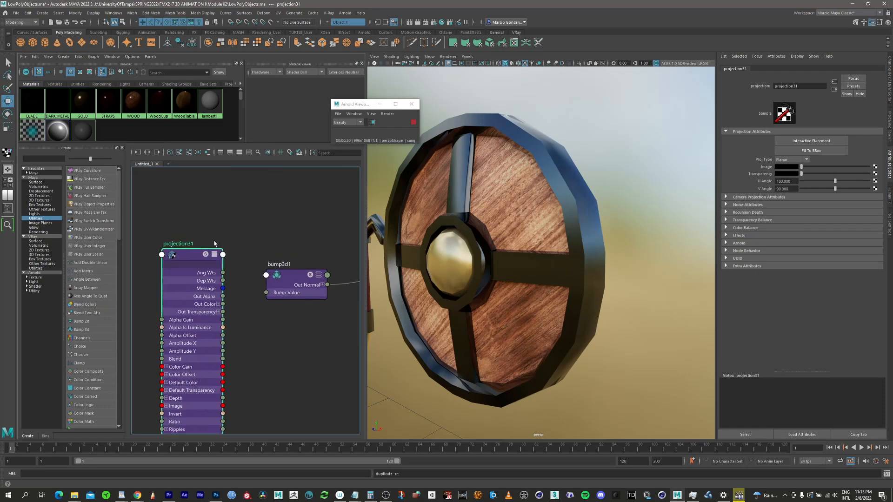
drag(224, 297, 266, 293)
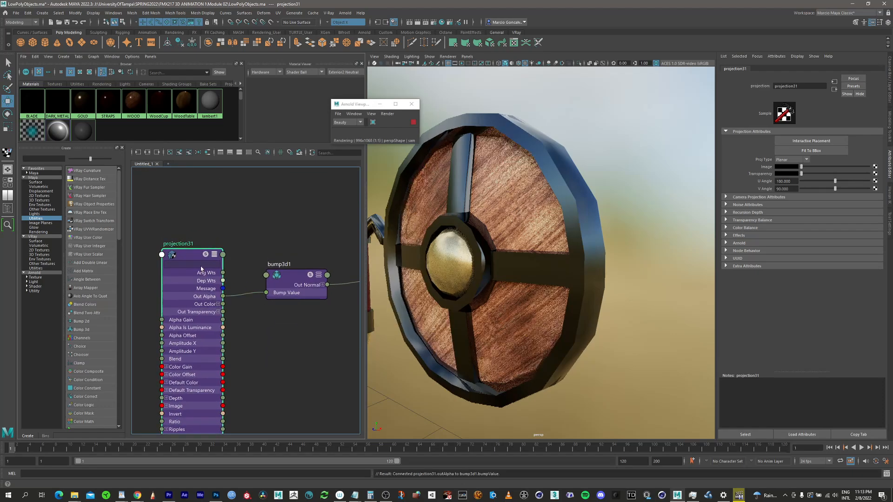
click(215, 255)
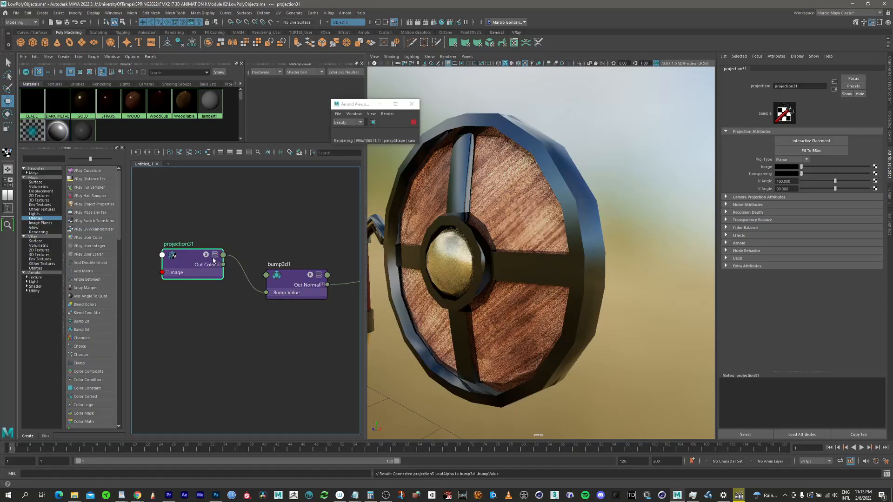
drag(201, 248, 209, 271)
Step: Map a new File texture to the duplicated projection's Image input and place the file node beside it in the graph
scroll(203, 250, down, 1)
alt+middle_drag(240, 242, 308, 242)
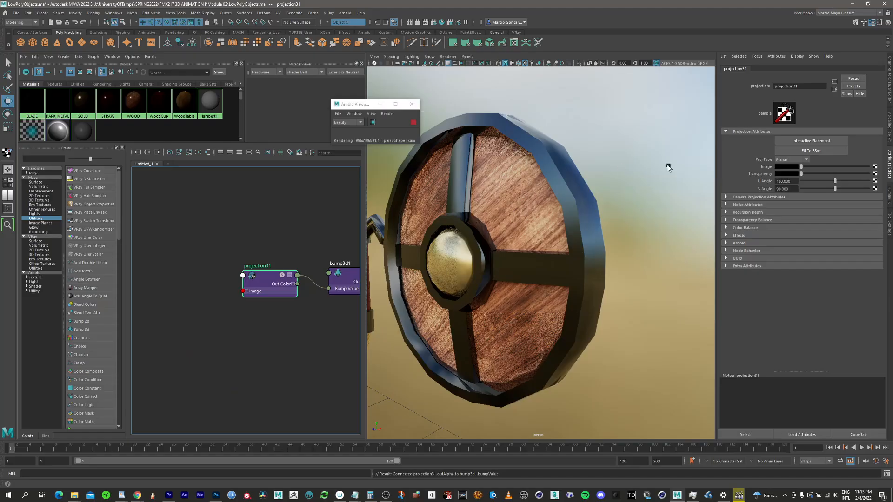
click(873, 171)
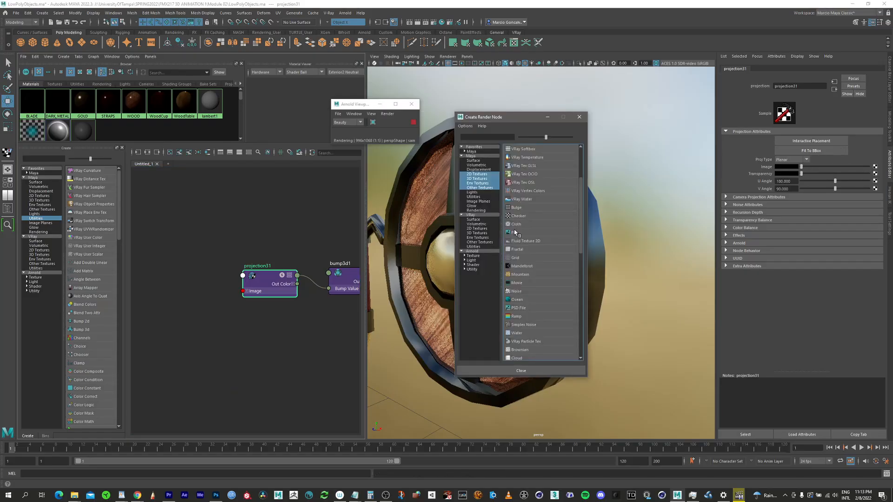
click(515, 233)
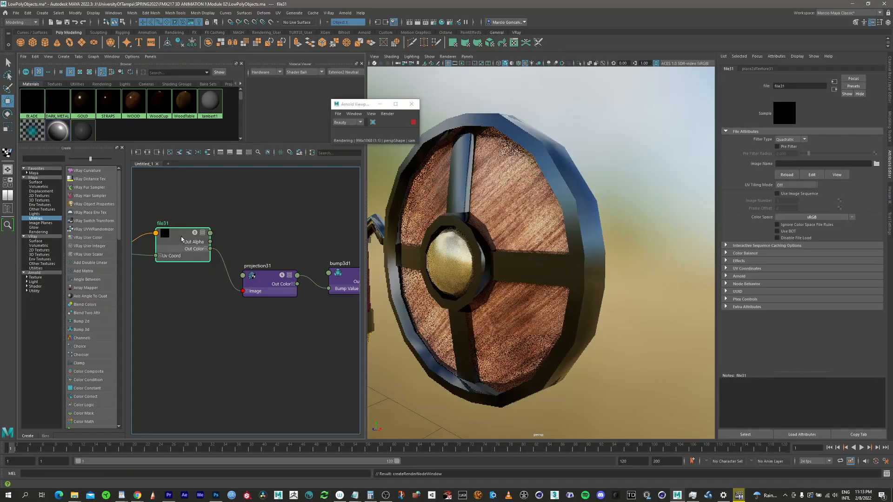
drag(178, 244, 180, 256)
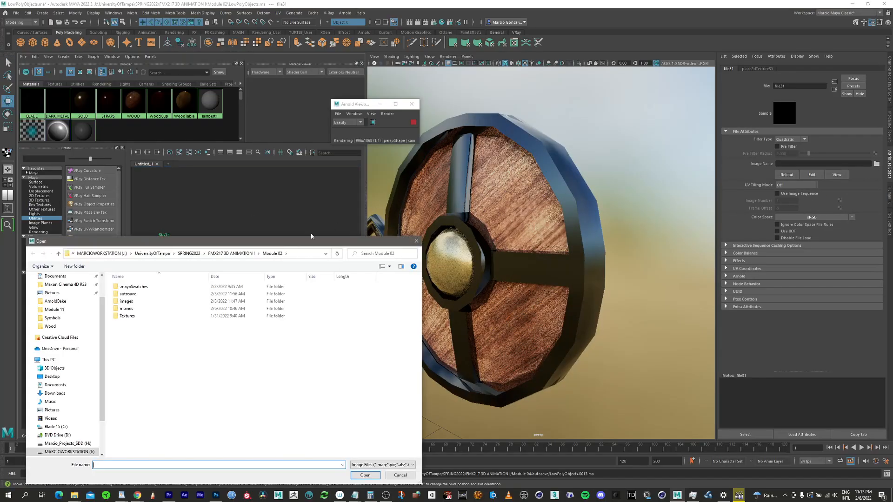
Step: Load American_walnut_pxr128_normal.tif from Module 04's Textures/Wood folder into the new file node
click(236, 254)
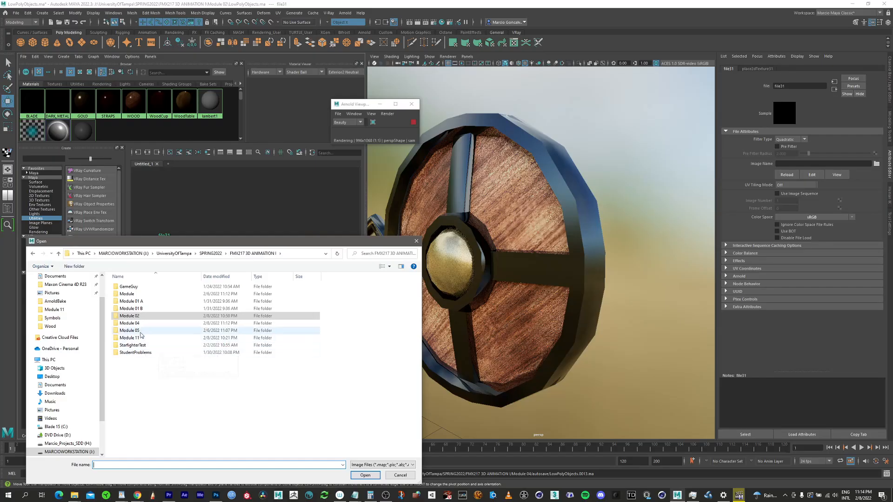
double_click(143, 325)
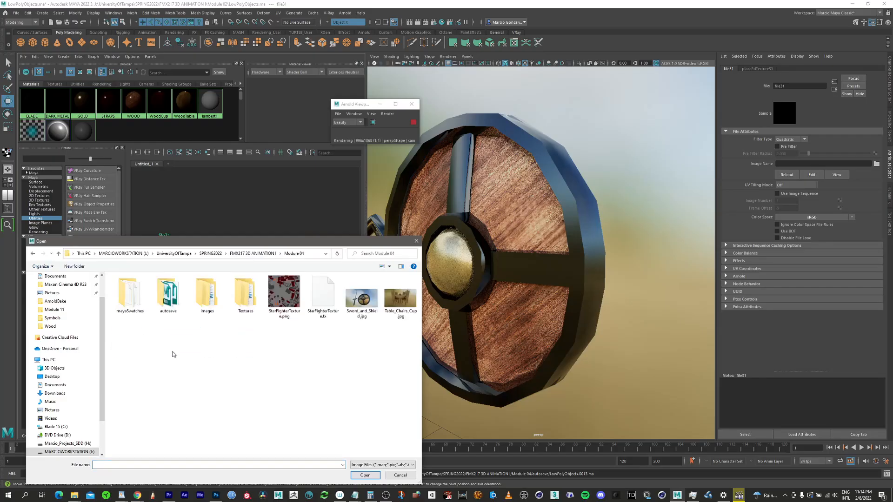
double_click(243, 296)
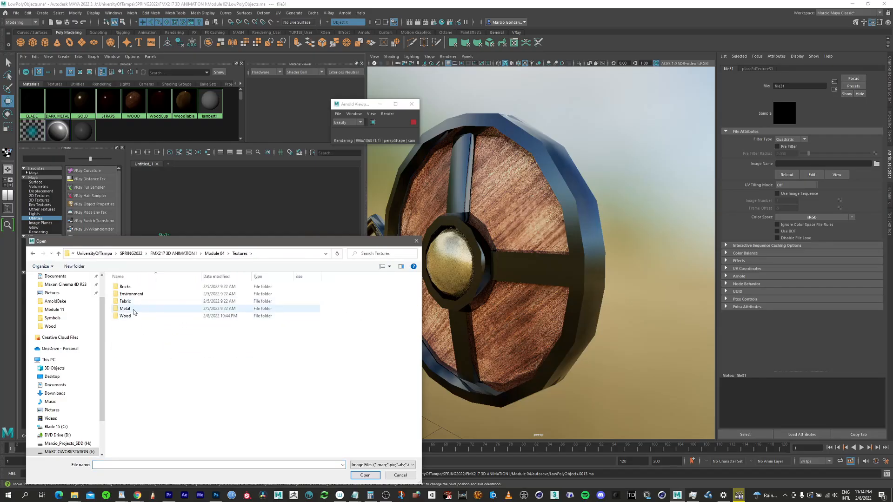
double_click(127, 316)
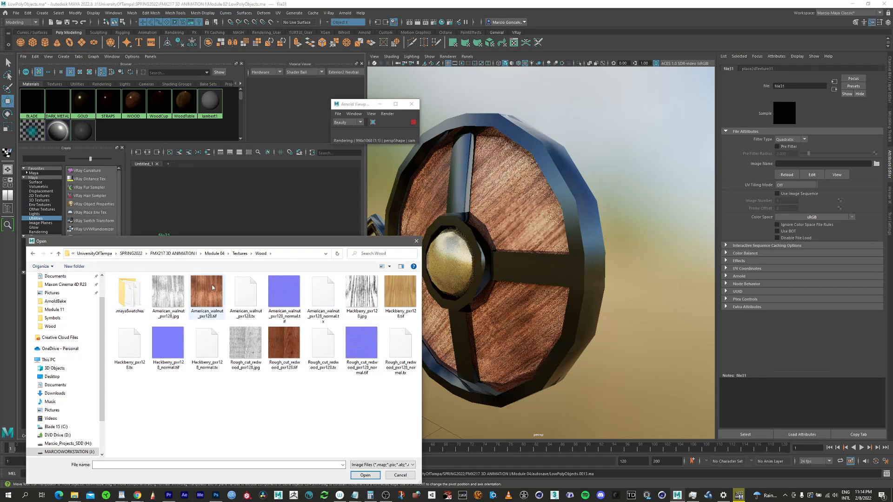
click(287, 294)
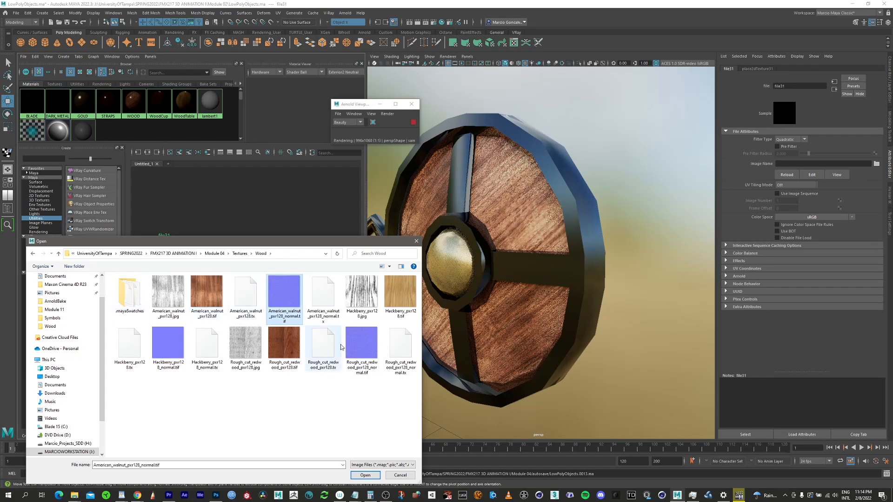
click(365, 474)
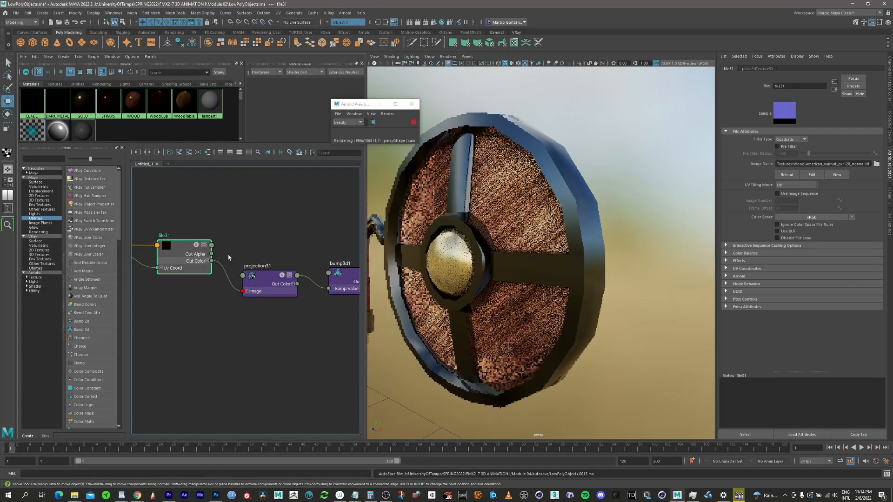
Step: Deselect the file node and enlarge the node swatches across the WOOD shader network
click(240, 200)
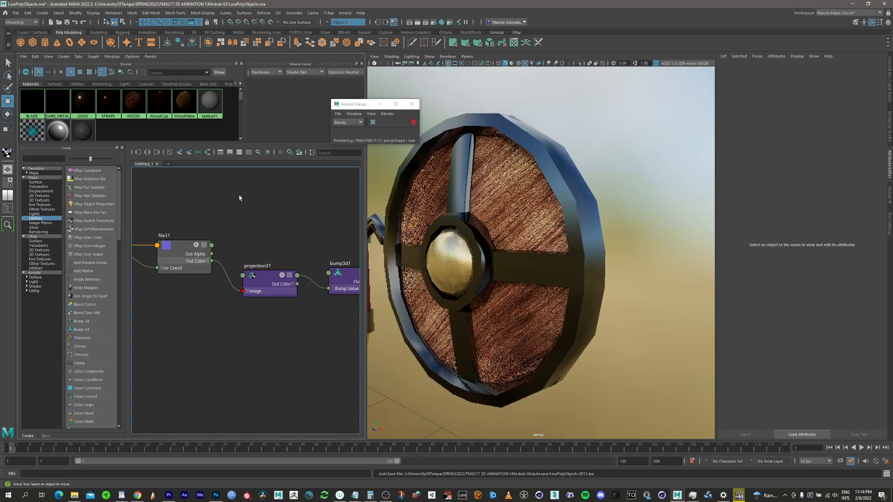
click(268, 153)
scroll(286, 247, down, 4)
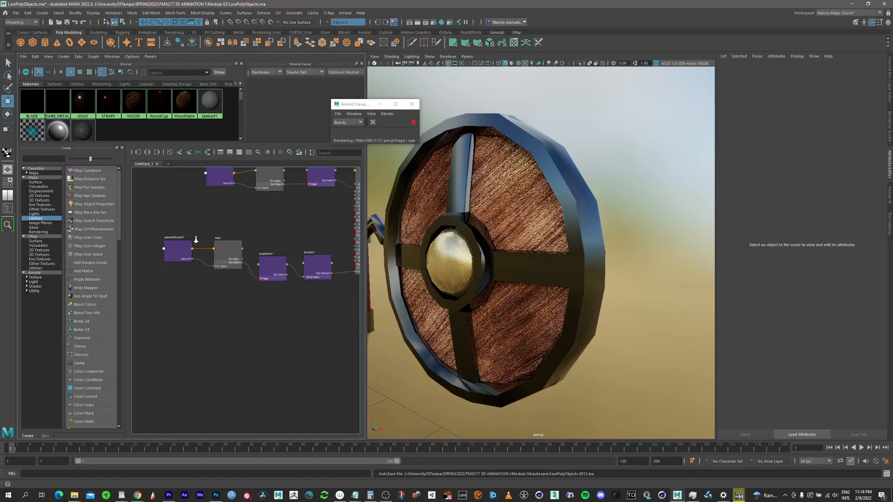
alt+middle_drag(255, 227, 217, 291)
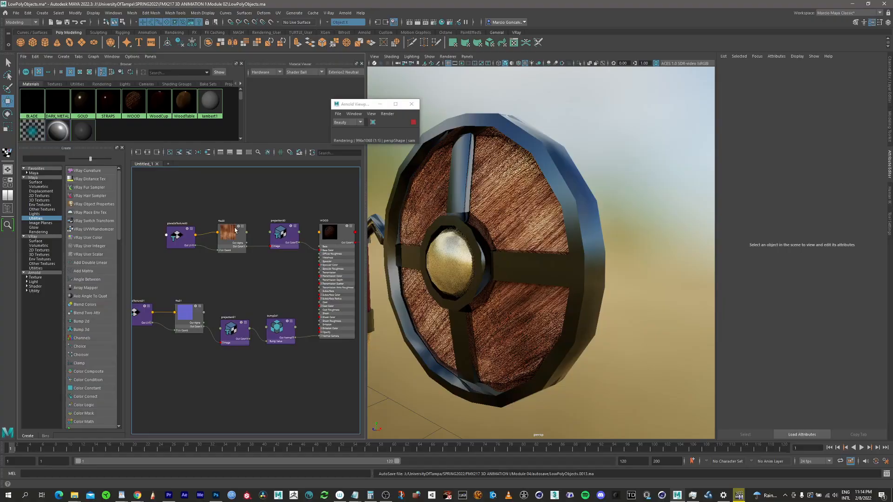
scroll(235, 230, down, 1)
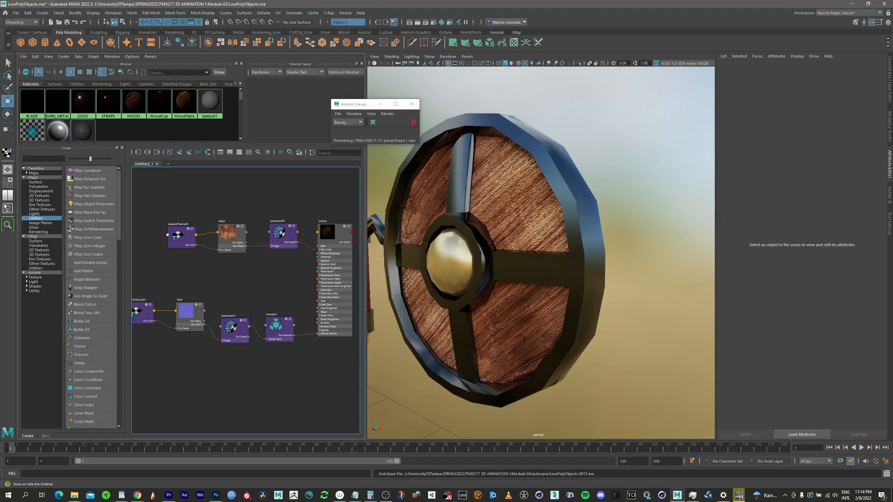
Step: Check the sword's and shield's child nodes in the Outliner, hide it again and examine the bumped wood on the shield
click(6, 207)
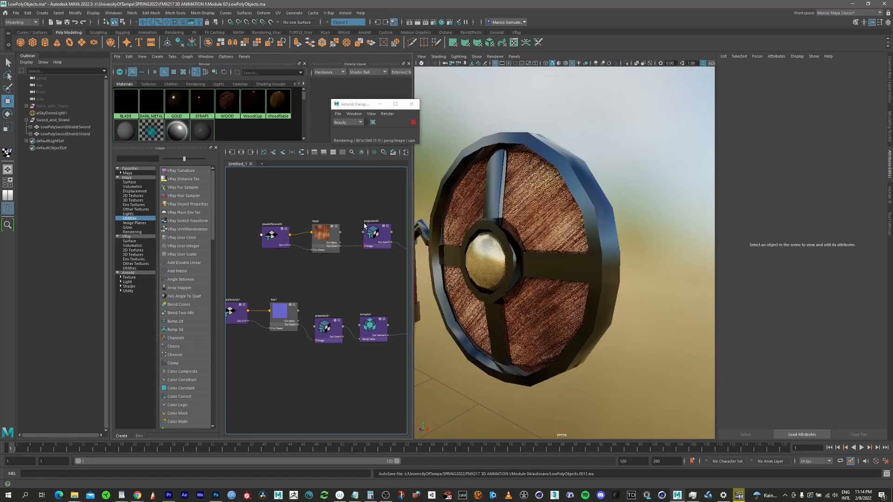
click(30, 127)
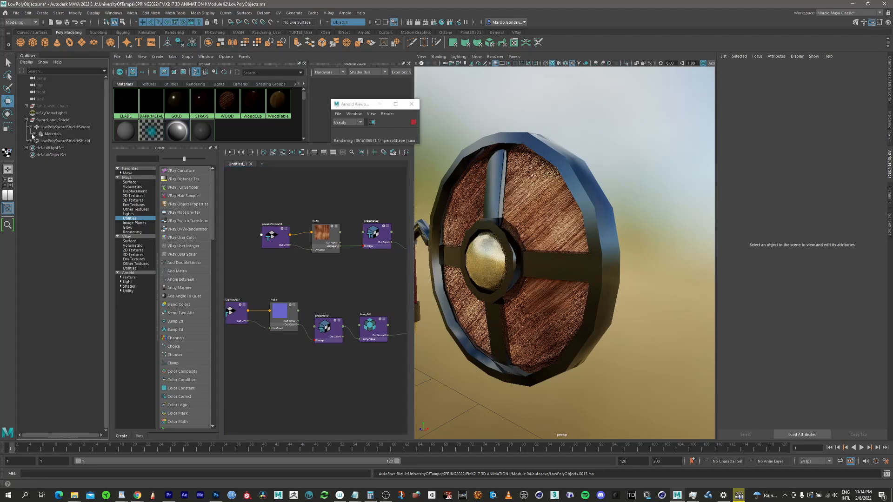
click(30, 127)
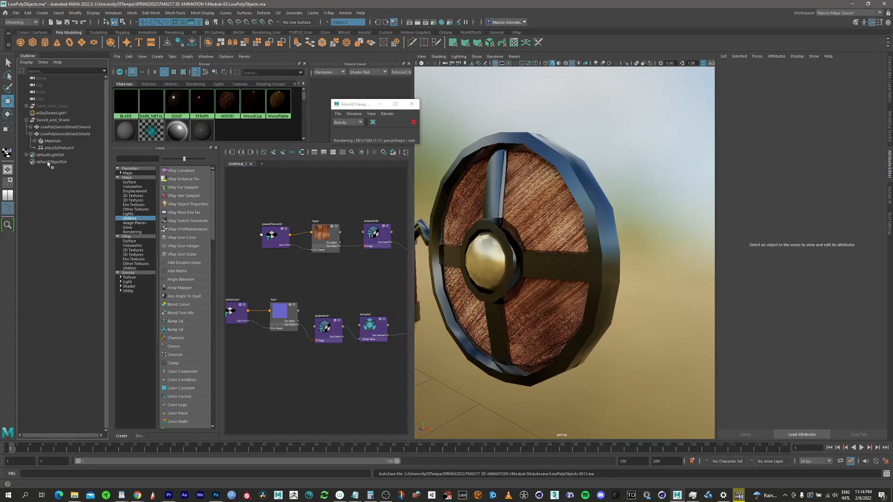
scroll(357, 212, down, 2)
alt+middle_drag(363, 223, 317, 229)
scroll(307, 278, up, 2)
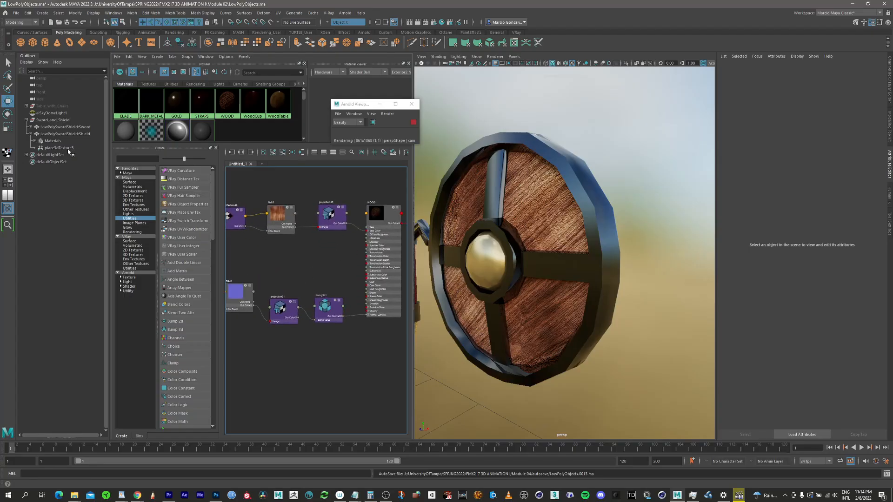
click(7, 210)
mouse_move(535, 261)
alt+mouse_down()
mouse_move(528, 238)
mouse_move(500, 316)
mouse_move(515, 176)
mouse_move(576, 237)
mouse_move(537, 259)
alt+mouse_up()
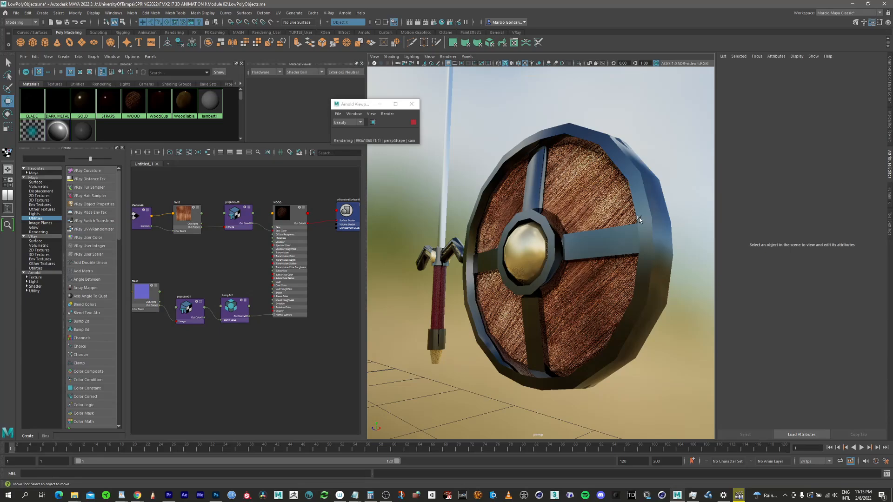
Step: Clear the node graph, graph the DARK_METAL material's network and reposition its two nodes
click(169, 153)
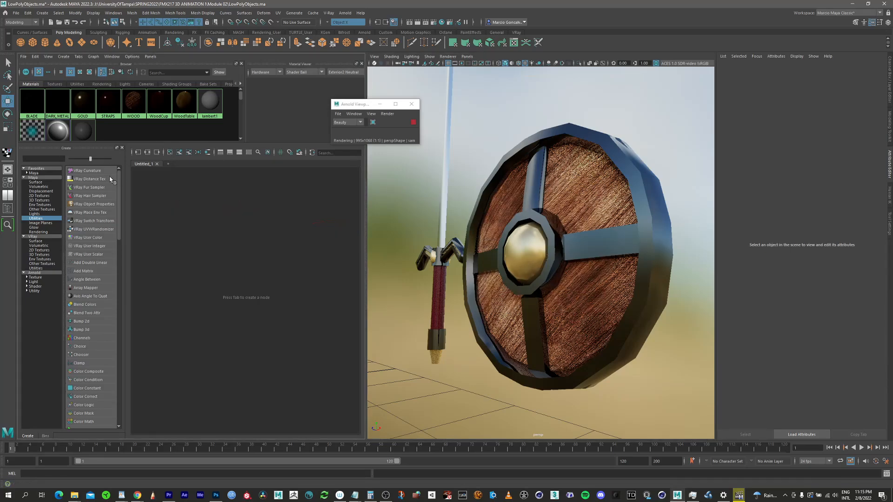
right_click(59, 102)
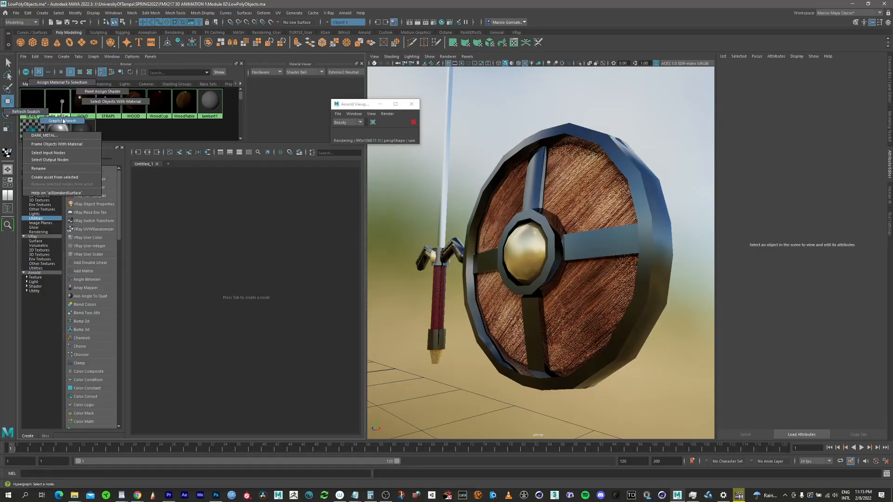
click(69, 121)
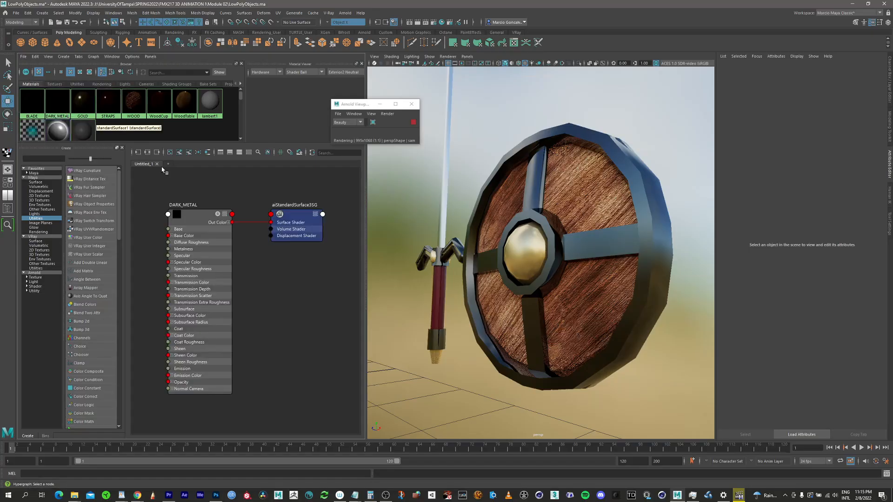
click(197, 219)
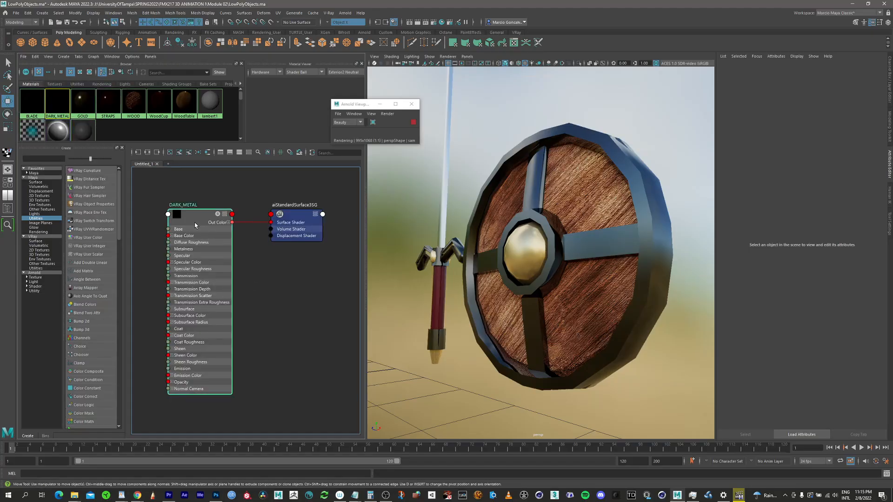
drag(299, 218, 321, 219)
drag(195, 223, 219, 221)
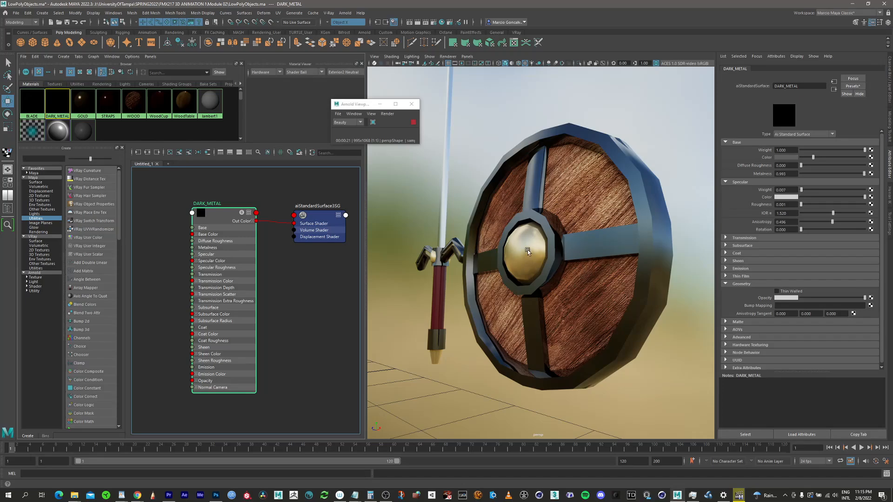
Step: Map a file texture to DARK_METAL's base colour and browse to Module 04's Textures/Metal folder for its image
alt+drag(541, 252, 540, 243)
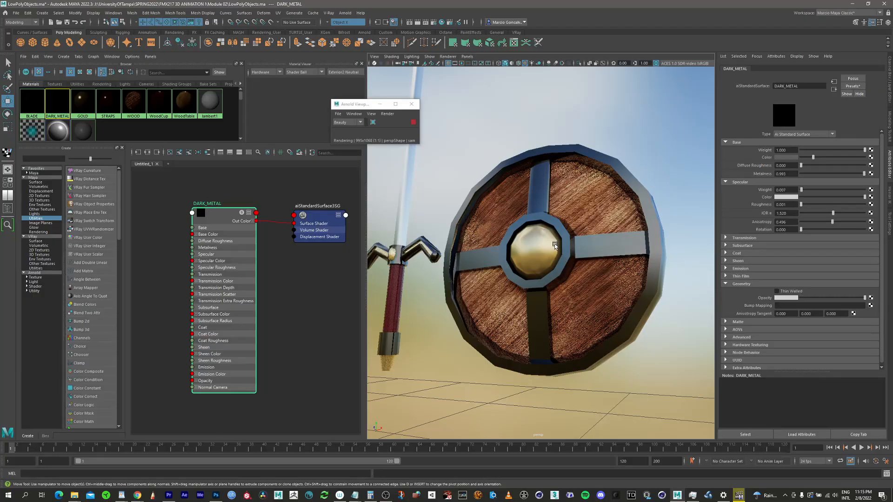
alt+drag(554, 245, 590, 128)
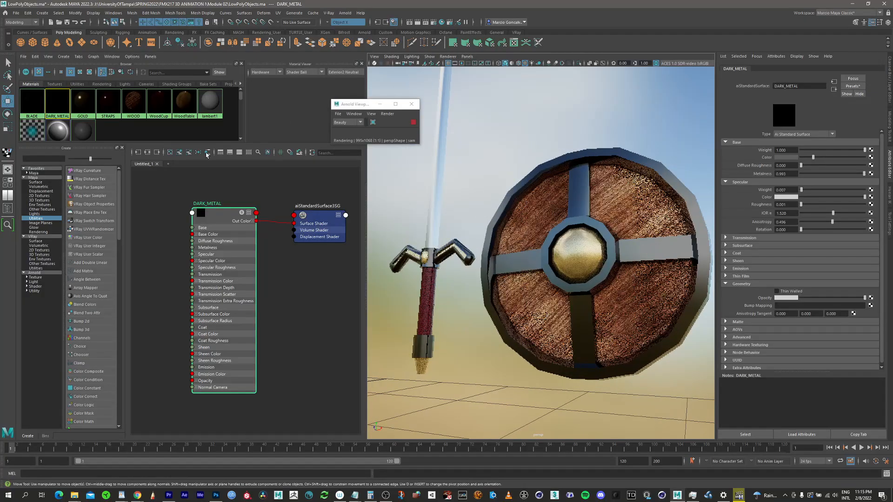
click(216, 216)
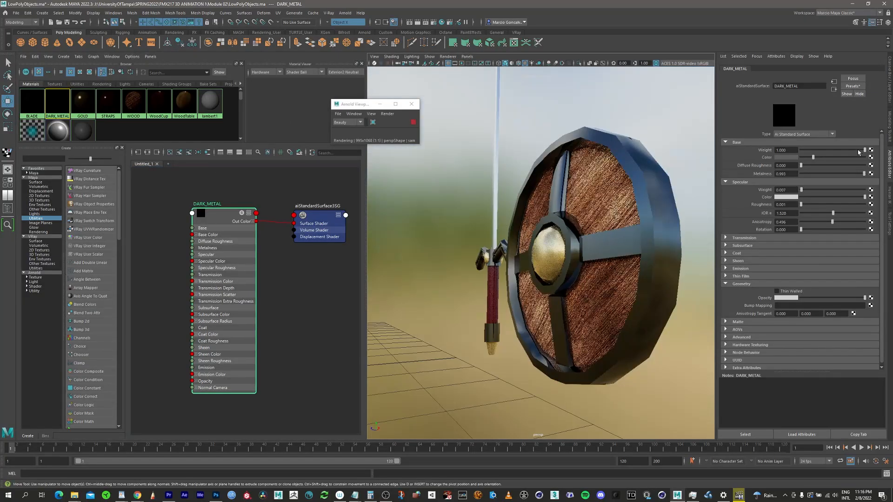
click(871, 157)
click(512, 186)
click(876, 164)
double_click(235, 231)
click(235, 240)
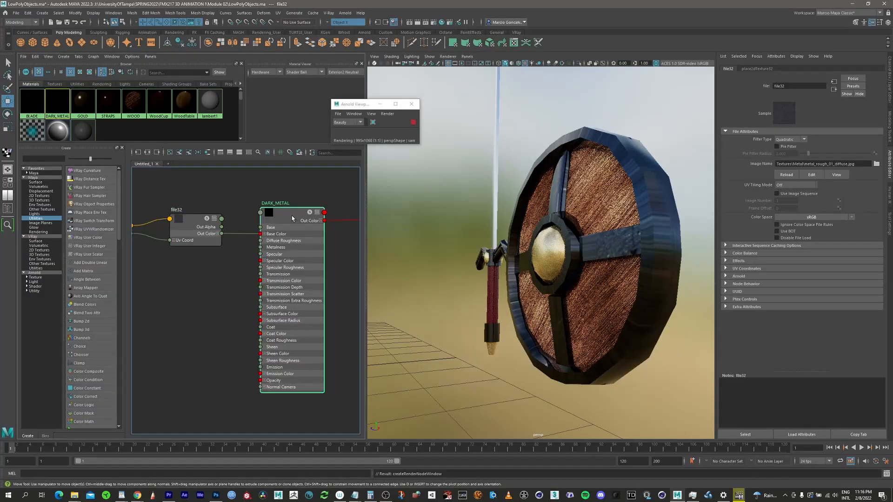
Step: Insert a Projection node between the metal file texture and DARK_METAL's base colour
scroll(93, 298, down, 10)
click(83, 396)
drag(195, 230, 219, 263)
drag(270, 257, 297, 235)
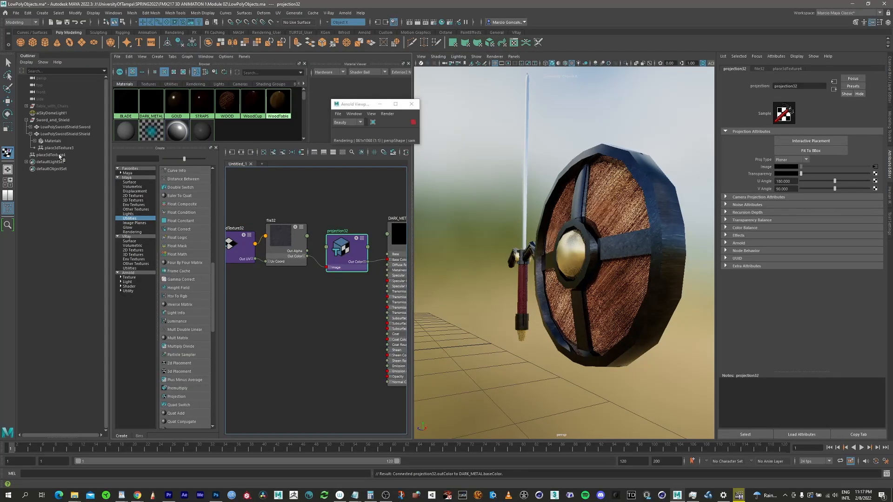
Step: Set the DARK_METAL projection's type to TriPlanar
click(59, 157)
scroll(562, 254, down, 5)
click(345, 251)
click(792, 159)
click(791, 205)
alt+drag(581, 241, 563, 233)
Step: Enable interactive placement on the metal projection and move its place3dTexture4 node over to the shield
click(51, 155)
key(w)
click(346, 250)
click(814, 142)
click(59, 155)
key(w)
drag(435, 301, 516, 255)
mouse_move(543, 235)
mouse_down()
mouse_move(591, 224)
mouse_move(526, 232)
mouse_move(586, 237)
mouse_move(558, 223)
mouse_move(534, 241)
mouse_move(560, 222)
mouse_move(544, 227)
mouse_up()
scroll(591, 224, up, 5)
key(r)
scroll(284, 300, down, 2)
Step: Select the DARK_METAL shader and map a Bump 3D node to its bump mapping
click(281, 301)
alt+middle_drag(281, 300, 267, 320)
click(340, 249)
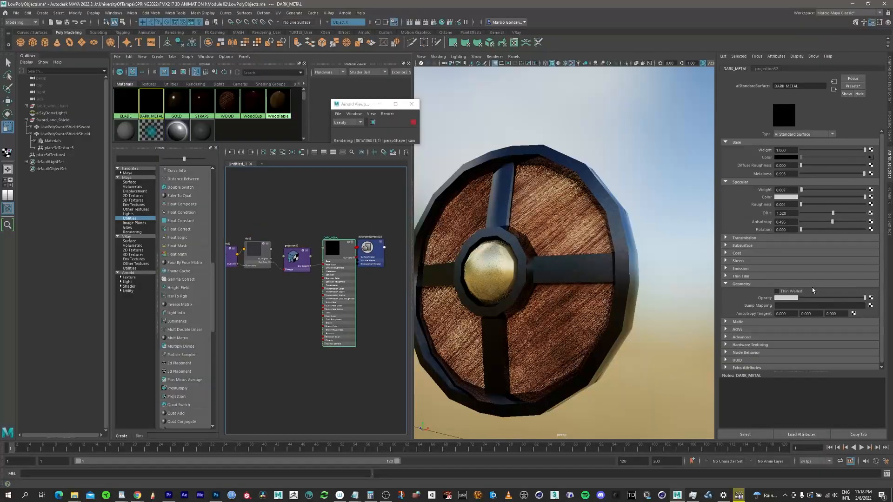
click(869, 305)
click(473, 197)
scroll(298, 298, up, 4)
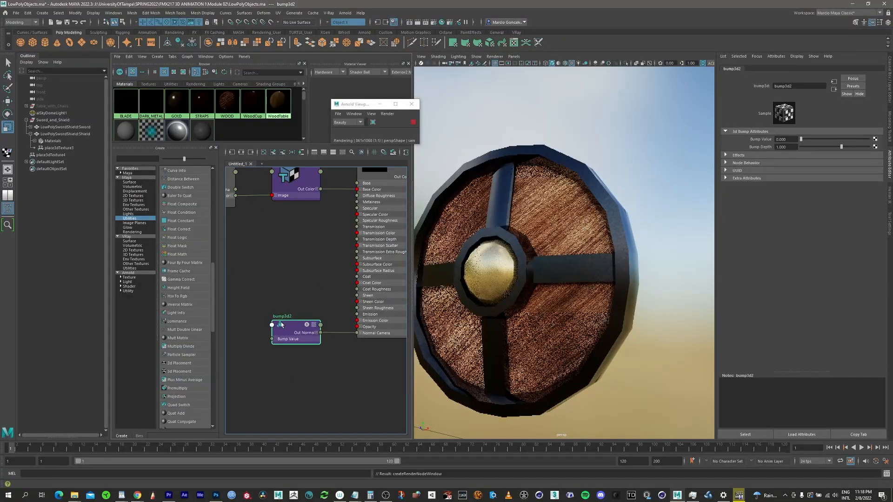
Step: Duplicate DARK_METAL's colour projection and connect the copy's Out Alpha to the Bump 3D node's Bump Value
click(365, 210)
alt+middle_drag(288, 224, 314, 203)
key(ctrl+d)
drag(294, 312, 346, 293)
scroll(314, 279, down, 3)
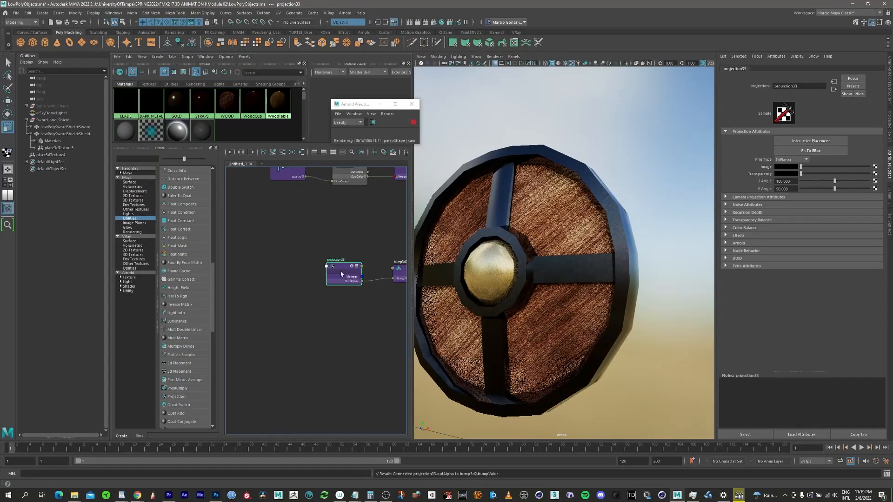
Step: Map a file texture to the duplicated projection's image and load metal_rough_01_normal.jpg from the Textures/Metal folder
click(875, 167)
click(524, 163)
click(876, 163)
double_click(243, 254)
double_click(242, 226)
double_click(242, 233)
click(349, 185)
double_click(277, 226)
click(239, 321)
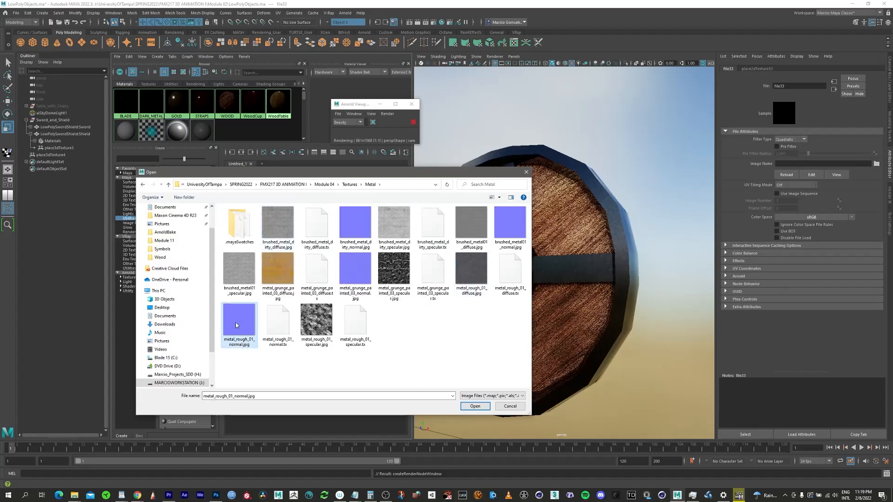
click(475, 406)
Step: Scale place3dTexture4 to about 1.42 in X and Y and save the scene
alt+drag(591, 228, 638, 213)
scroll(637, 214, down, 3)
alt+middle_drag(367, 260, 318, 266)
click(363, 206)
click(52, 154)
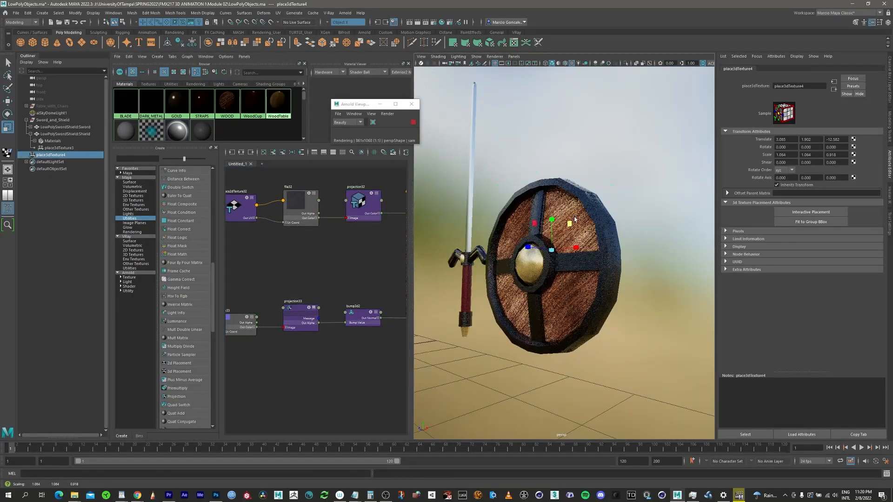
scroll(568, 224, up, 3)
mouse_move(568, 224)
alt+mouse_down()
mouse_move(617, 218)
mouse_move(567, 212)
mouse_move(574, 225)
mouse_move(619, 223)
mouse_move(558, 221)
alt+mouse_up()
click(16, 13)
click(31, 39)
Step: Clear the node graph and graph the GOLD material's network
mouse_move(558, 220)
alt+mouse_down()
mouse_move(529, 205)
mouse_move(549, 210)
alt+mouse_up()
click(263, 152)
right_drag(178, 98, 177, 81)
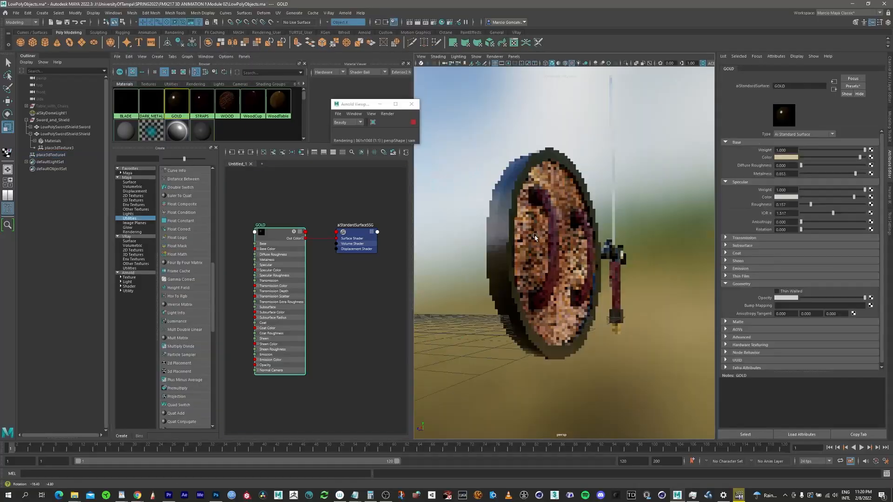
alt+drag(544, 247, 614, 242)
scroll(596, 242, up, 4)
Step: Map a file texture to GOLD's base colour and load metal_grunge_painted_03_diffuse.jpg from the Textures/Metal folder
click(870, 159)
click(518, 173)
click(876, 164)
click(344, 185)
double_click(239, 239)
double_click(241, 240)
double_click(279, 275)
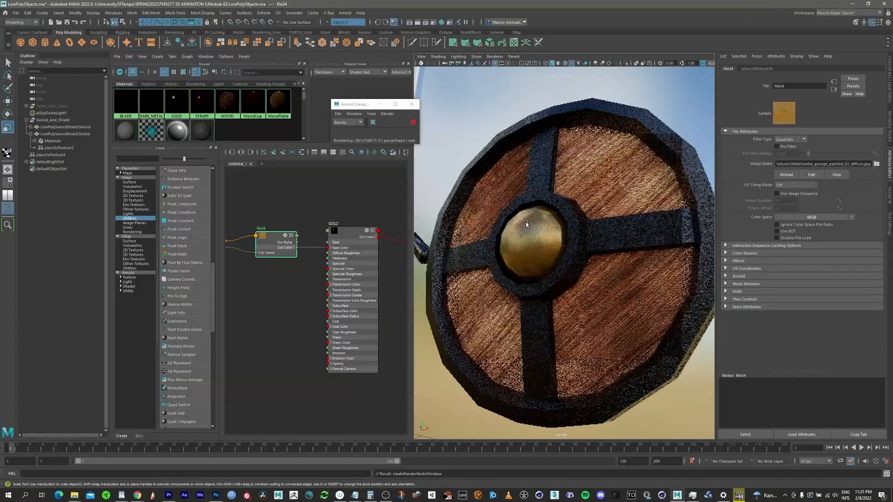
Step: Show the back of the shield, replace the graphed network with that of STRAPS and select the STRAPS shader
scroll(344, 291, down, 3)
alt+drag(610, 233, 571, 230)
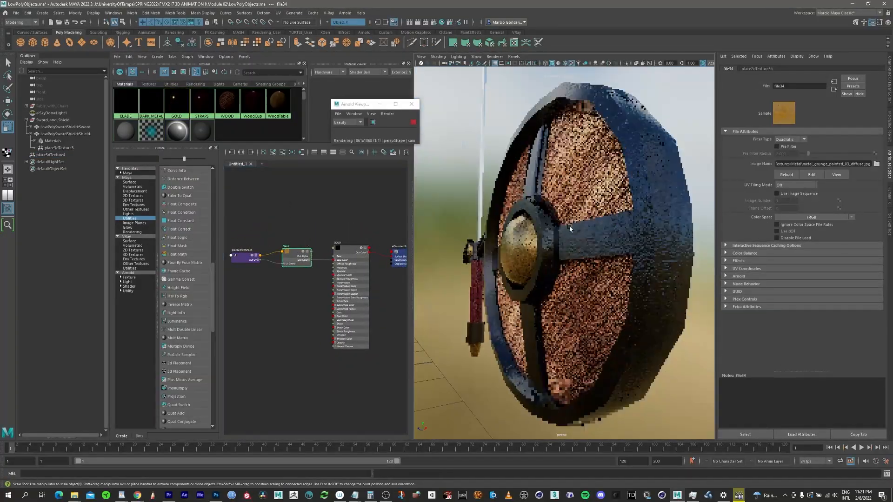
alt+drag(634, 223, 554, 221)
mouse_move(574, 219)
alt+right_down()
mouse_move(541, 220)
mouse_move(575, 220)
alt+right_up()
right_drag(202, 99, 203, 81)
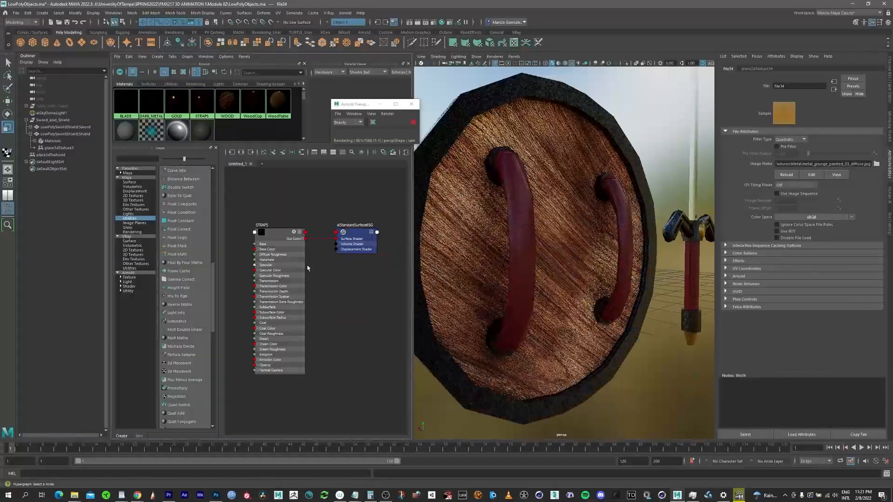
click(279, 231)
Step: Map a file texture to STRAPS' base colour and open the Textures/Fabric folder for its image
click(871, 158)
click(518, 174)
click(876, 164)
click(358, 185)
double_click(247, 268)
double_click(238, 225)
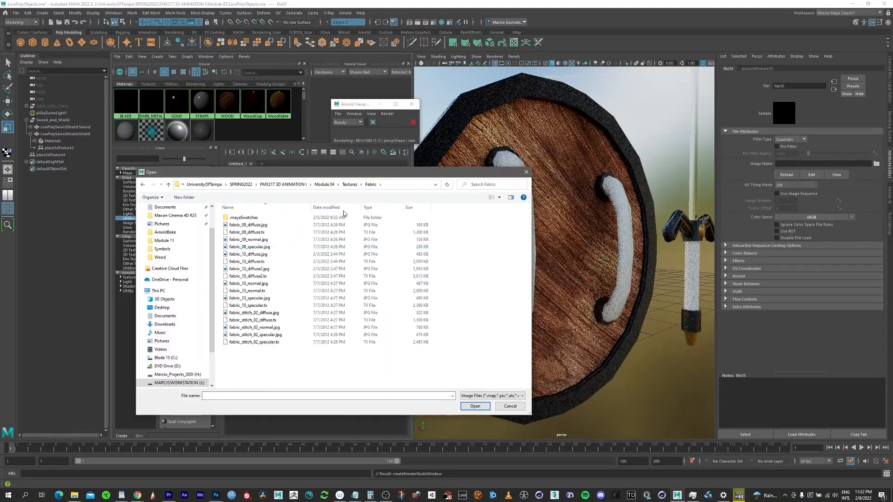
Step: Show the Fabric folder's files as thumbnails and load fabric_13_diffuse2.jpg into the file node
click(499, 197)
click(524, 173)
click(499, 198)
click(525, 187)
click(512, 226)
click(468, 407)
Step: Insert a Projection node between the fabric file texture and STRAPS' base colour
alt+middle_drag(283, 302, 309, 298)
scroll(310, 297, down, 2)
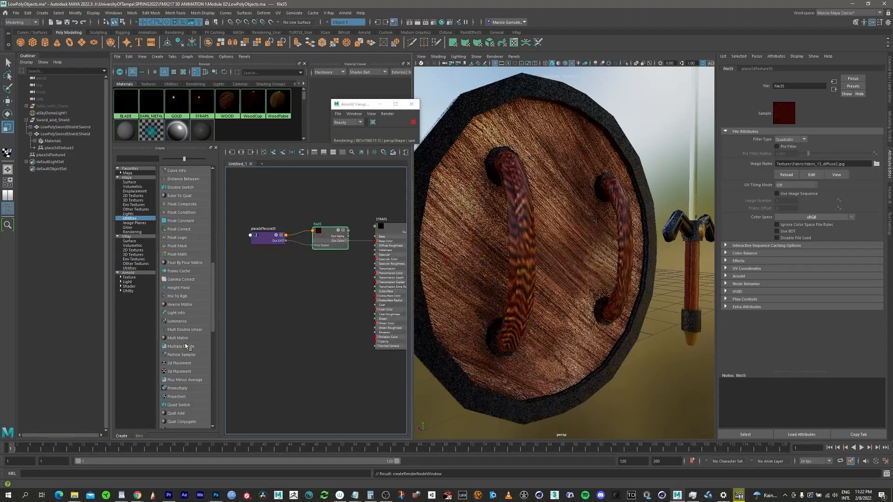
scroll(187, 347, down, 3)
click(176, 305)
drag(329, 233, 358, 229)
scroll(354, 260, up, 3)
Step: Parent place3dTexture4 under the shield's group in the Outliner
click(51, 156)
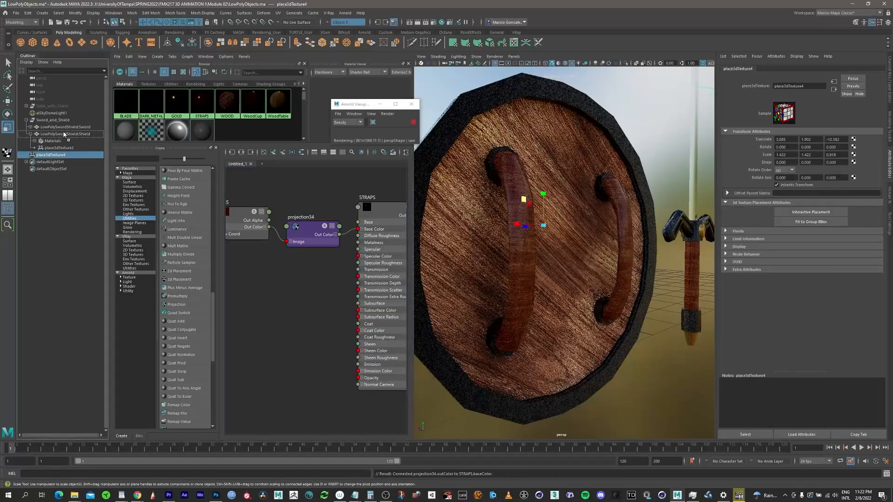
middle_drag(50, 155, 65, 135)
alt+drag(561, 223, 497, 224)
Step: Select the fabric texture's place2dTexture35 node and rotate its UVs to 45
click(311, 229)
alt+middle_drag(329, 282, 376, 298)
scroll(376, 298, down, 2)
click(246, 251)
drag(801, 208, 810, 208)
alt+drag(588, 251, 599, 211)
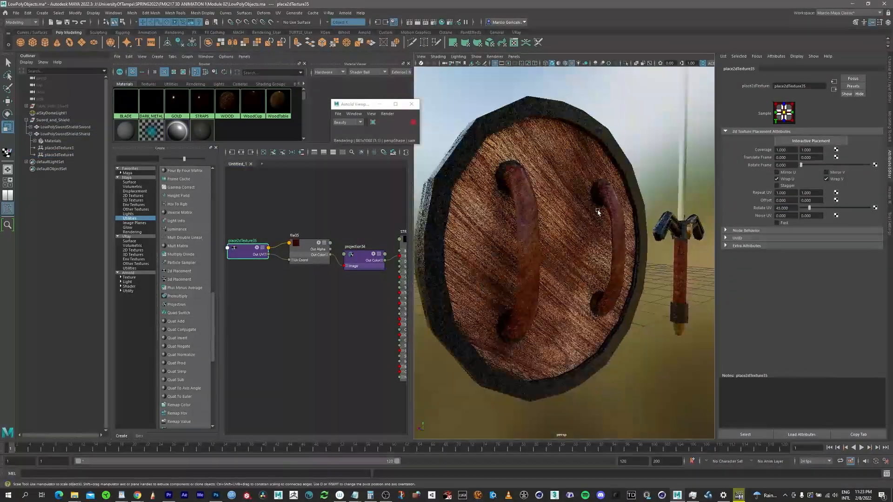
Step: Set place2dTexture35's Rotate UV to 0 and compare the pattern on the straps
drag(790, 209, 763, 210)
text(0)
key(Return)
alt+drag(507, 261, 540, 267)
Step: Set the Rotate UV of the straps' fabric placement to 45
drag(790, 208, 763, 210)
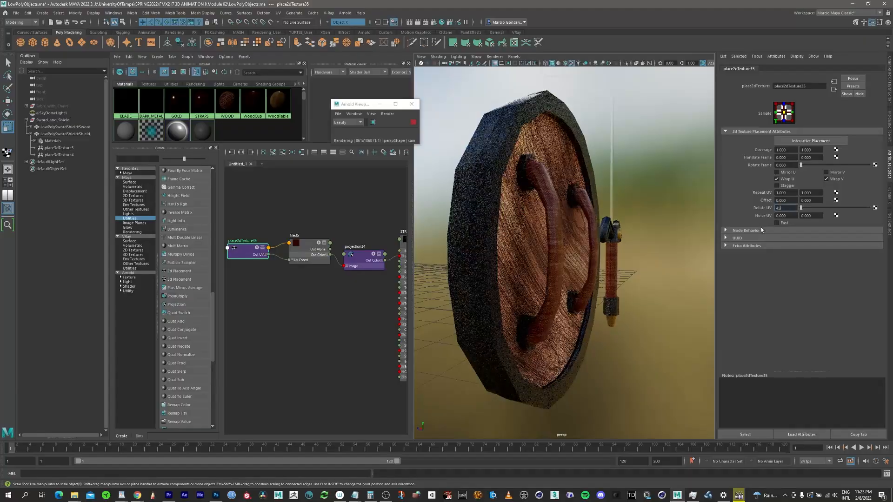
text(45)
key(Return)
alt+drag(591, 261, 561, 275)
Step: Select the STRAPS shader and map a Bump 3D node to its bump mapping
alt+middle_drag(326, 302, 301, 264)
click(389, 200)
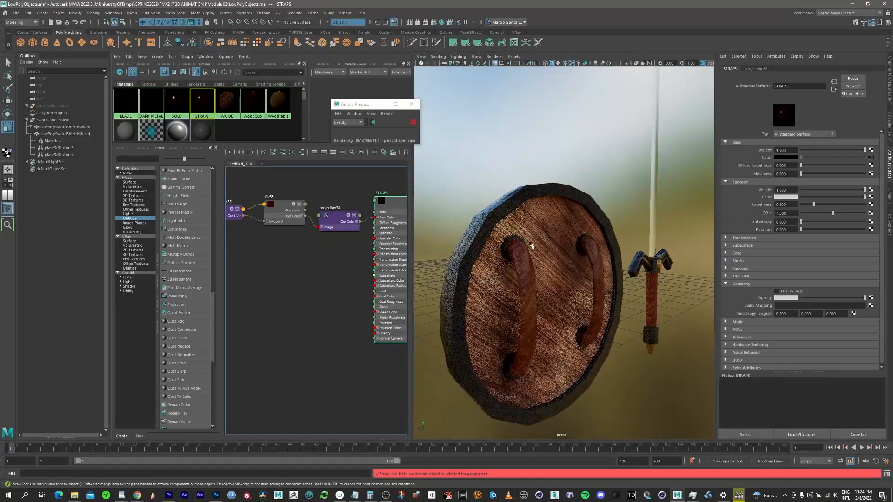
click(875, 306)
scroll(523, 244, down, 5)
click(522, 244)
Step: Add a second projection to STRAPS, connect its Out Alpha to the Bump 3D node's Bump Value and save the scene
click(281, 325)
click(294, 324)
drag(300, 353, 335, 335)
click(294, 323)
alt+middle_drag(302, 298, 342, 241)
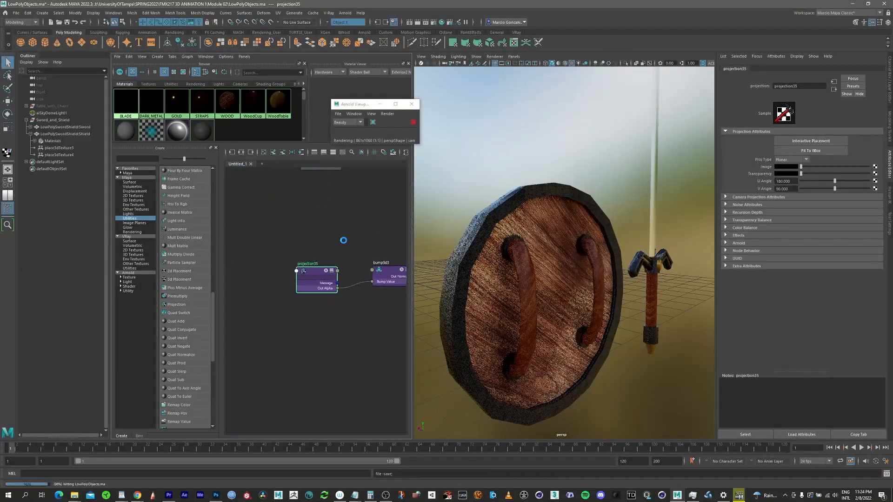
Step: Map a file texture to the bump projection's image and load fabric_13_normal.jpg from the Textures/Fabric folder
click(874, 166)
click(523, 233)
alt+middle_drag(334, 286, 291, 361)
click(876, 163)
double_click(355, 225)
double_click(239, 225)
double_click(278, 268)
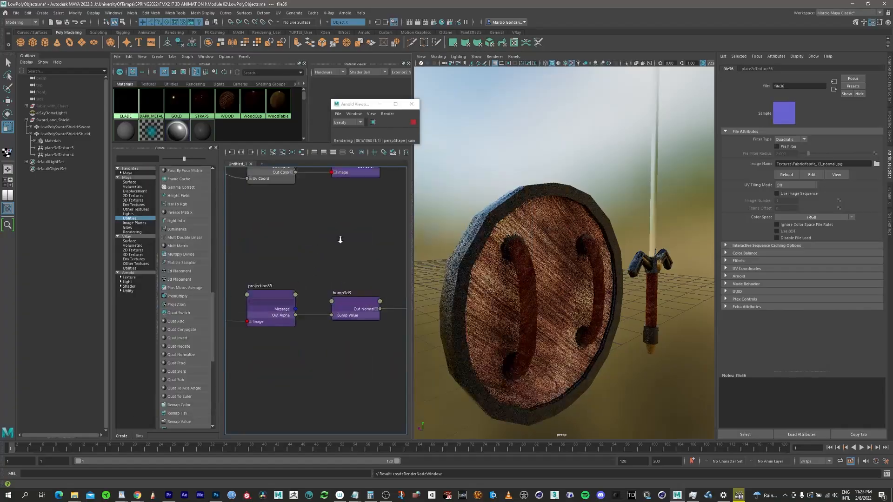
Step: Clear the node graph, graph the BLADE material's network and frame the sword's blade
scroll(340, 240, down, 2)
click(263, 152)
middle_drag(125, 102, 279, 224)
click(278, 205)
alt+drag(511, 260, 660, 261)
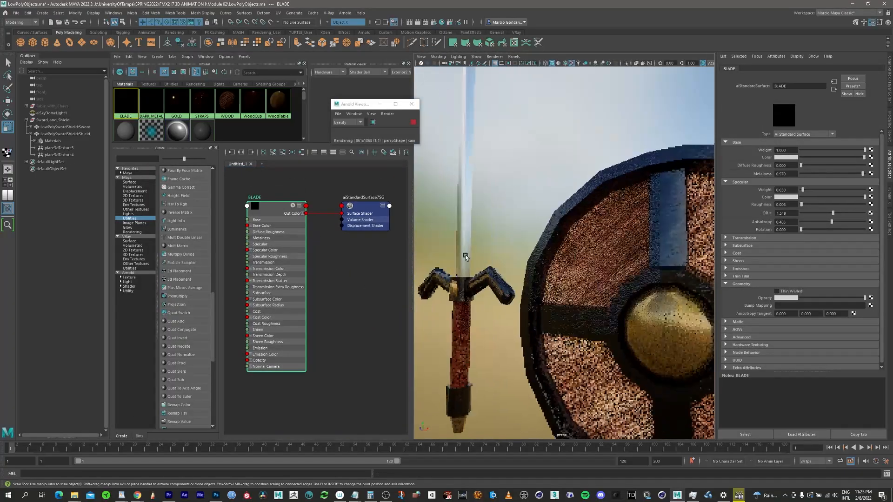
scroll(535, 232, up, 5)
alt+middle_drag(488, 223, 558, 269)
Step: Map a file texture to BLADE's base colour and load brushed_metal_dirty_specular.jpg from the Textures/Metal folder
click(871, 157)
click(506, 259)
click(877, 163)
click(327, 186)
double_click(239, 240)
double_click(355, 225)
double_click(317, 225)
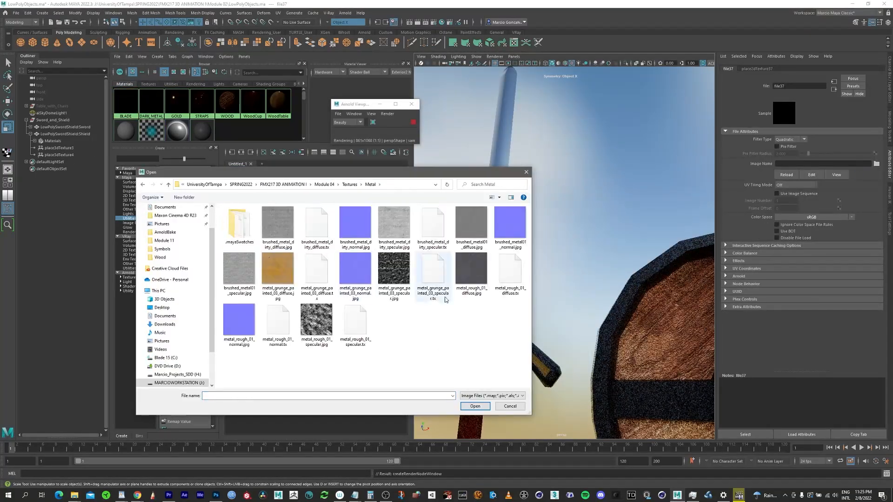
click(395, 226)
click(475, 406)
Step: Insert a Projection node between the brushed metal file texture and BLADE's base colour
alt+middle_drag(373, 269, 251, 266)
click(176, 305)
drag(378, 214, 393, 215)
drag(258, 236, 284, 270)
drag(340, 262, 376, 234)
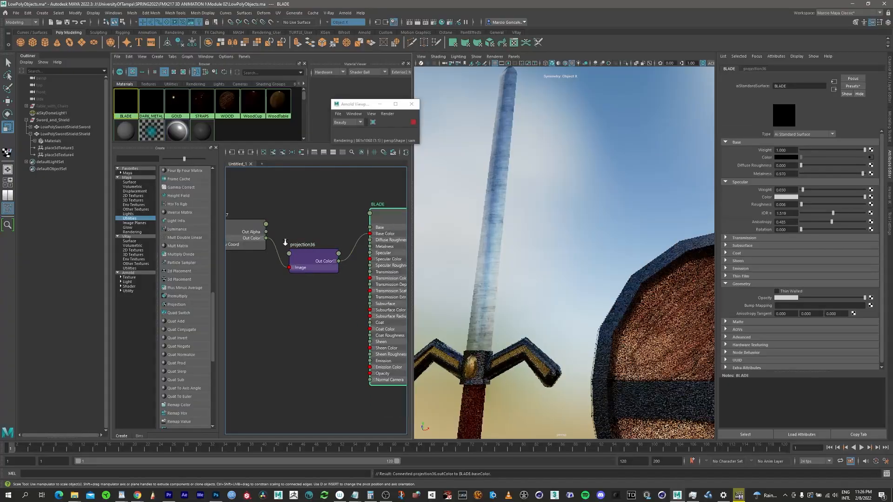
drag(305, 256, 310, 249)
Step: Set the Rotate UV of the blade texture's place2dTexture37 node to 90
scroll(314, 233, down, 5)
scroll(269, 216, up, 3)
click(237, 242)
drag(788, 208, 776, 213)
text(90)
key(Return)
scroll(532, 233, down, 2)
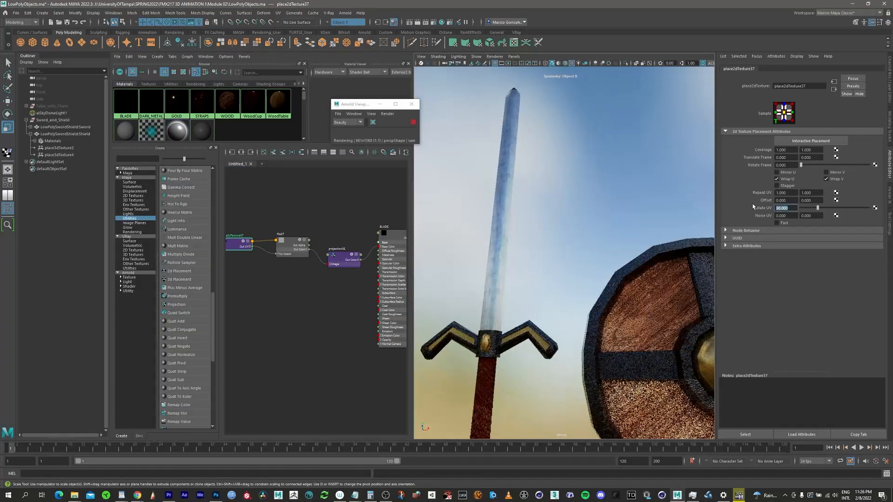
Step: Clear the node graph and reframe the viewport on the whole sword and shield
mouse_move(572, 223)
alt+mouse_down()
mouse_move(532, 214)
mouse_move(567, 233)
alt+mouse_up()
scroll(558, 241, down, 4)
click(298, 200)
click(264, 152)
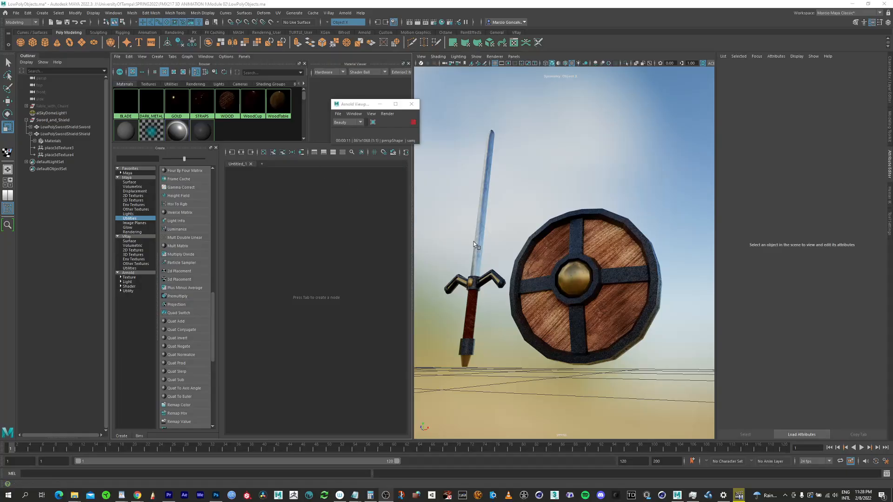
alt+drag(561, 264, 556, 251)
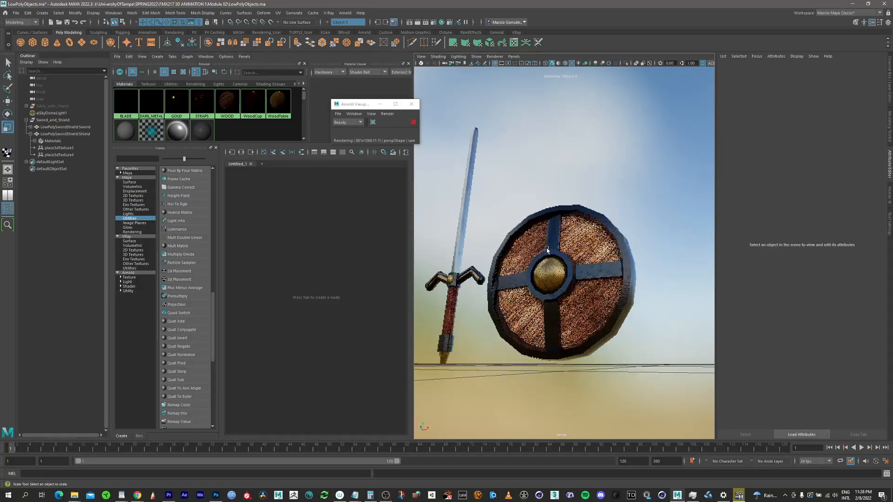
scroll(565, 233, up, 2)
alt+drag(565, 209, 586, 218)
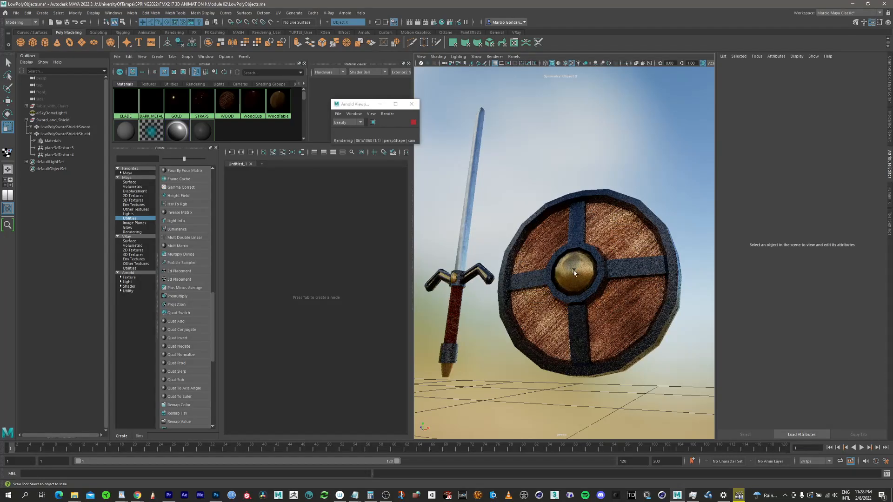
Step: Graph the GOLD material's network and examine the gold parts of the sword and shield in the viewport
right_drag(177, 99, 185, 86)
click(178, 105)
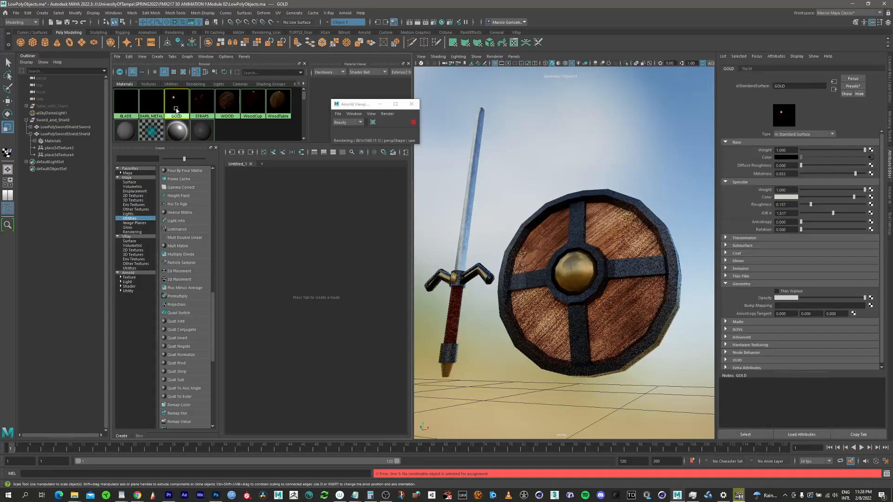
right_click(178, 108)
click(179, 128)
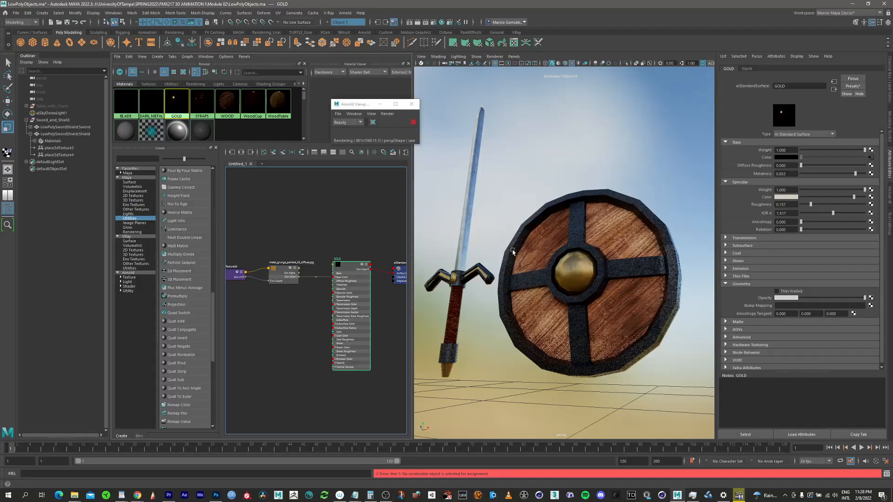
alt+drag(581, 269, 555, 286)
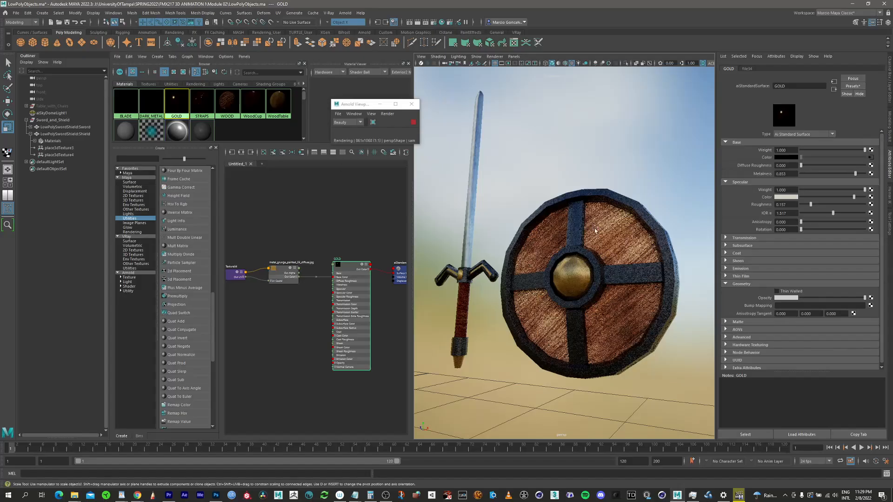
alt+drag(573, 280, 560, 279)
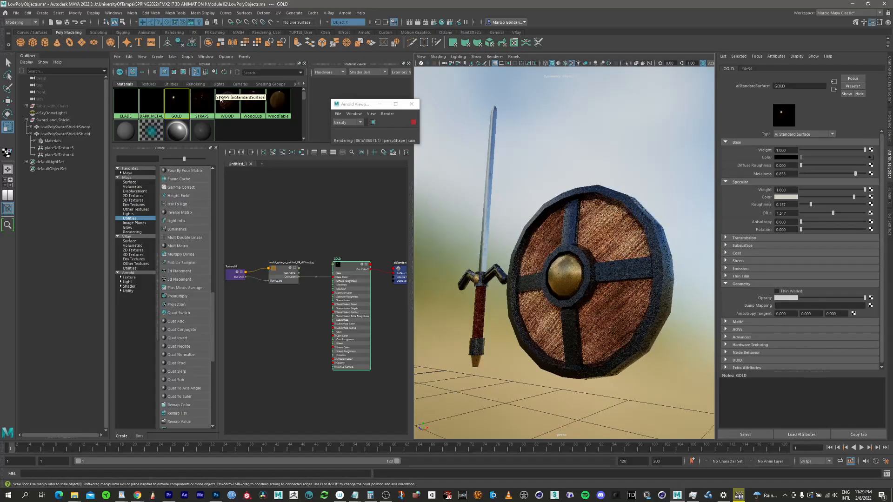
Step: Graph the STRAPS material's network and bring its projection and bump nodes into view
right_click(200, 99)
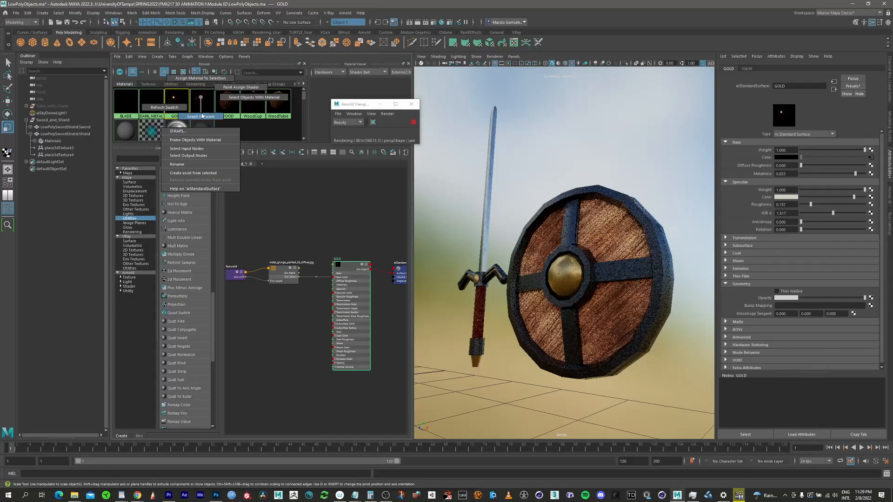
click(202, 116)
scroll(363, 269, up, 4)
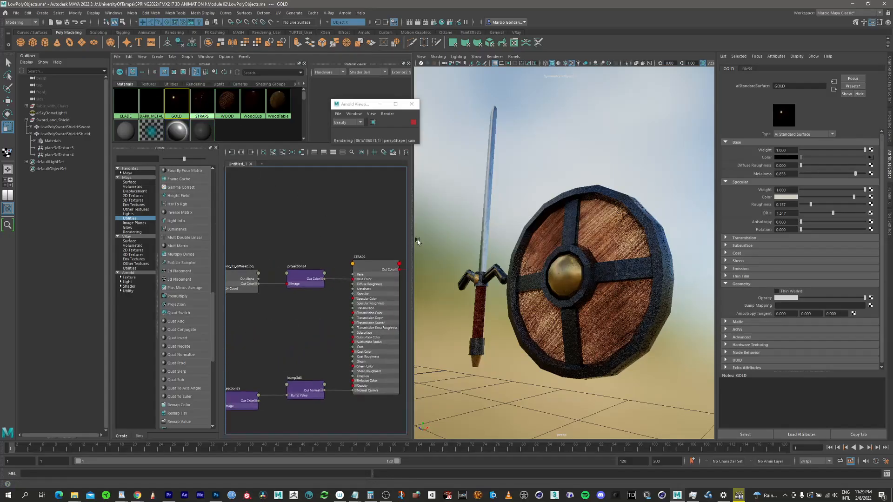
alt+middle_drag(313, 330, 345, 296)
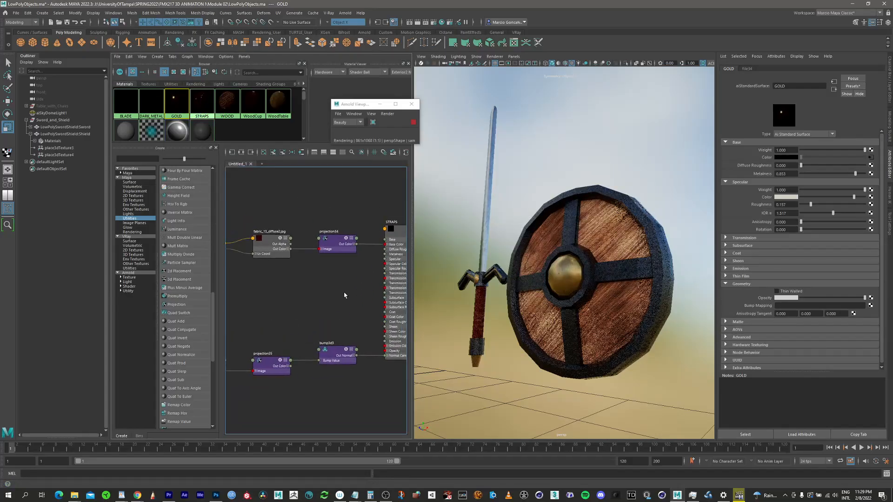
scroll(302, 235, down, 2)
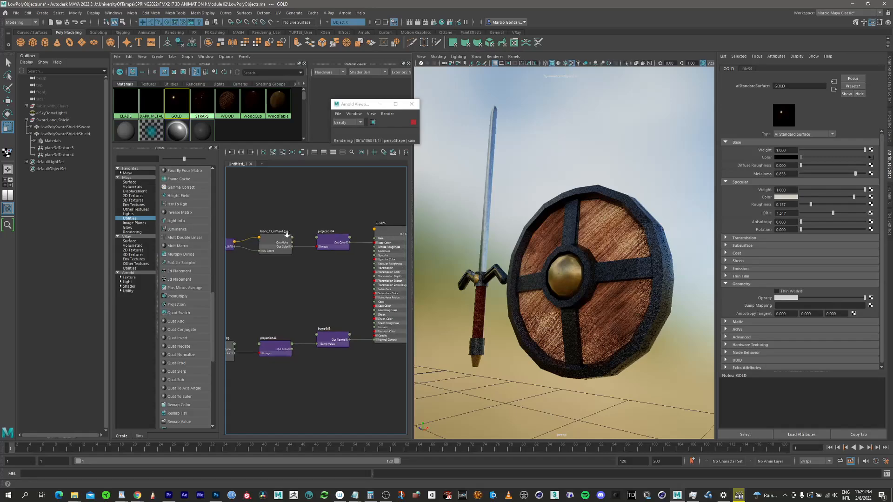
Step: Switch the graphed nodes to large swatches and examine the STRAPS colour and bump branches
click(244, 227)
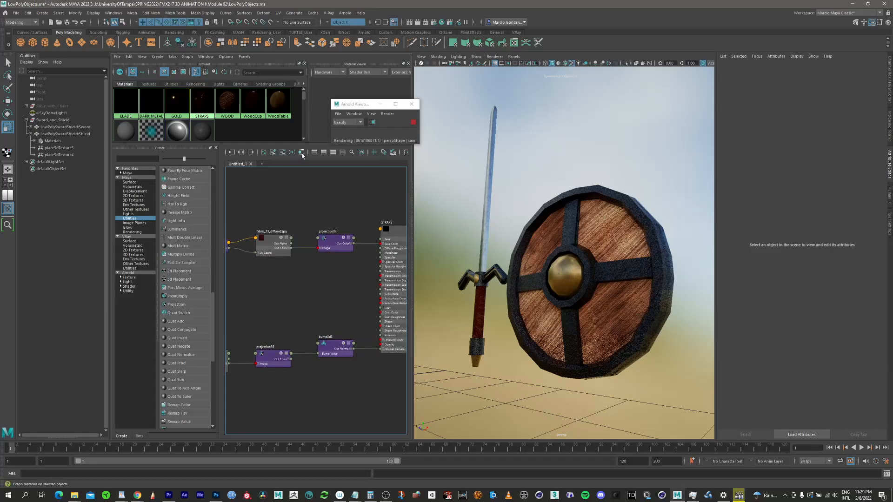
click(365, 153)
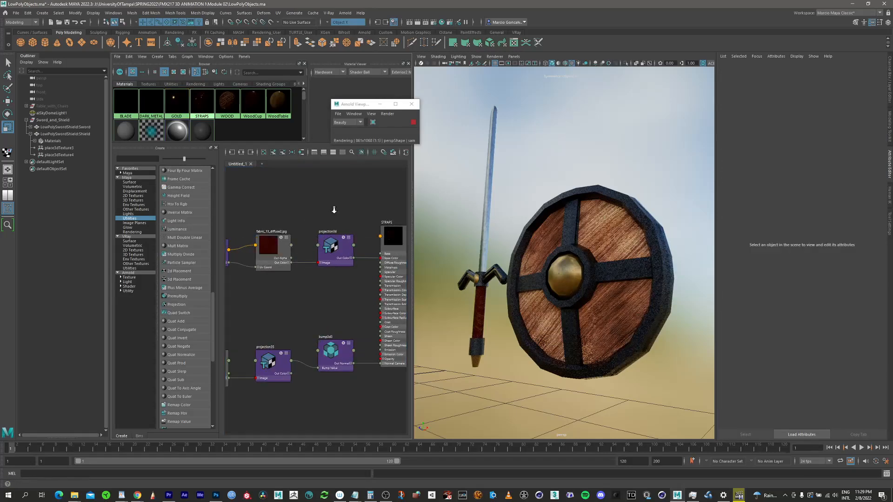
scroll(333, 210, down, 5)
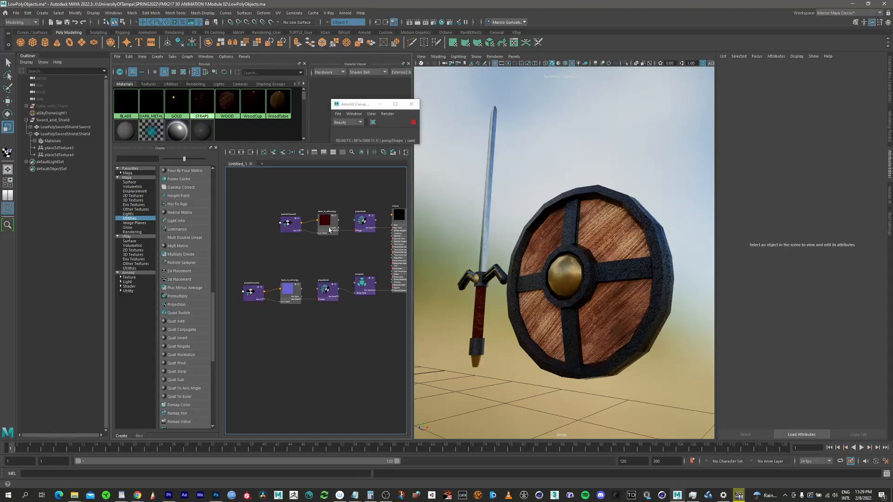
alt+middle_drag(327, 228, 307, 223)
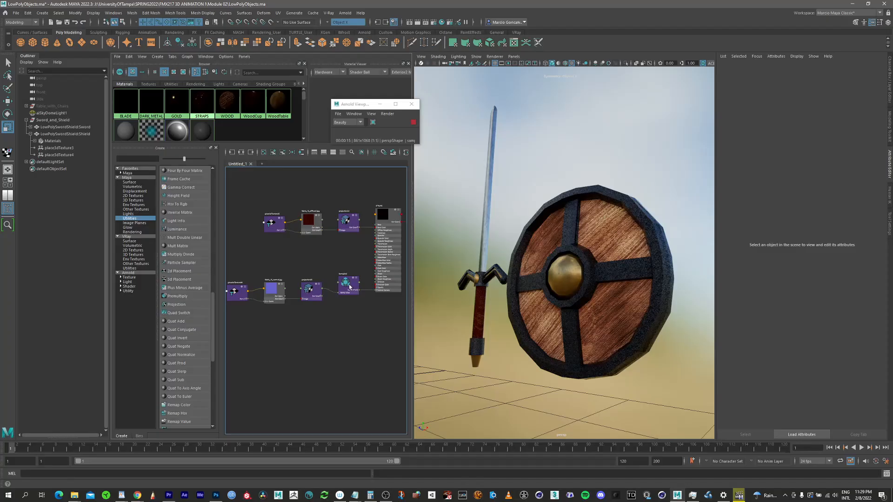
scroll(363, 278, down, 5)
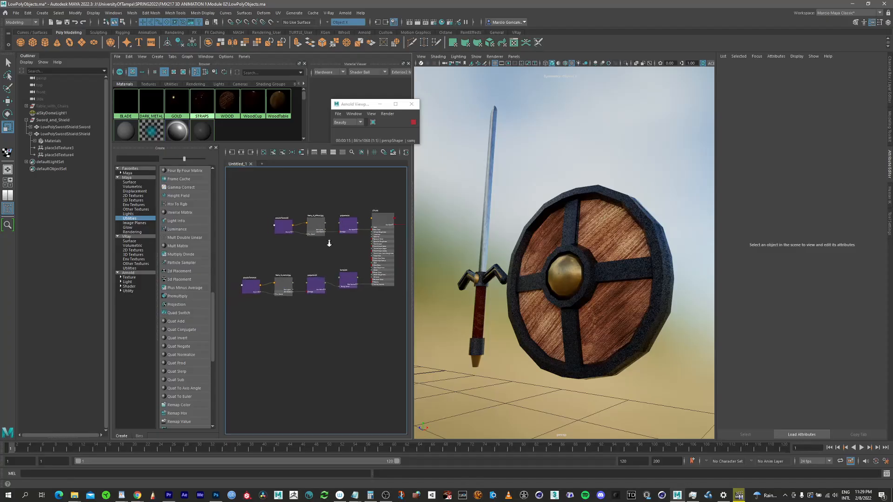
scroll(302, 261, up, 4)
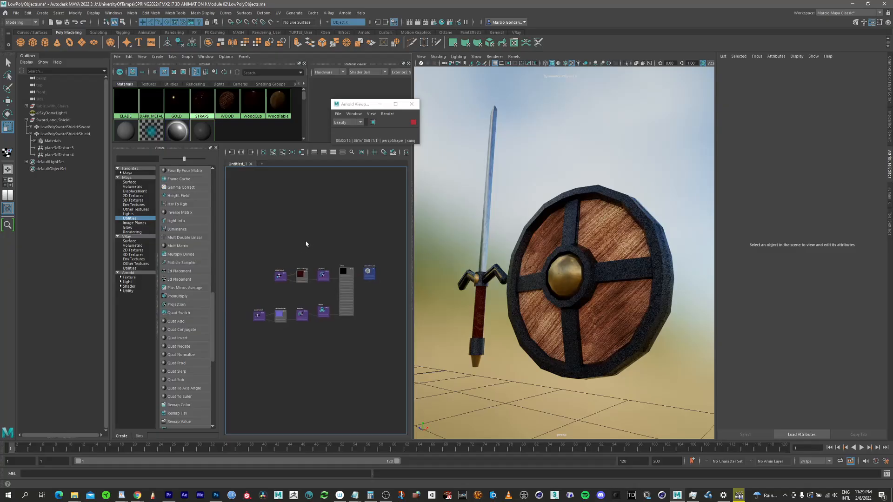
Step: Frame the sword and shield with the Outliner hidden and create a camera from the current view
alt+drag(568, 272, 585, 267)
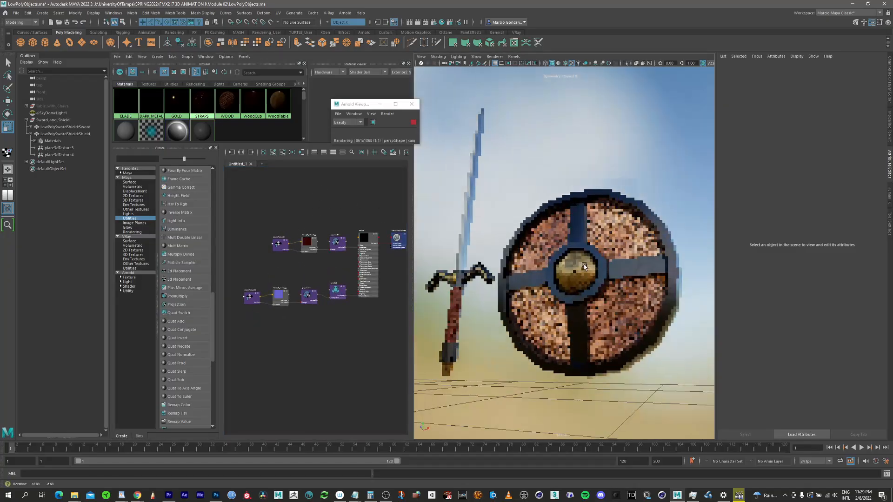
click(8, 209)
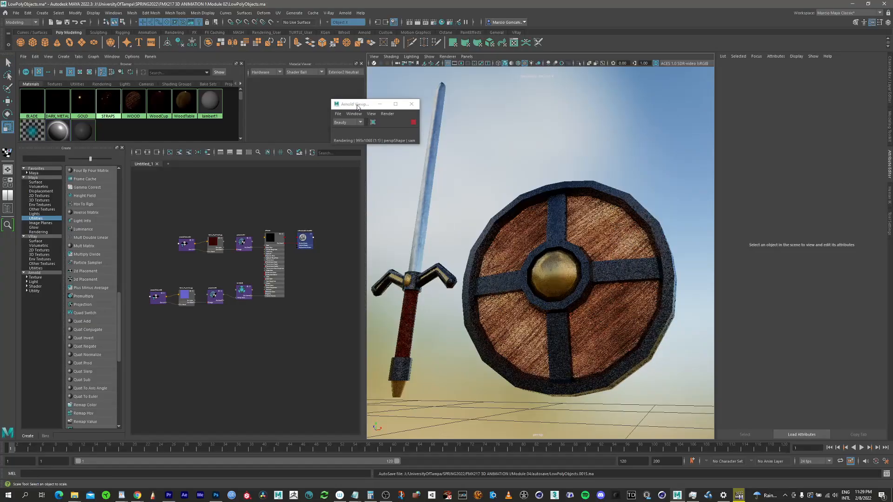
drag(358, 106, 276, 110)
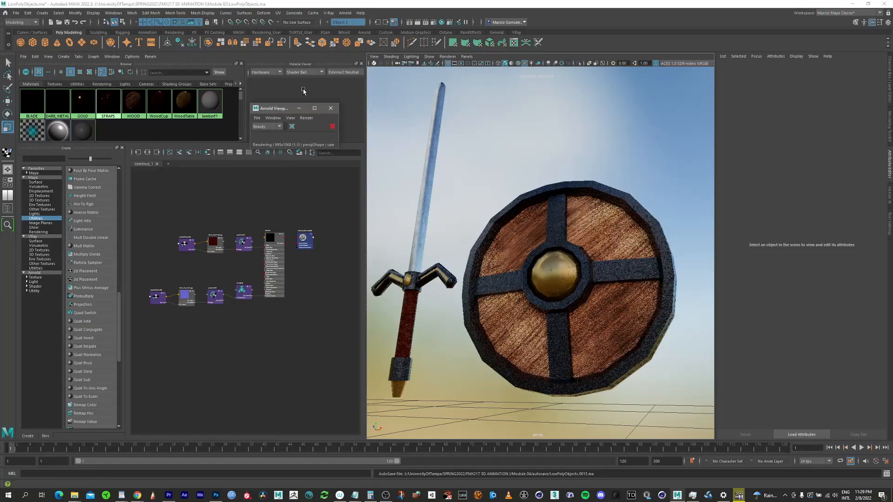
click(375, 57)
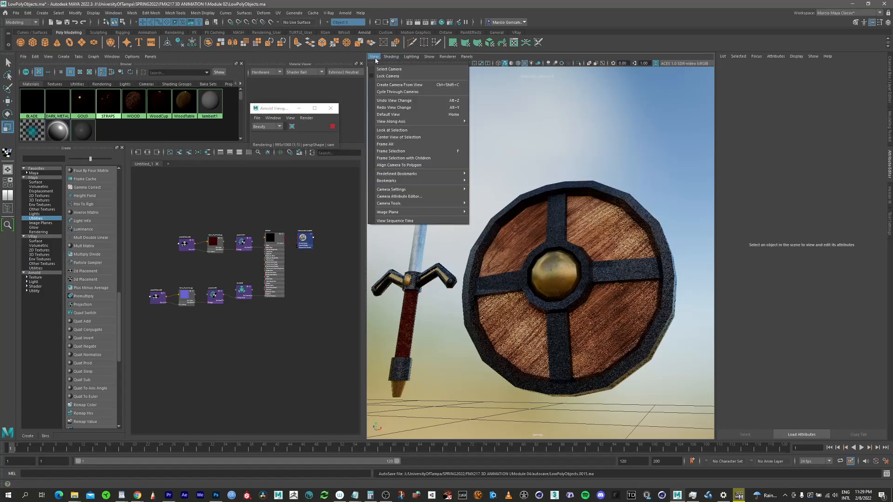
click(399, 85)
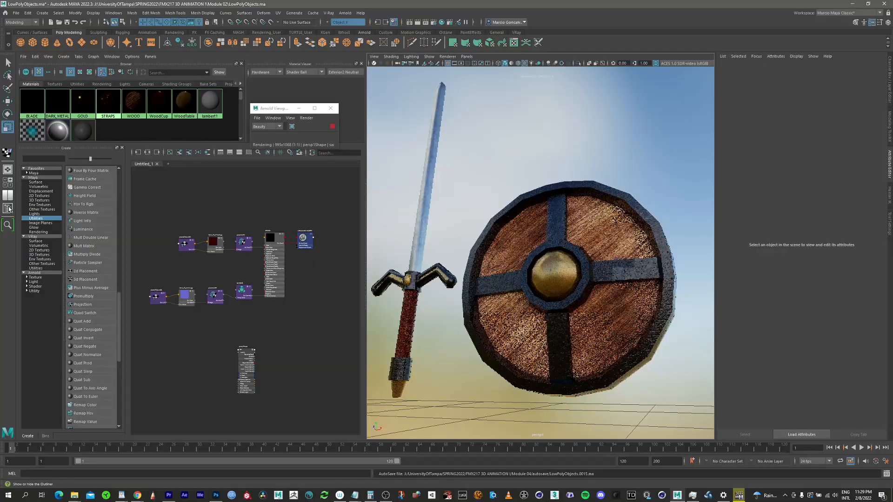
Step: Show the Outliner again and rename the newly created camera to SwordAndShieldCam
click(8, 208)
click(42, 162)
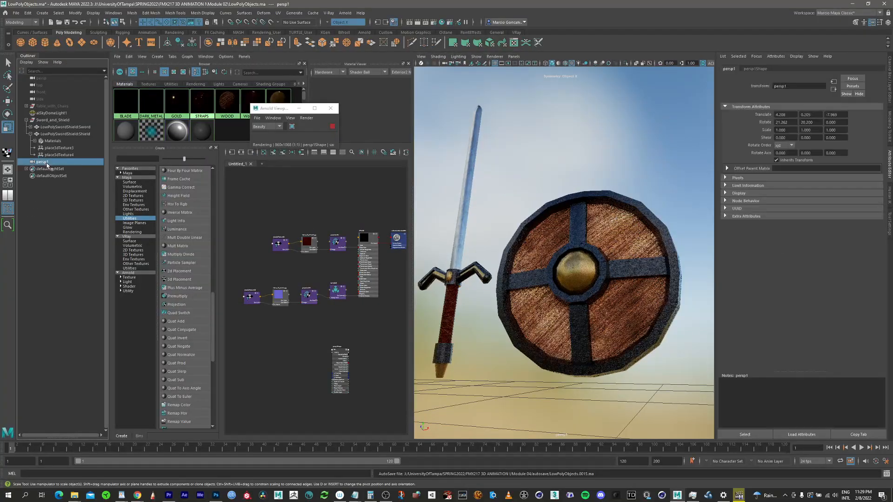
double_click(45, 162)
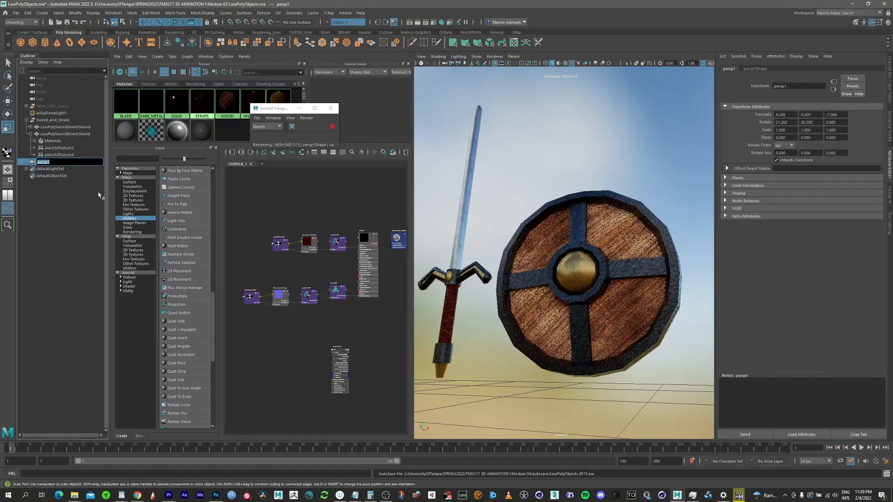
text(Swro)
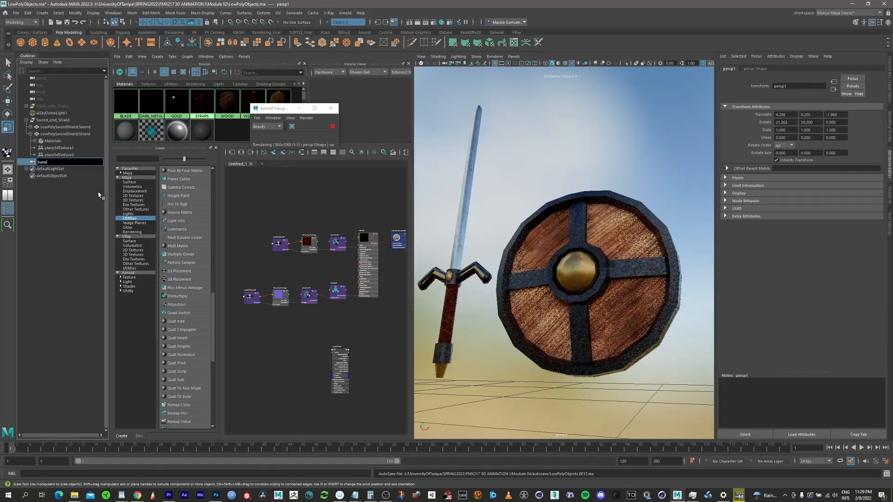
key(BackSpace)
key(BackSpace)
text(ord)
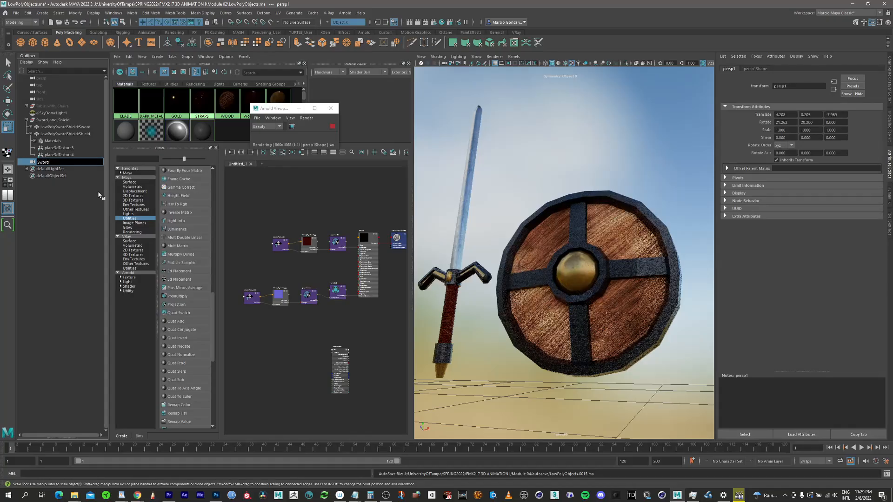
text(AndShieldCam)
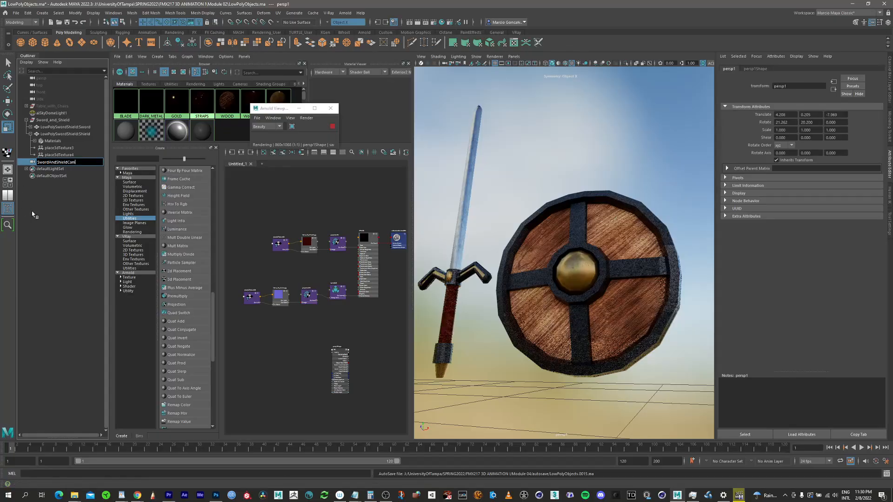
click(65, 163)
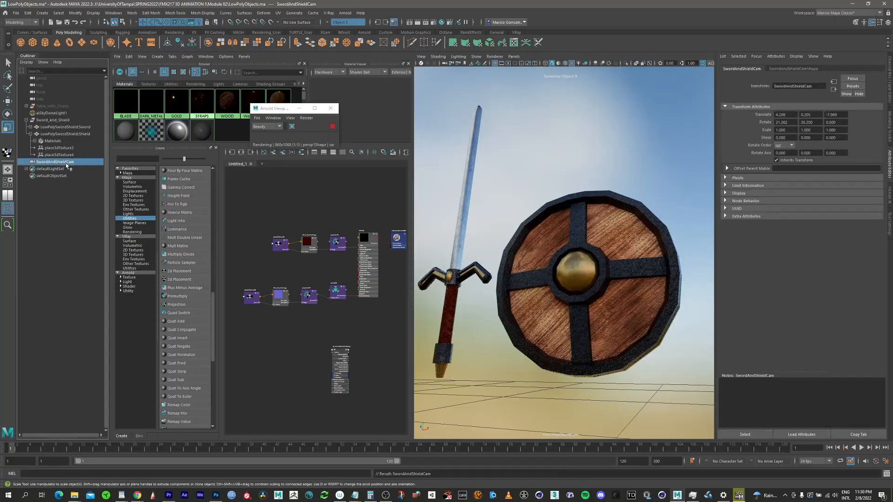
click(61, 184)
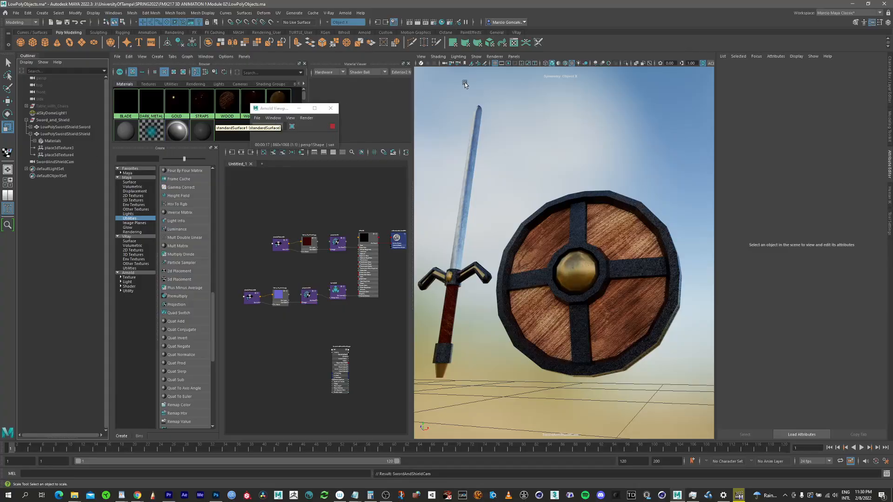
Step: Set SwordAndShieldCam's focal length to 18 and reposition the camera to frame the sword and shield more closely
click(55, 162)
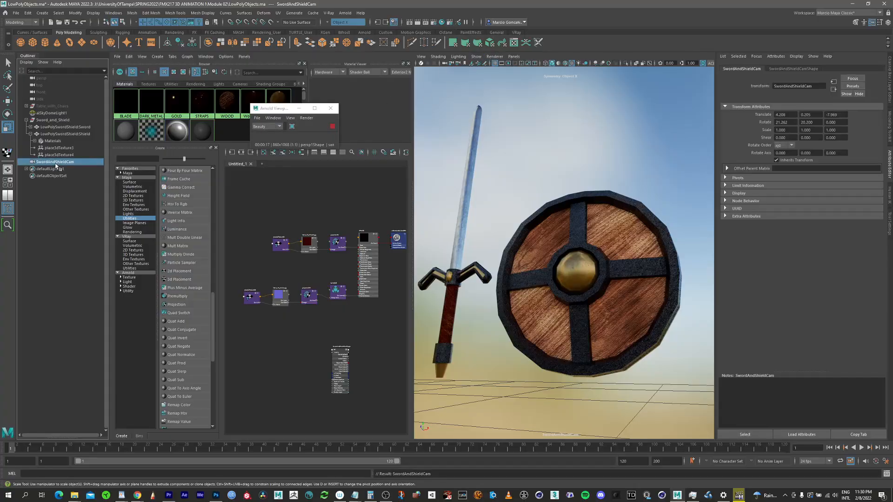
click(786, 69)
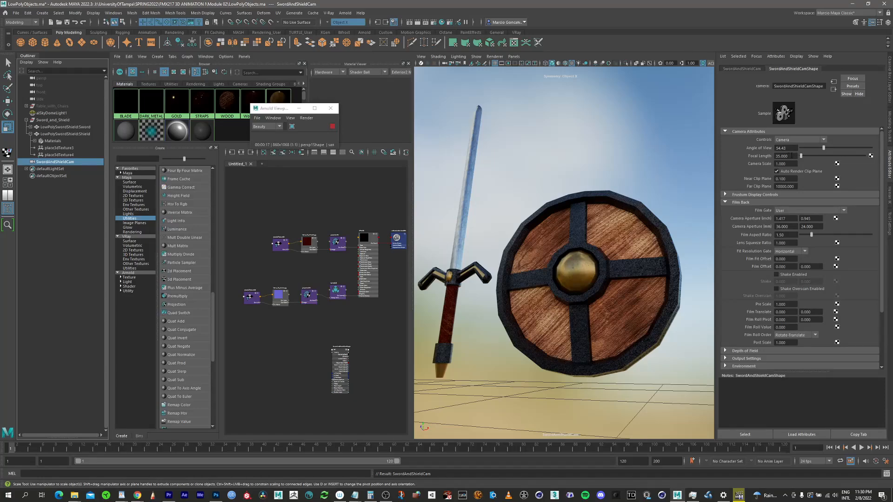
double_click(786, 156)
key(Return)
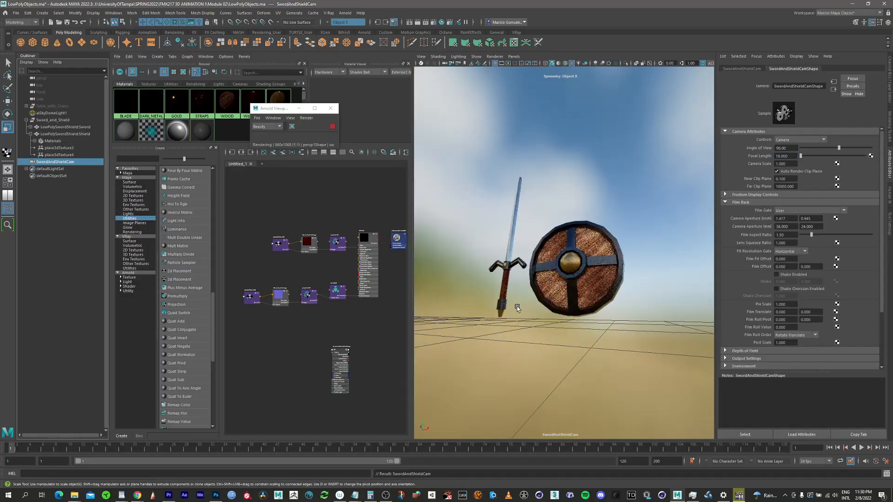
alt+right_drag(552, 250, 585, 243)
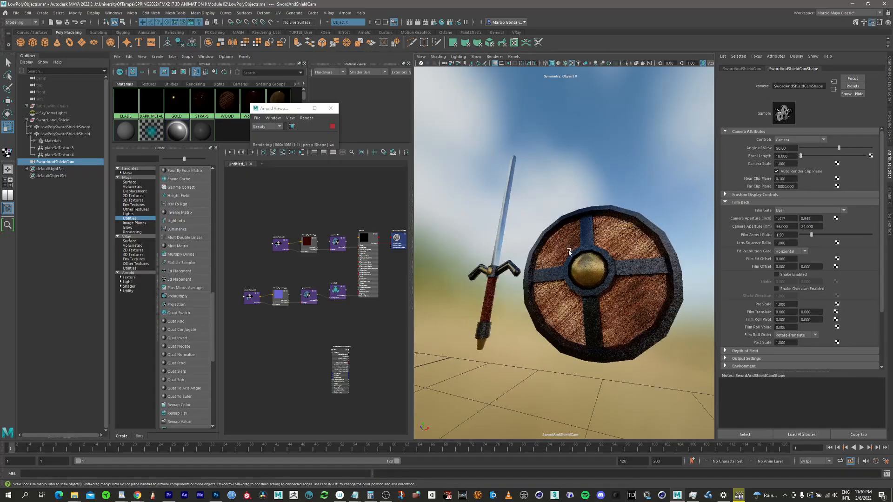
alt+drag(568, 252, 600, 232)
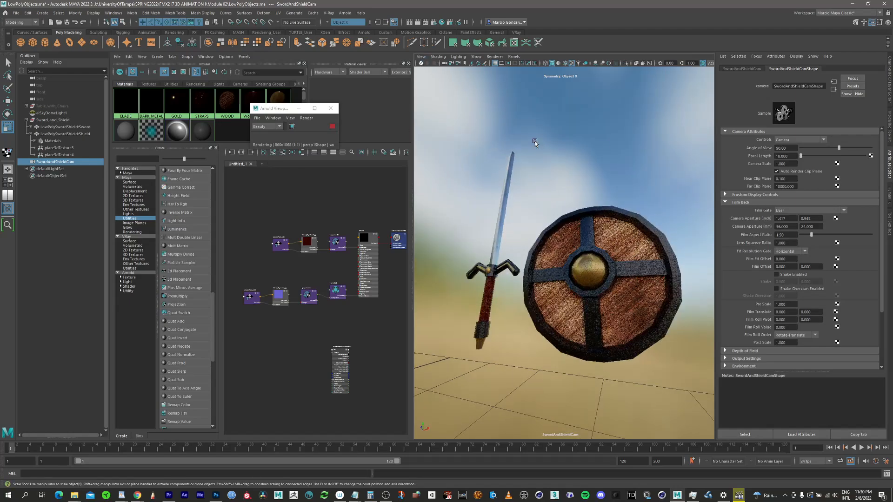
Step: Turn on the resolution gate for SwordAndShieldCam
click(421, 56)
mouse_move(465, 190)
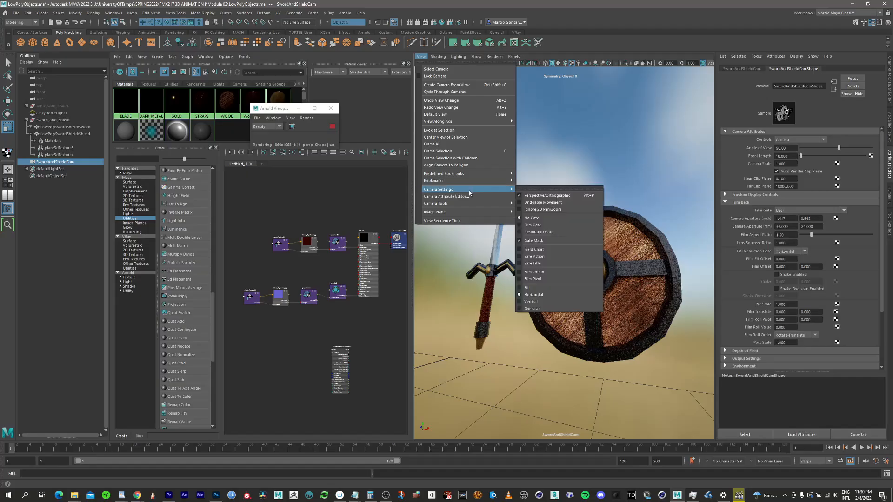
click(542, 232)
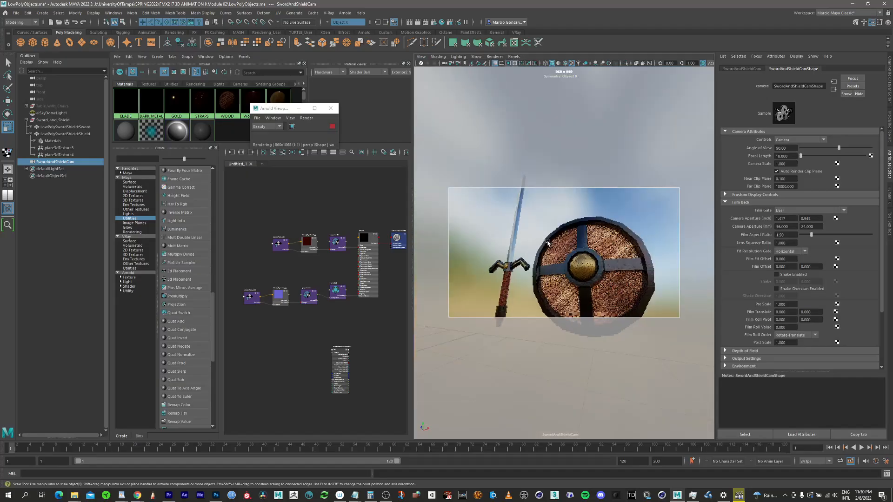
Step: Set SwordAndShieldCam's focal length to 24 and reframe the whole sword and shield inside the resolution gate
alt+drag(528, 266, 573, 251)
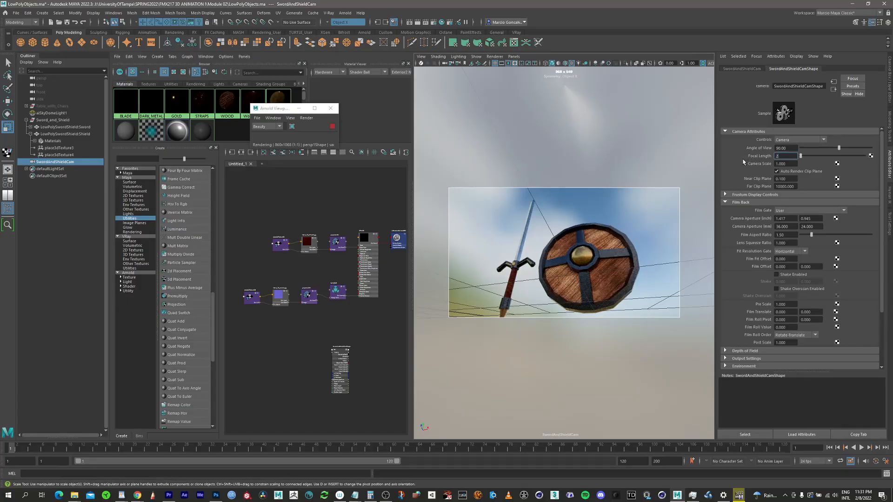
key(Return)
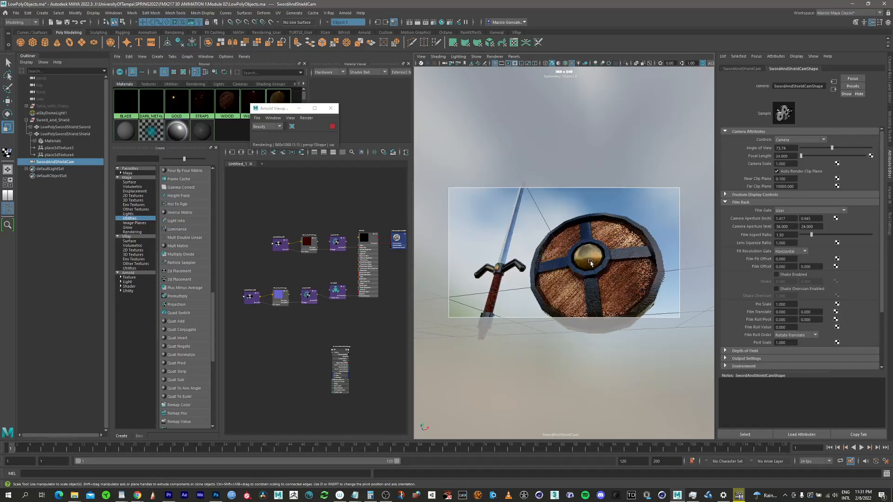
mouse_move(606, 257)
alt+mouse_down()
mouse_move(579, 253)
mouse_move(598, 253)
alt+mouse_up()
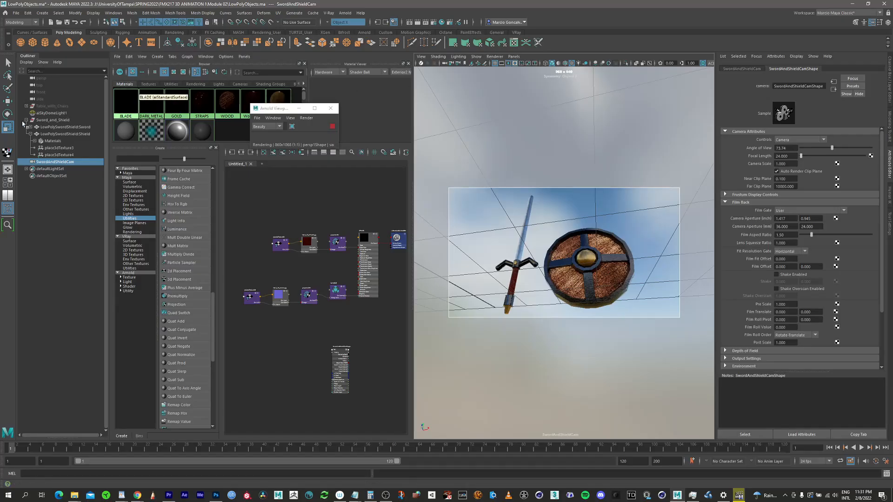
Step: Unhide the Table_with_Chairs group and switch the viewport from SwordAndShieldCam to the persp camera
click(59, 107)
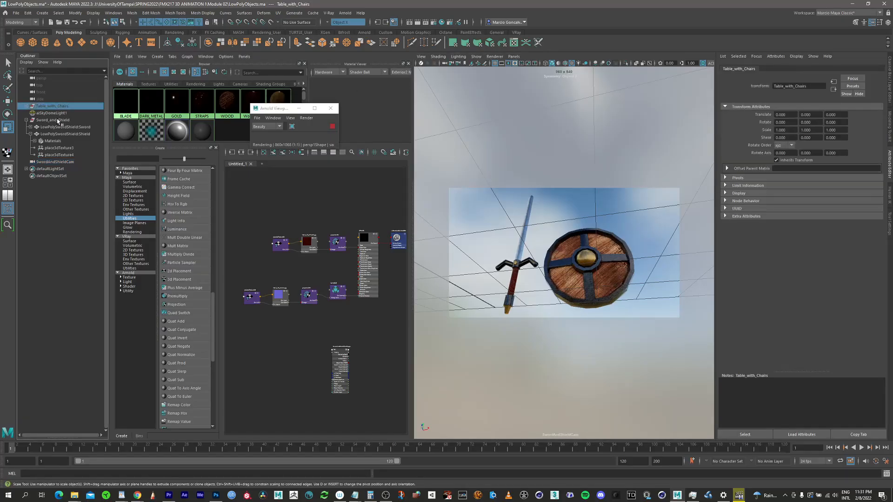
click(513, 56)
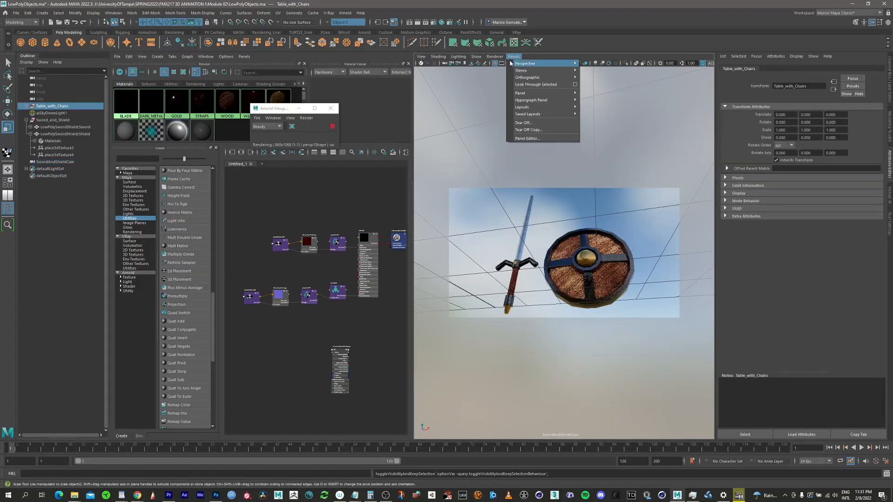
mouse_move(538, 65)
click(592, 71)
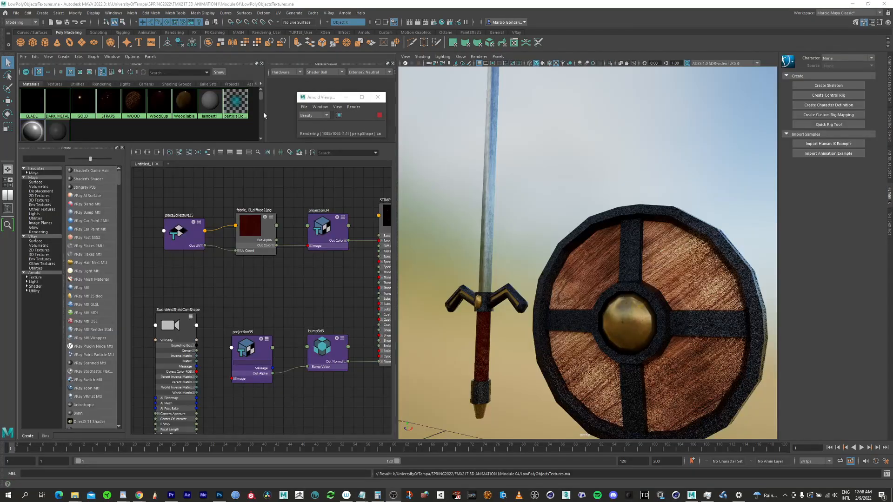
Step: Show the Outliner, unhide the Table_with_Chairs group in LowPolyObjectsTextures.ma, and hide the Outliner again
click(7, 208)
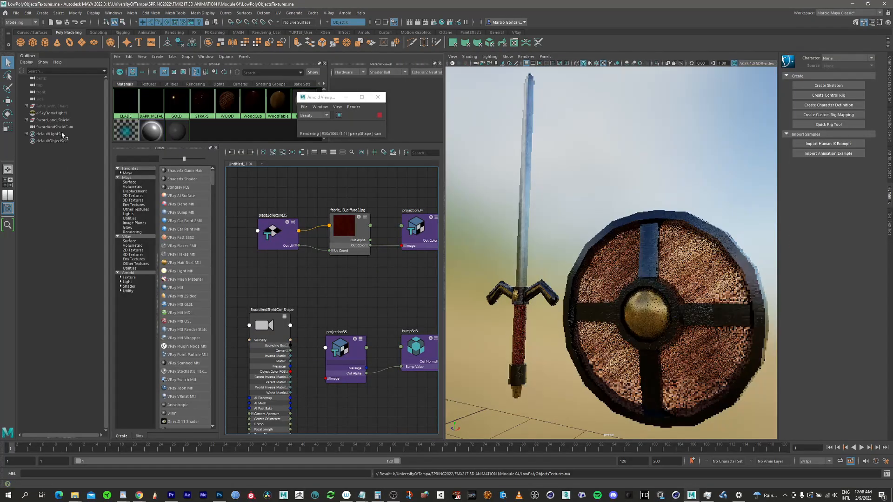
click(77, 107)
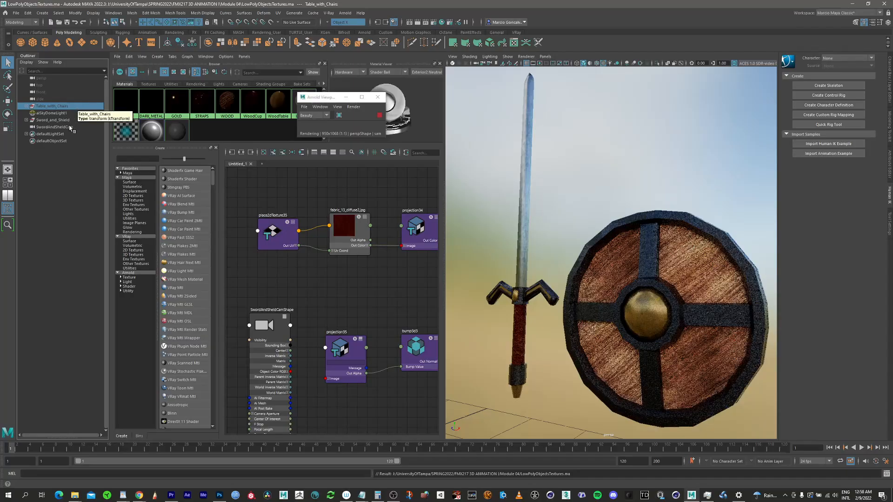
key(h)
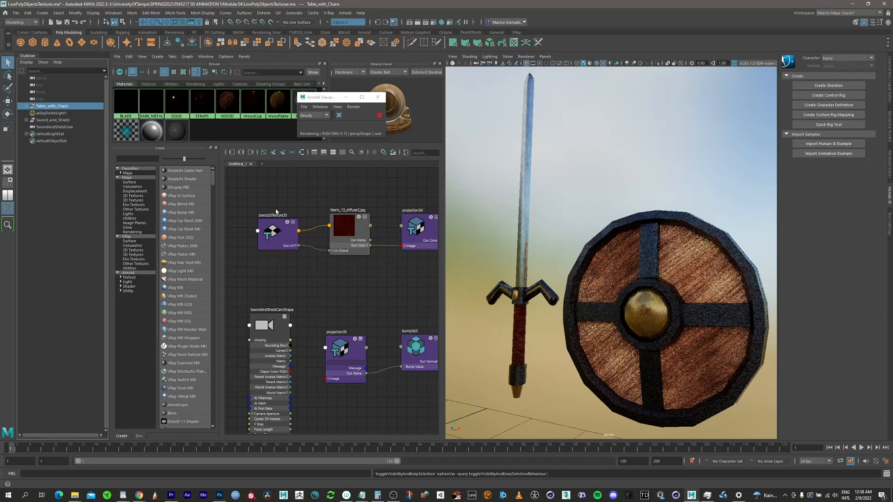
click(72, 233)
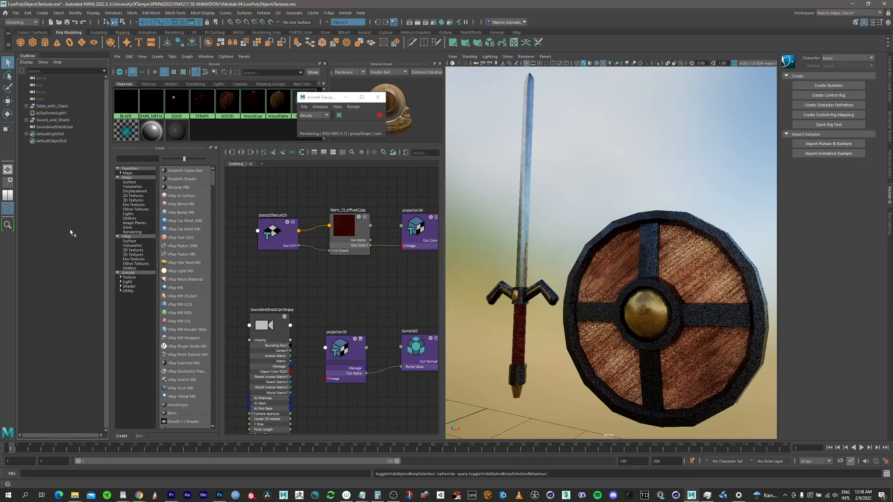
click(8, 208)
Step: Frame the table and chairs with the Arnold viewport render paused, then resume rendering and create a camera from the view
alt+drag(594, 303, 554, 309)
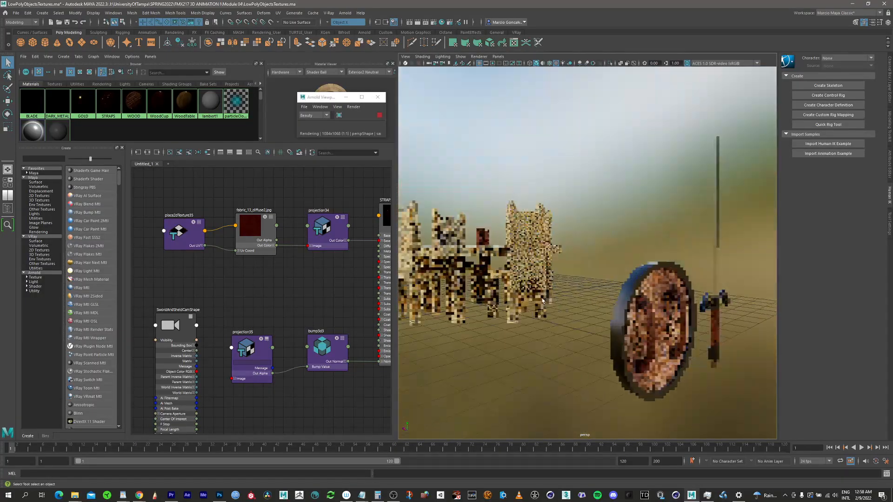
scroll(554, 309, up, 4)
click(379, 116)
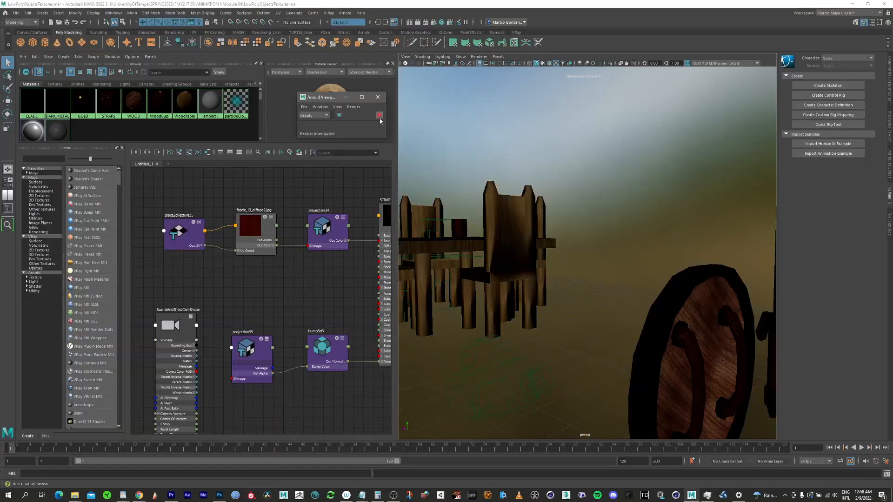
alt+middle_drag(457, 247, 786, 242)
alt+middle_drag(468, 224, 630, 241)
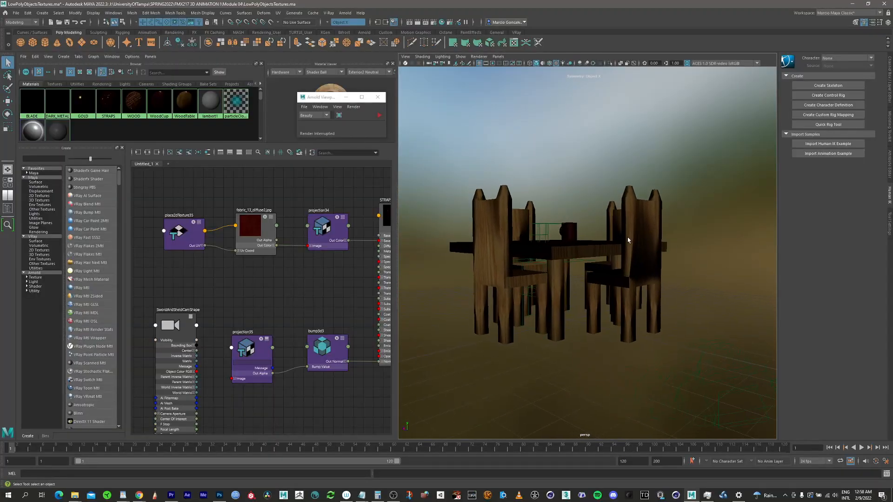
scroll(610, 238, up, 2)
scroll(609, 238, up, 3)
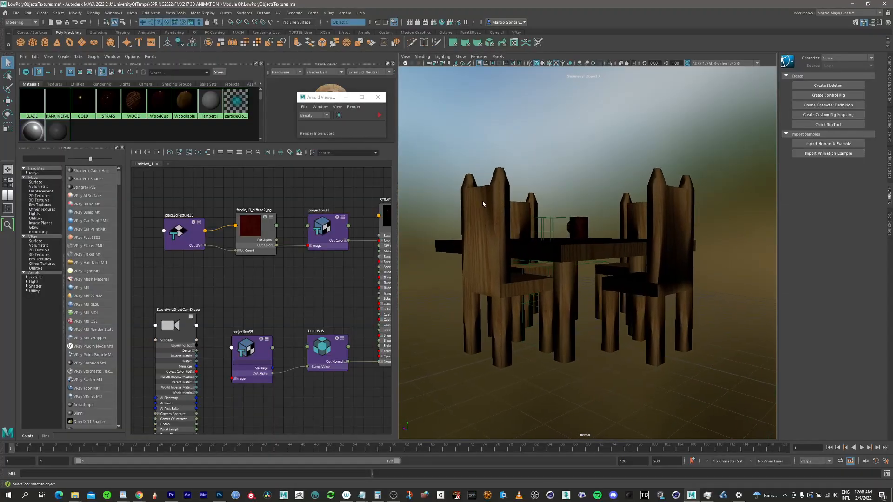
click(379, 115)
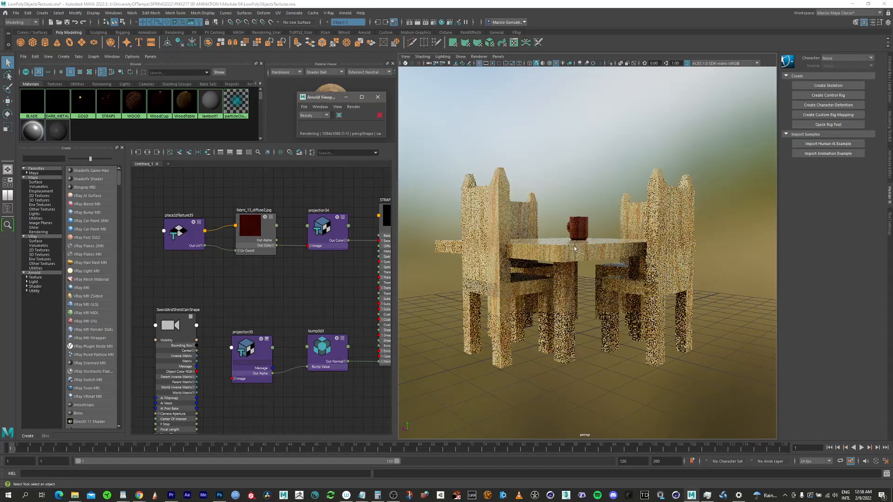
click(406, 56)
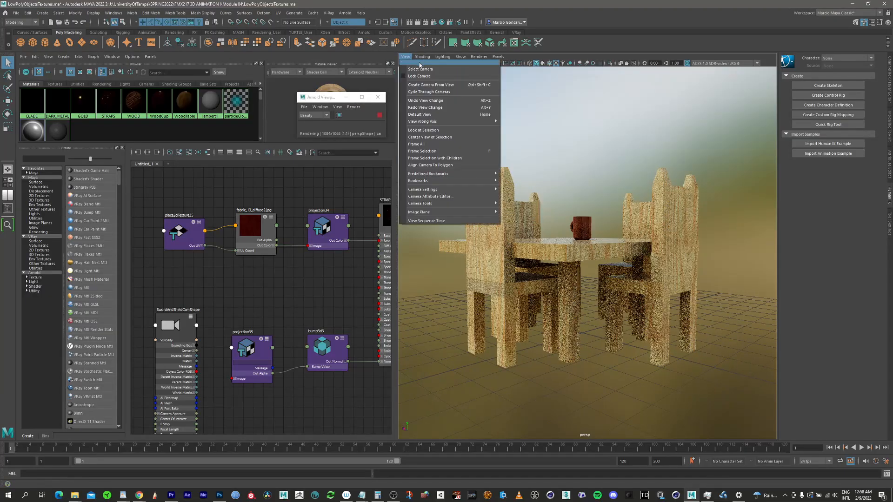
click(431, 84)
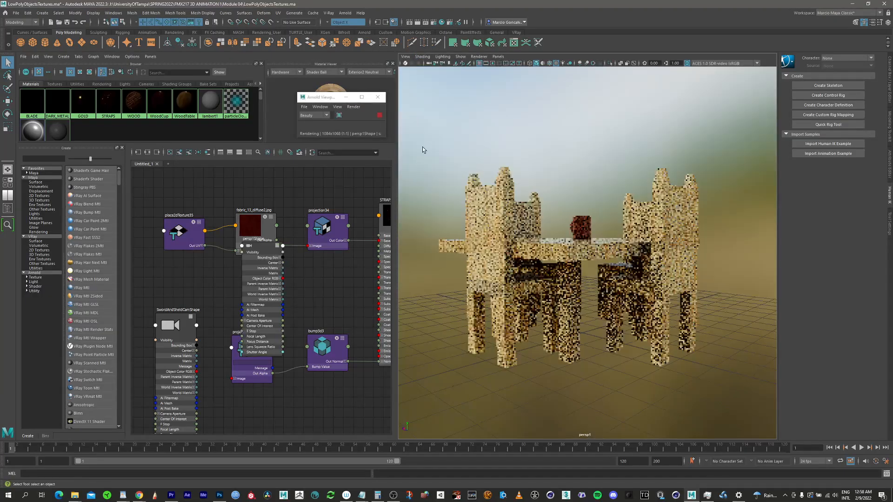
Step: Turn on the resolution gate for the new camera and frame the table and chairs inside it
click(406, 57)
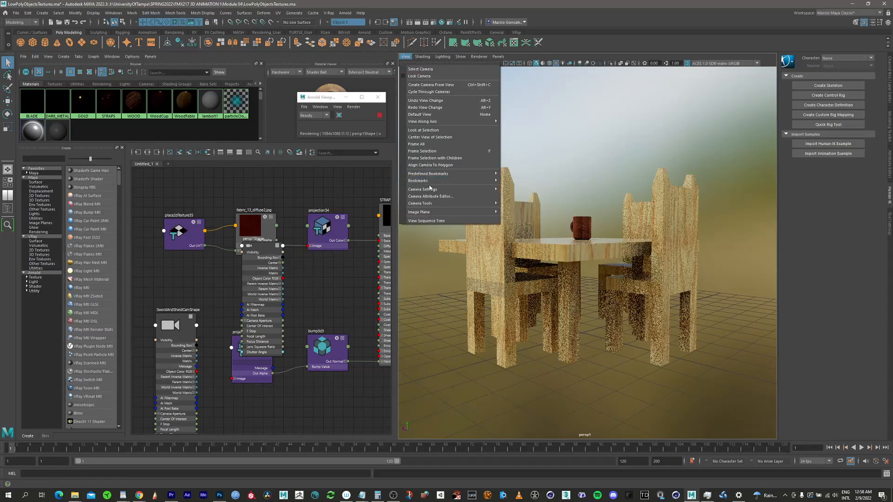
mouse_move(437, 190)
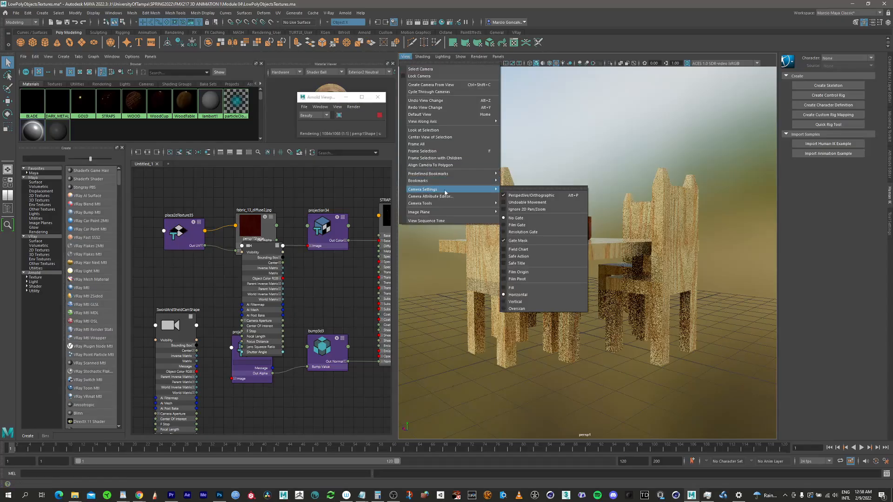
click(523, 232)
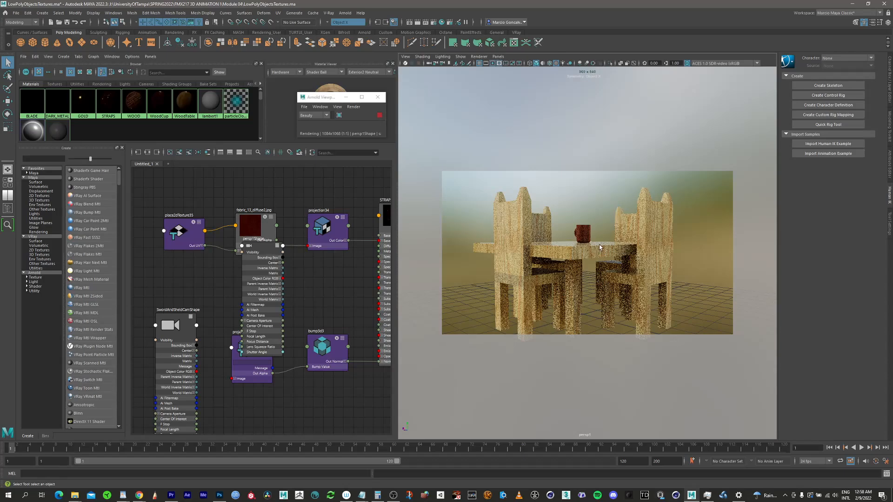
alt+middle_drag(600, 248, 635, 171)
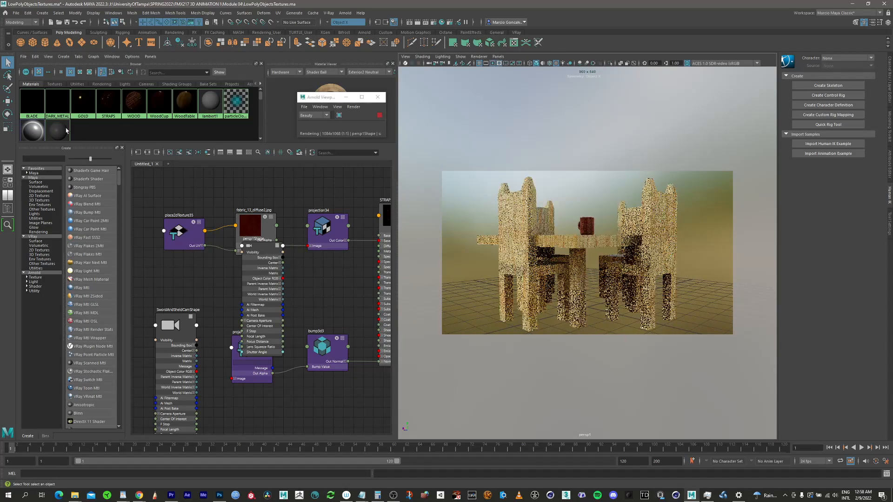
Step: Show the Outliner and rename the new table camera to TableChairsCam
click(8, 208)
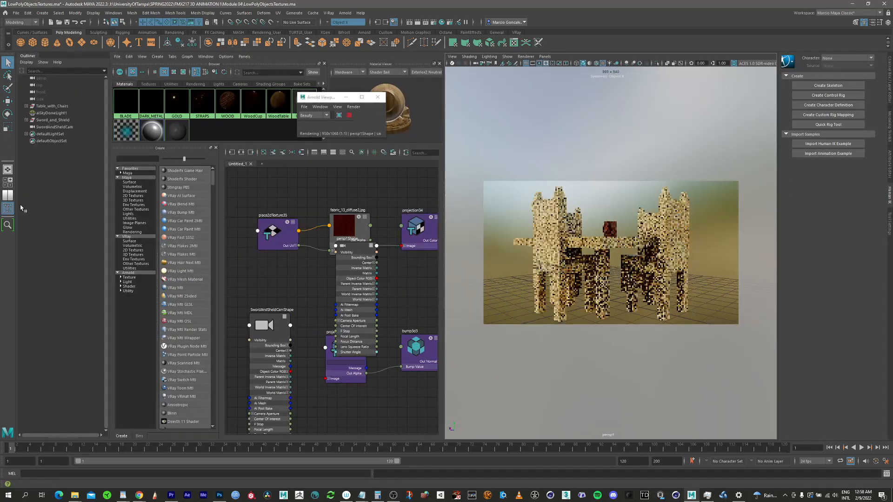
click(46, 135)
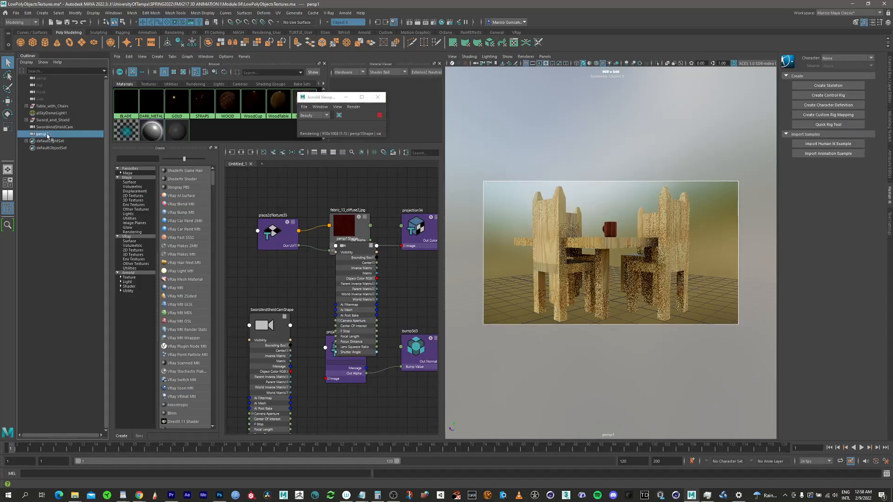
double_click(47, 134)
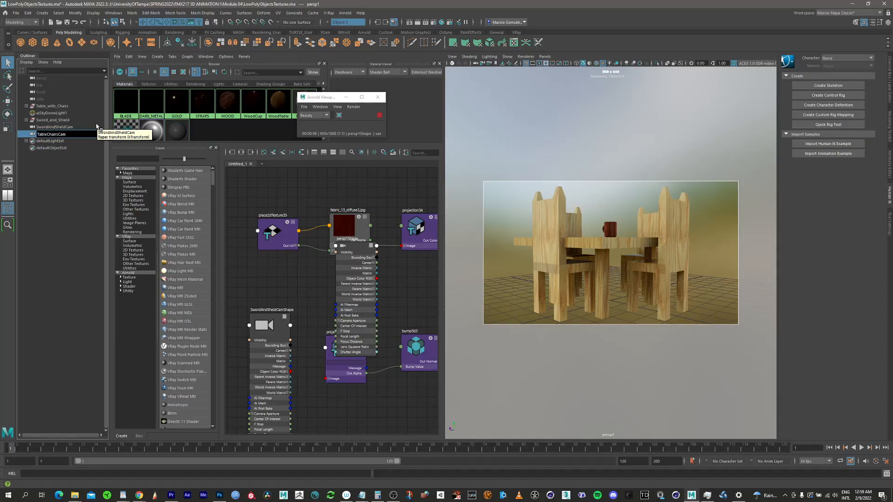
click(66, 188)
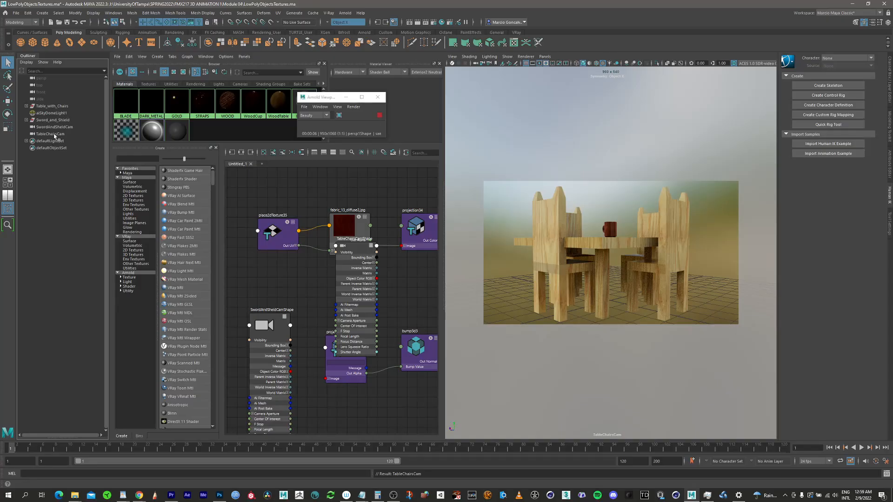
Step: Open TableChairsCam's attributes in the Attribute Editor and set its focal length to 18
click(55, 134)
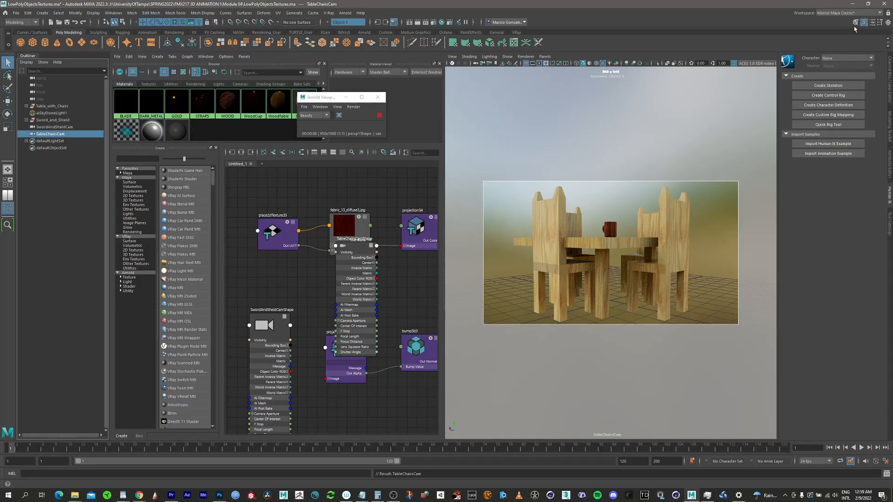
click(874, 23)
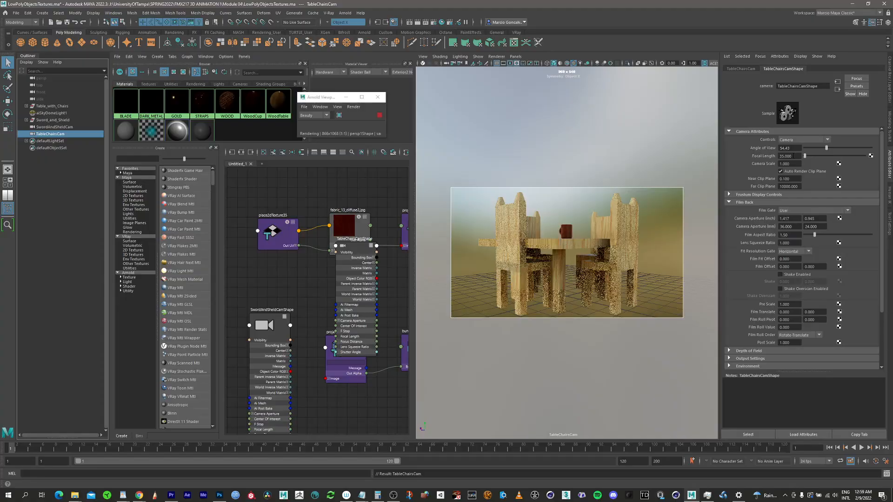
click(786, 156)
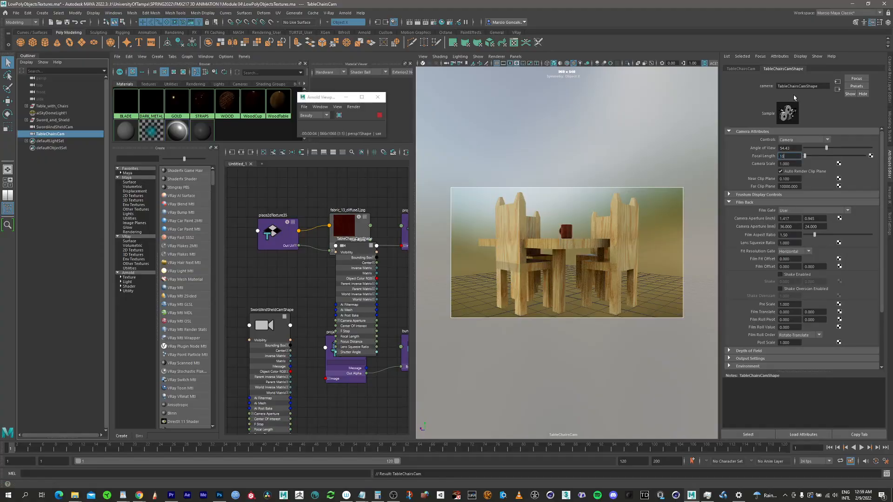
text(18)
key(Return)
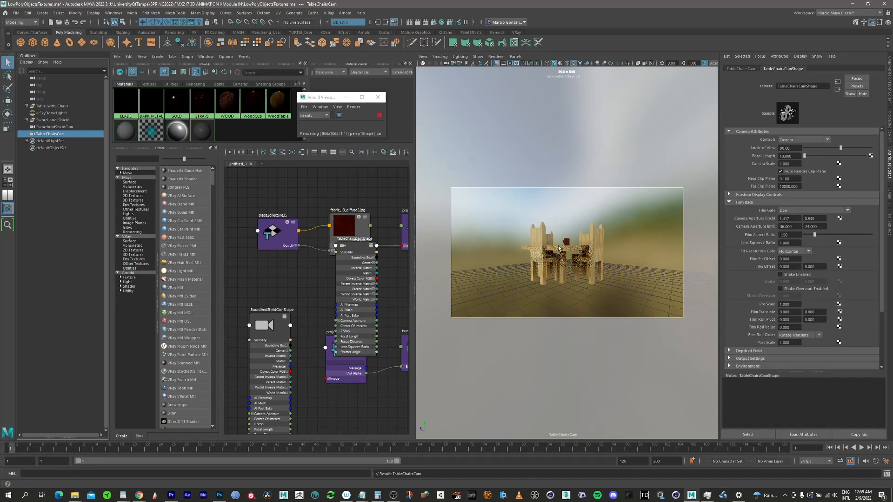
Step: Move TableChairsCam closer so the table and chairs fill the resolution gate
alt+right_drag(613, 141, 564, 317)
alt+right_drag(562, 285, 571, 252)
alt+middle_drag(571, 252, 571, 246)
alt+drag(571, 246, 574, 247)
alt+middle_drag(573, 247, 573, 256)
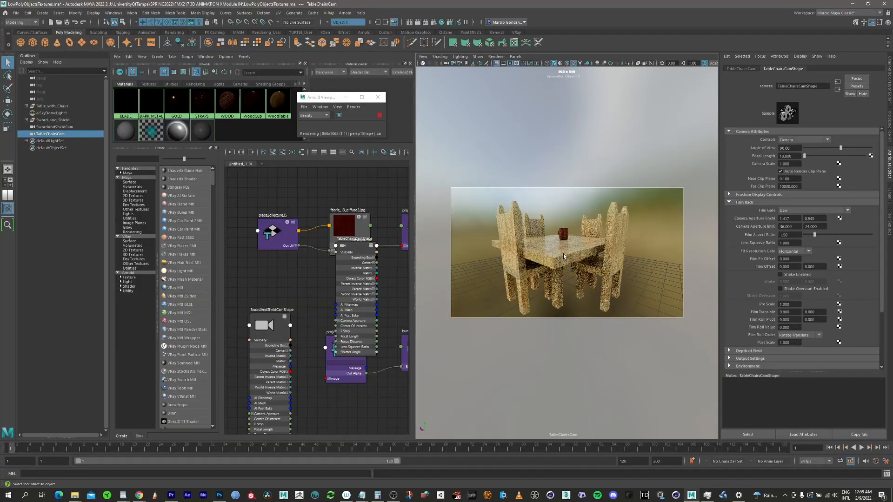
Step: Select the table, raise TableChairsCam's viewing angle to show more of the tabletop, and save the scene
click(563, 258)
alt+drag(561, 257, 577, 238)
alt+middle_drag(576, 238, 565, 248)
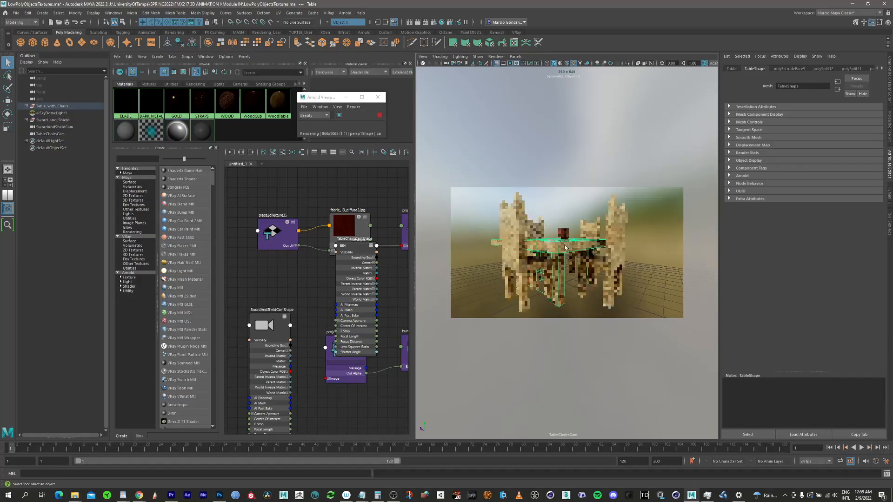
alt+drag(571, 247, 575, 242)
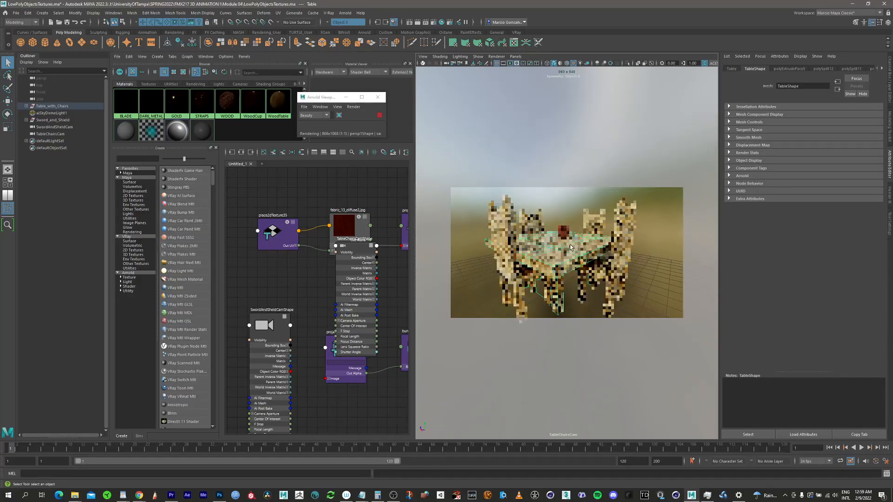
scroll(574, 242, up, 1)
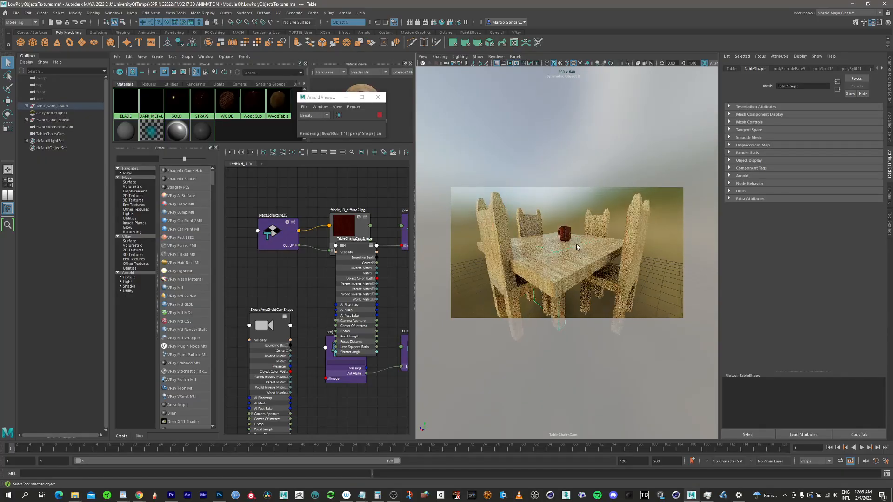
alt+drag(575, 253, 580, 251)
alt+right_drag(580, 249, 580, 241)
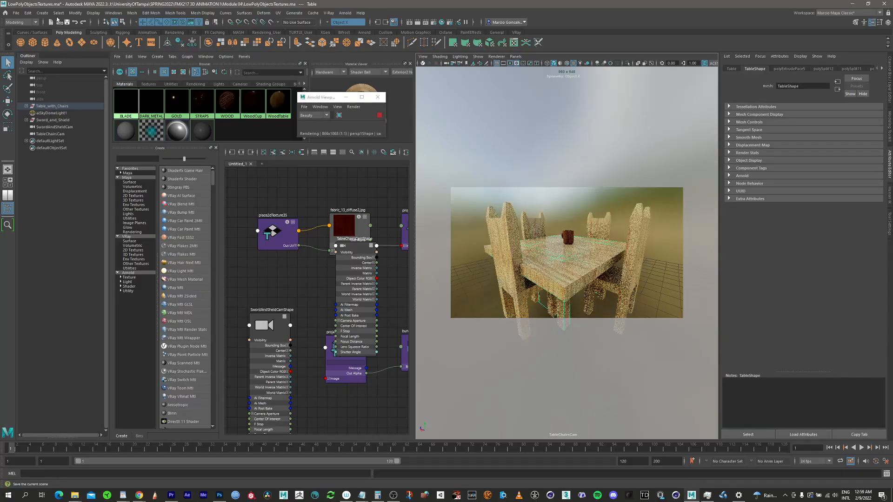
click(16, 12)
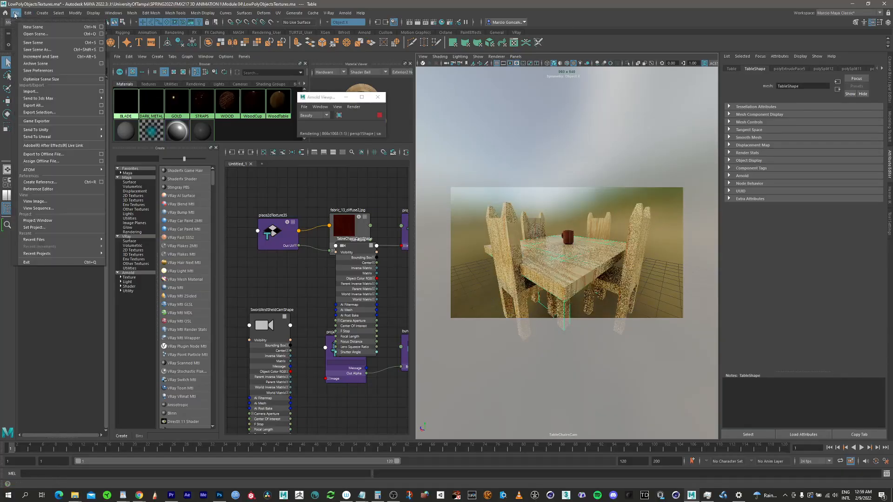
click(44, 43)
Step: Refine TableChairsCam's framing so the chair legs fit inside the gate, clear the selection, and save the scene again
alt+right_drag(566, 263, 567, 254)
alt+drag(574, 245, 569, 215)
alt+middle_drag(566, 215, 568, 234)
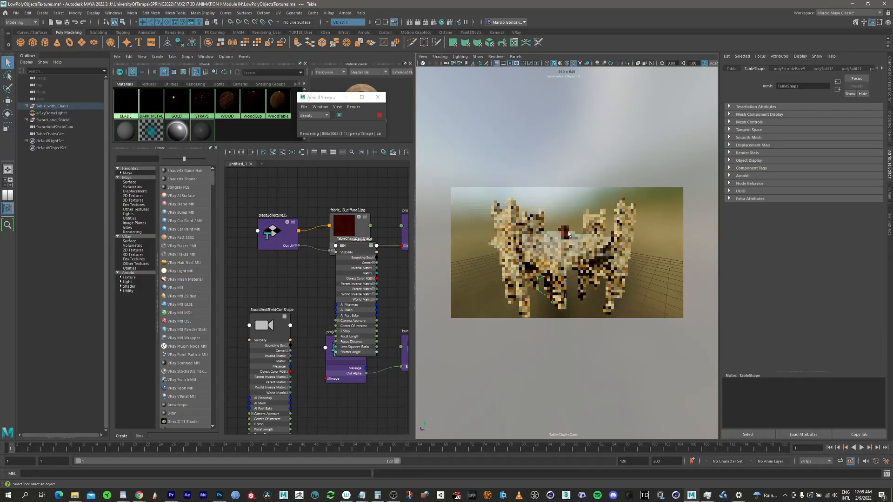
alt+drag(568, 234, 569, 232)
alt+right_drag(568, 232, 569, 227)
alt+middle_drag(570, 227, 570, 222)
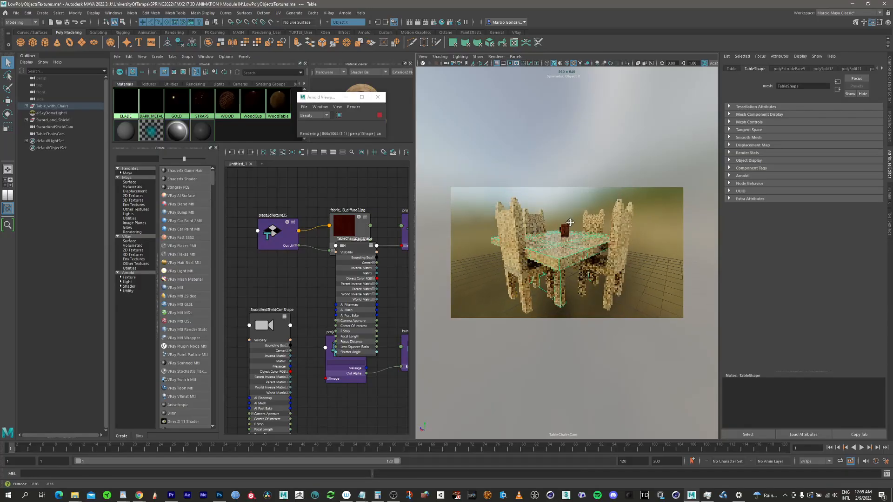
click(389, 200)
click(16, 12)
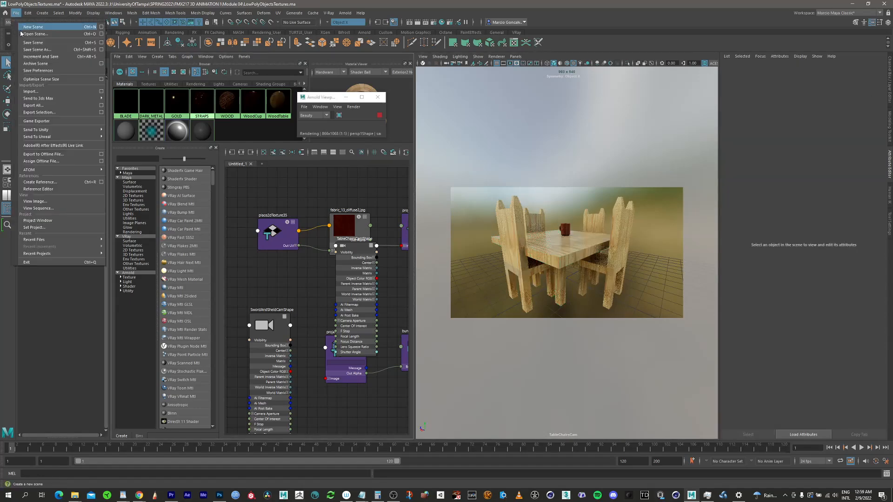
click(33, 42)
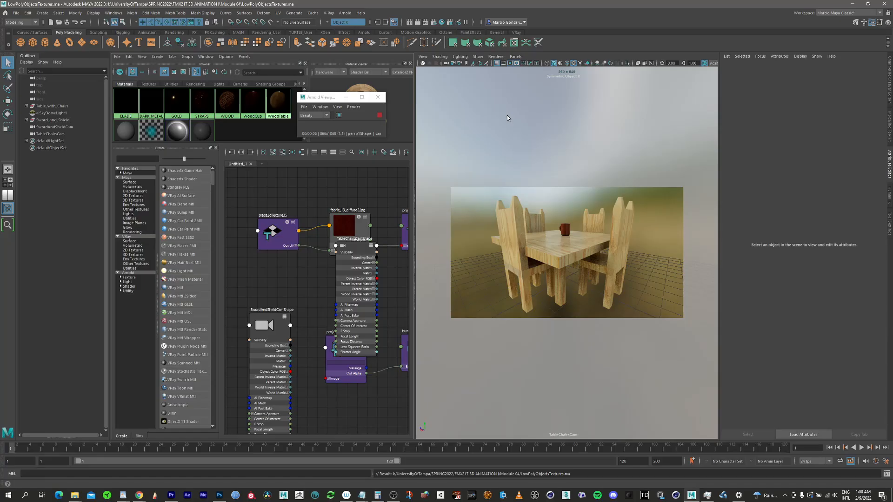
Step: Open the Arnold RenderView and start a live IPR render from TableChairsCam
click(365, 32)
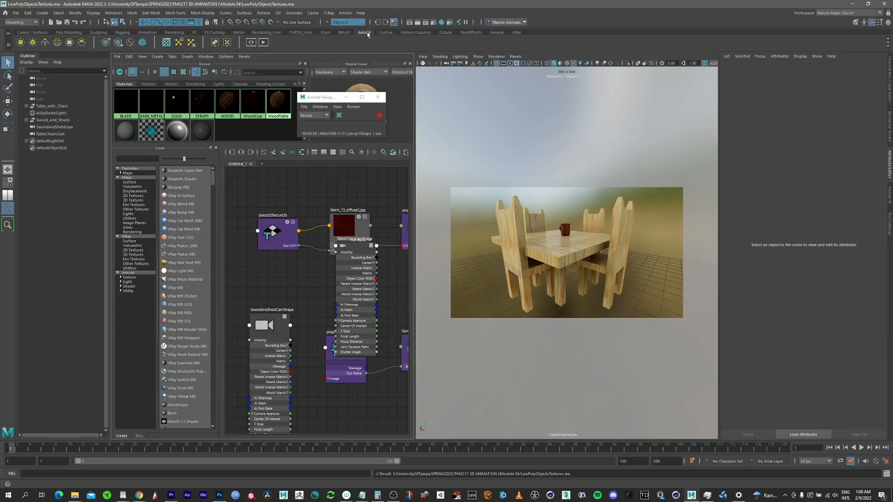
click(251, 42)
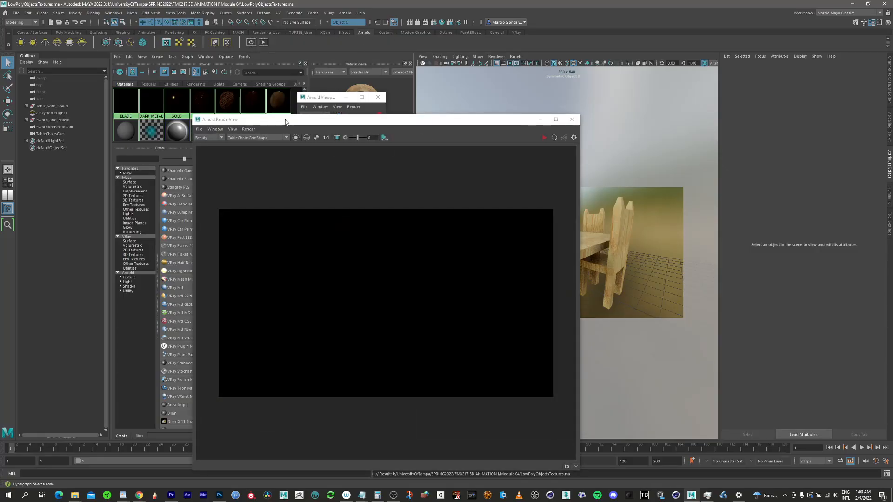
drag(285, 120, 271, 91)
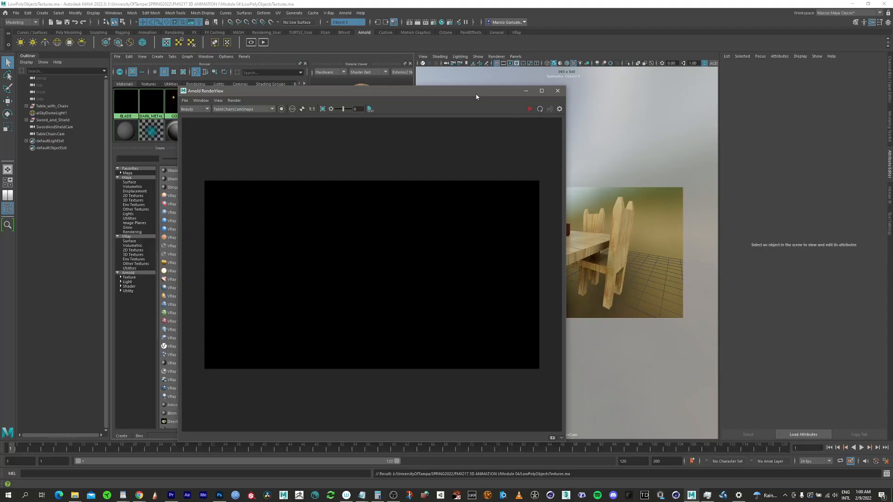
drag(476, 97, 364, 132)
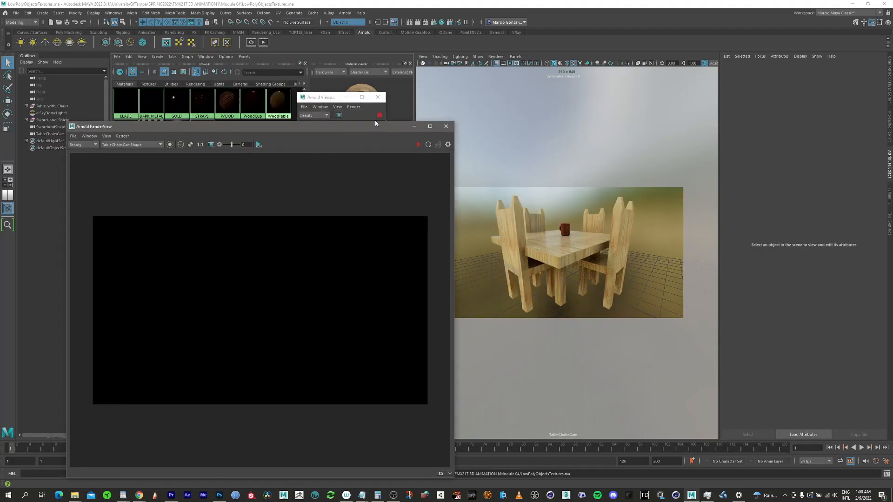
click(418, 145)
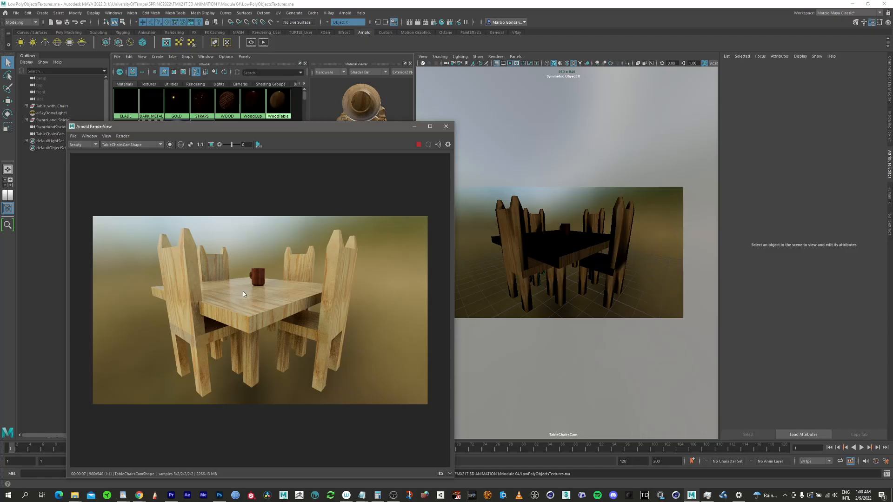
drag(337, 127, 386, 103)
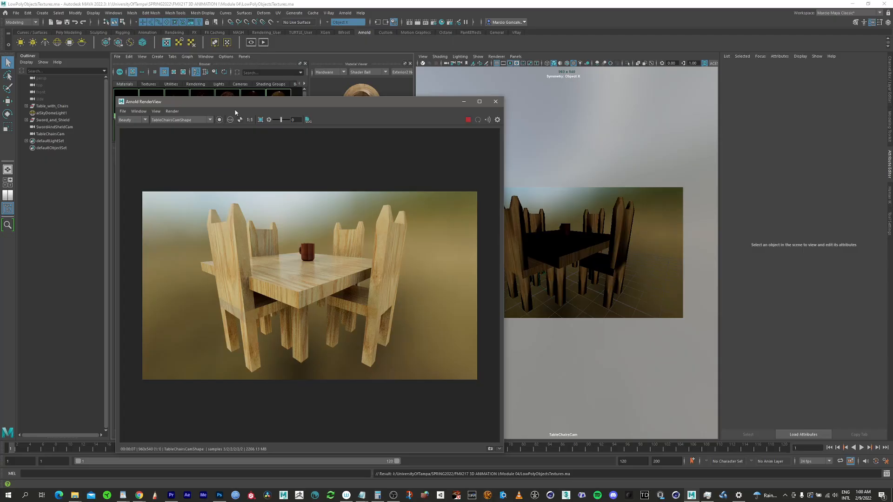
Step: Review the RenderView commands and check the file output options in the Render Settings
click(122, 112)
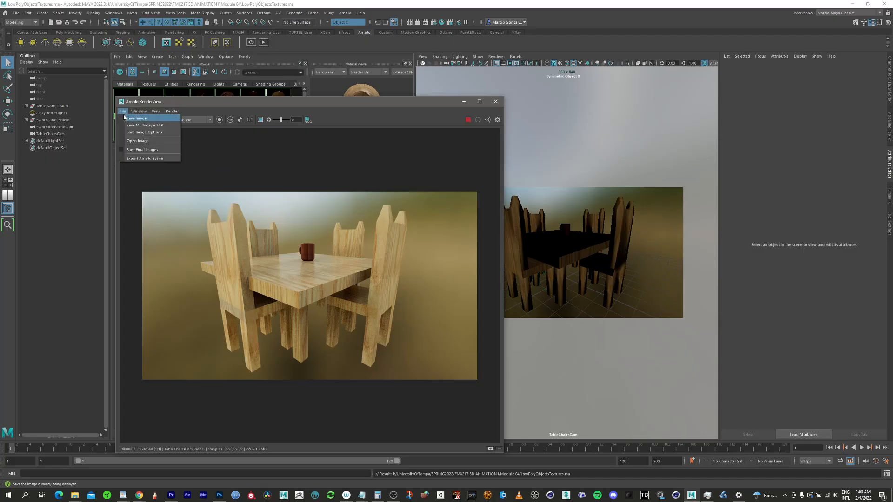
mouse_move(172, 111)
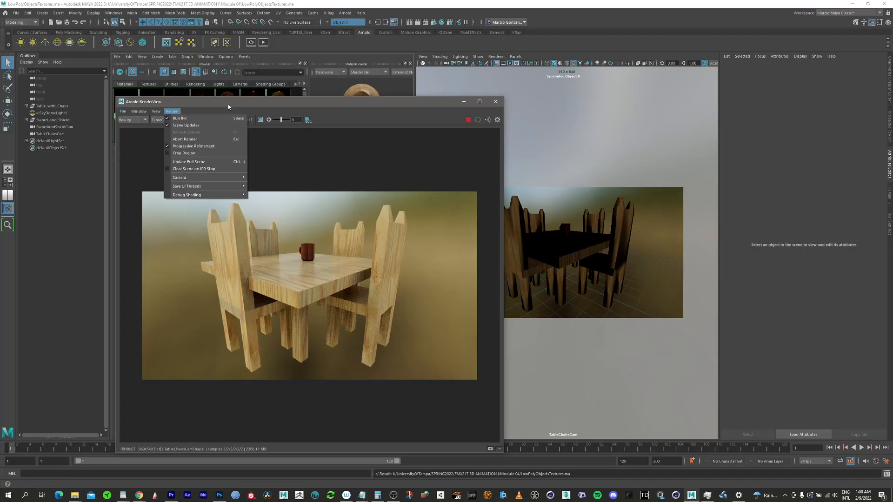
click(248, 102)
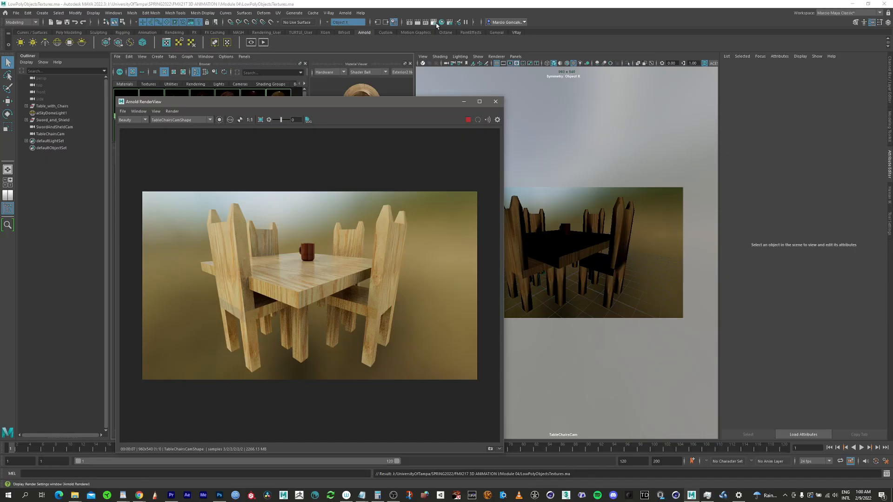
click(436, 24)
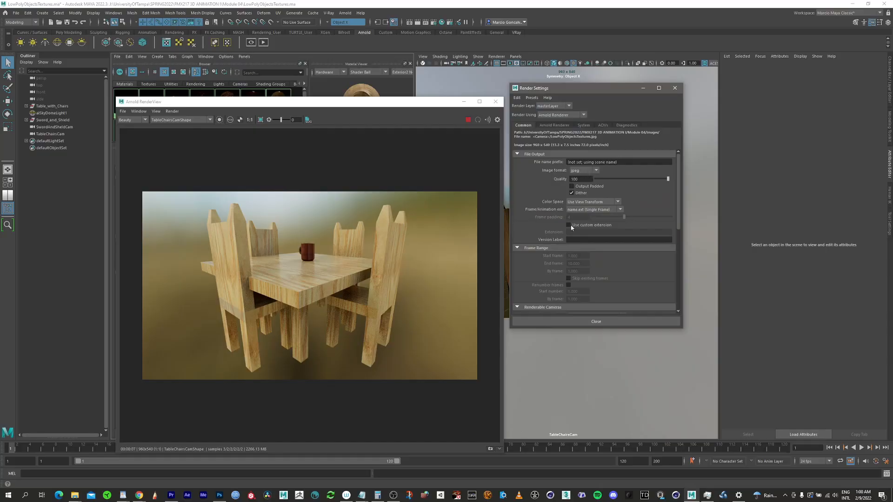
click(674, 88)
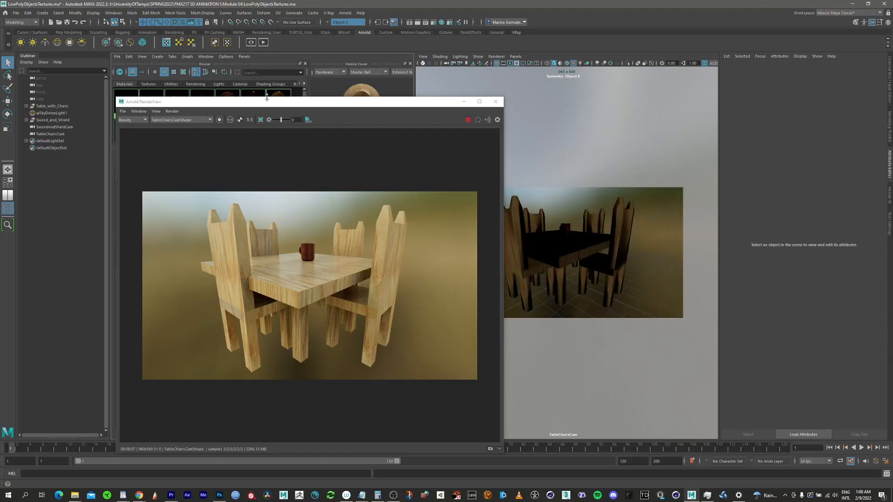
Step: Save the table render as TableChairsWithTextures in Module 04's images folder
click(134, 112)
click(132, 119)
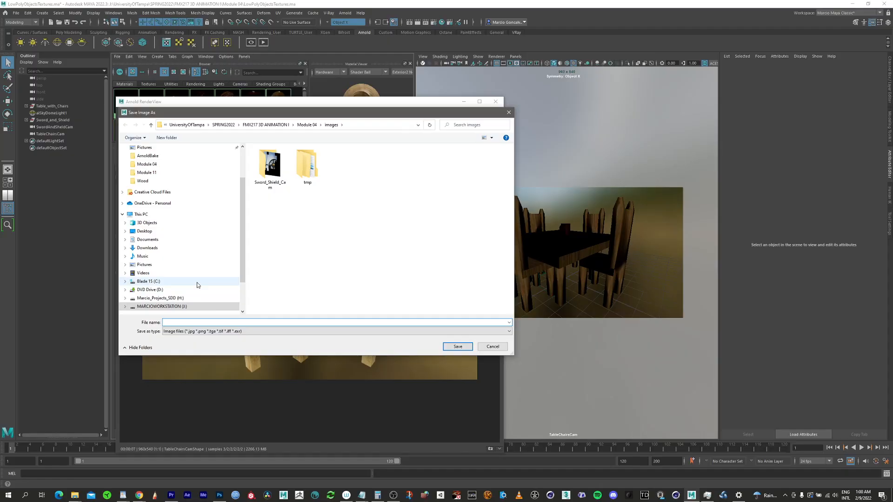
text(TableChairsWithTextures)
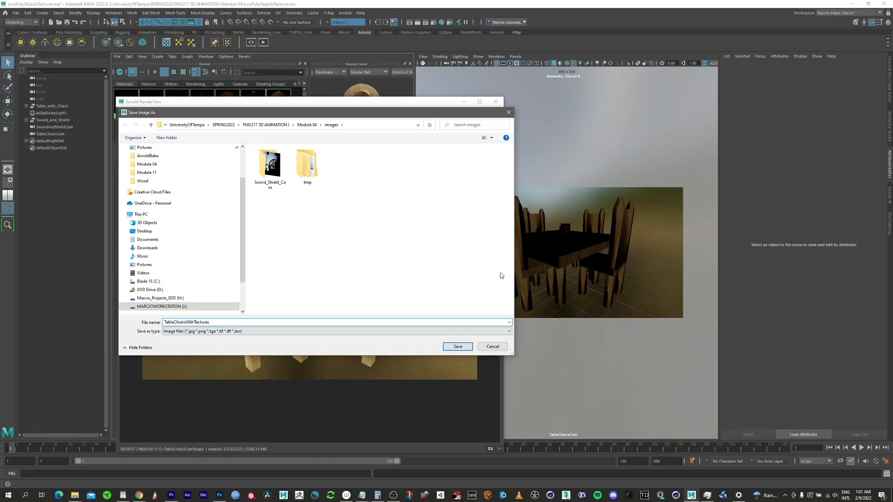
click(457, 346)
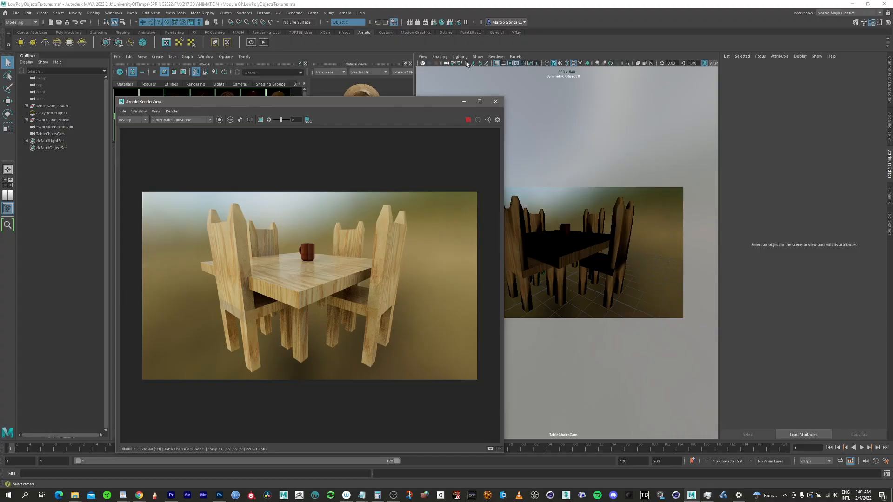
Step: Look through SwordAndShieldCam in the viewport and reframe the whole sword and shield inside the resolution gate
click(515, 56)
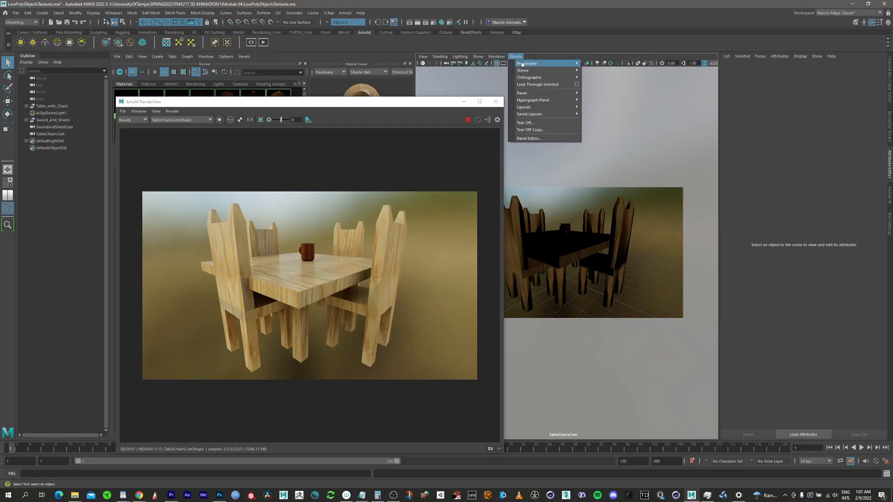
mouse_move(524, 66)
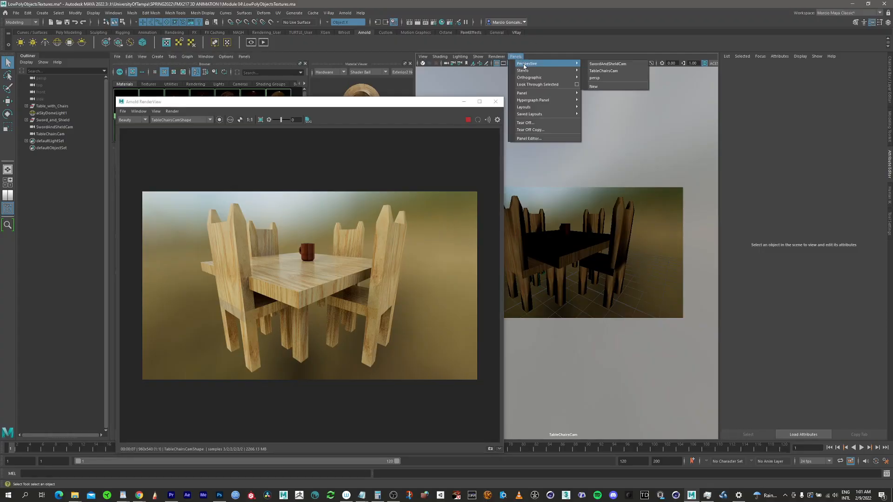
click(616, 64)
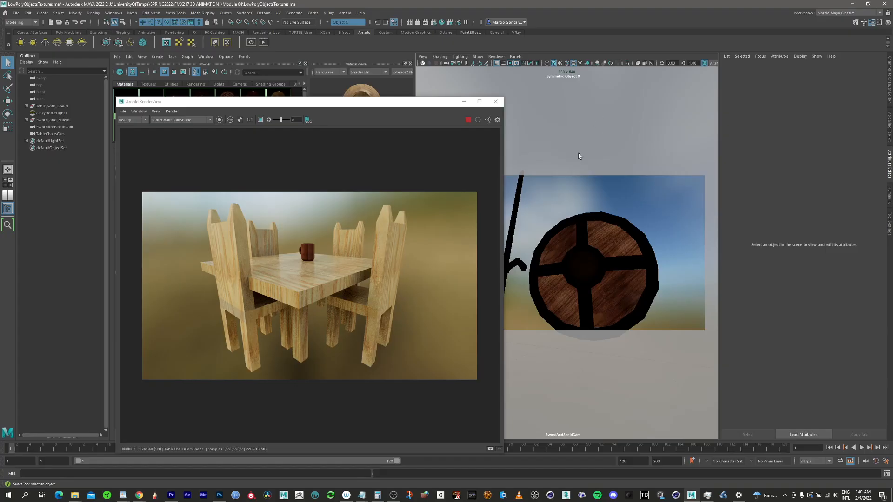
drag(383, 104, 337, 112)
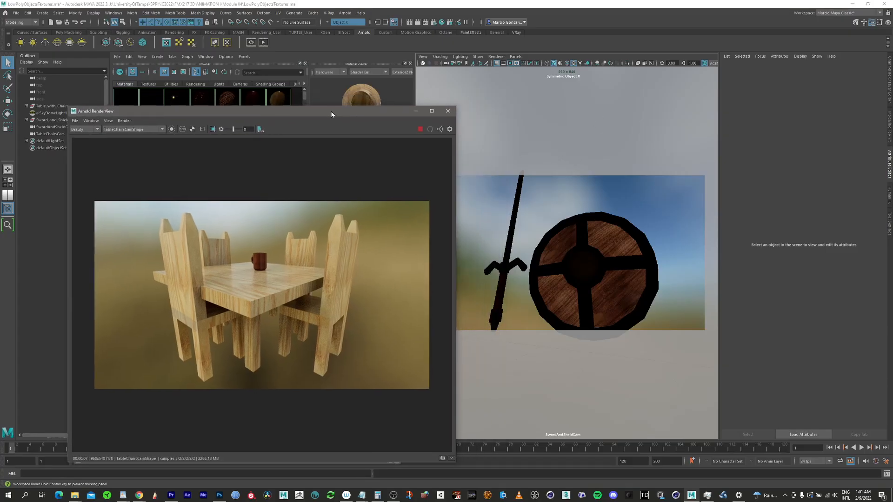
alt+drag(592, 274, 549, 296)
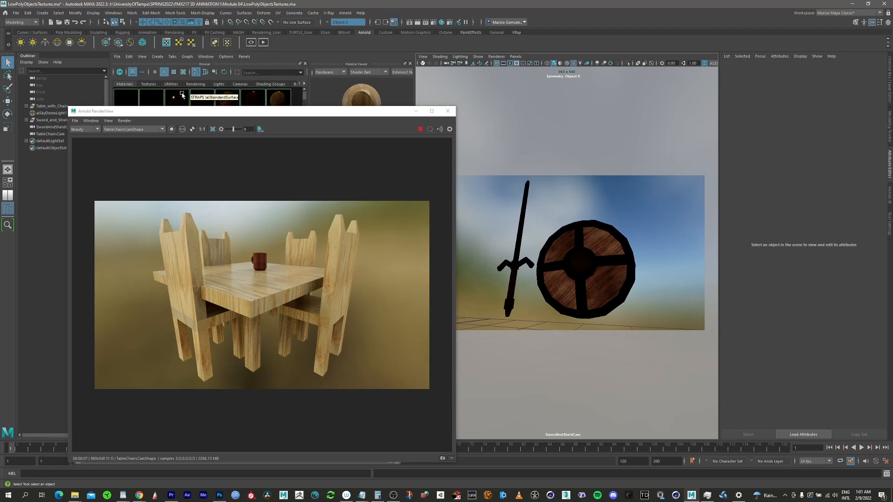
Step: Render from SwordAndShieldCam in the Arnold RenderView and save the image to the images folder with a name starting with SwordShield
click(162, 129)
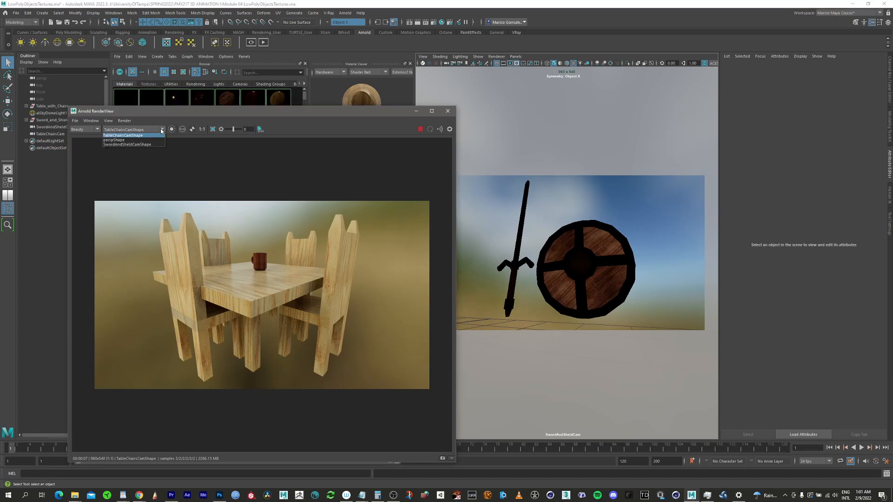
click(148, 145)
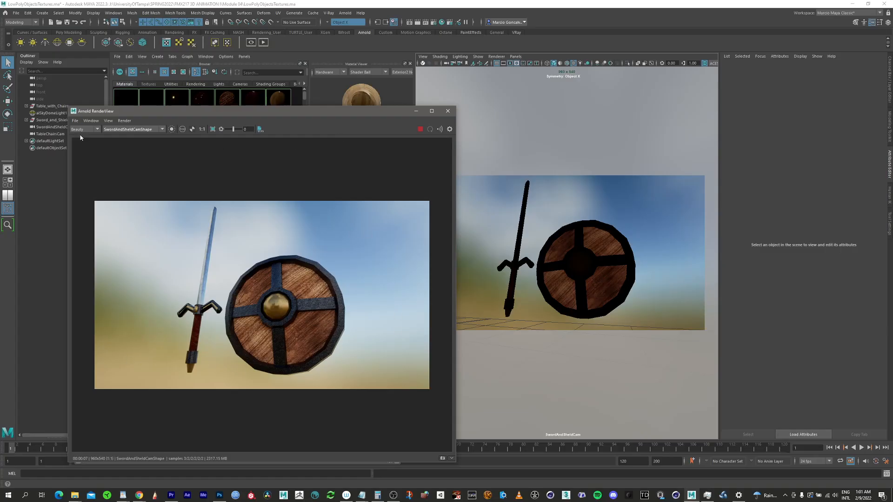
click(75, 121)
click(99, 135)
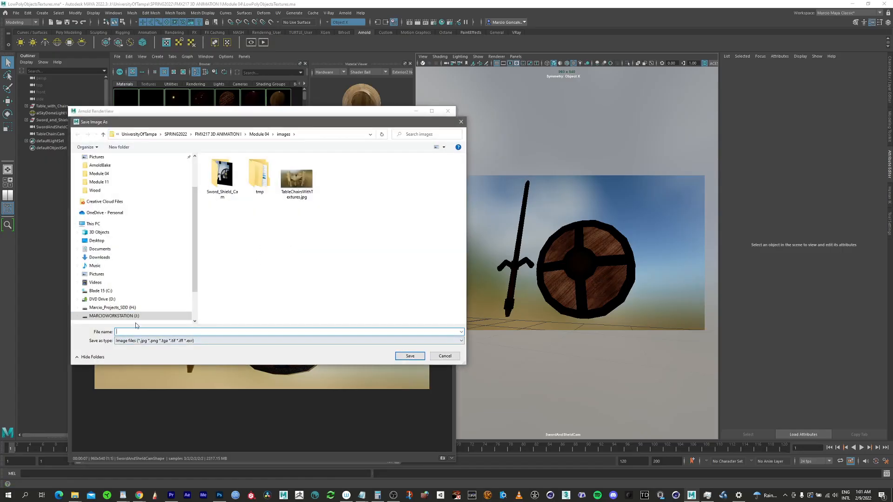
text(Sword)
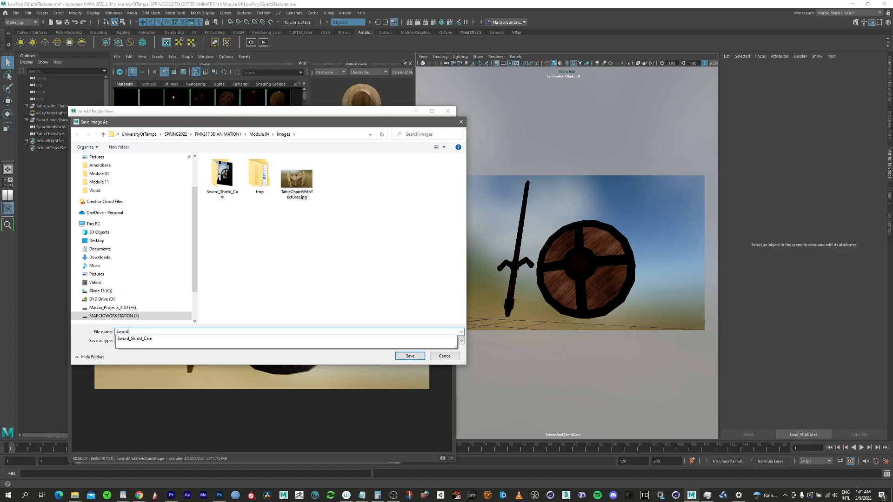
text(S)
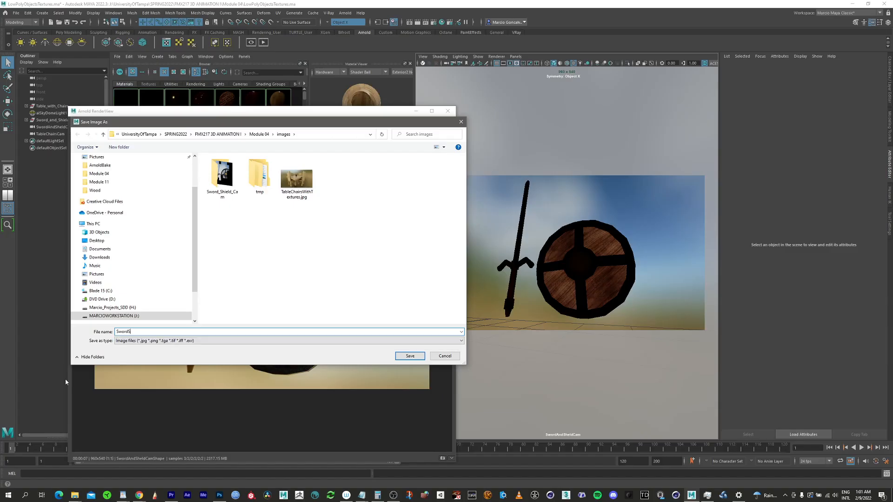
text(hieldWithTextures)
click(417, 356)
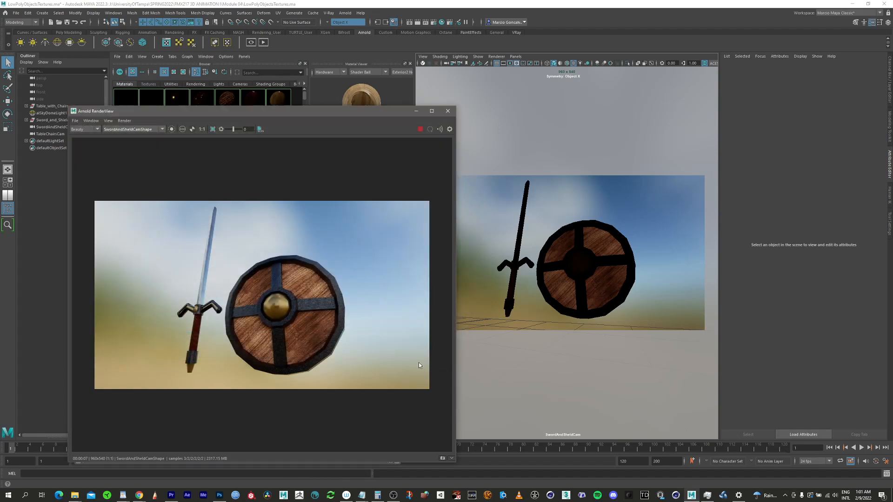
Step: Switch to File Explorer, open Module 04's images folder and move its window clear of the Arnold RenderView
click(74, 496)
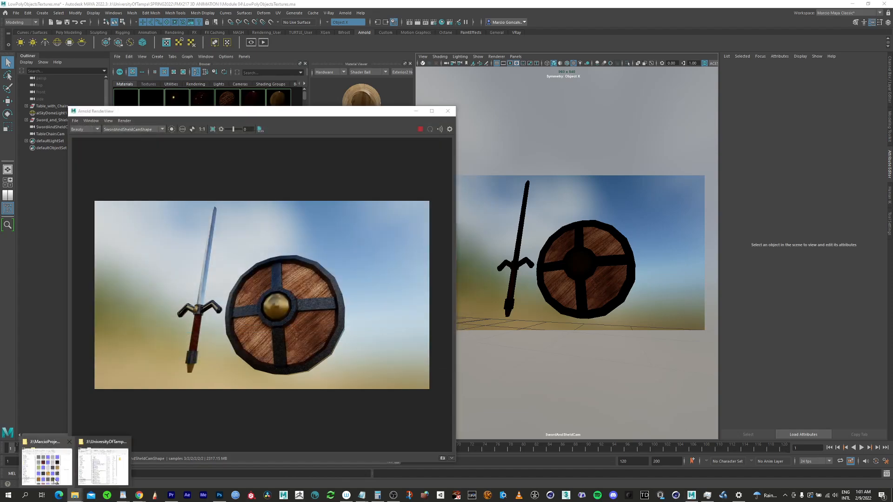
click(89, 467)
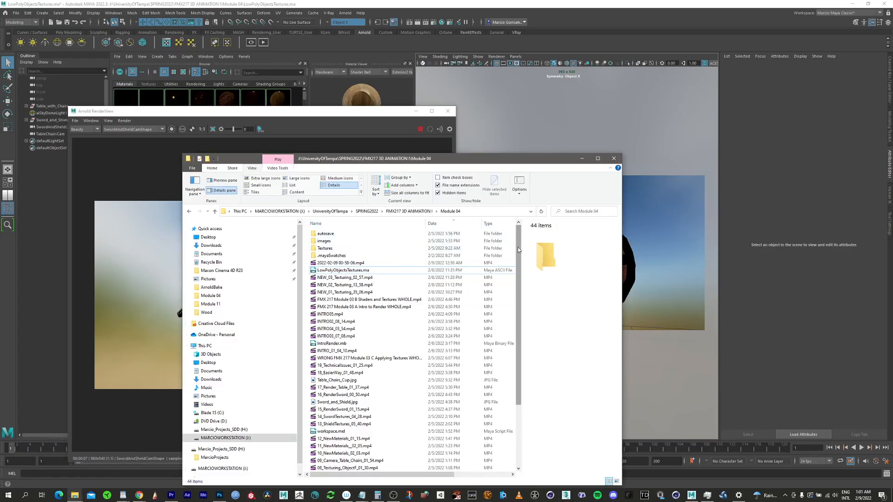
double_click(326, 241)
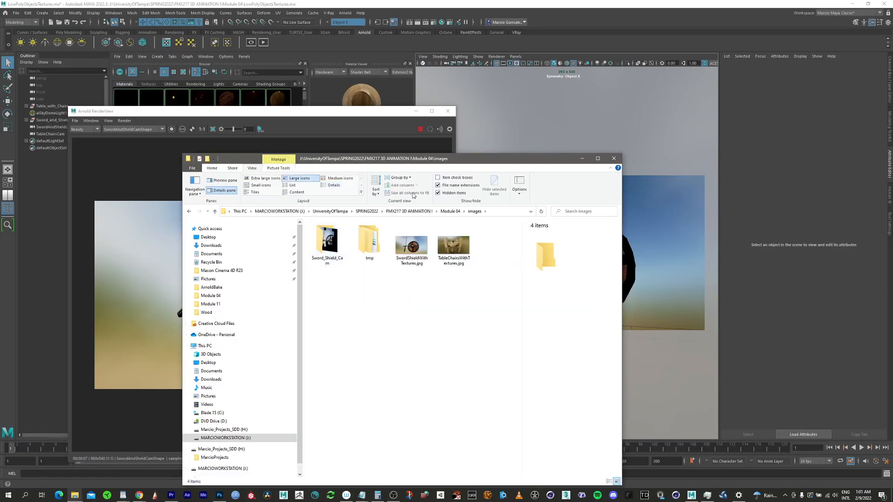
drag(467, 162, 527, 127)
Step: Preview SwordShieldWithTextures.jpg and TableChairsWithTextures.jpg from the images folder, moving the preview window for a clear view
click(478, 214)
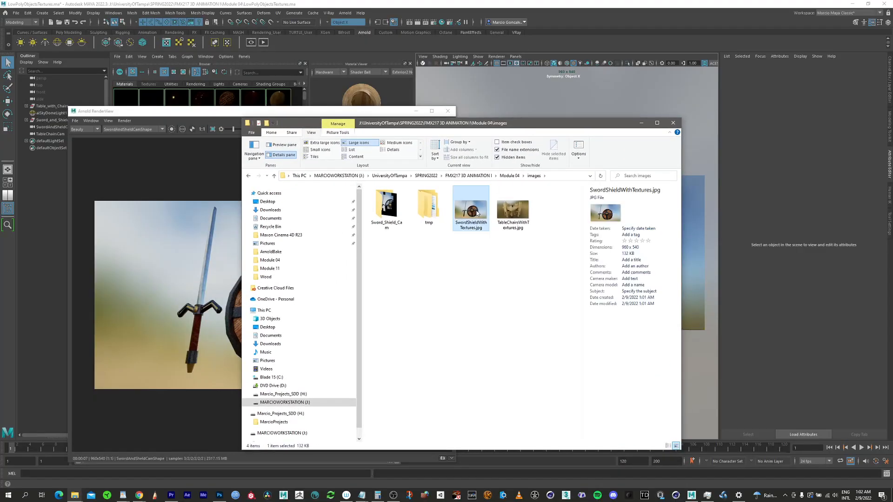
double_click(486, 228)
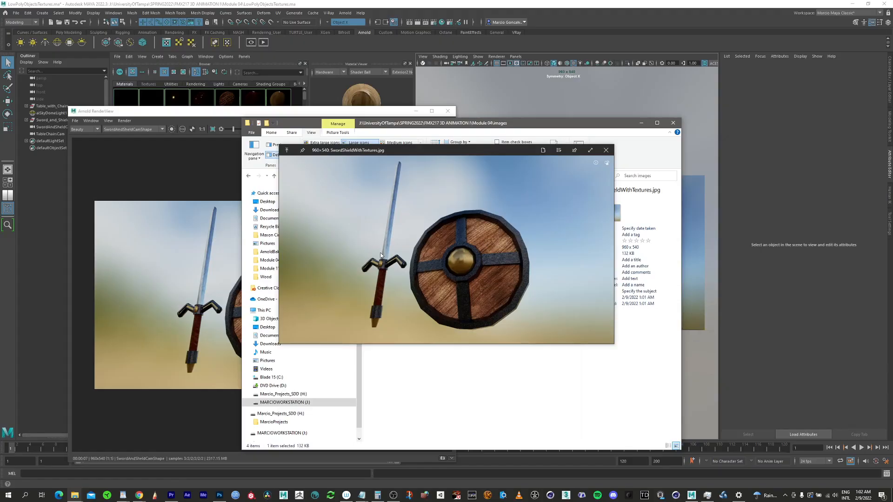
drag(492, 153, 335, 171)
click(512, 211)
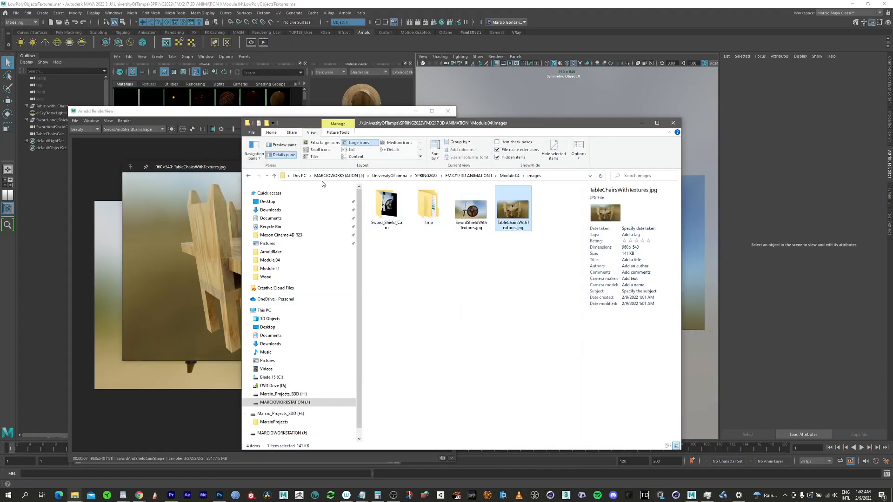
drag(208, 170, 232, 81)
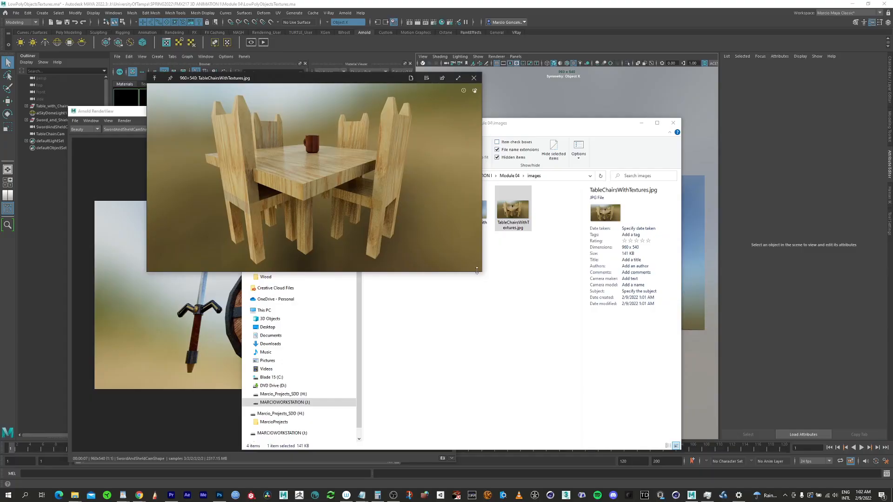
Step: Enlarge the preview of TableChairsWithTextures.jpg to about 171% and reposition it to show the whole image
click(497, 286)
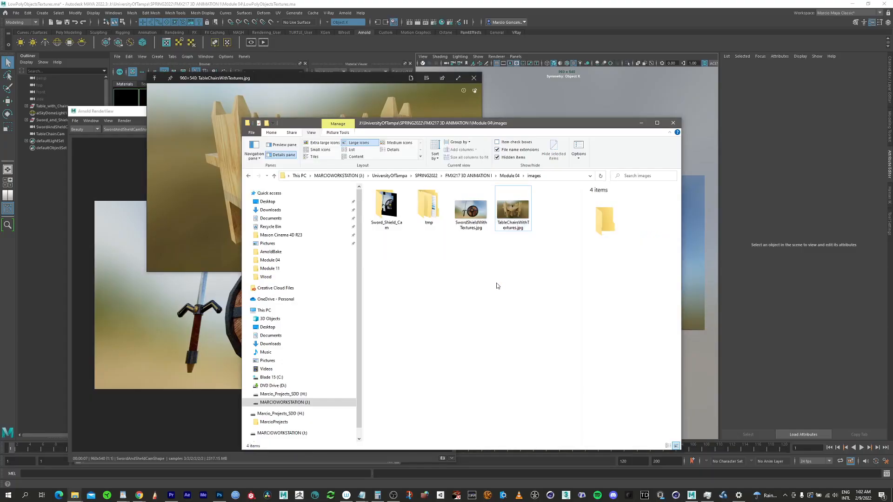
click(416, 103)
drag(480, 271, 718, 430)
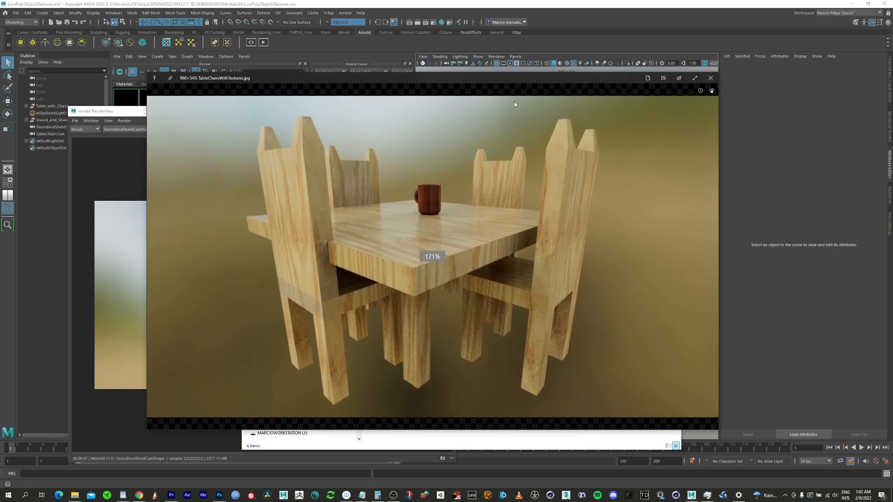
drag(504, 82, 431, 68)
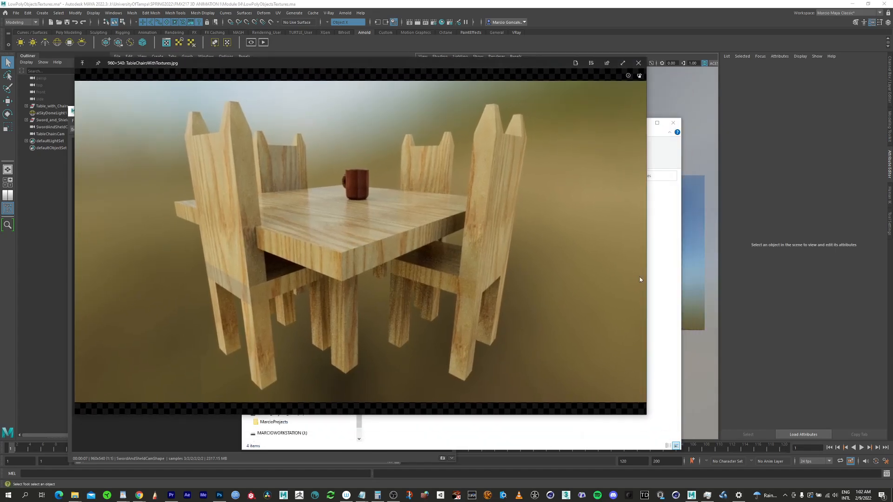
Step: Compare the saved renders in the enlarged preview, viewing SwordShieldWithTextures.jpg and returning to TableChairsWithTextures.jpg
click(612, 432)
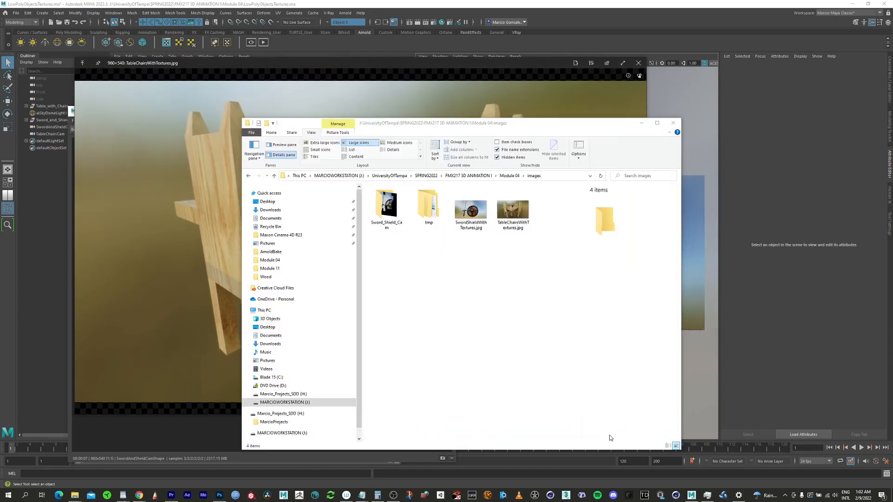
click(470, 209)
click(483, 74)
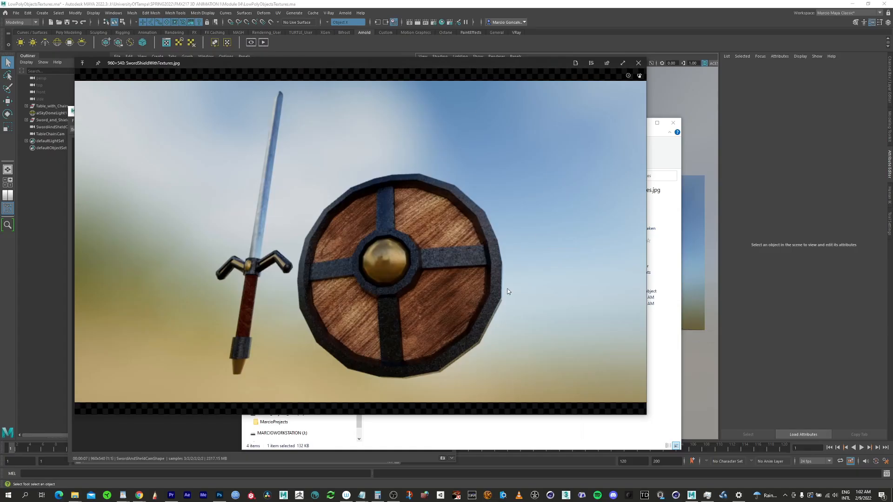
click(509, 435)
click(514, 207)
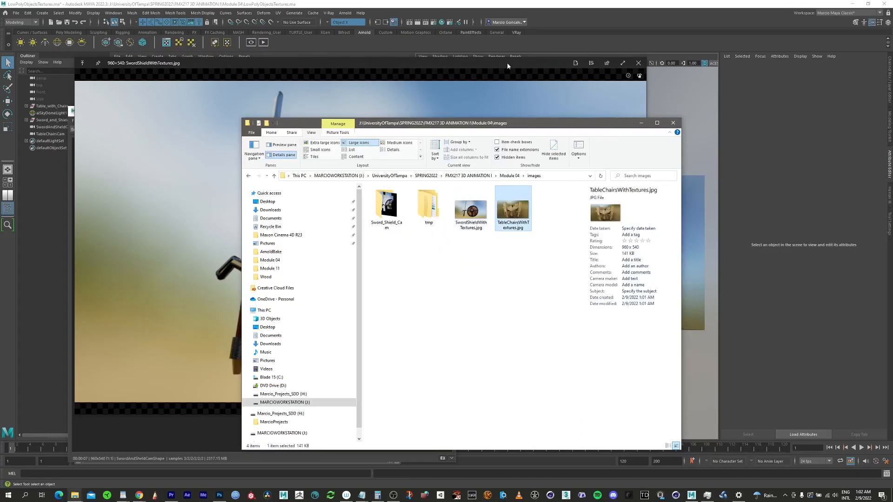
click(508, 63)
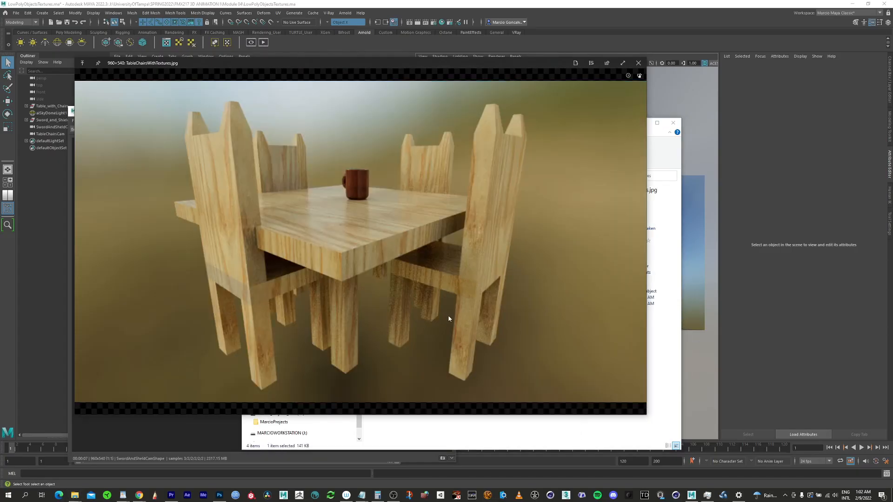